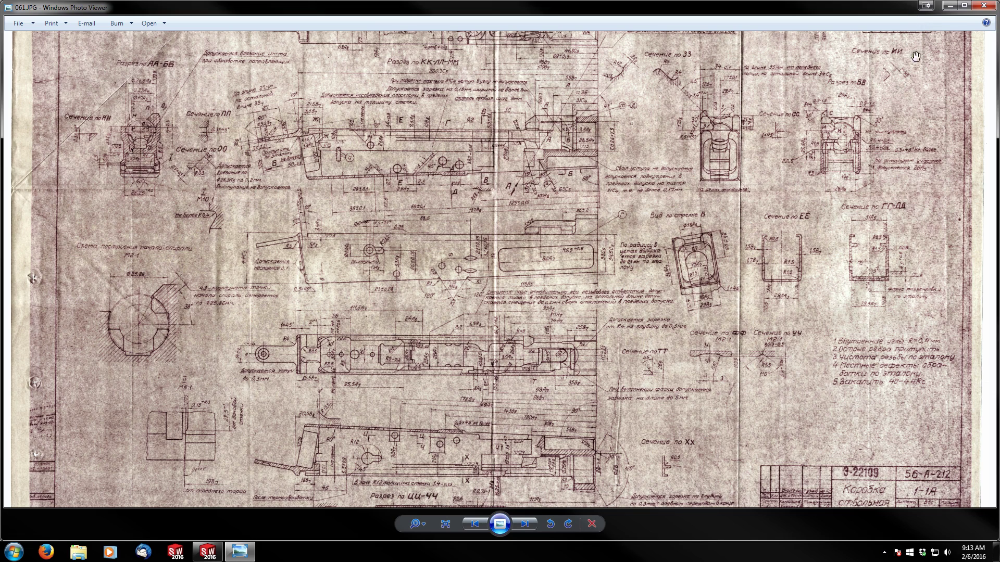
Step: Send the 061.JPG blueprint viewer to the other monitor to uncover SOLIDWORKS
{"action": "left_click", "coordinate": [927, 7]}
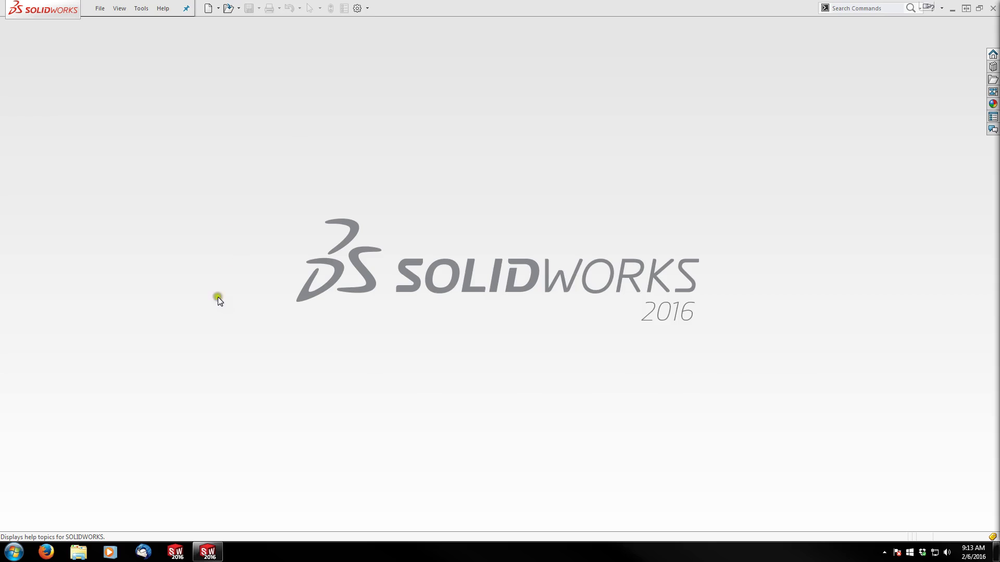
Step: Create a new Part document and start Sketch1 on its Front Plane
{"action": "left_click", "coordinate": [99, 8]}
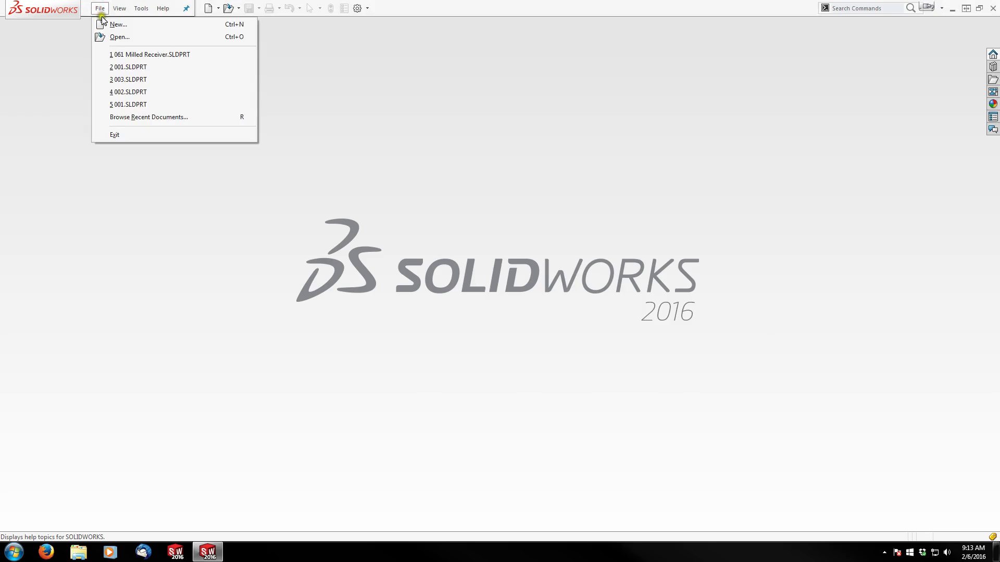
{"action": "left_click", "coordinate": [115, 24]}
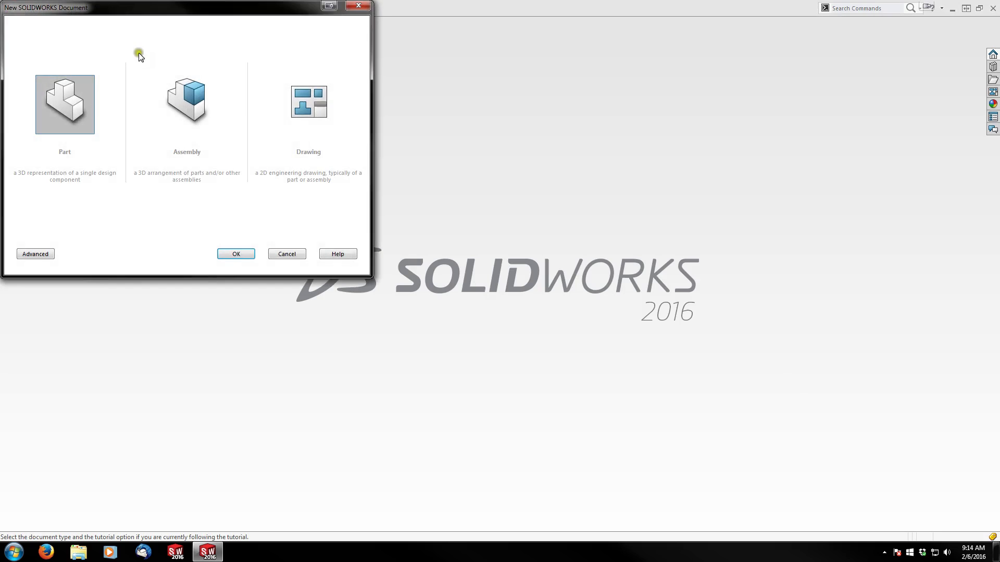
{"action": "left_click", "coordinate": [235, 254]}
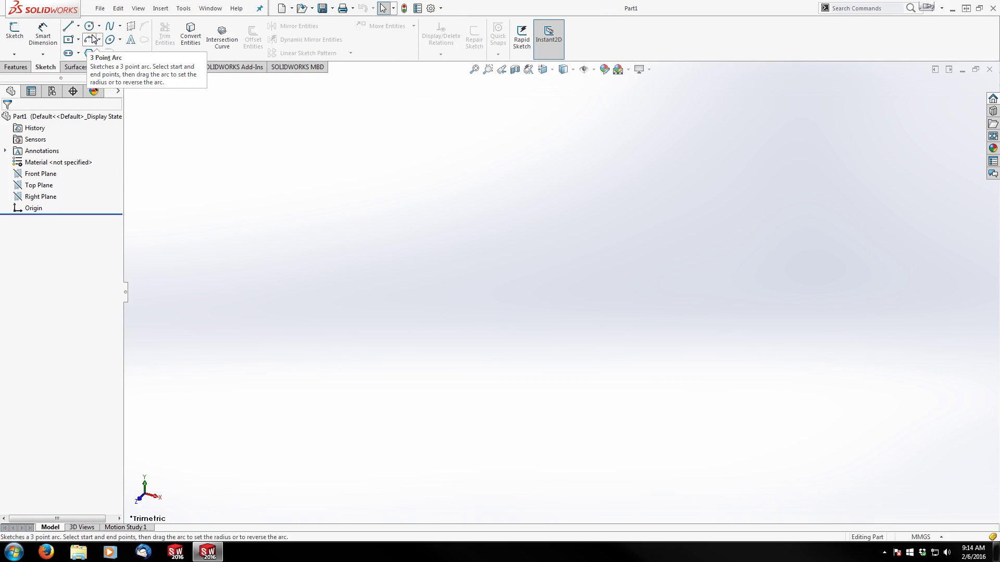
{"action": "left_click", "coordinate": [297, 143]}
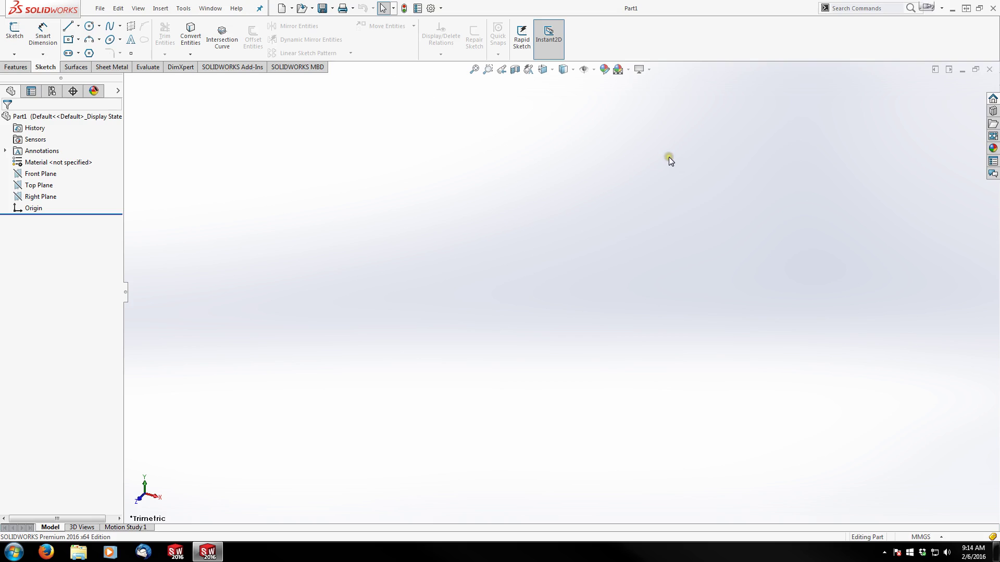
{"action": "left_click", "coordinate": [12, 36]}
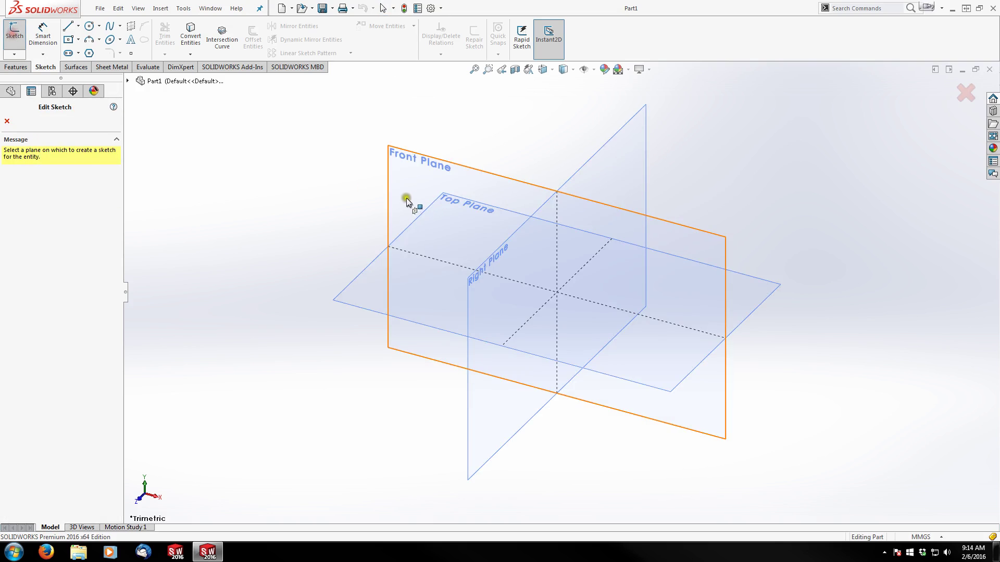
{"action": "left_click", "coordinate": [403, 154]}
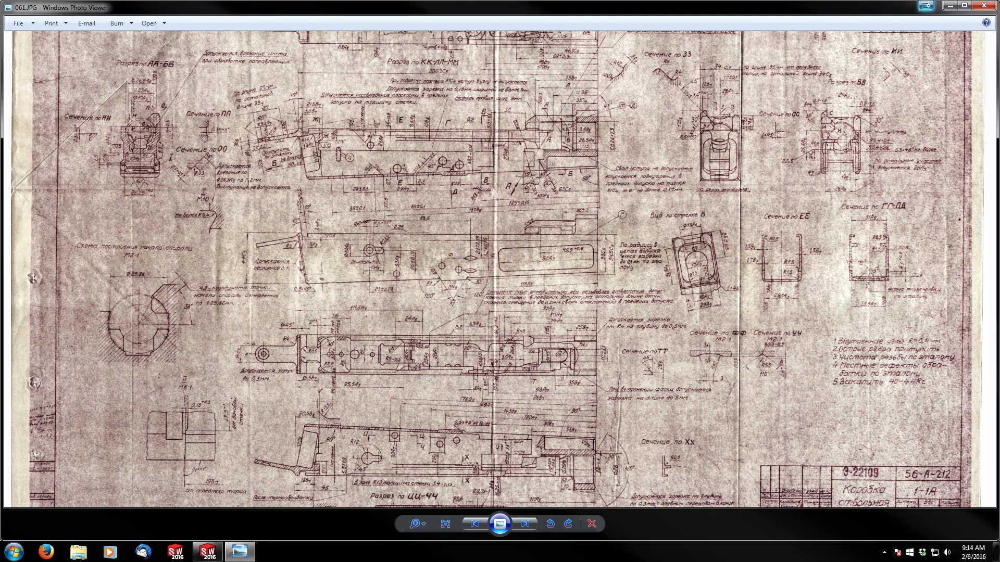
Step: Look over the receiver blueprint in Photo Viewer, then return to Sketch1 in SOLIDWORKS
{"action": "right_click", "coordinate": [479, 368]}
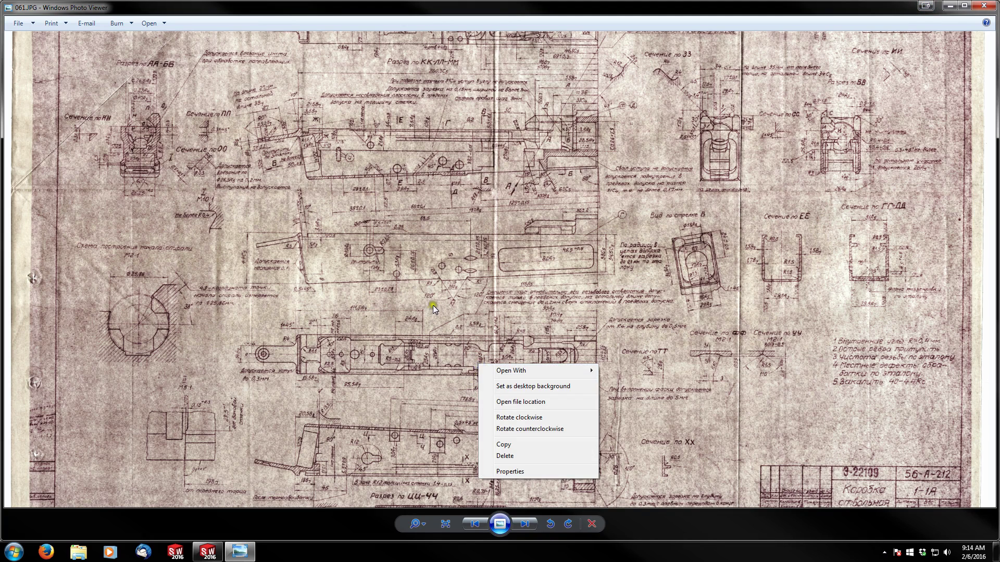
{"action": "left_click", "coordinate": [433, 305]}
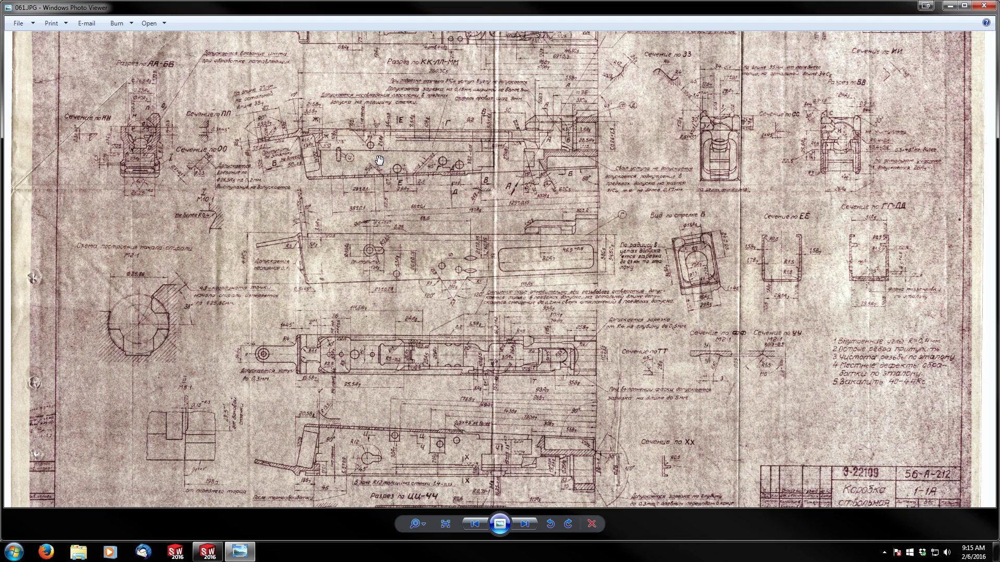
{"action": "left_click", "coordinate": [209, 552]}
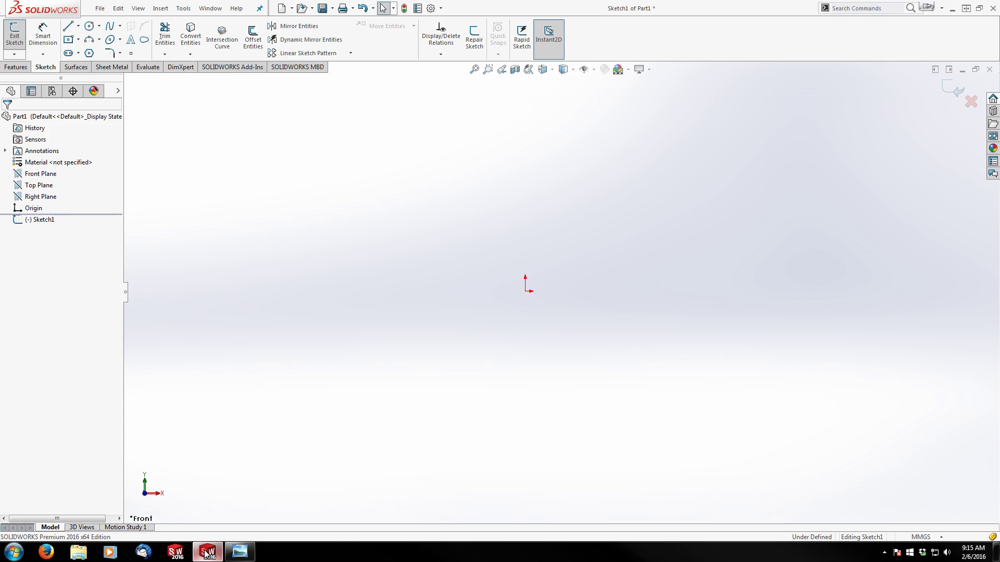
Step: Open 061 Milled Receiver.SLDPRT, orbit it, and select its last feature, Cut-Sweep8
{"action": "left_click", "coordinate": [92, 9]}
{"action": "left_click", "coordinate": [126, 41]}
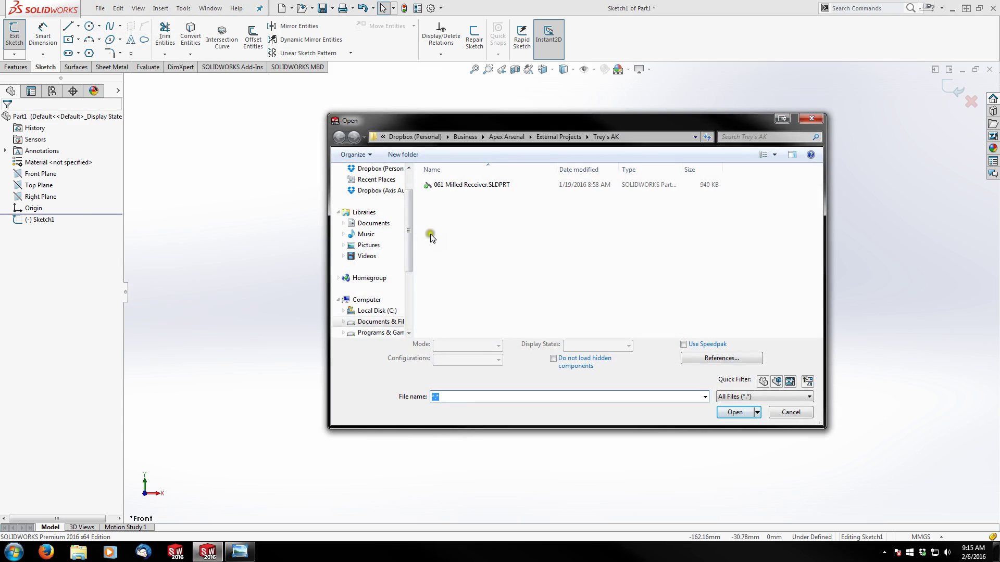
{"action": "left_click", "coordinate": [476, 185]}
{"action": "left_click", "coordinate": [734, 412]}
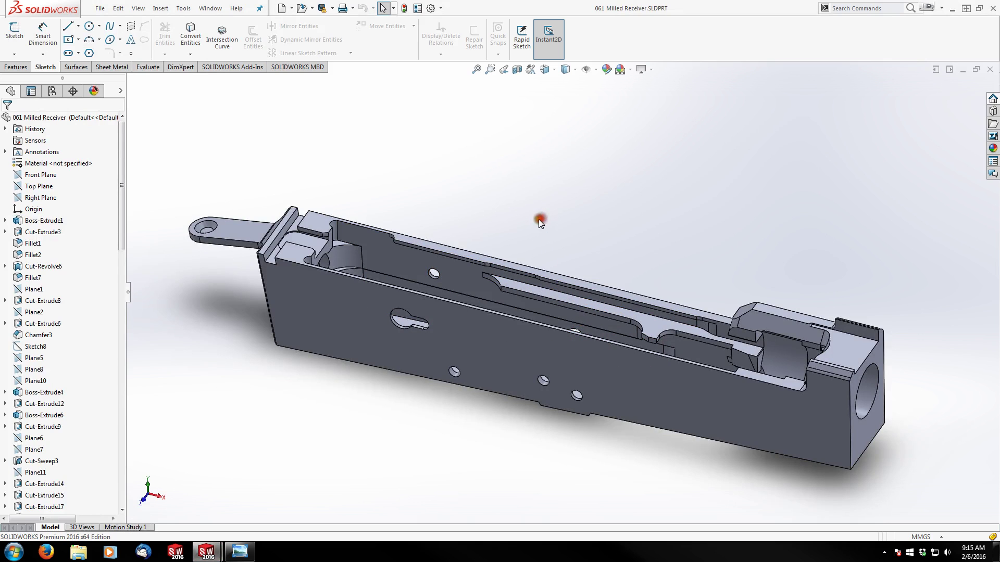
{"action": "left_click_drag", "start_coordinate": [123, 211], "coordinate": [122, 513]}
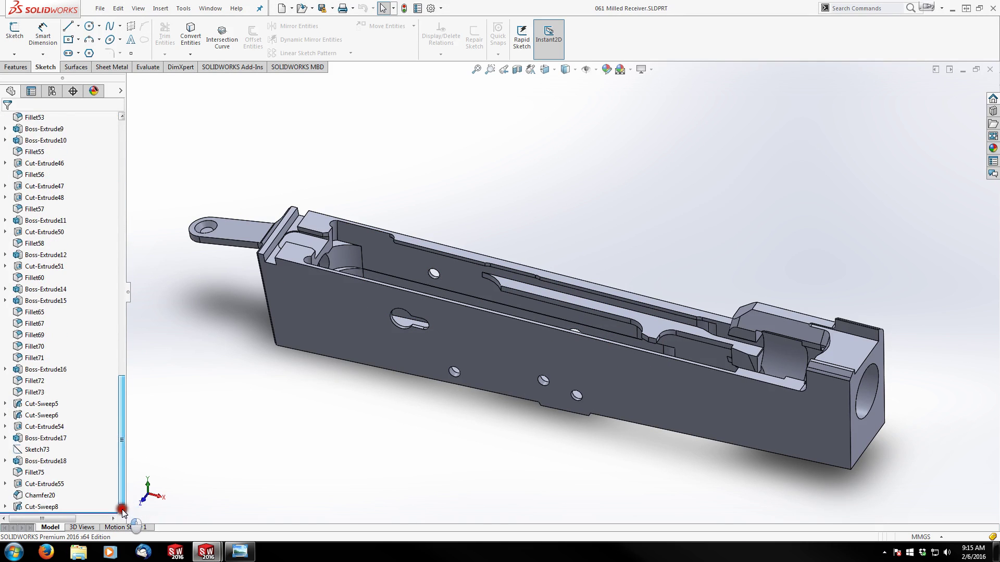
{"action": "middle_click_drag", "start_coordinate": [276, 419], "coordinate": [380, 410]}
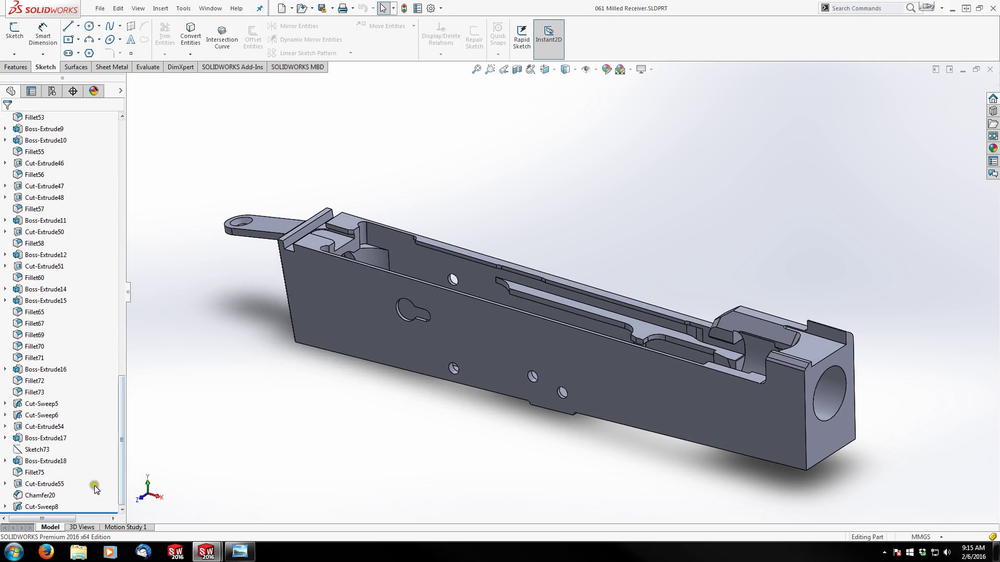
{"action": "left_click", "coordinate": [87, 509]}
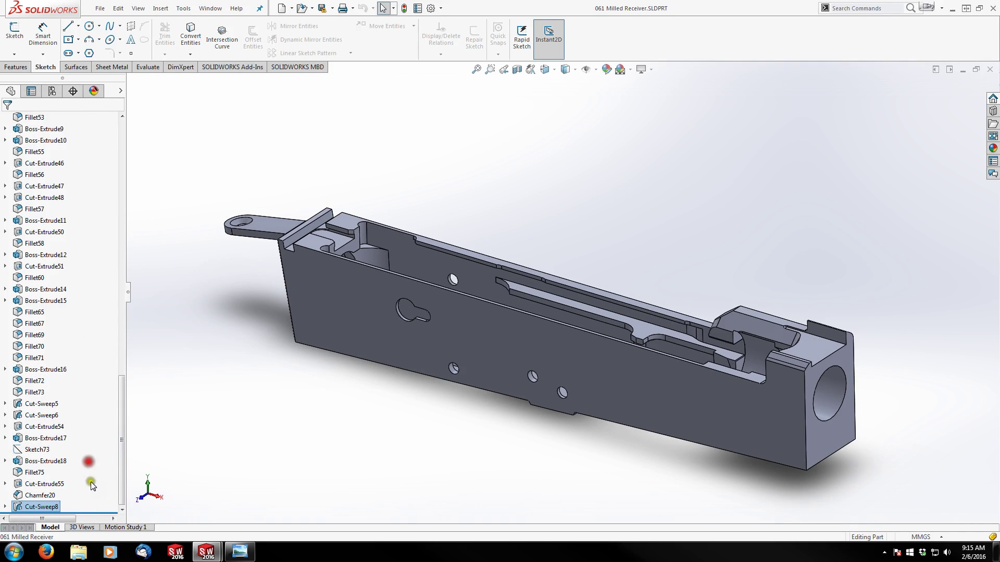
Step: Roll the history back to just after Boss-Extrude1 and compare the base body with the blueprint
{"action": "left_click", "coordinate": [88, 450], "text": "shift"}
{"action": "mouse_move", "coordinate": [89, 508]}
{"action": "left_mouse_down"}
{"action": "mouse_move", "coordinate": [73, 361]}
{"action": "mouse_move", "coordinate": [84, 116]}
{"action": "mouse_move", "coordinate": [78, 180]}
{"action": "left_mouse_up"}
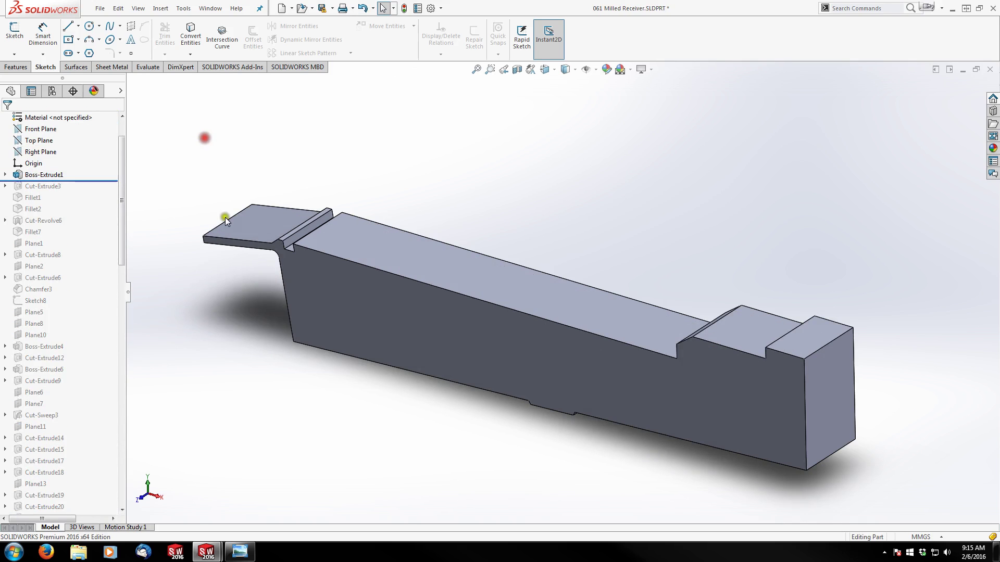
{"action": "middle_click_drag", "start_coordinate": [265, 390], "coordinate": [368, 352]}
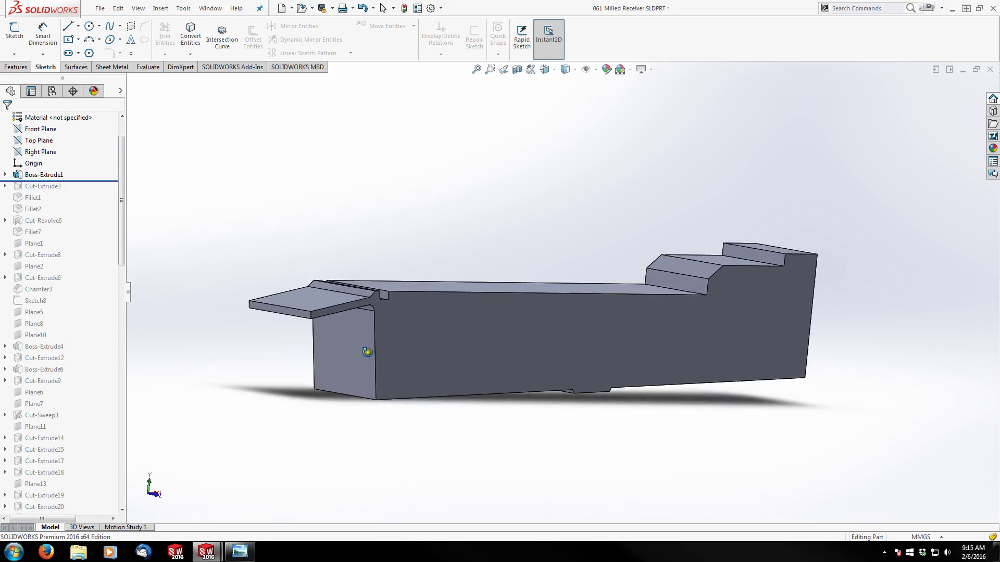
{"action": "left_click", "coordinate": [240, 552]}
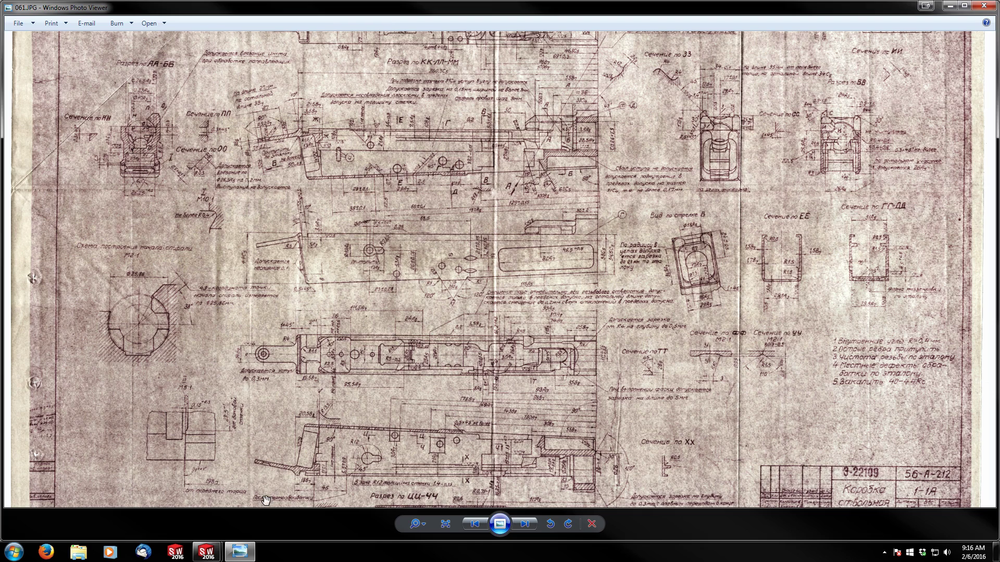
{"action": "left_click", "coordinate": [949, 6]}
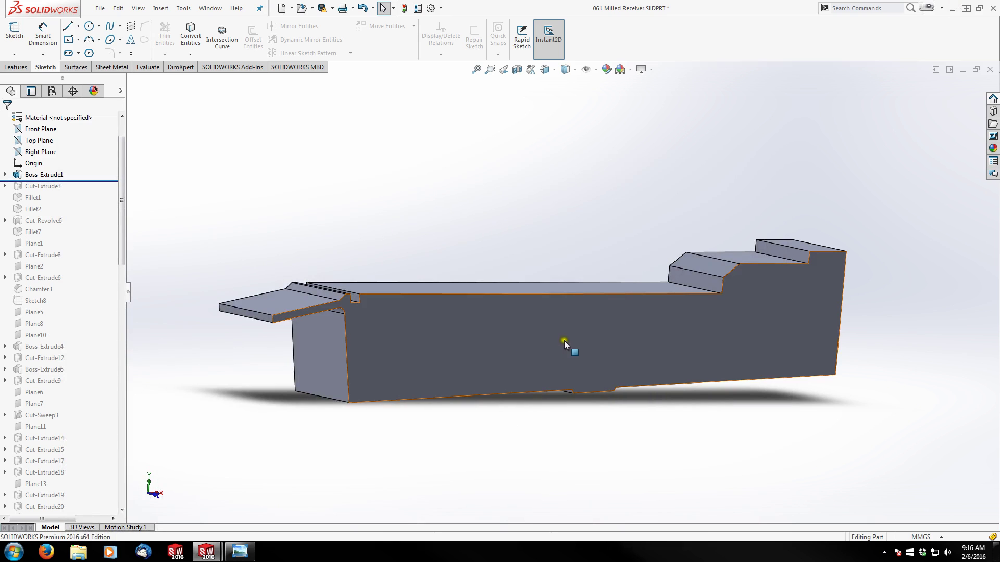
Step: Roll the receiver forward to include Cut-Extrude3 and inspect the pocket at the left end
{"action": "middle_click_drag", "start_coordinate": [573, 340], "coordinate": [537, 325]}
{"action": "middle_click_drag", "start_coordinate": [498, 293], "coordinate": [500, 347]}
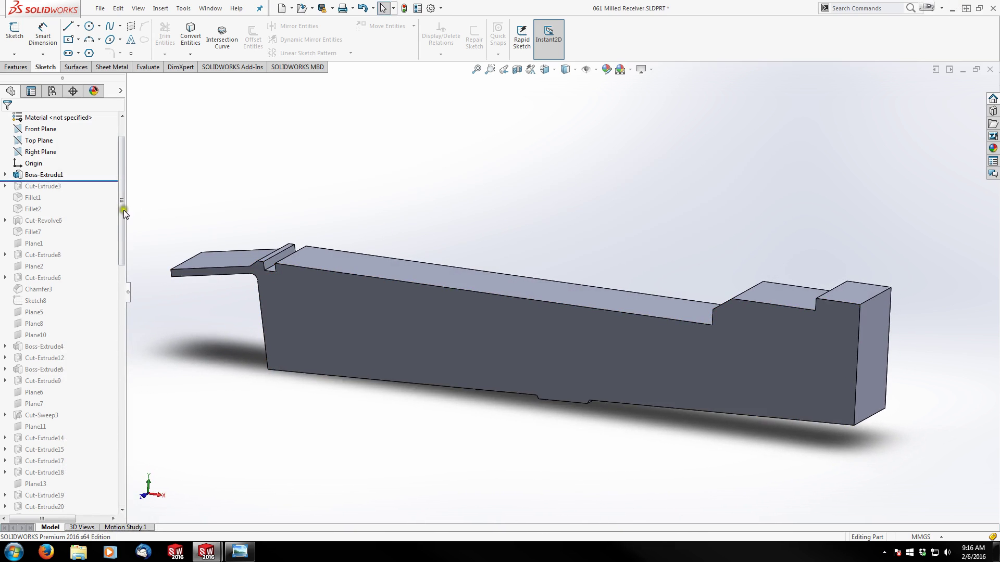
{"action": "left_click_drag", "start_coordinate": [98, 180], "coordinate": [103, 194]}
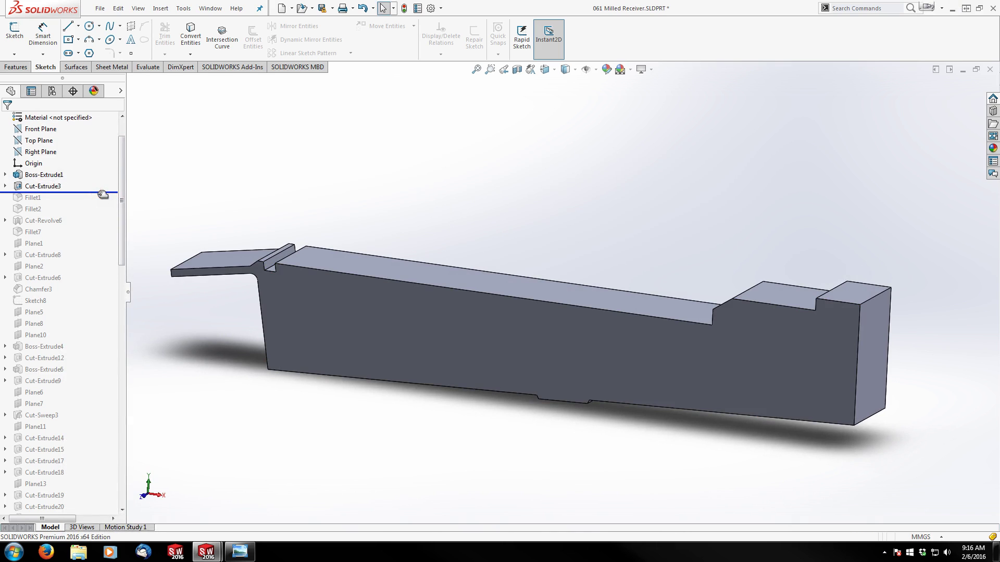
{"action": "mouse_move", "coordinate": [520, 339]}
{"action": "middle_mouse_down"}
{"action": "mouse_move", "coordinate": [479, 343]}
{"action": "mouse_move", "coordinate": [393, 286]}
{"action": "mouse_move", "coordinate": [370, 290]}
{"action": "mouse_move", "coordinate": [486, 345]}
{"action": "mouse_move", "coordinate": [511, 385]}
{"action": "mouse_move", "coordinate": [514, 344]}
{"action": "middle_mouse_up"}
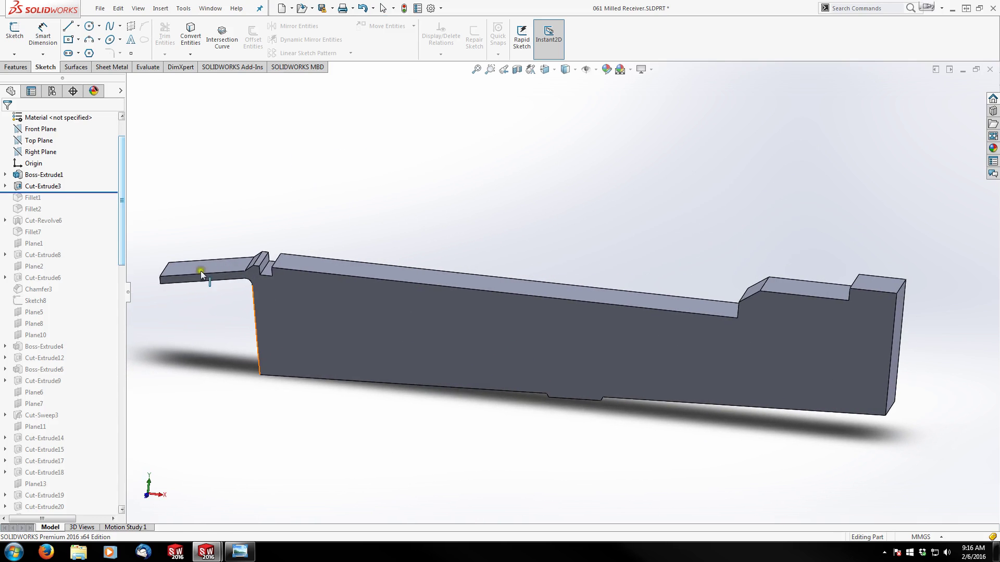
{"action": "middle_click_drag", "start_coordinate": [307, 292], "coordinate": [398, 305]}
{"action": "middle_click_drag", "start_coordinate": [441, 329], "coordinate": [438, 321]}
{"action": "scroll", "coordinate": [433, 308], "scroll_direction": "down", "scroll_amount": 2}
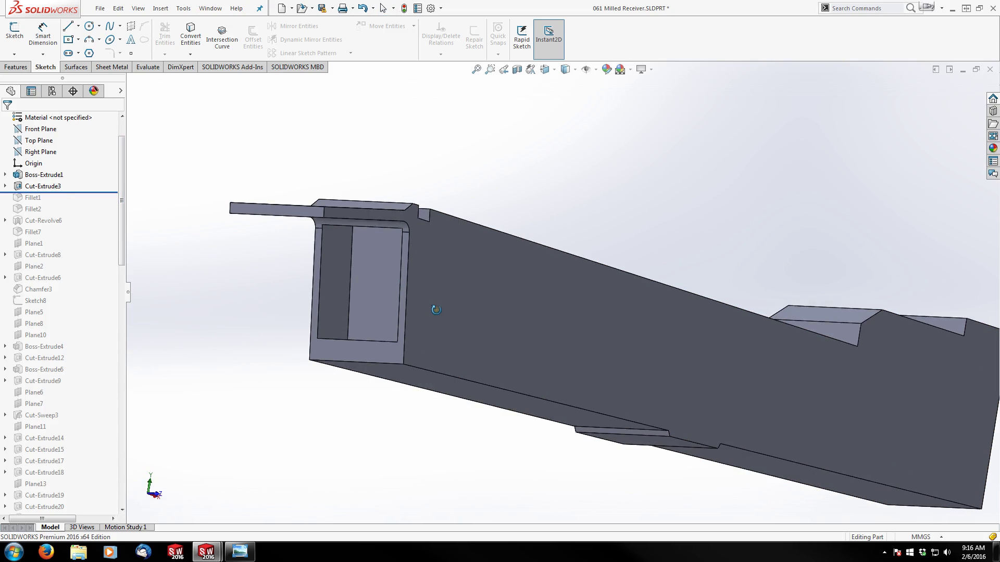
Step: Roll forward through the fillets, Cut-Revolve6, Cut-Extrude8, Chamfer3 and Sketch8
{"action": "left_click_drag", "start_coordinate": [93, 193], "coordinate": [94, 226]}
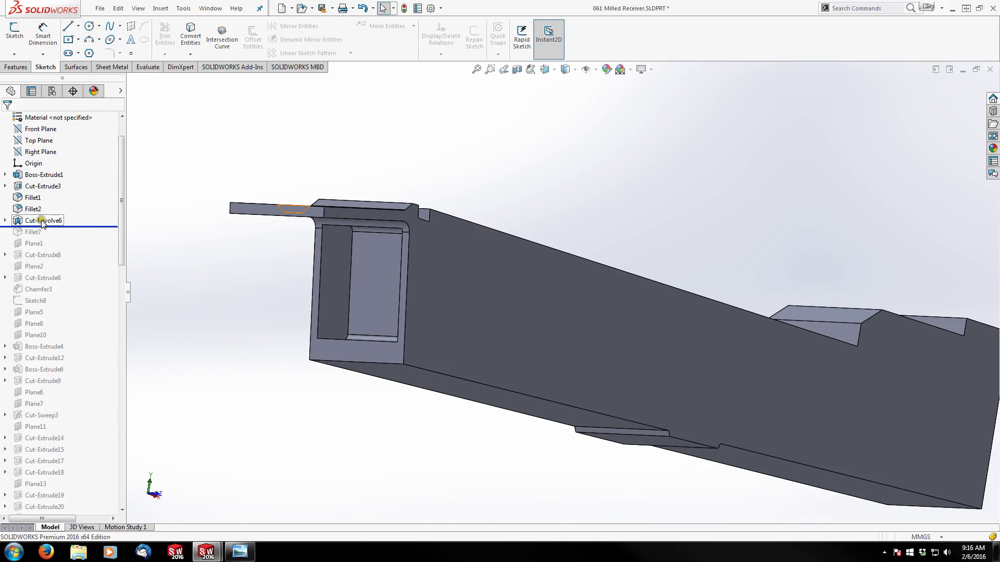
{"action": "middle_click_drag", "start_coordinate": [130, 240], "coordinate": [249, 302]}
{"action": "key", "text": "f"}
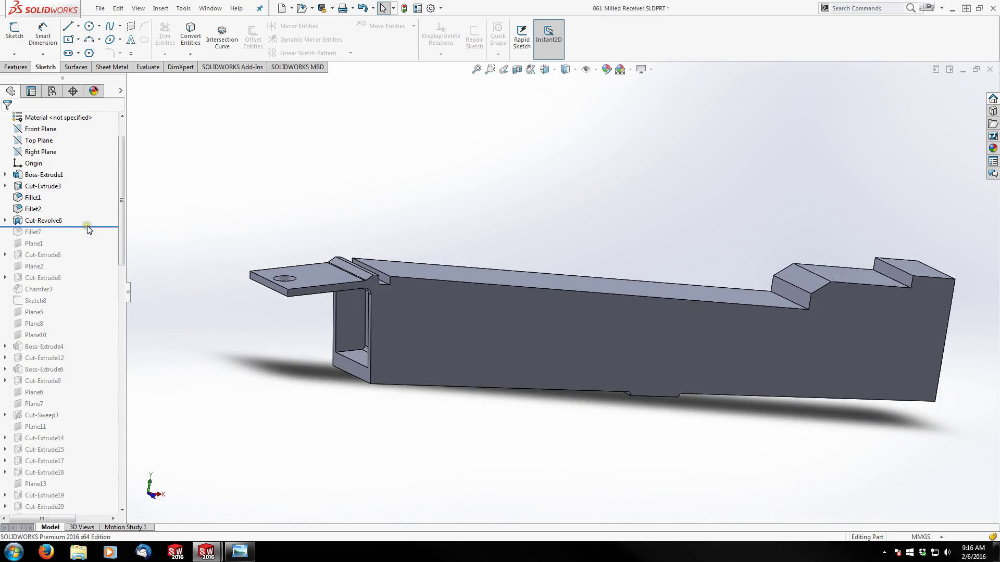
{"action": "left_click_drag", "start_coordinate": [93, 227], "coordinate": [102, 263]}
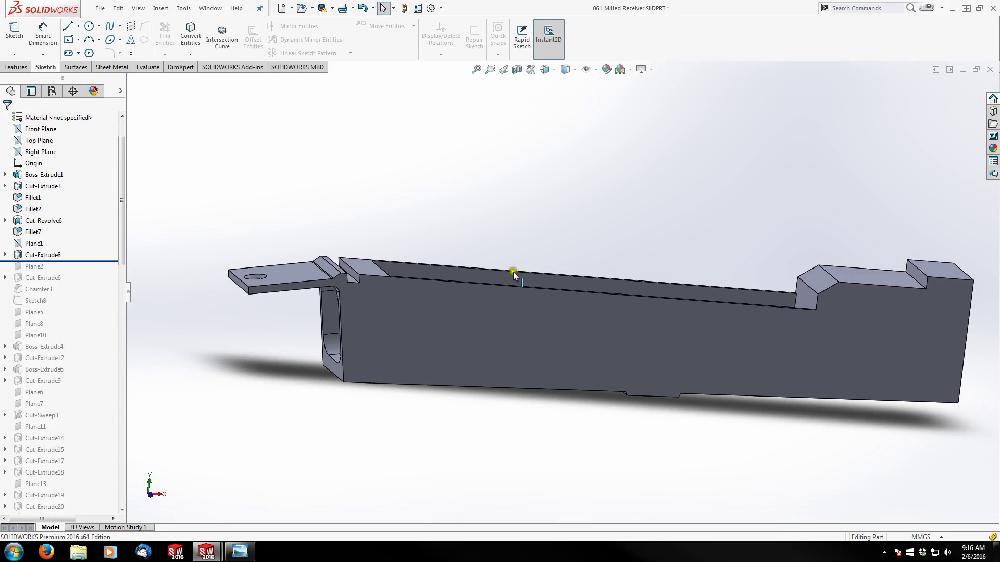
{"action": "middle_click_drag", "start_coordinate": [520, 283], "coordinate": [451, 430]}
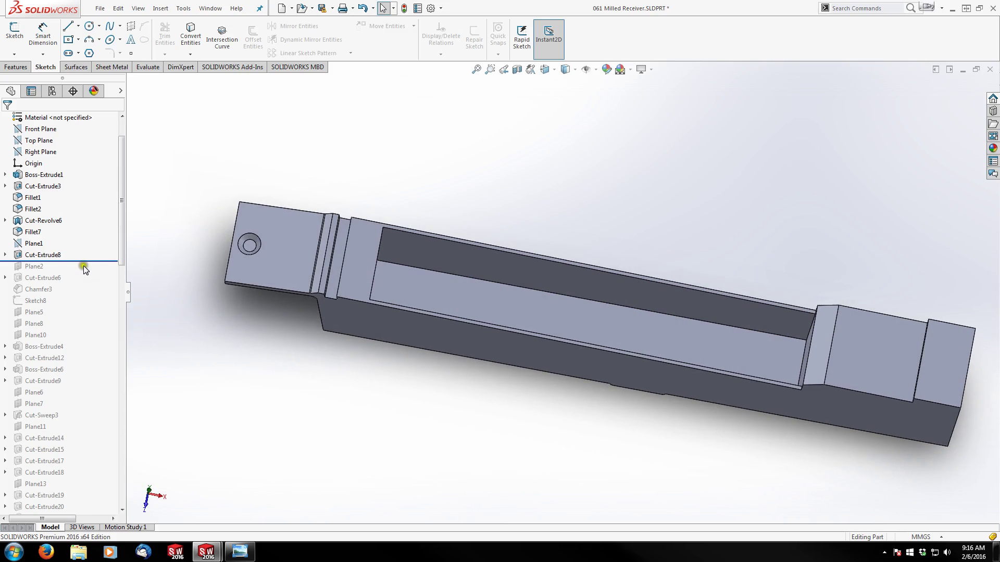
{"action": "mouse_move", "coordinate": [87, 262]}
{"action": "left_mouse_down"}
{"action": "mouse_move", "coordinate": [100, 293]}
{"action": "mouse_move", "coordinate": [83, 310]}
{"action": "mouse_move", "coordinate": [99, 367]}
{"action": "mouse_move", "coordinate": [85, 366]}
{"action": "mouse_move", "coordinate": [96, 432]}
{"action": "mouse_move", "coordinate": [85, 423]}
{"action": "left_mouse_up"}
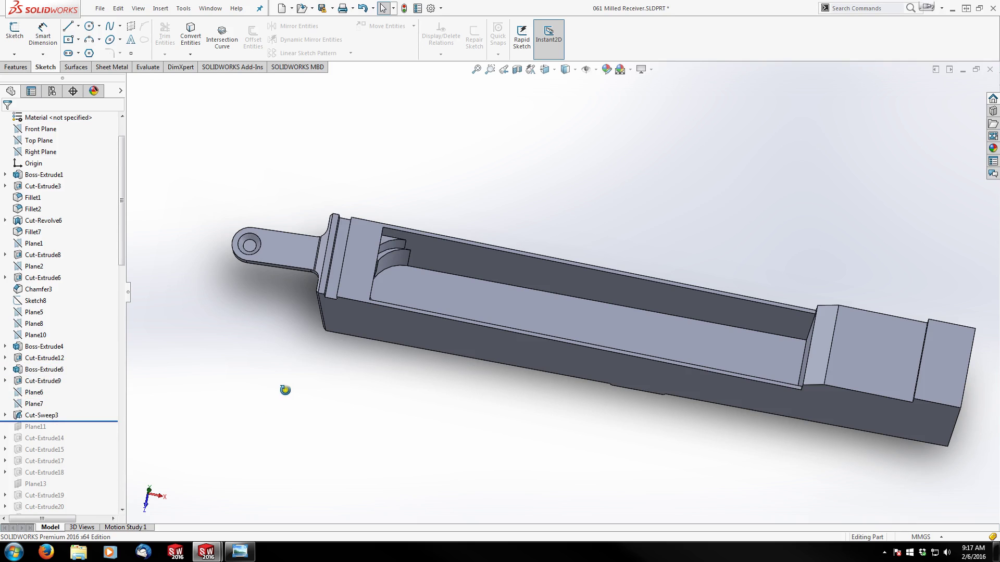
Step: Roll forward to include Cut-Sweep3 and view the receiver's side from below
{"action": "middle_click_drag", "start_coordinate": [286, 391], "coordinate": [252, 368]}
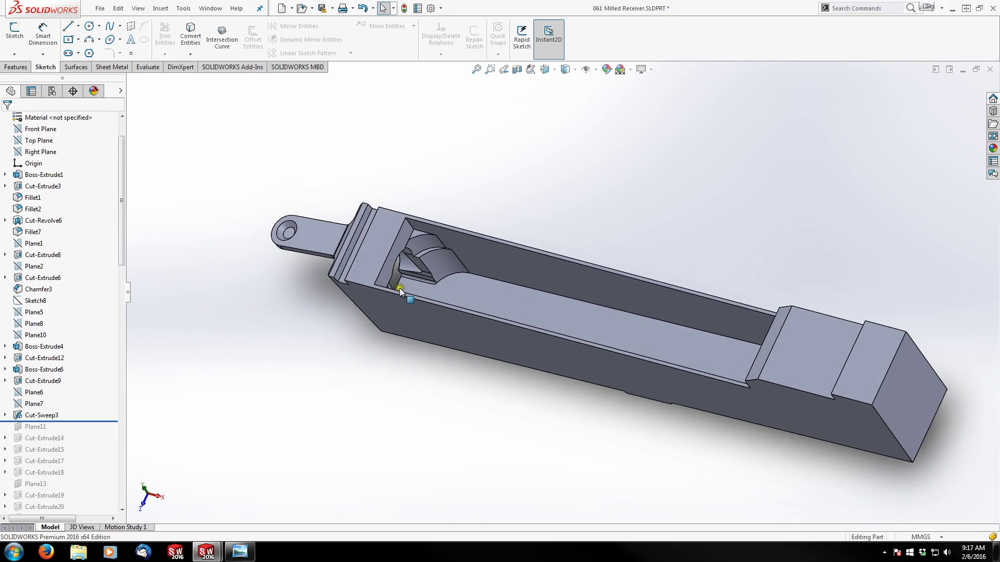
{"action": "scroll", "coordinate": [406, 283], "scroll_direction": "down", "scroll_amount": 3}
{"action": "left_click", "coordinate": [458, 246]}
{"action": "middle_click_drag", "start_coordinate": [458, 246], "coordinate": [490, 212]}
{"action": "scroll", "coordinate": [663, 268], "scroll_direction": "up", "scroll_amount": 5}
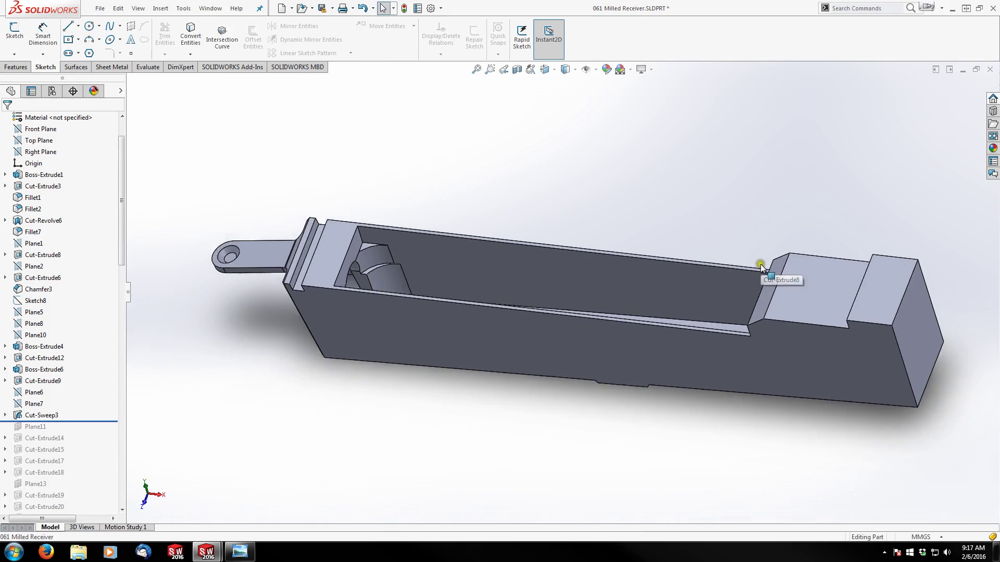
{"action": "scroll", "coordinate": [651, 287], "scroll_direction": "up", "scroll_amount": 2}
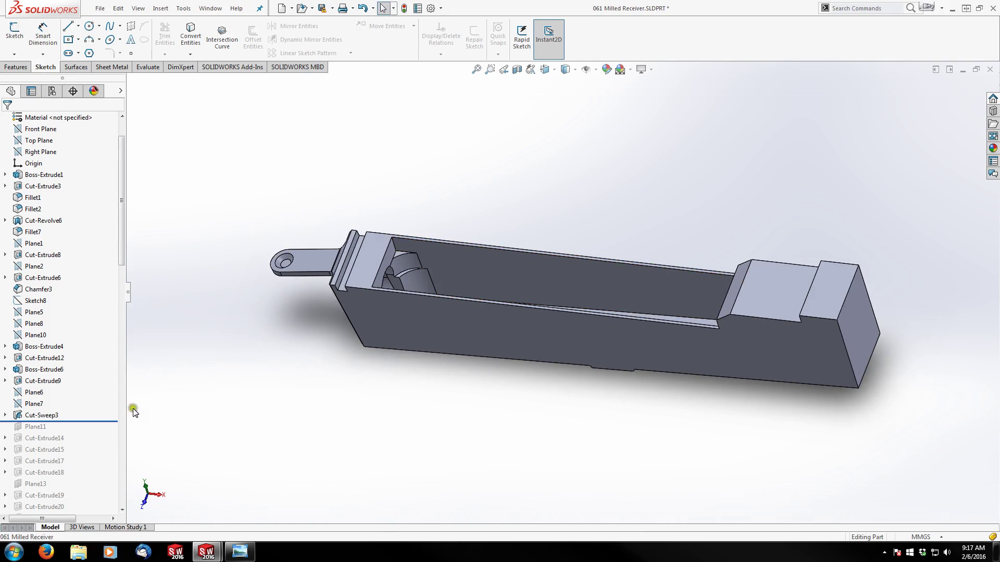
Step: Step the history forward through further cuts in the feature tree
{"action": "left_click_drag", "start_coordinate": [103, 420], "coordinate": [112, 478]}
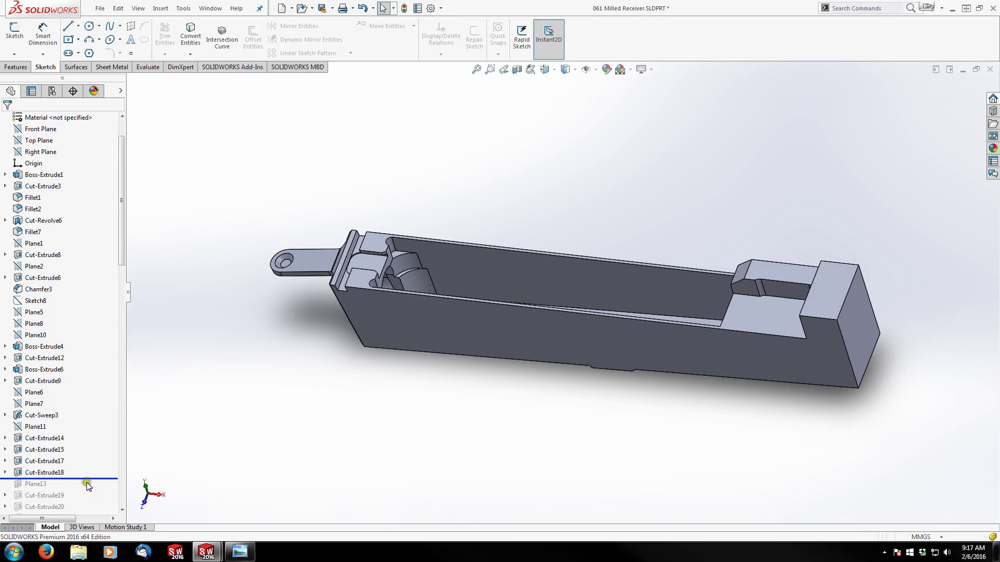
{"action": "scroll", "coordinate": [92, 508], "scroll_direction": "down", "scroll_amount": 3}
{"action": "left_click_drag", "start_coordinate": [92, 508], "coordinate": [100, 387]}
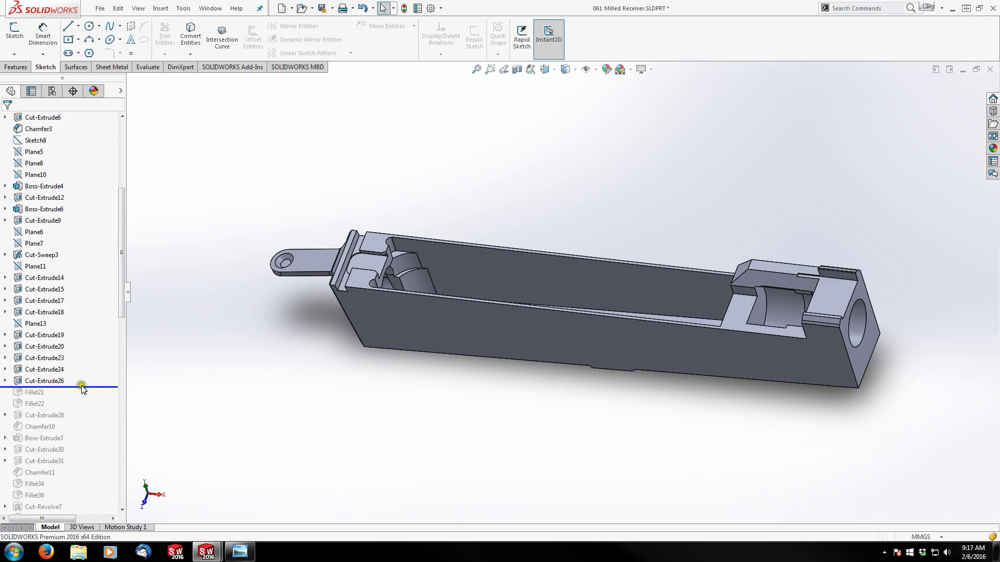
{"action": "left_click_drag", "start_coordinate": [82, 385], "coordinate": [95, 455]}
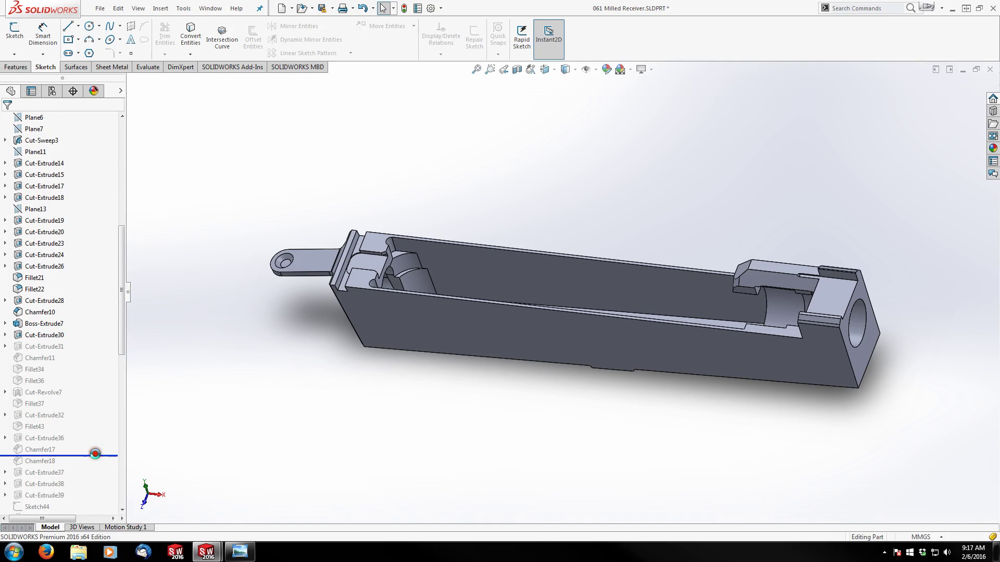
{"action": "scroll", "coordinate": [68, 390], "scroll_direction": "down", "scroll_amount": 11}
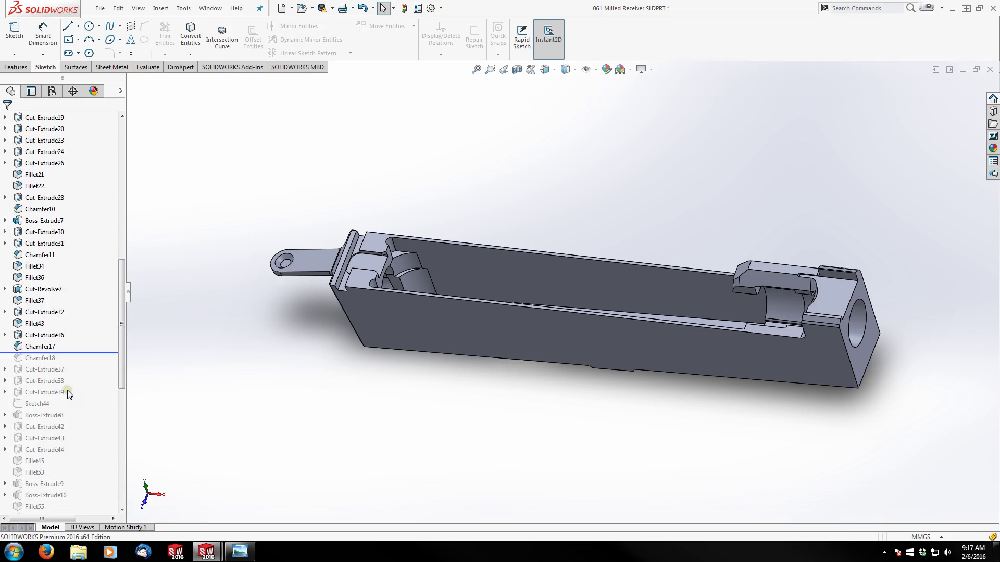
{"action": "scroll", "coordinate": [69, 396], "scroll_direction": "up", "scroll_amount": 9}
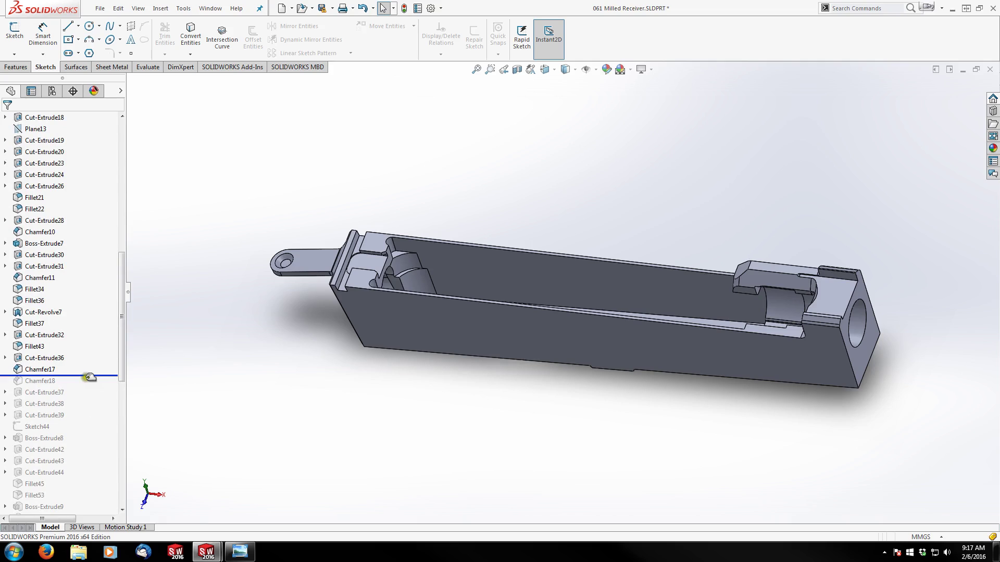
Step: Roll forward past Sketch44, Cut-Extrude44, Fillet58 and Fillet71
{"action": "left_click_drag", "start_coordinate": [94, 375], "coordinate": [90, 433]}
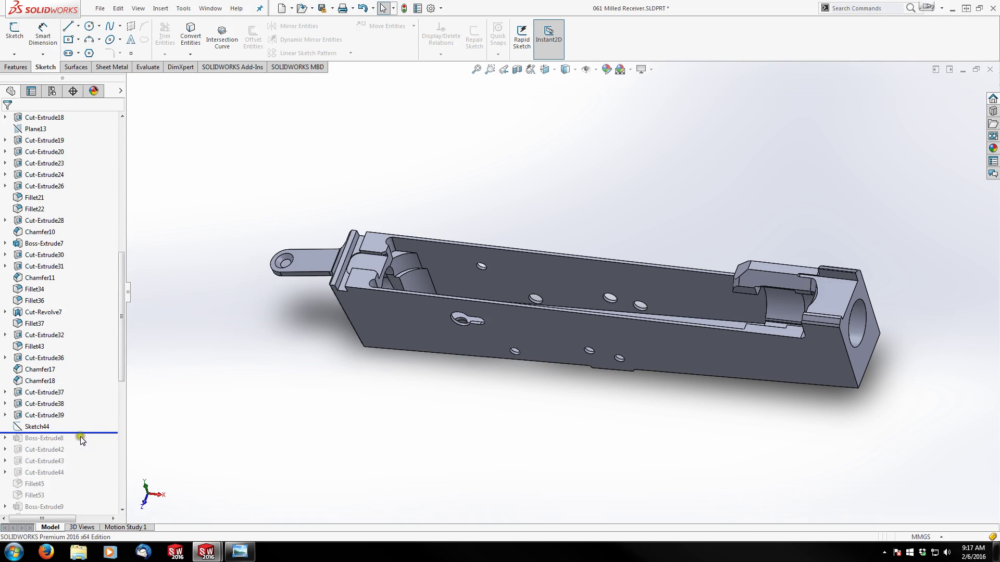
{"action": "left_click_drag", "start_coordinate": [89, 432], "coordinate": [93, 481]}
{"action": "scroll", "coordinate": [100, 463], "scroll_direction": "down", "scroll_amount": 6}
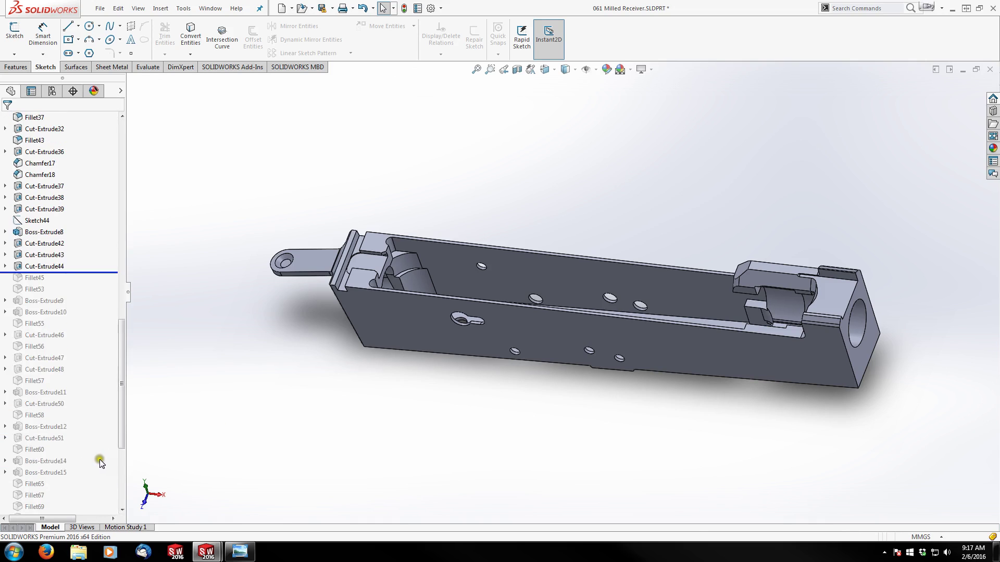
{"action": "scroll", "coordinate": [101, 462], "scroll_direction": "down", "scroll_amount": 1}
{"action": "left_click_drag", "start_coordinate": [86, 238], "coordinate": [89, 386]}
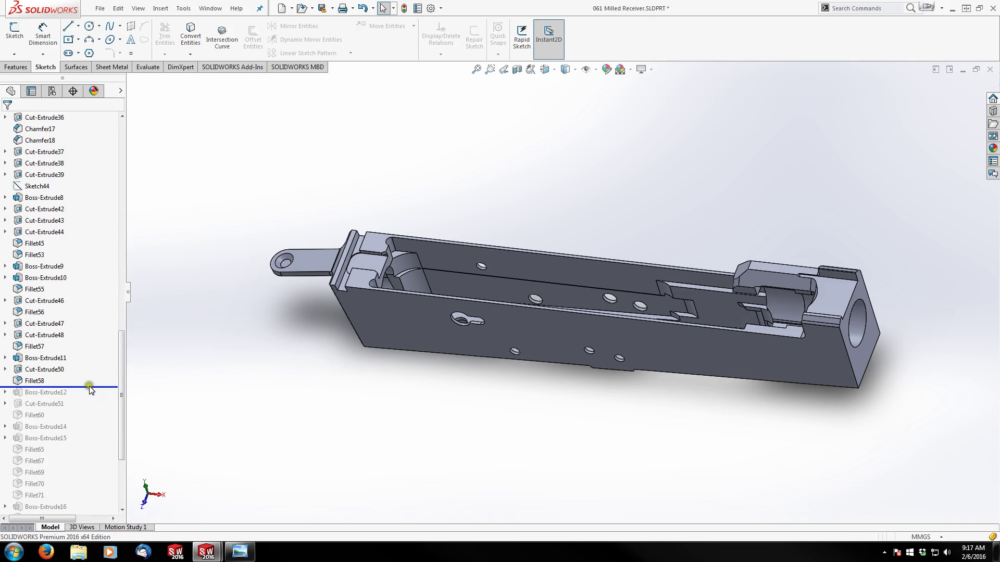
{"action": "left_click_drag", "start_coordinate": [83, 388], "coordinate": [79, 500]}
{"action": "scroll", "coordinate": [94, 359], "scroll_direction": "down", "scroll_amount": 4}
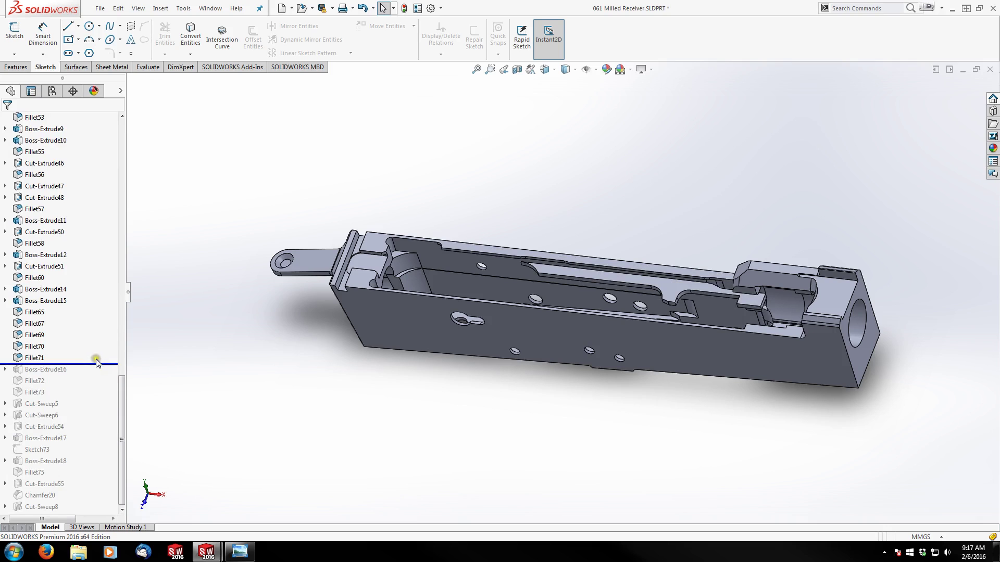
Step: Restore all remaining features through Cut-Sweep8 and orbit to inspect the interior channel
{"action": "left_click_drag", "start_coordinate": [96, 362], "coordinate": [80, 508]}
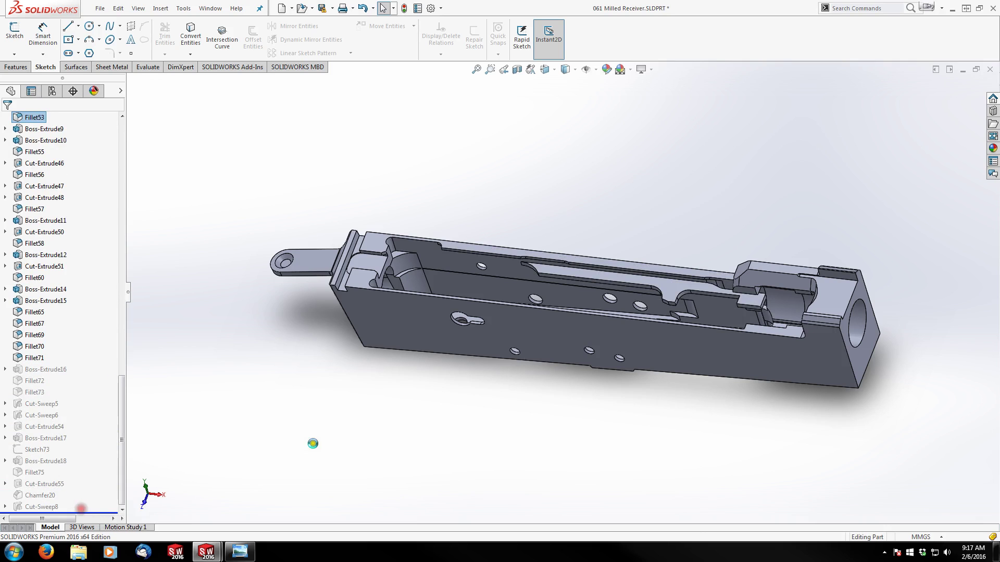
{"action": "middle_click_drag", "start_coordinate": [341, 431], "coordinate": [482, 424]}
{"action": "scroll", "coordinate": [585, 296], "scroll_direction": "down", "scroll_amount": 8}
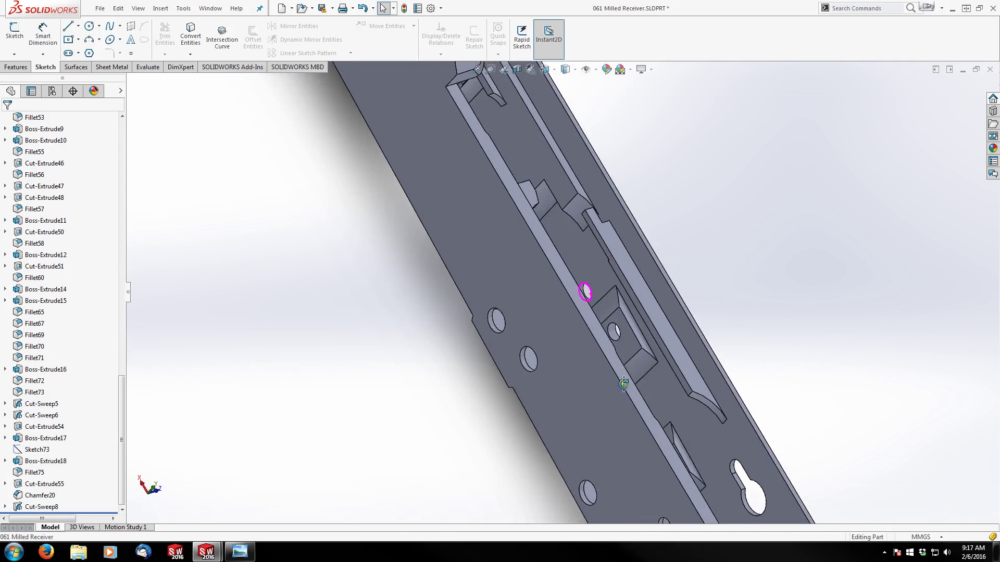
{"action": "key", "text": "Down"}
{"action": "key", "text": "Down"}
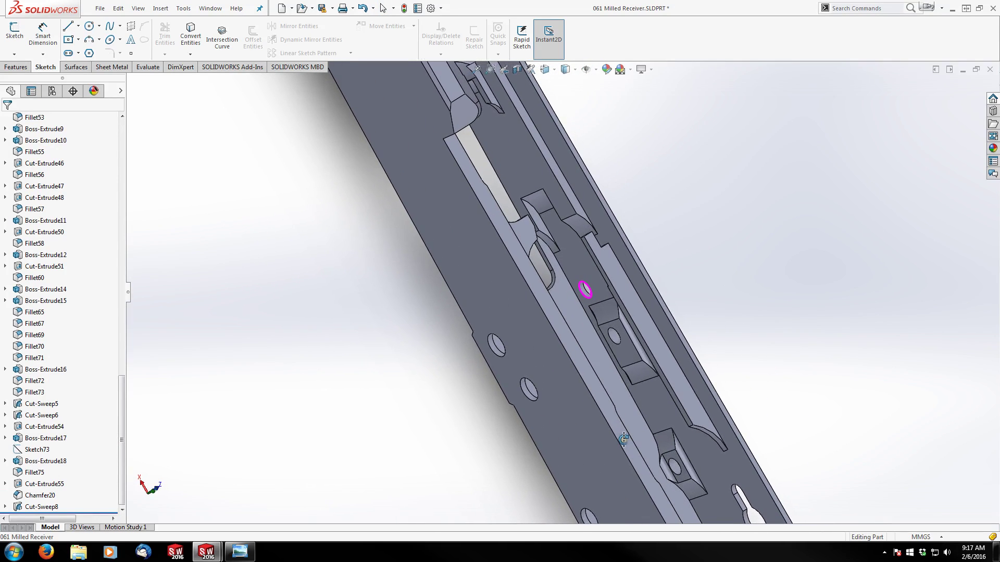
{"action": "middle_click_drag", "start_coordinate": [623, 438], "coordinate": [501, 281]}
{"action": "scroll", "coordinate": [489, 208], "scroll_direction": "up", "scroll_amount": 4}
{"action": "scroll", "coordinate": [504, 263], "scroll_direction": "down", "scroll_amount": 2}
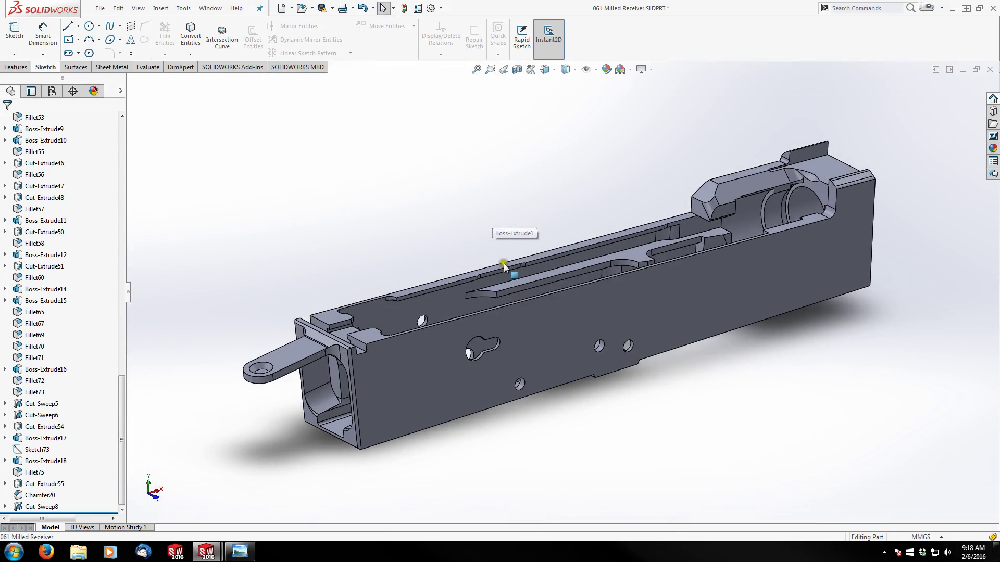
Step: Clear the model highlight and close the 061 Milled Receiver document
{"action": "left_click", "coordinate": [440, 220]}
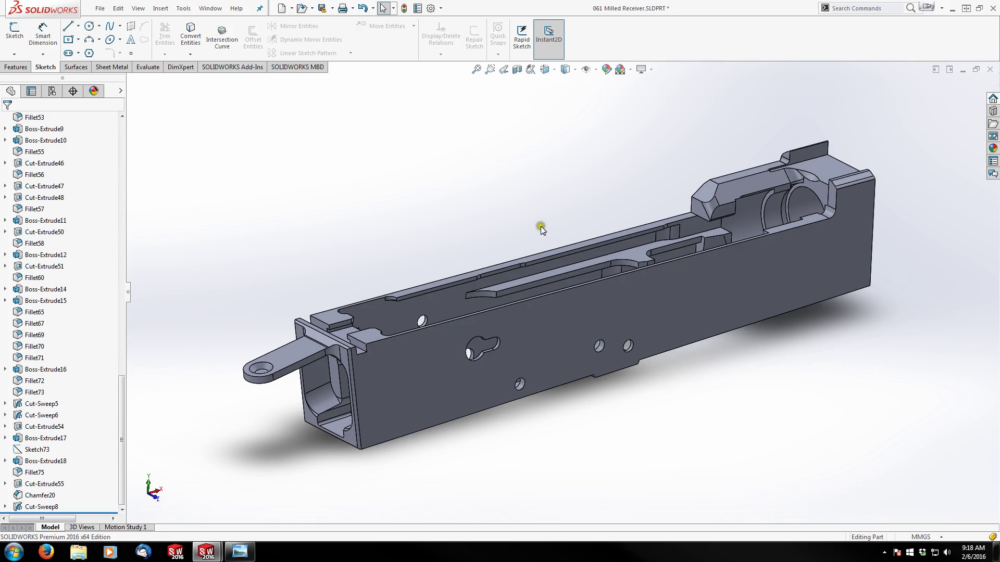
{"action": "left_click", "coordinate": [993, 15]}
Step: Discard the receiver's changes and bring the 061.JPG blueprint to the front
{"action": "left_click", "coordinate": [476, 285]}
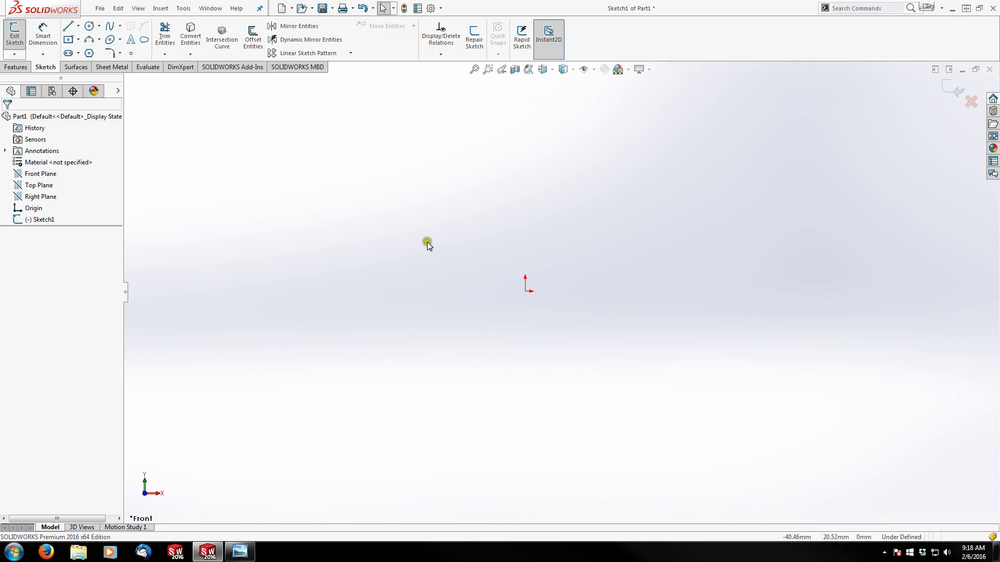
{"action": "left_click", "coordinate": [247, 555]}
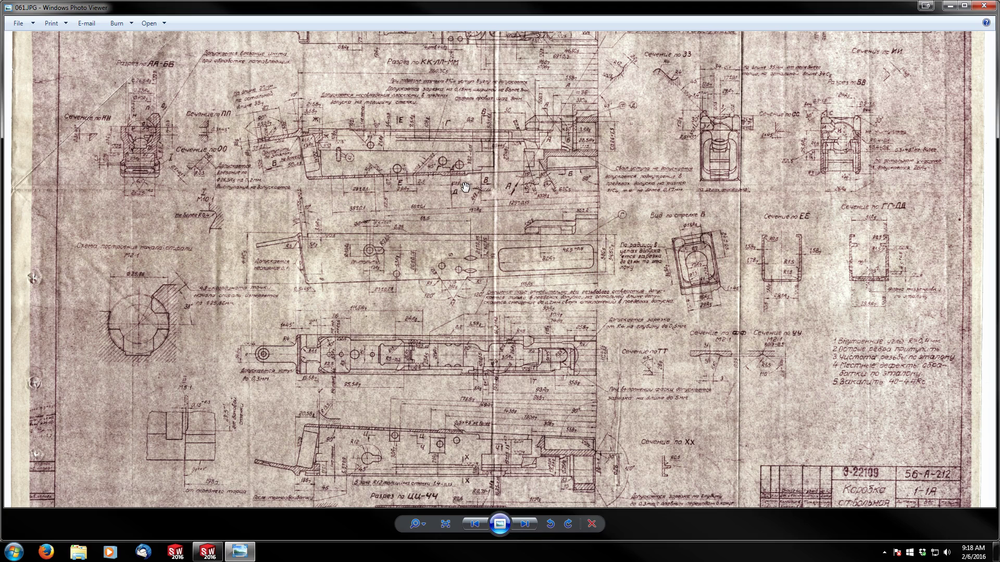
Step: Pan over the blueprint's top, lower part and title block, then send the viewer to the other monitor
{"action": "mouse_move", "coordinate": [566, 125]}
{"action": "left_mouse_down"}
{"action": "mouse_move", "coordinate": [577, 177]}
{"action": "mouse_move", "coordinate": [571, 287]}
{"action": "left_mouse_up"}
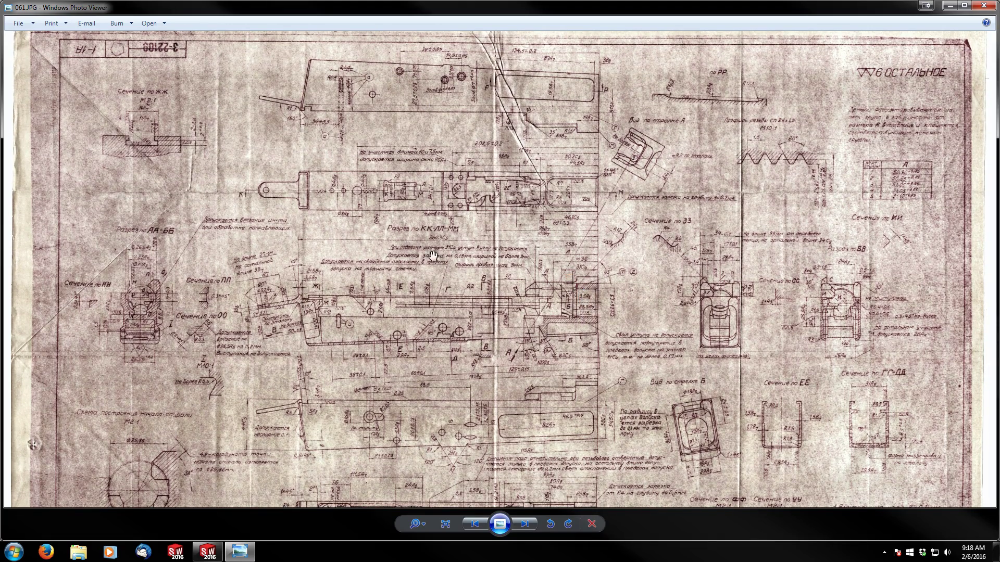
{"action": "left_click_drag", "start_coordinate": [451, 291], "coordinate": [449, 216]}
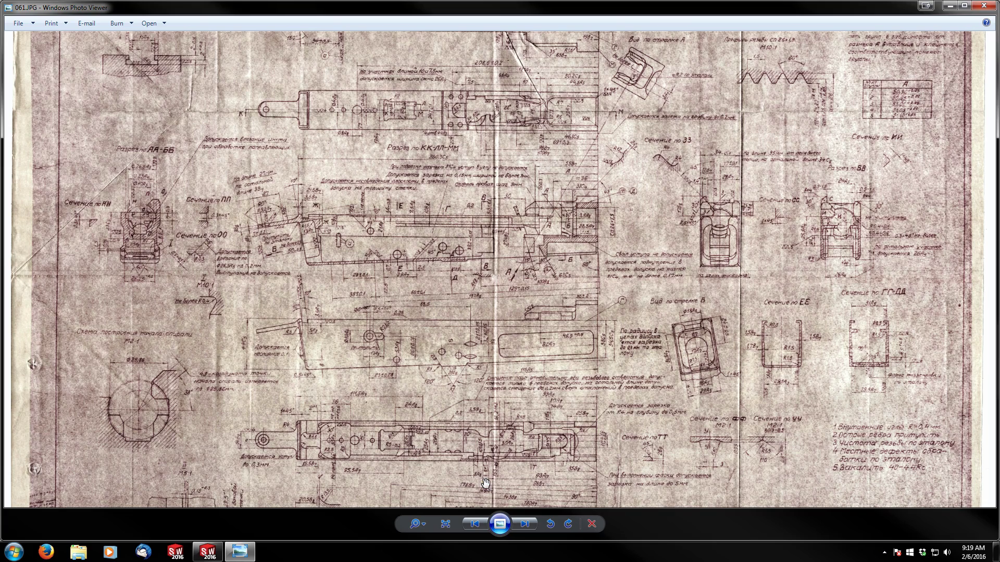
{"action": "mouse_move", "coordinate": [548, 416]}
{"action": "left_mouse_down"}
{"action": "mouse_move", "coordinate": [536, 312]}
{"action": "mouse_move", "coordinate": [543, 290]}
{"action": "mouse_move", "coordinate": [554, 385]}
{"action": "left_mouse_up"}
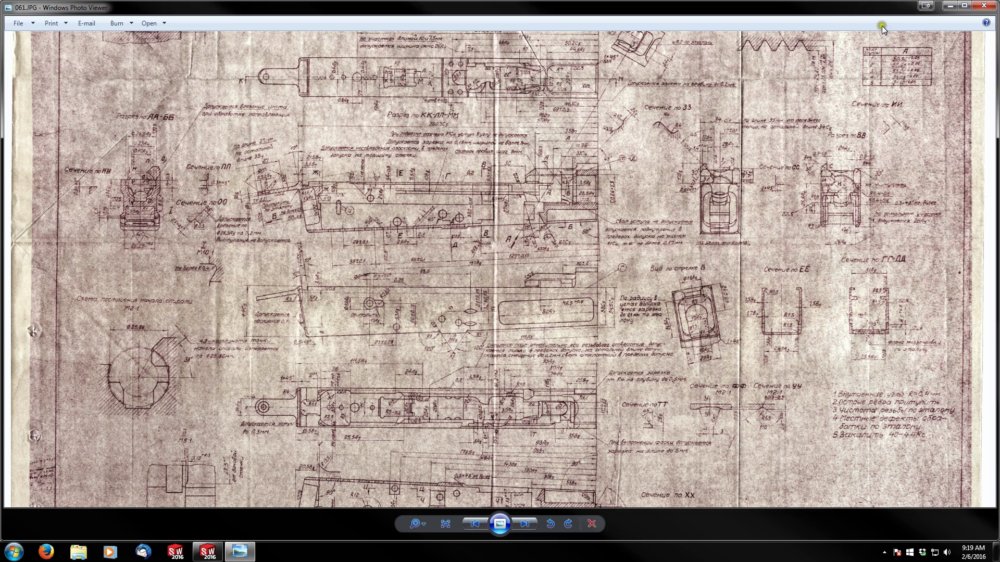
{"action": "left_click", "coordinate": [926, 6]}
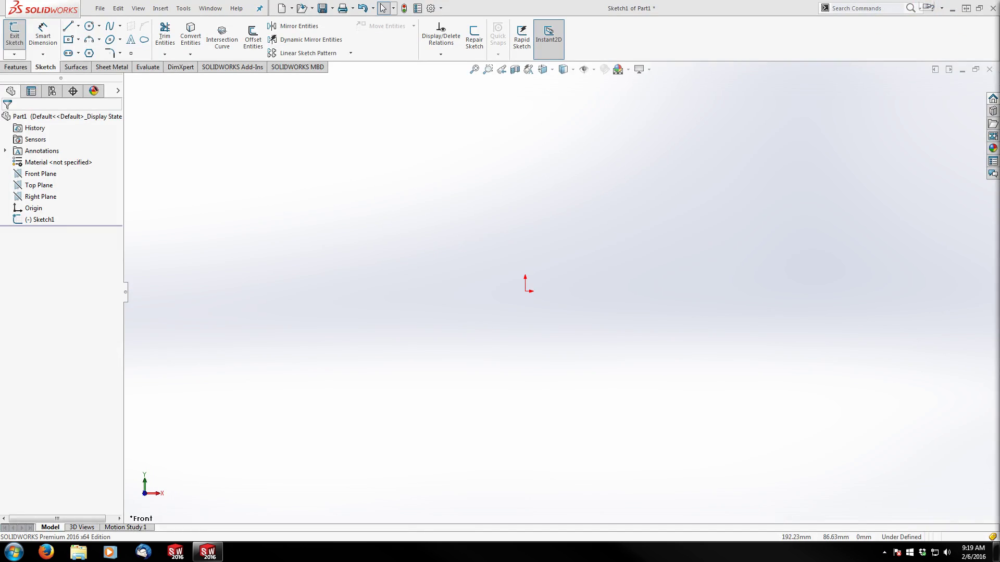
Step: Draw a horizontal construction centerline from the origin running 260.30 mm to the left
{"action": "left_click", "coordinate": [466, 214]}
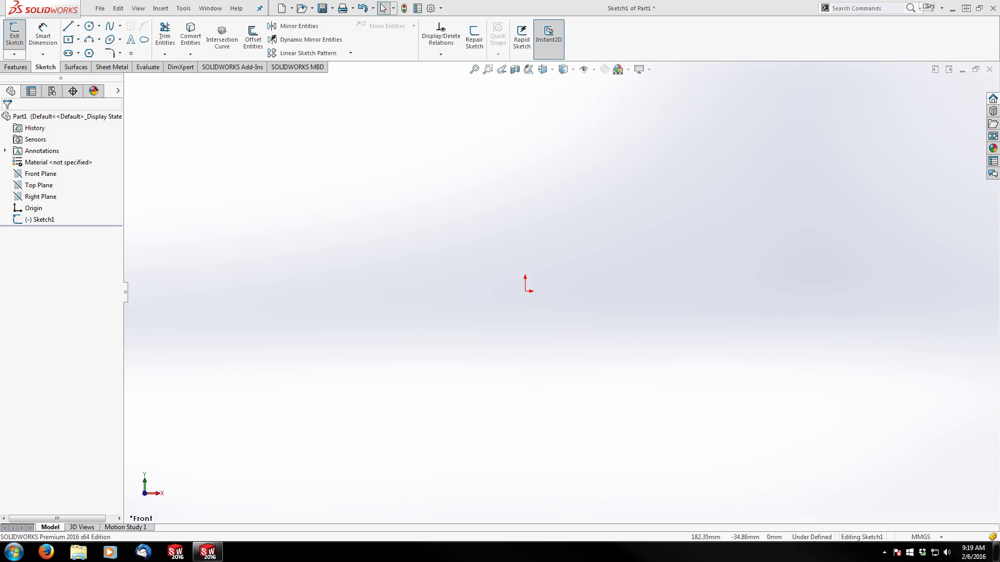
{"action": "left_click", "coordinate": [79, 26]}
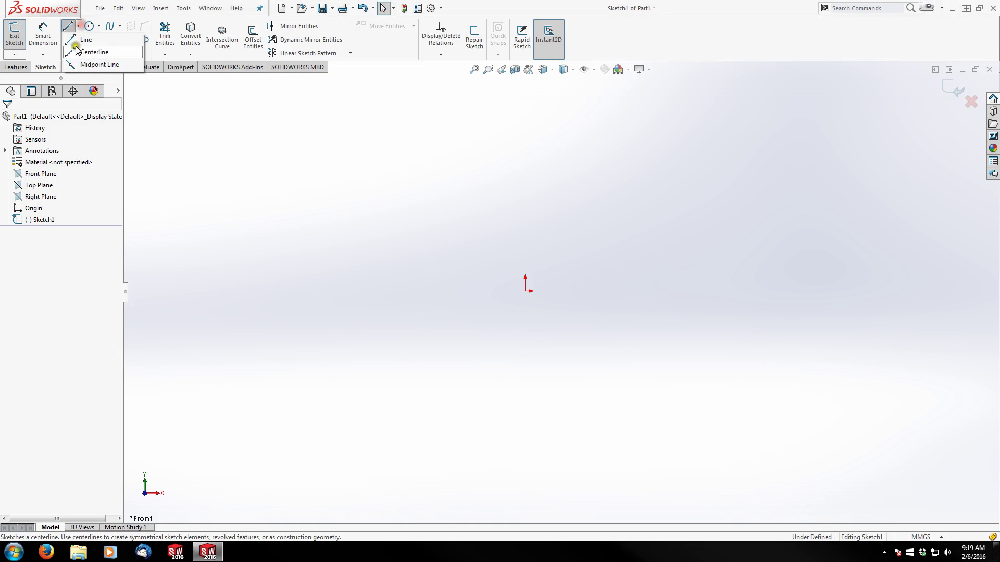
{"action": "left_click", "coordinate": [77, 50]}
{"action": "left_click", "coordinate": [527, 291]}
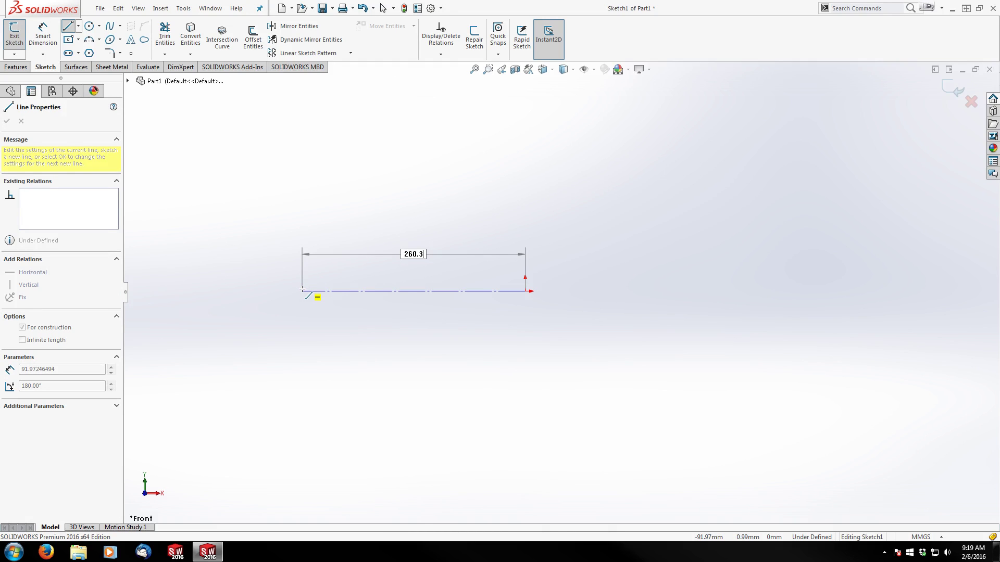
{"action": "left_click", "coordinate": [302, 290]}
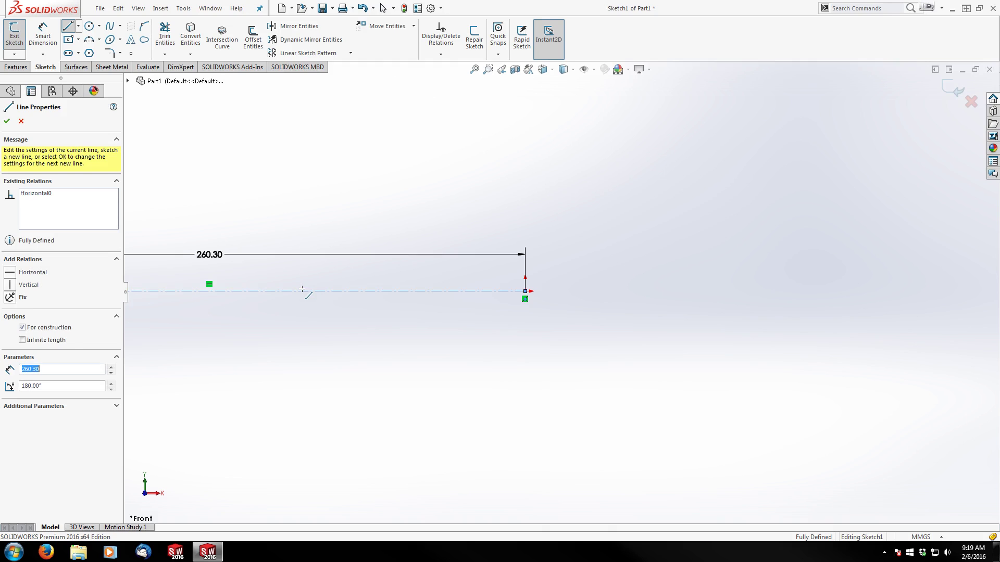
{"action": "key", "text": "Escape"}
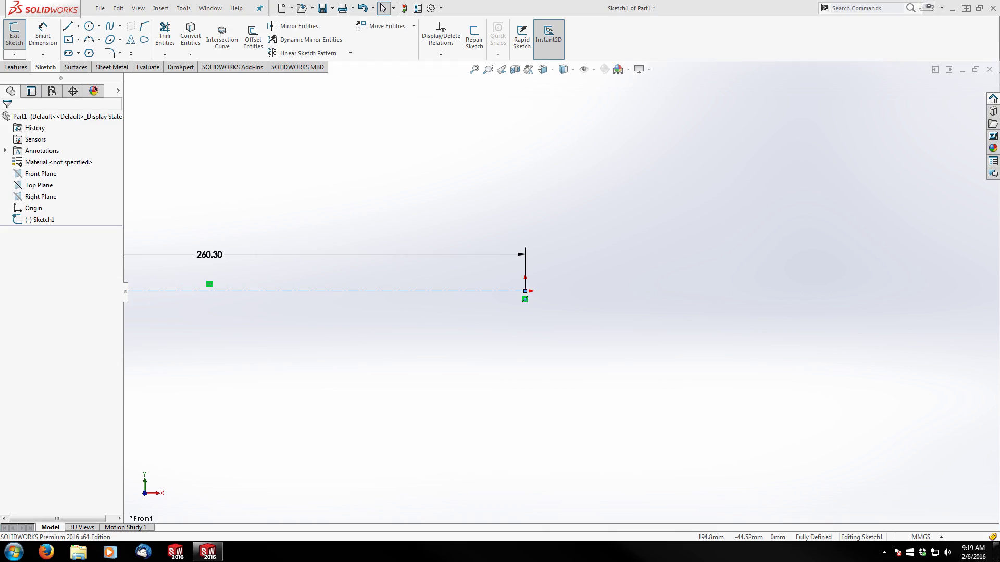
Step: Sketch a vertical line just to the right of the centerline's end
{"action": "left_click", "coordinate": [69, 27]}
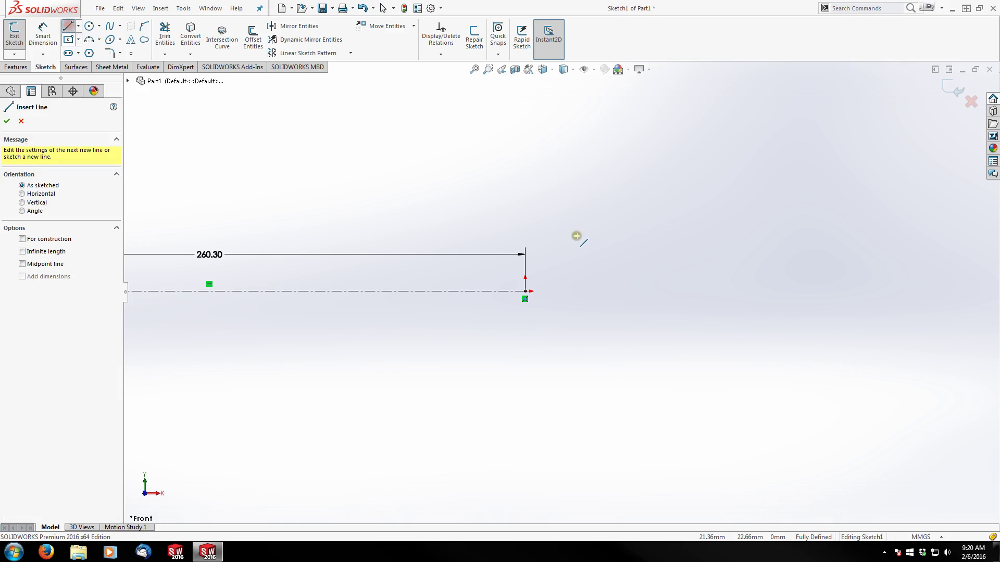
{"action": "left_click", "coordinate": [602, 184]}
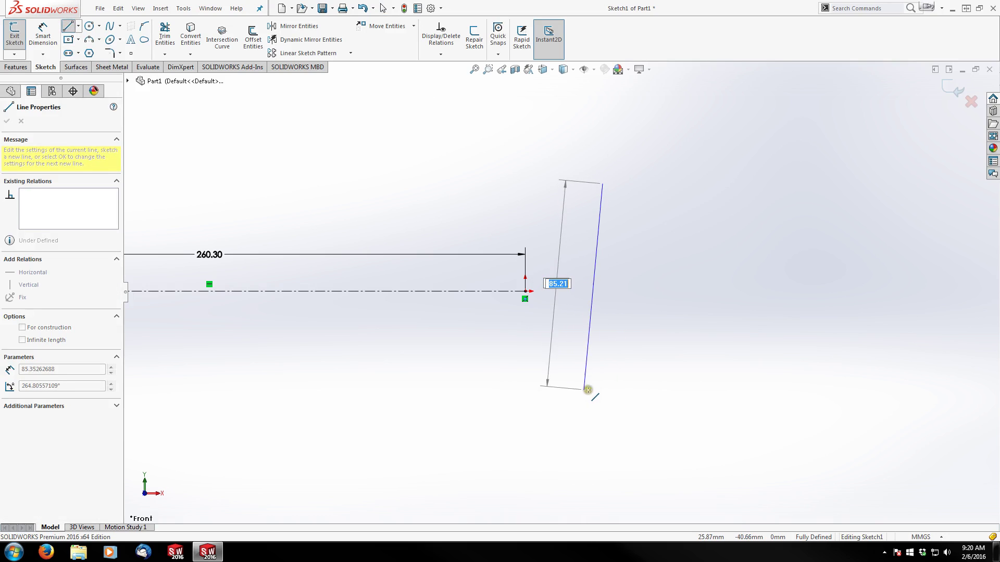
{"action": "left_click", "coordinate": [602, 390]}
{"action": "key", "text": "Escape"}
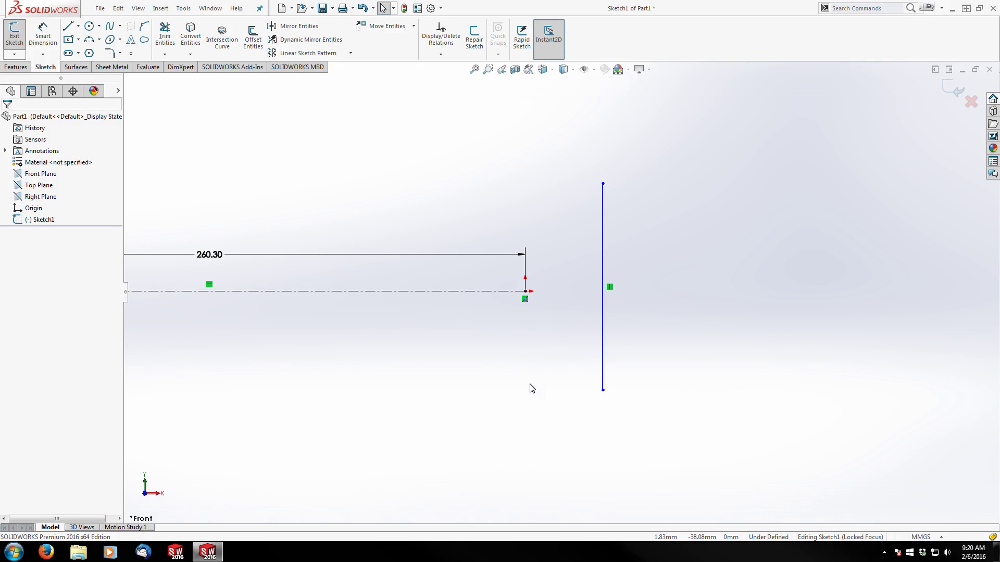
{"action": "left_click", "coordinate": [42, 35]}
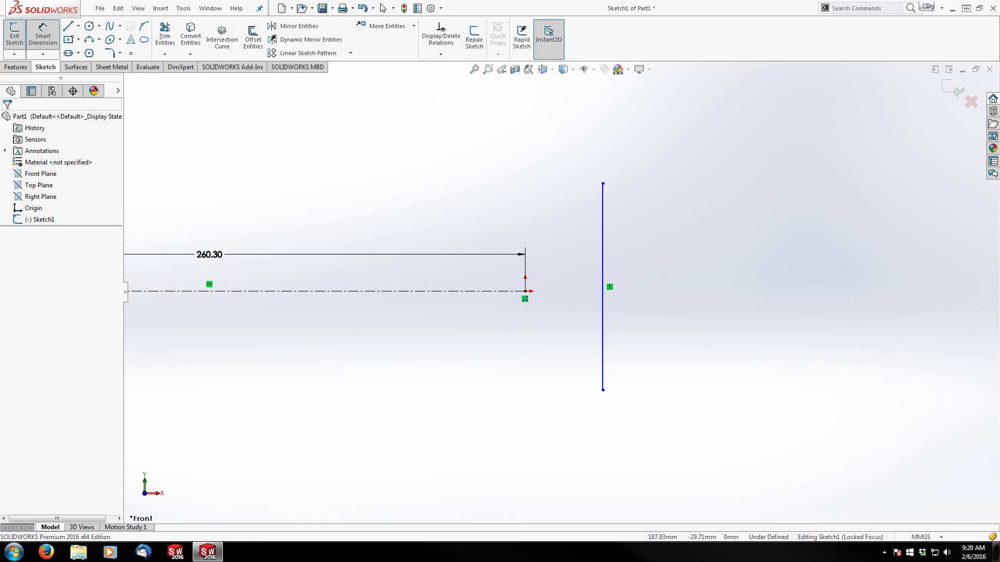
{"action": "key", "text": "Escape"}
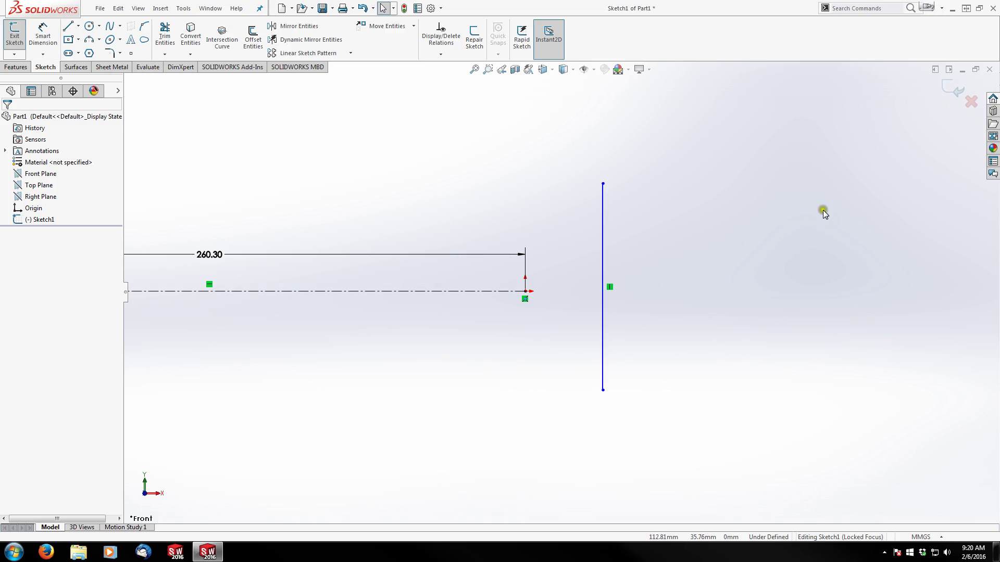
Step: Sketch a horizontal line above the centerline, ending short of its right end
{"action": "left_click", "coordinate": [68, 25]}
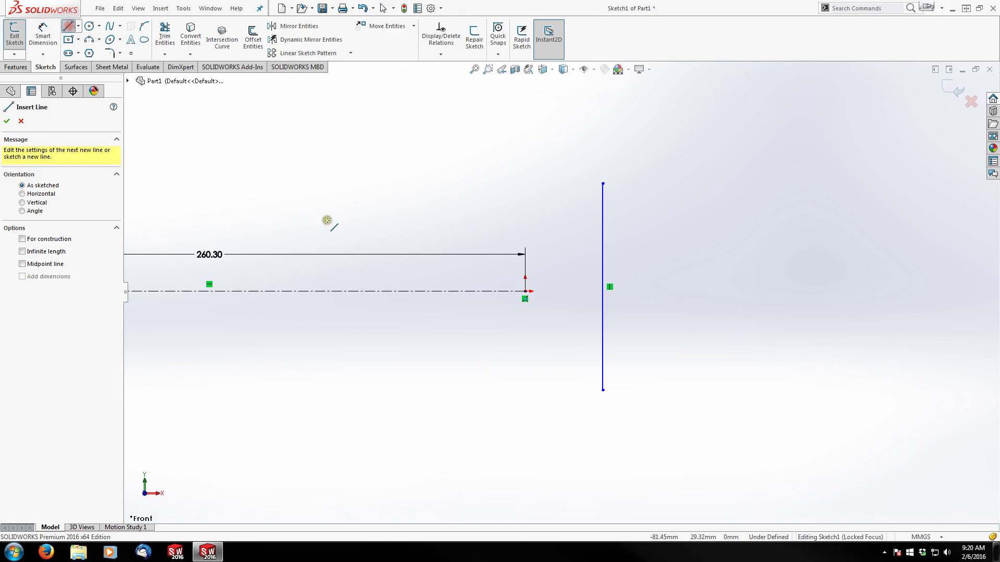
{"action": "key", "text": "f"}
{"action": "left_click", "coordinate": [369, 289]}
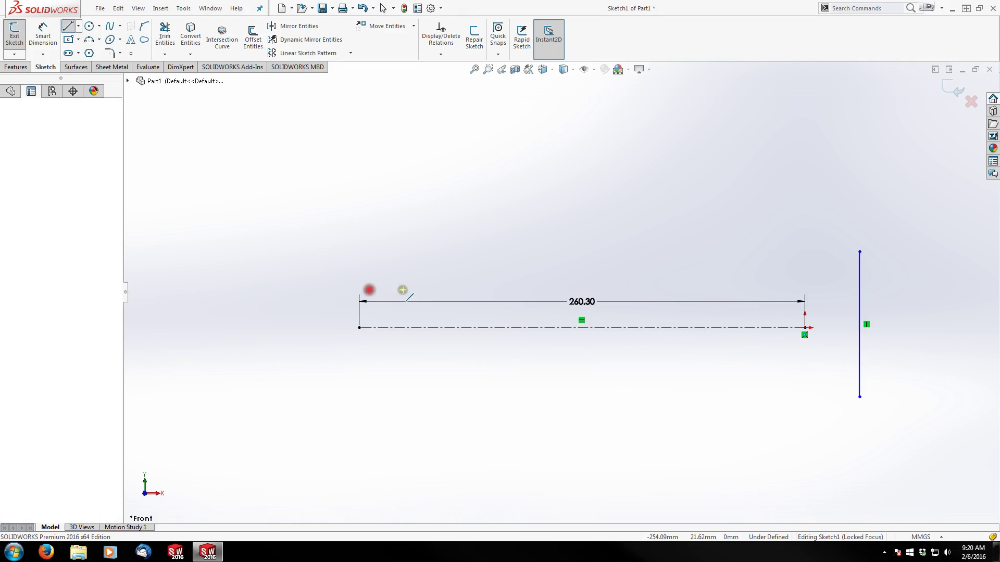
{"action": "left_click", "coordinate": [708, 290]}
{"action": "key", "text": "Escape"}
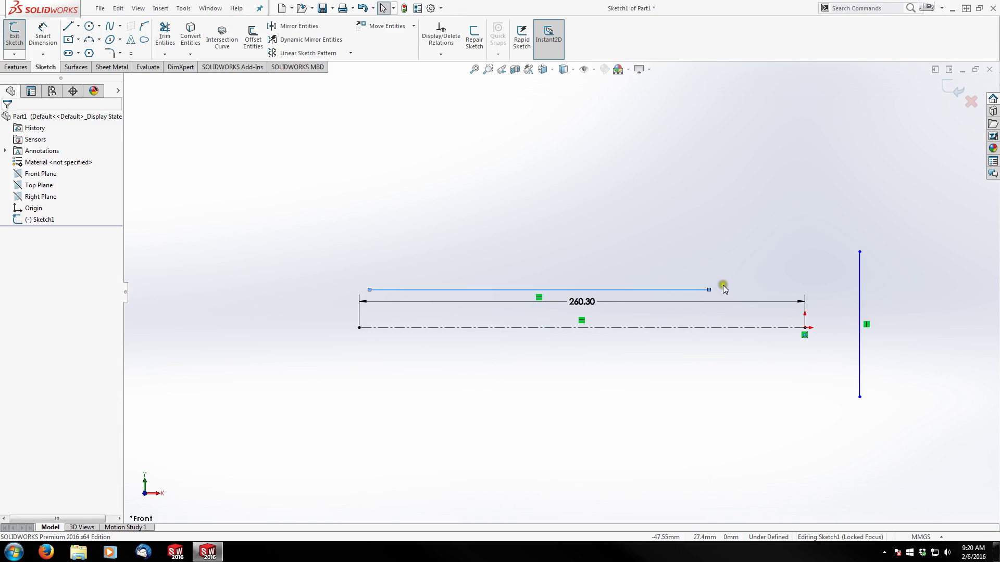
{"action": "scroll", "coordinate": [851, 279], "scroll_direction": "down", "scroll_amount": 2}
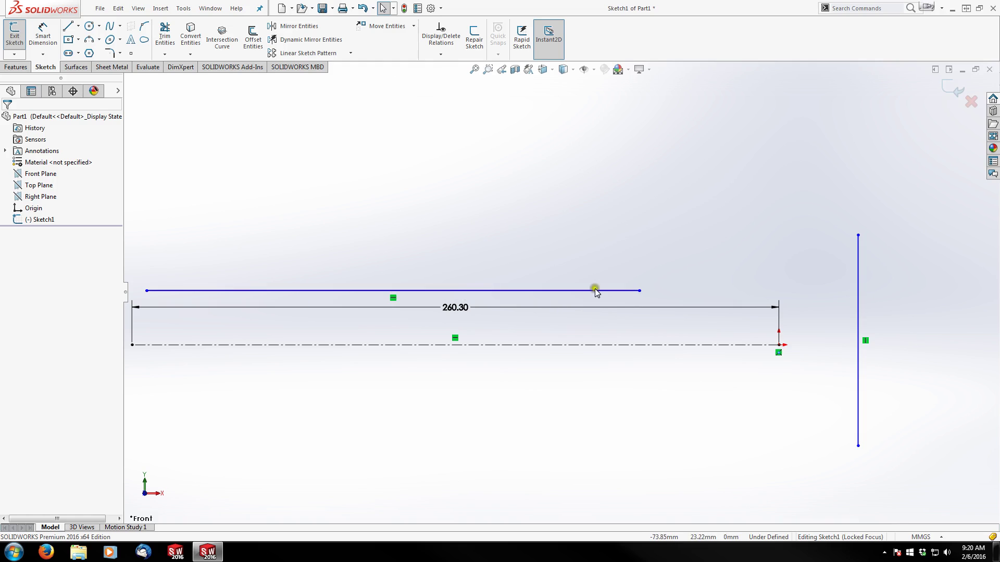
{"action": "scroll", "coordinate": [746, 300], "scroll_direction": "up", "scroll_amount": 2}
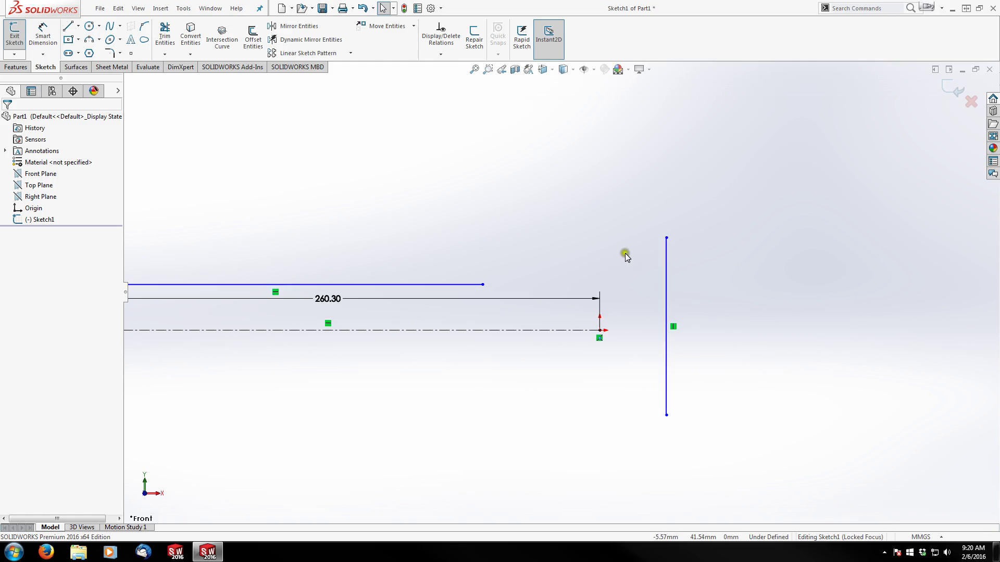
{"action": "left_click", "coordinate": [42, 34]}
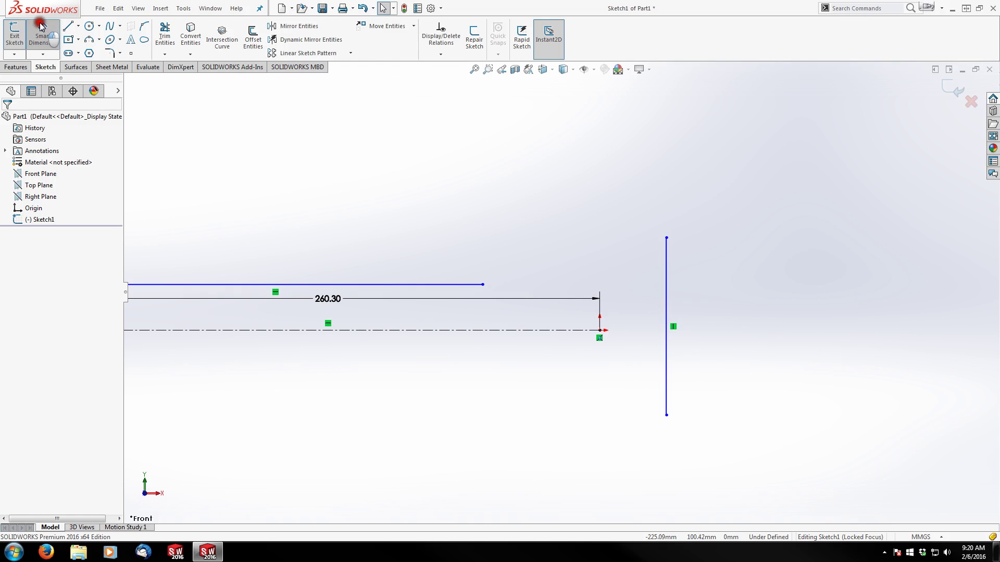
Step: Dimension the horizontal line 5.50 above the centerline
{"action": "left_click", "coordinate": [462, 285]}
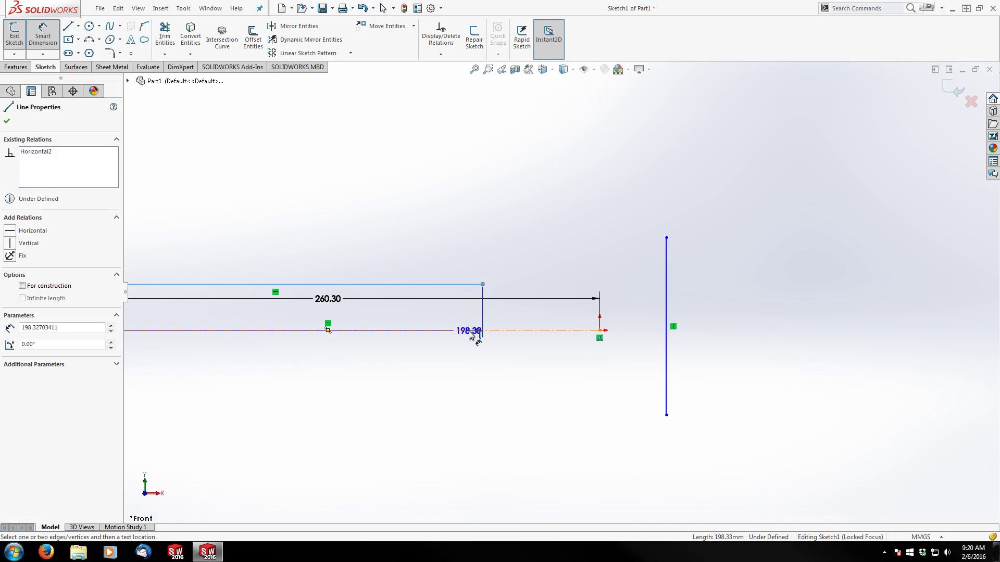
{"action": "left_click", "coordinate": [470, 332]}
{"action": "left_click", "coordinate": [412, 237]}
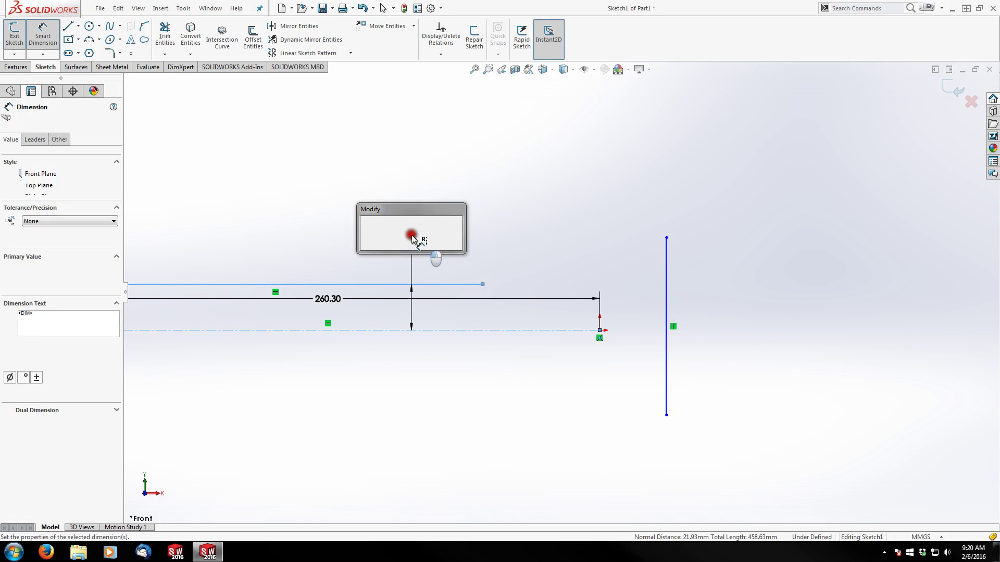
{"action": "type", "text": "5.5"}
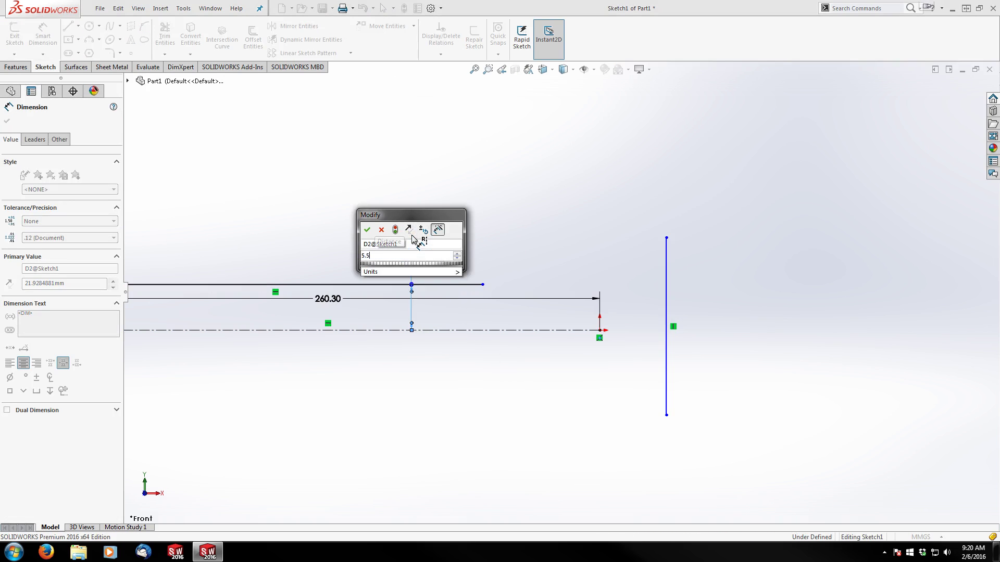
{"action": "key", "text": "Return"}
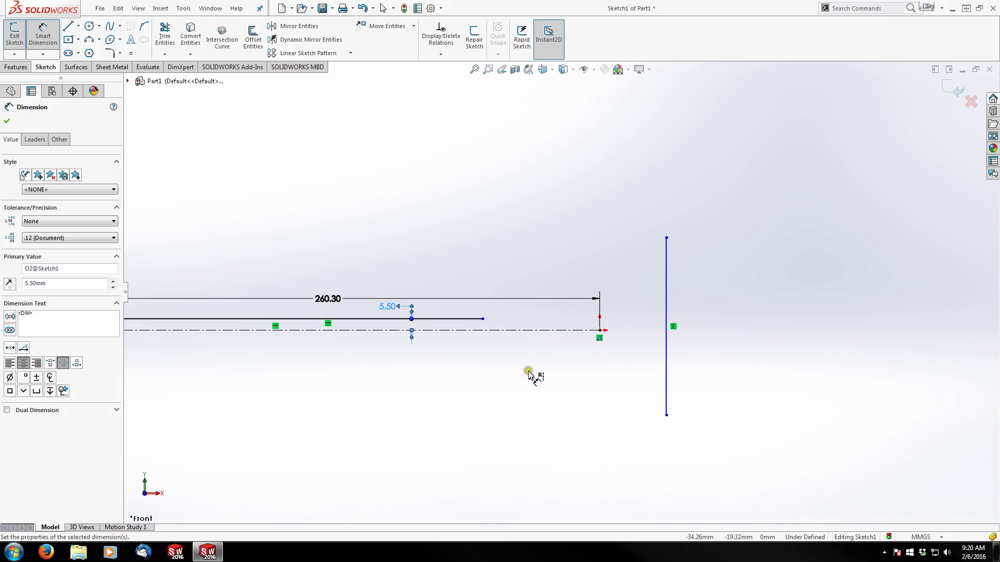
Step: Set the vertical line's top endpoint 17 above the horizontal line
{"action": "left_click", "coordinate": [463, 319]}
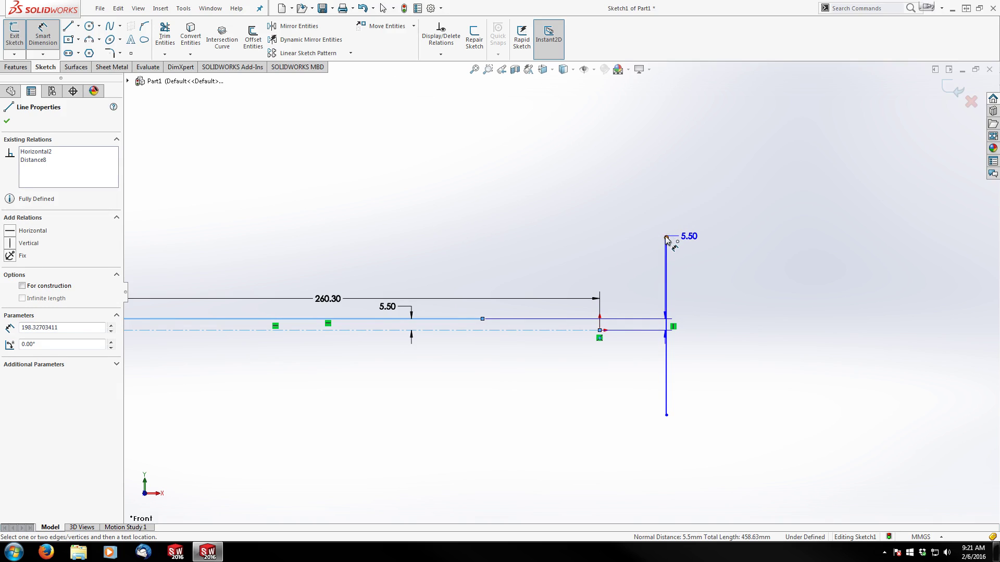
{"action": "left_click", "coordinate": [666, 237]}
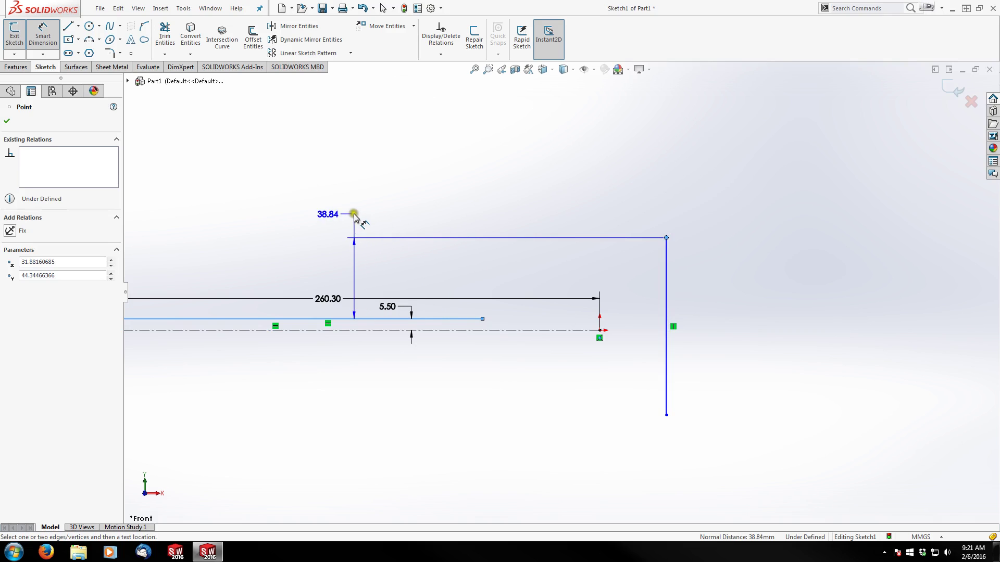
{"action": "left_click", "coordinate": [353, 216]}
{"action": "type", "text": "17"}
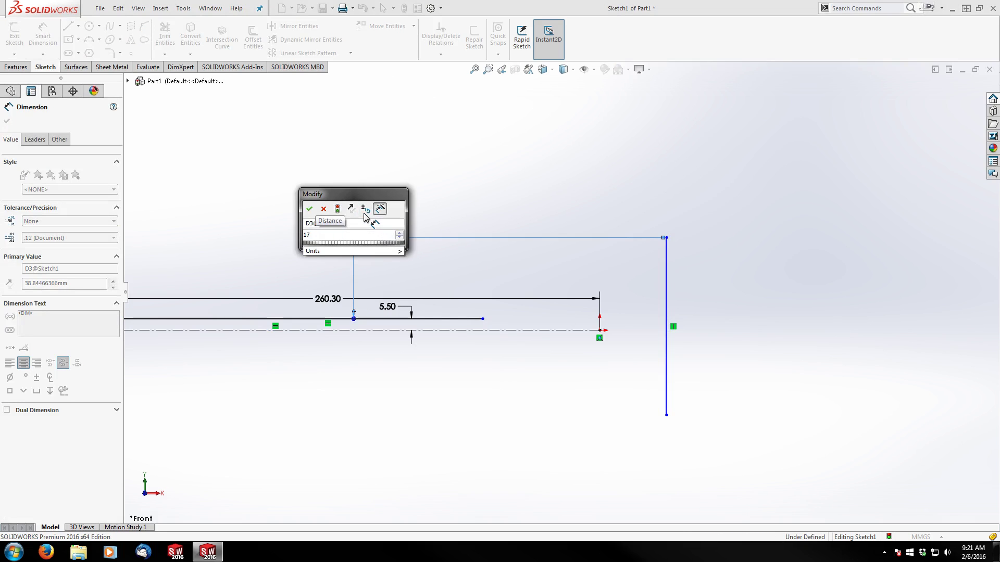
{"action": "key", "text": "Return"}
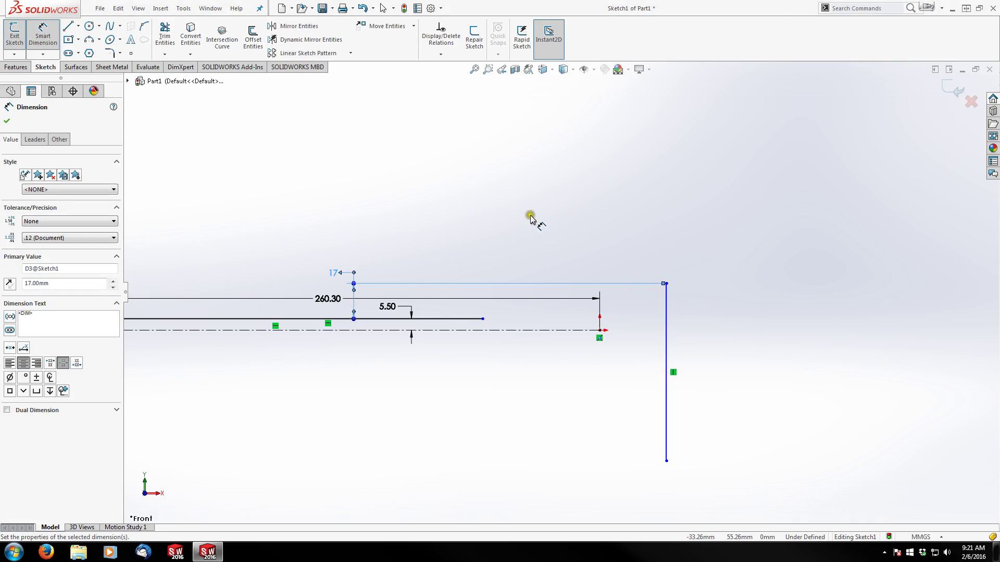
{"action": "key", "text": "Escape"}
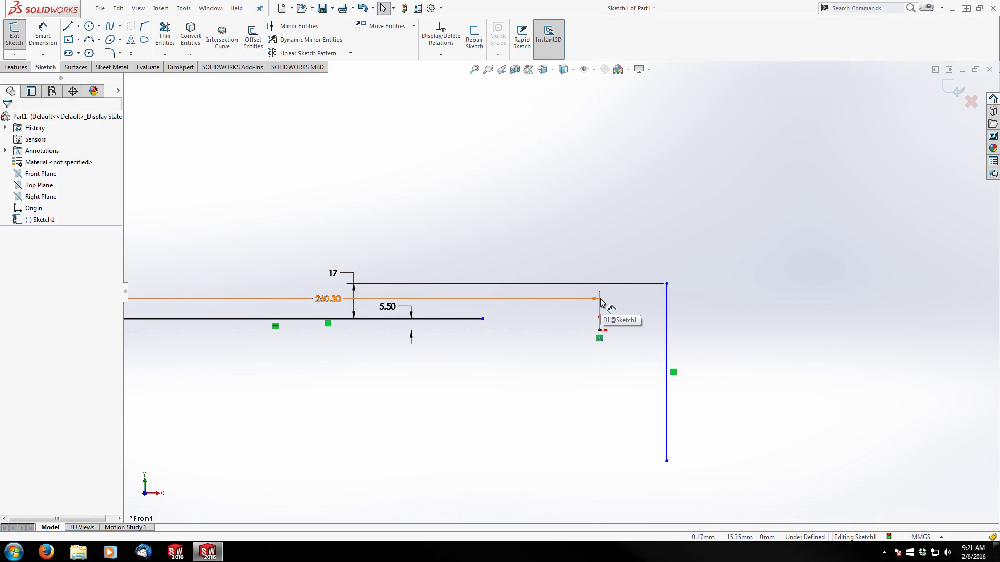
Step: Make the vertical line pass through the centerline's right endpoint
{"action": "left_click", "coordinate": [600, 331]}
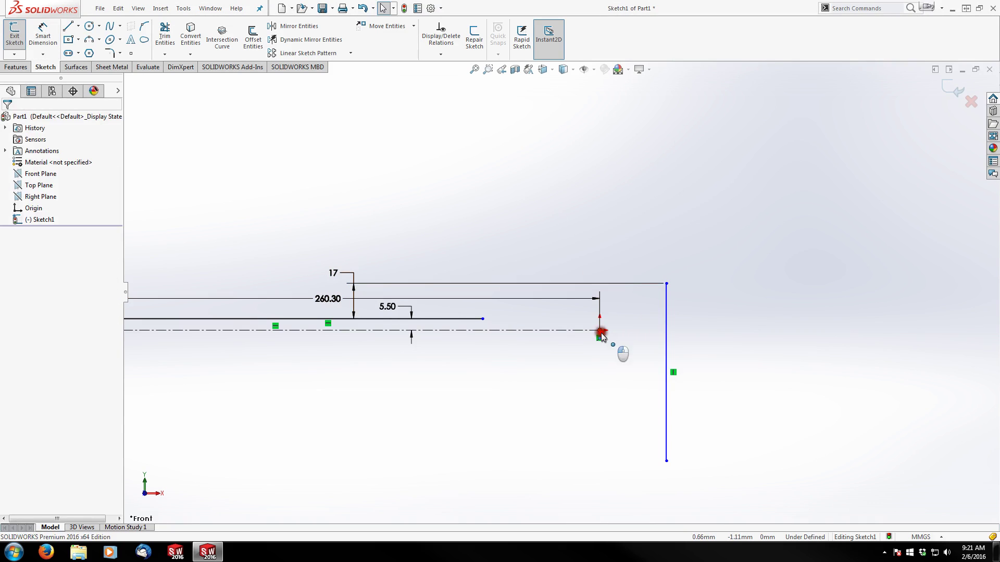
{"action": "left_click", "coordinate": [666, 317], "text": "ctrl"}
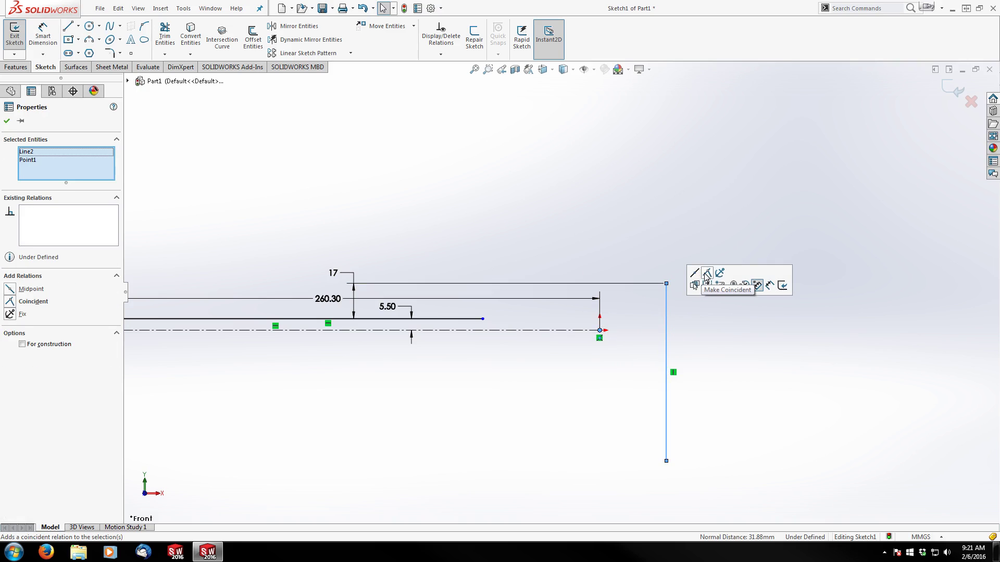
{"action": "left_click", "coordinate": [706, 274]}
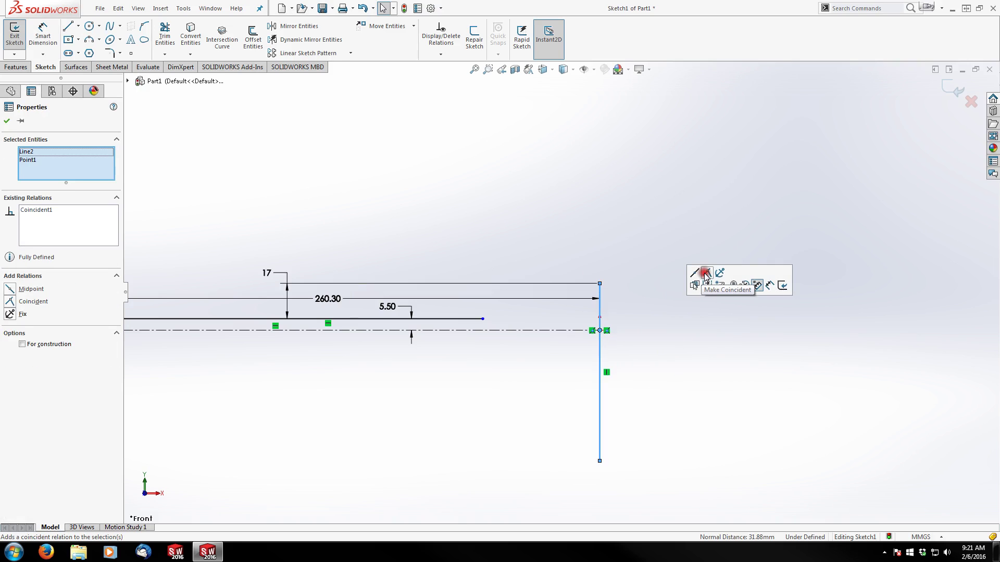
{"action": "left_click", "coordinate": [652, 260]}
{"action": "scroll", "coordinate": [512, 336], "scroll_direction": "down", "scroll_amount": 3}
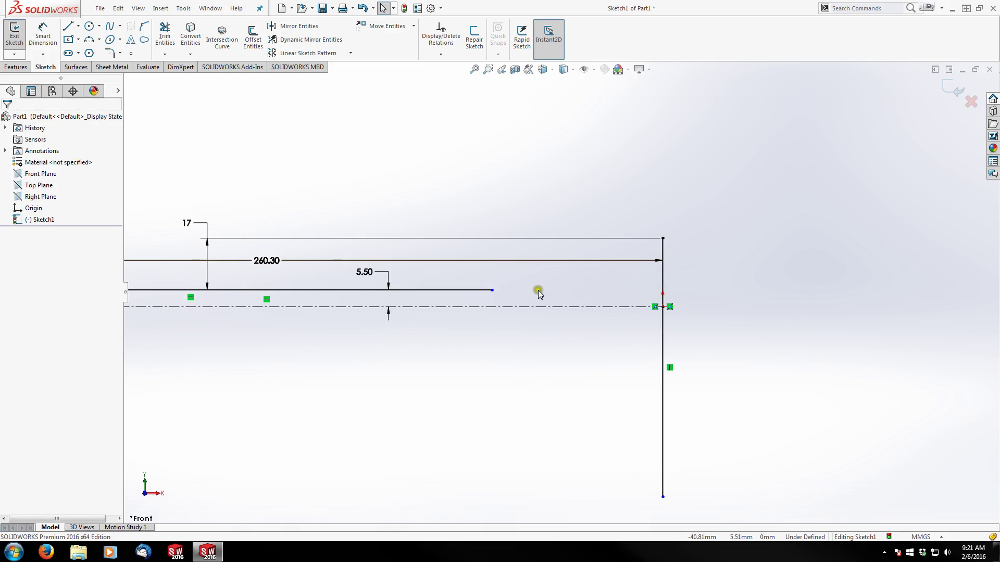
Step: Sketch a stepped outline from the horizontal line's right end up to the vertical line's top
{"action": "left_click", "coordinate": [67, 27]}
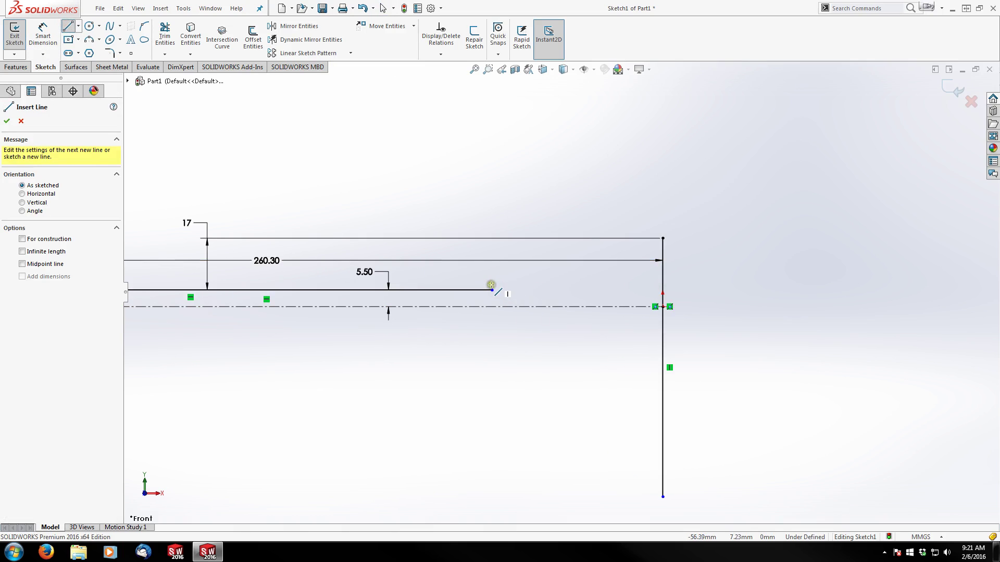
{"action": "left_click", "coordinate": [491, 290]}
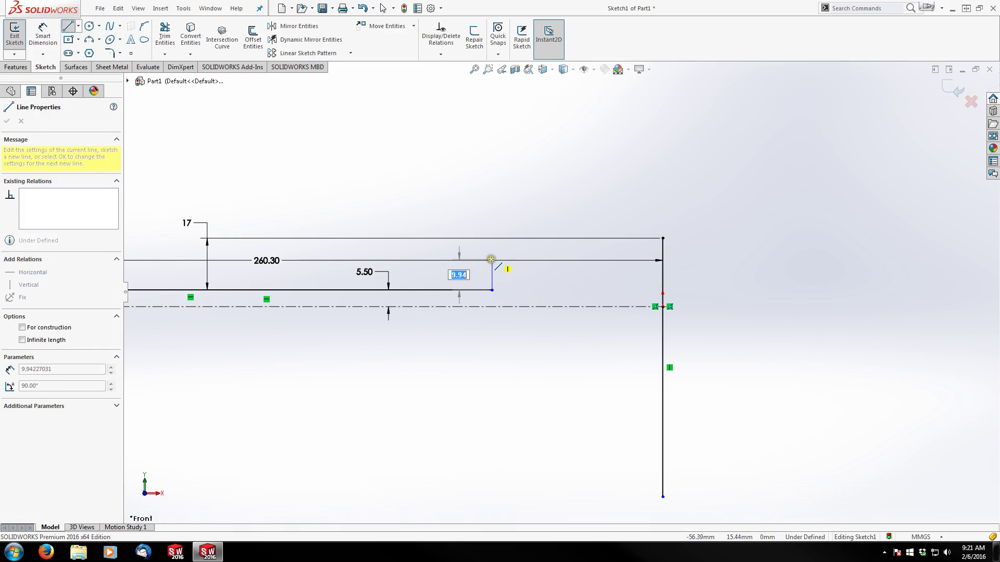
{"action": "left_click", "coordinate": [491, 259]}
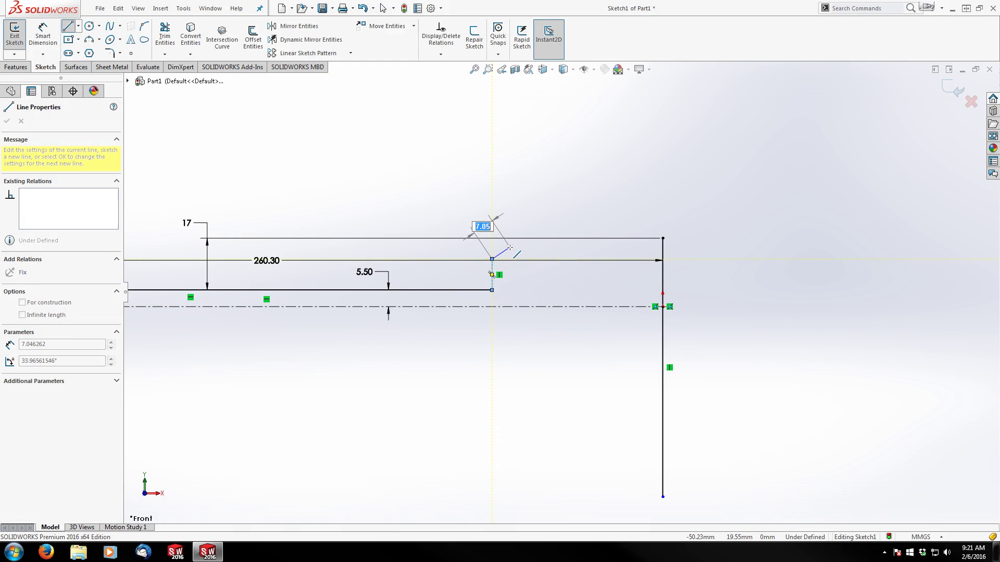
{"action": "left_click", "coordinate": [509, 247]}
{"action": "left_click", "coordinate": [598, 247]}
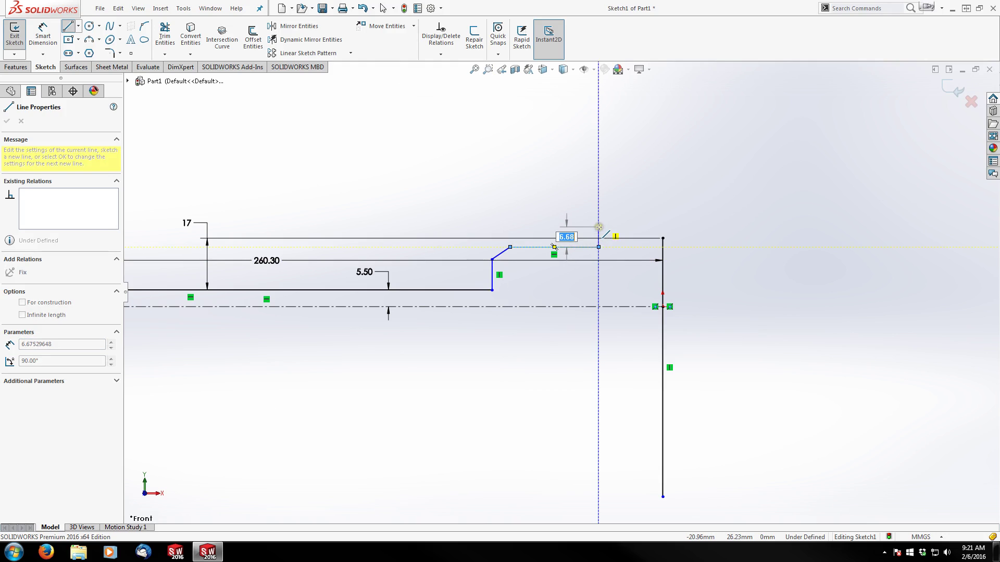
{"action": "left_click", "coordinate": [598, 227]}
{"action": "left_click", "coordinate": [663, 238]}
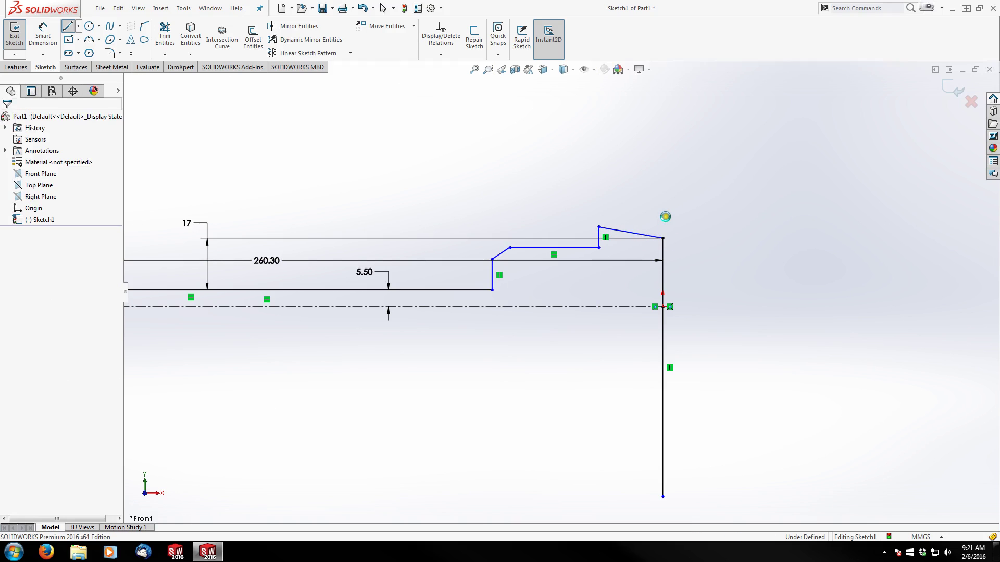
{"action": "key", "text": "Escape"}
Step: Make the short slanted line at the top right horizontal
{"action": "left_click", "coordinate": [638, 234]}
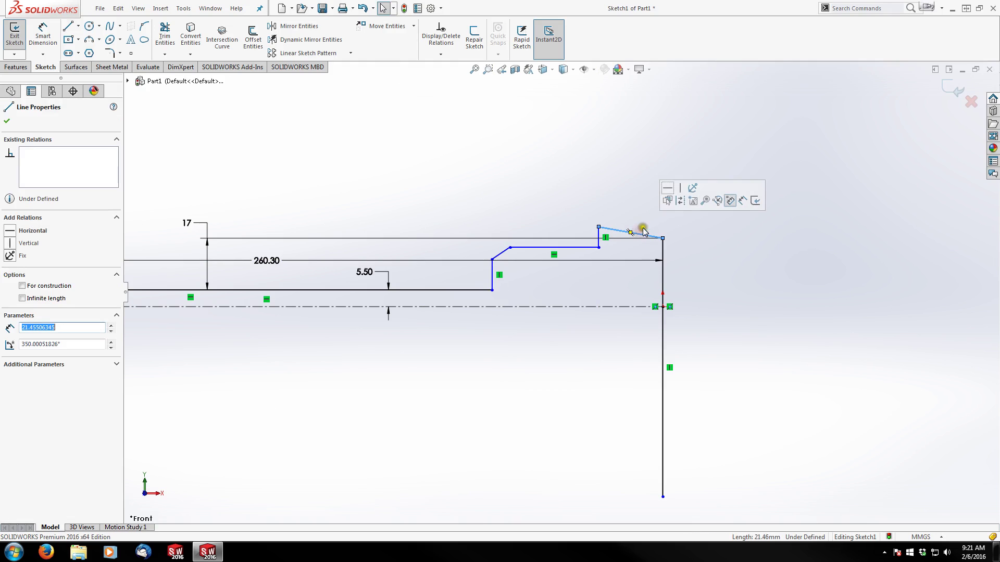
{"action": "left_click", "coordinate": [667, 192]}
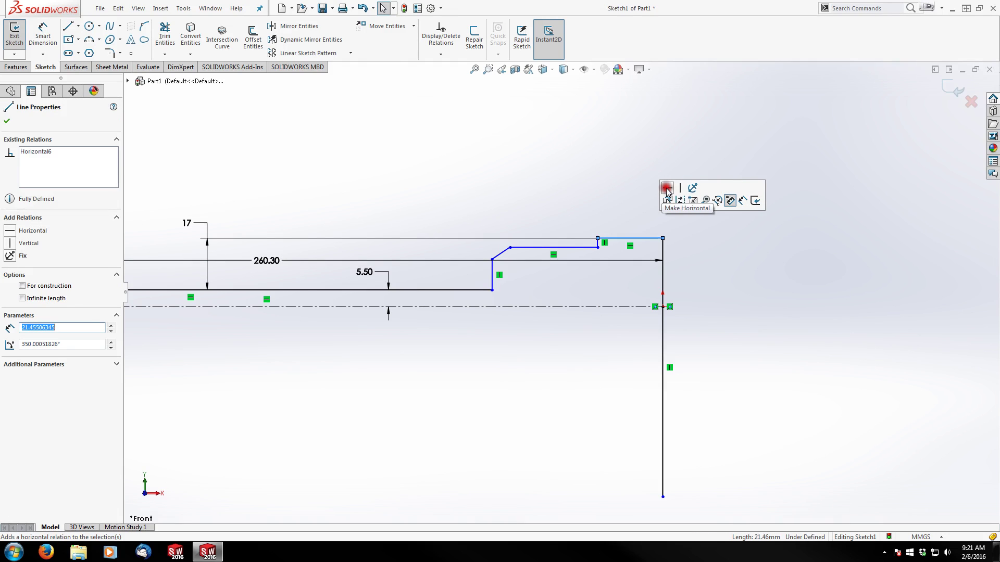
{"action": "left_click", "coordinate": [601, 152]}
Step: Dimension 63 mm horizontally from the step's vertical line to the right end line
{"action": "left_click", "coordinate": [42, 34]}
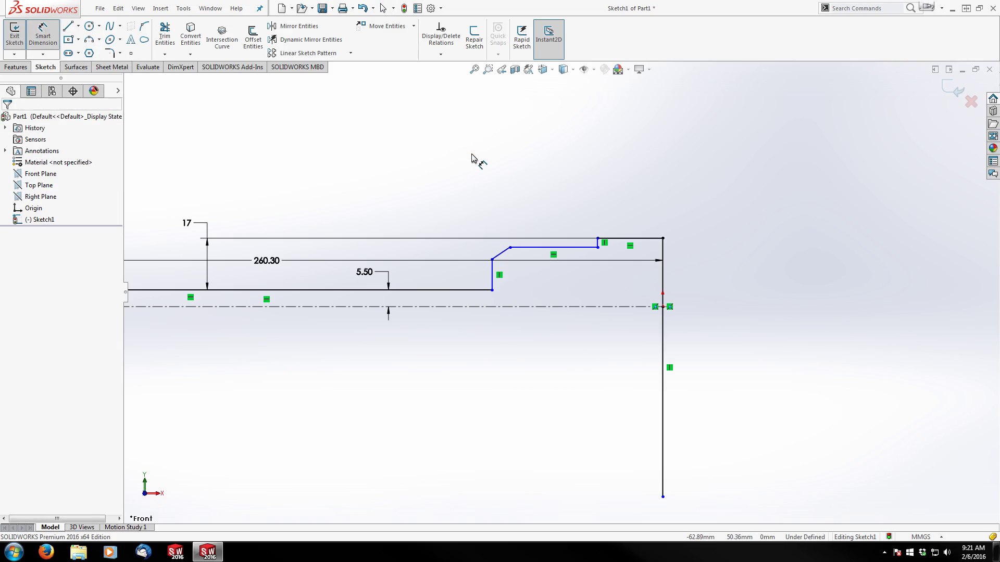
{"action": "left_click", "coordinate": [495, 270]}
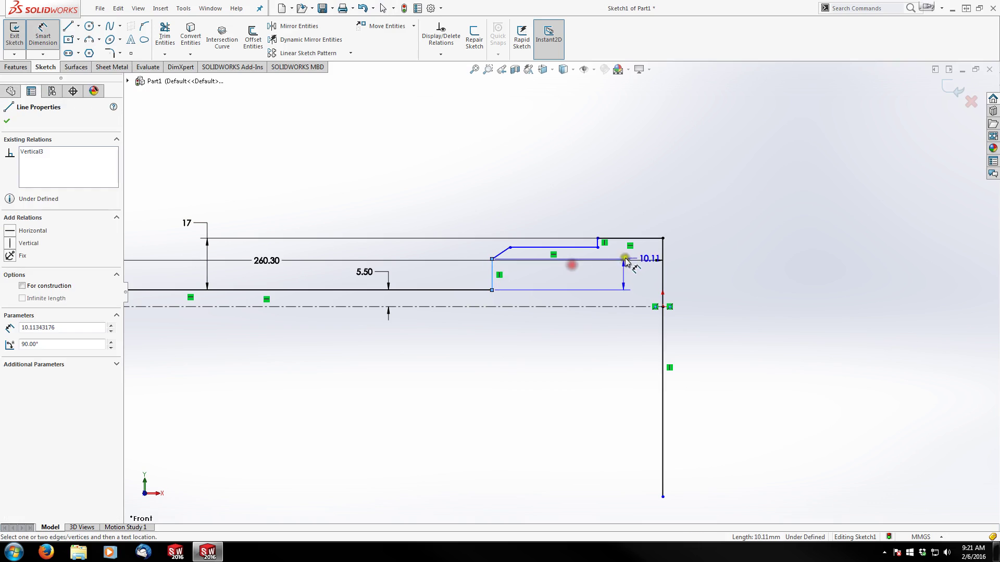
{"action": "left_click", "coordinate": [662, 251]}
{"action": "left_click", "coordinate": [567, 129]}
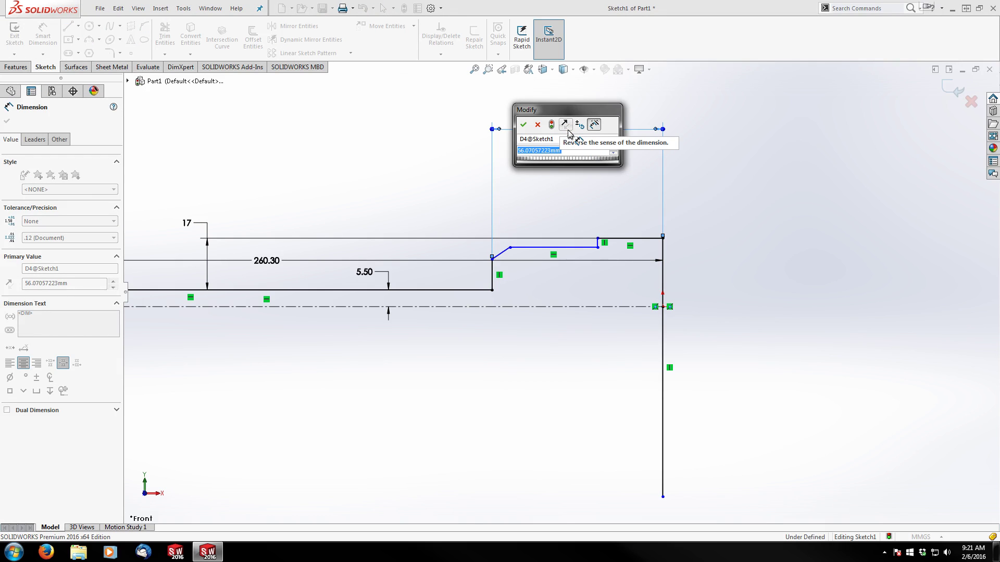
{"action": "type", "text": "63"}
{"action": "key", "text": "Return"}
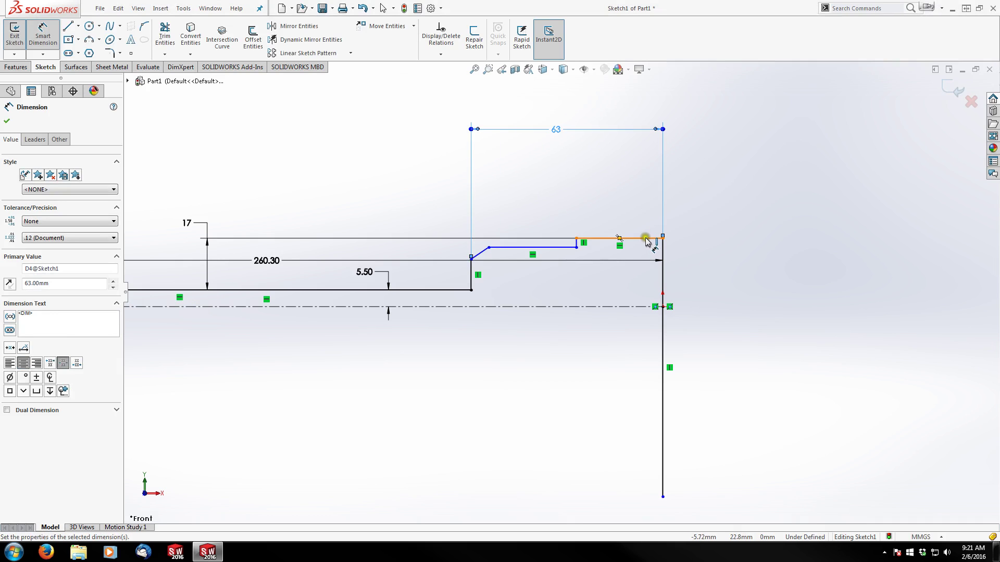
Step: Add a 19 mm horizontal dimension at the step
{"action": "left_click", "coordinate": [663, 247]}
{"action": "scroll", "coordinate": [657, 237], "scroll_direction": "down", "scroll_amount": 3}
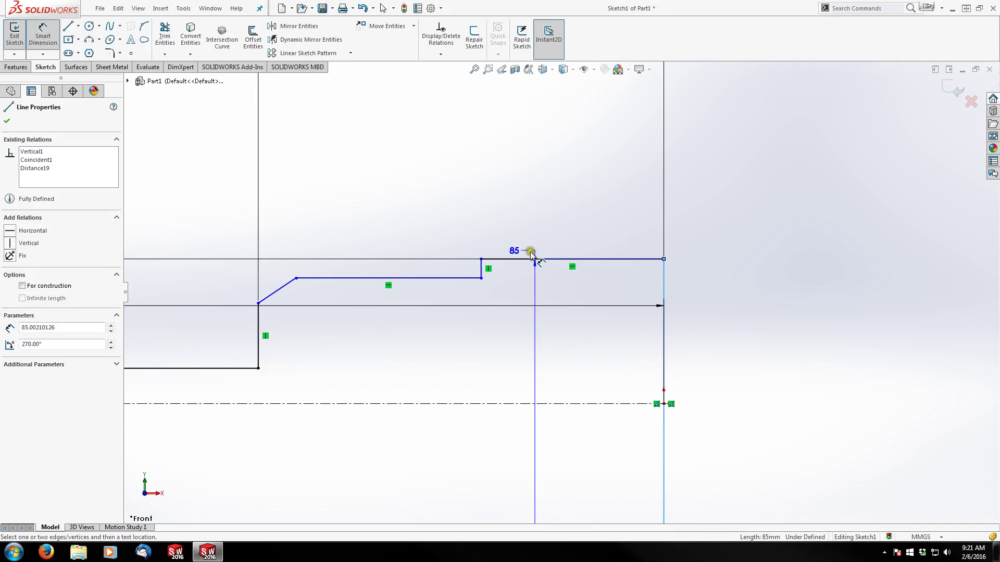
{"action": "left_click", "coordinate": [482, 266]}
{"action": "key", "text": "Escape"}
{"action": "left_click", "coordinate": [482, 267]}
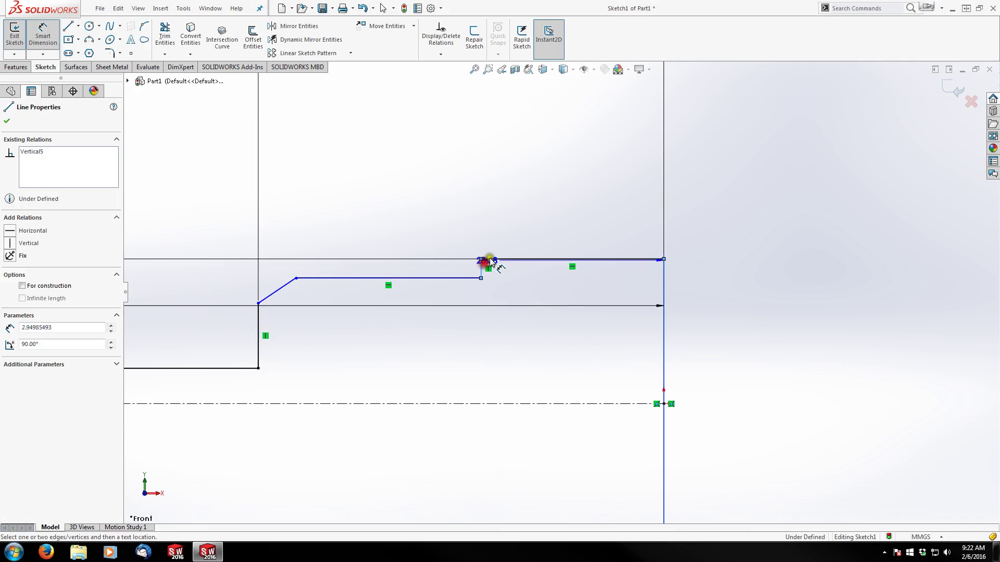
{"action": "scroll", "coordinate": [539, 215], "scroll_direction": "up", "scroll_amount": 2}
{"action": "left_click", "coordinate": [566, 201]}
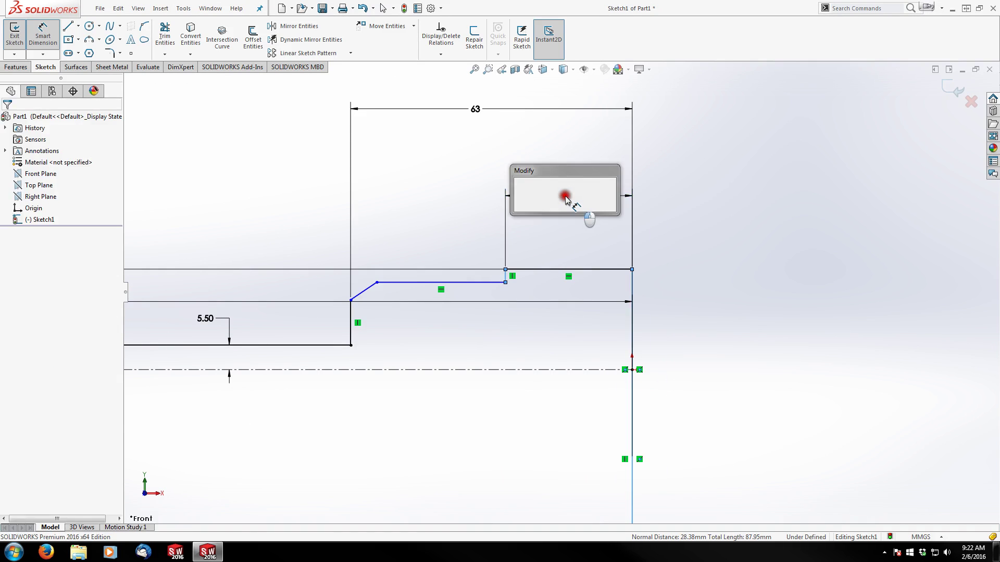
{"action": "type", "text": "19"}
{"action": "key", "text": "Return"}
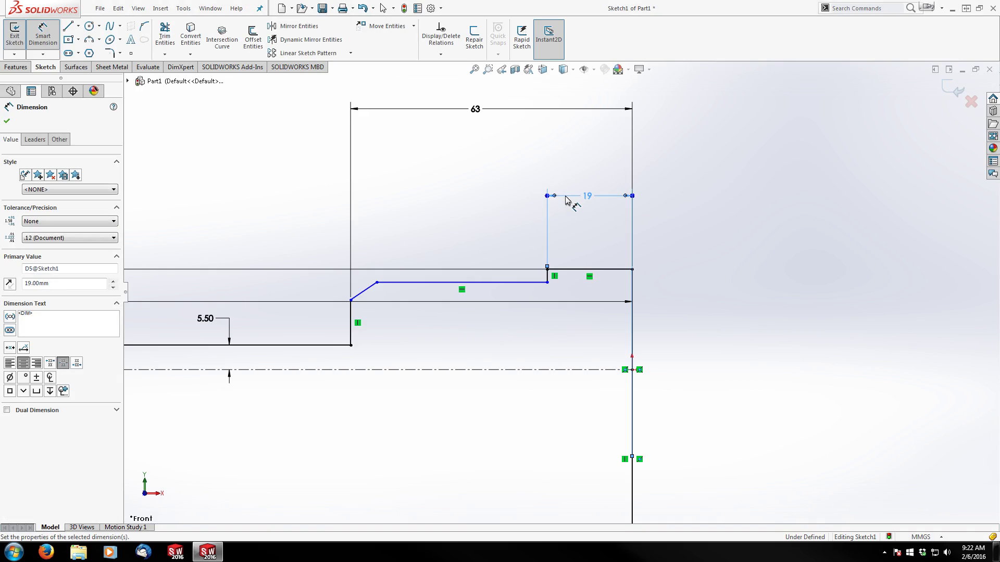
{"action": "left_click", "coordinate": [572, 196]}
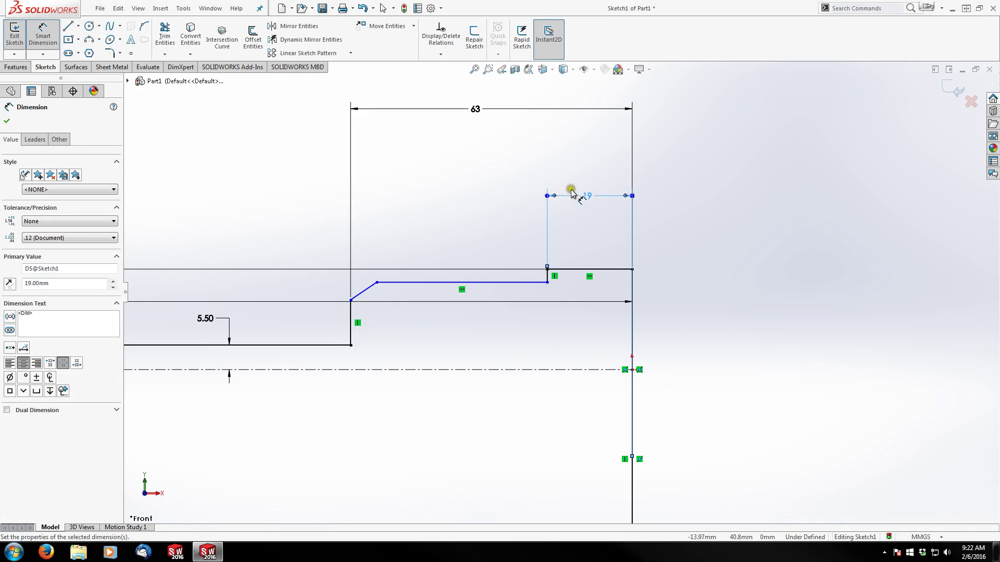
Step: Add the vertical dimensions 12 and 6.50 between the step lines and the bottom line
{"action": "left_click", "coordinate": [313, 345]}
{"action": "left_click", "coordinate": [404, 283]}
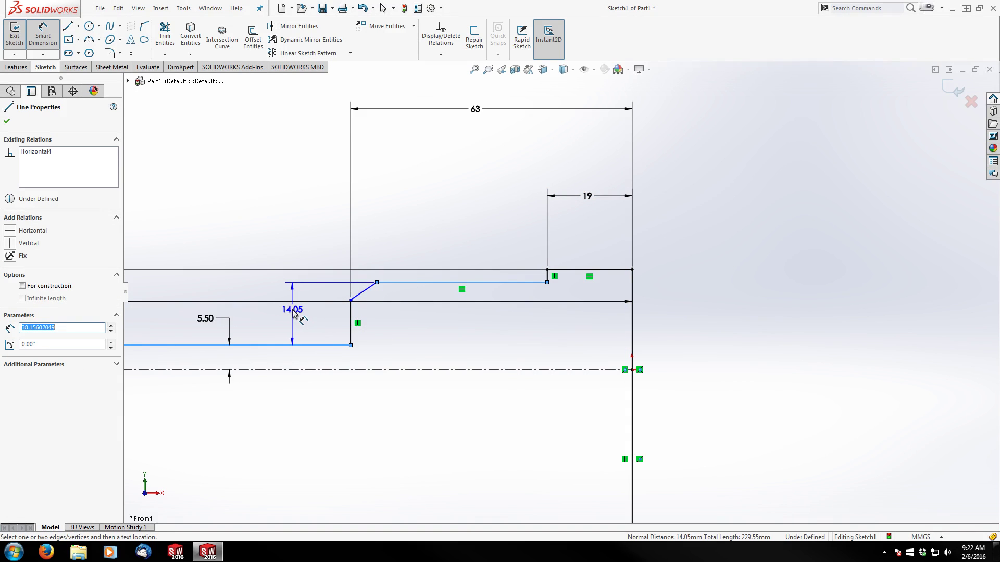
{"action": "left_click", "coordinate": [293, 310]}
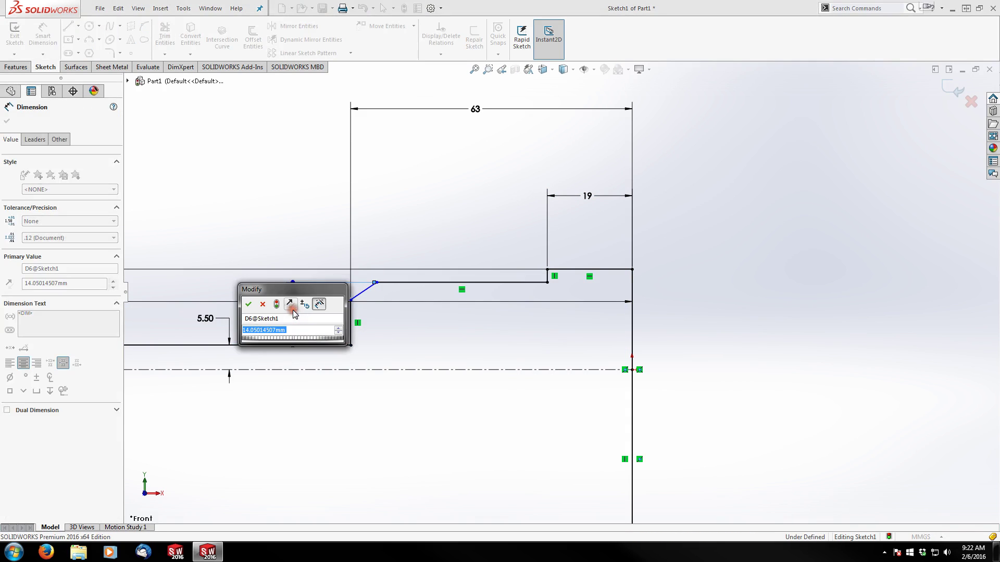
{"action": "type", "text": "12"}
{"action": "key", "text": "Return"}
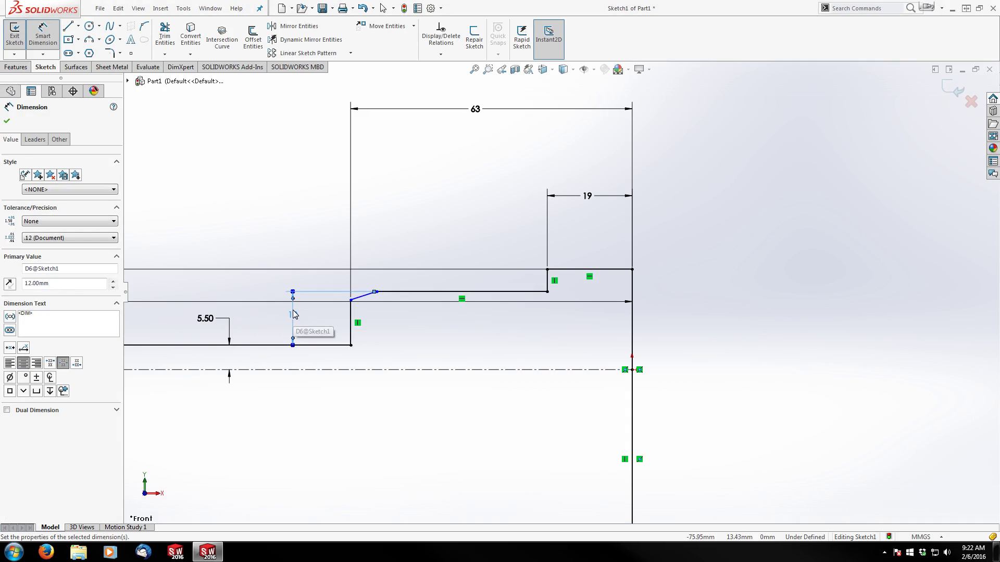
{"action": "left_click", "coordinate": [351, 300]}
{"action": "left_click", "coordinate": [331, 345]}
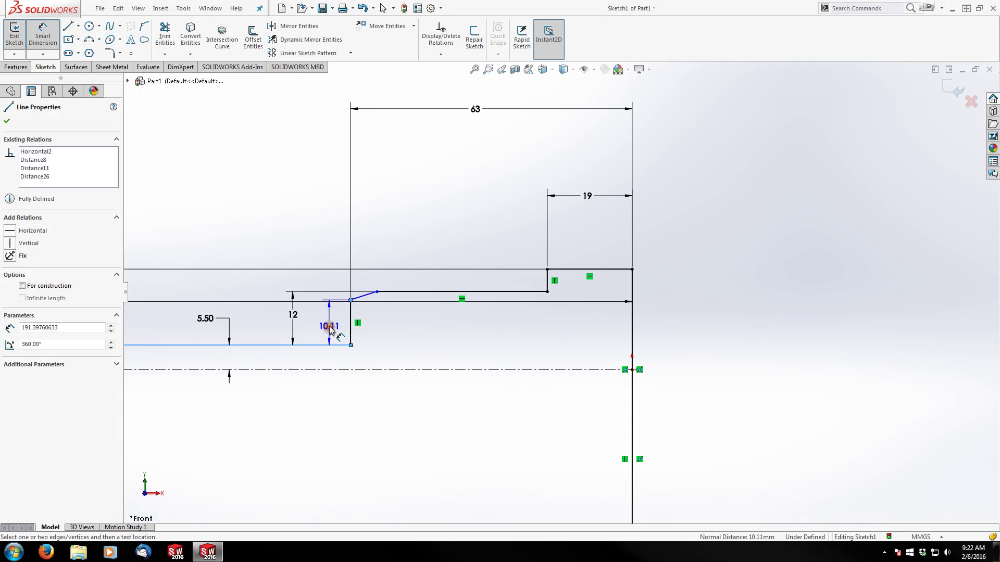
{"action": "left_click", "coordinate": [327, 323]}
{"action": "type", "text": "6.5"}
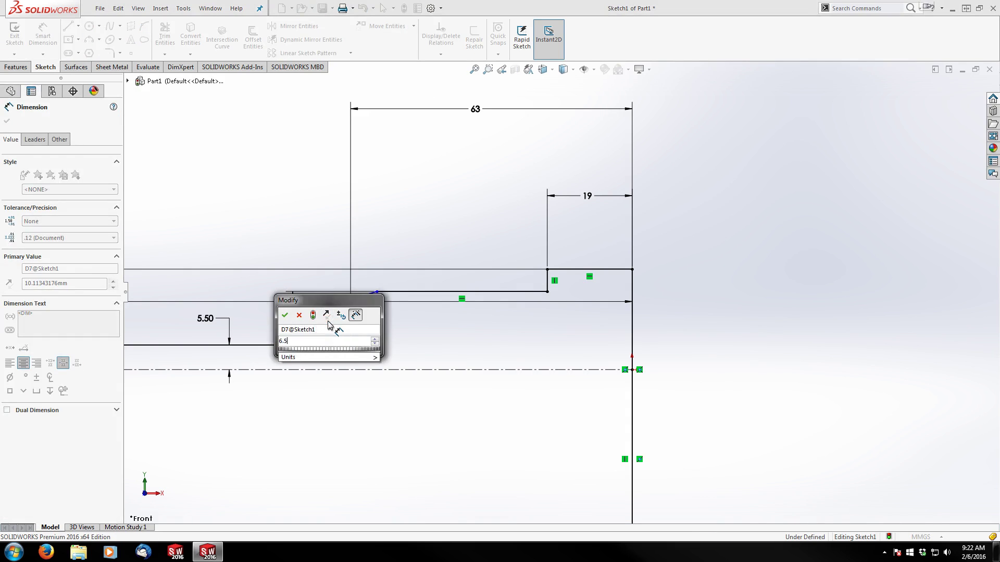
{"action": "key", "text": "Return"}
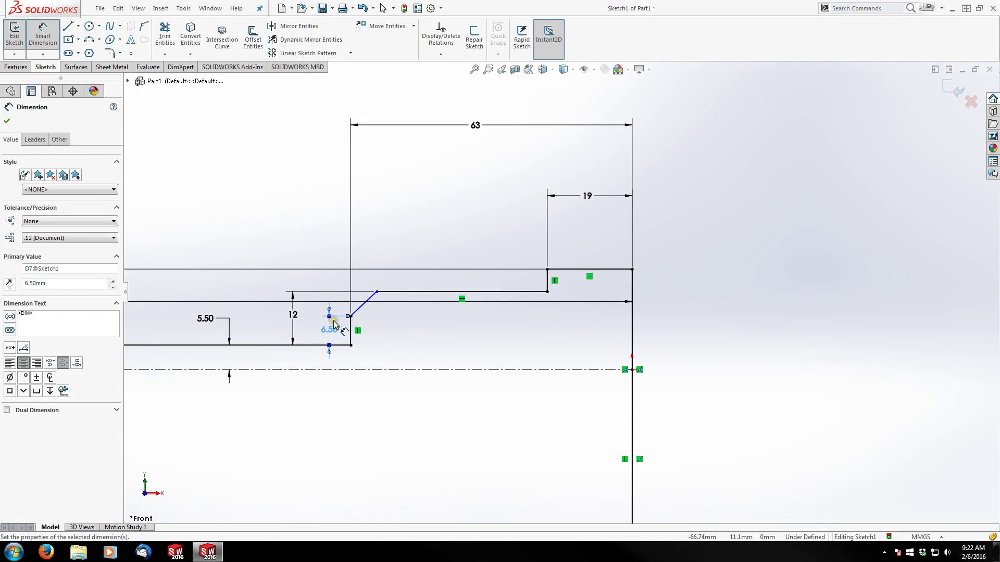
Step: Set a 35° angle between the horizontal line and the slanted edge
{"action": "left_click", "coordinate": [390, 291]}
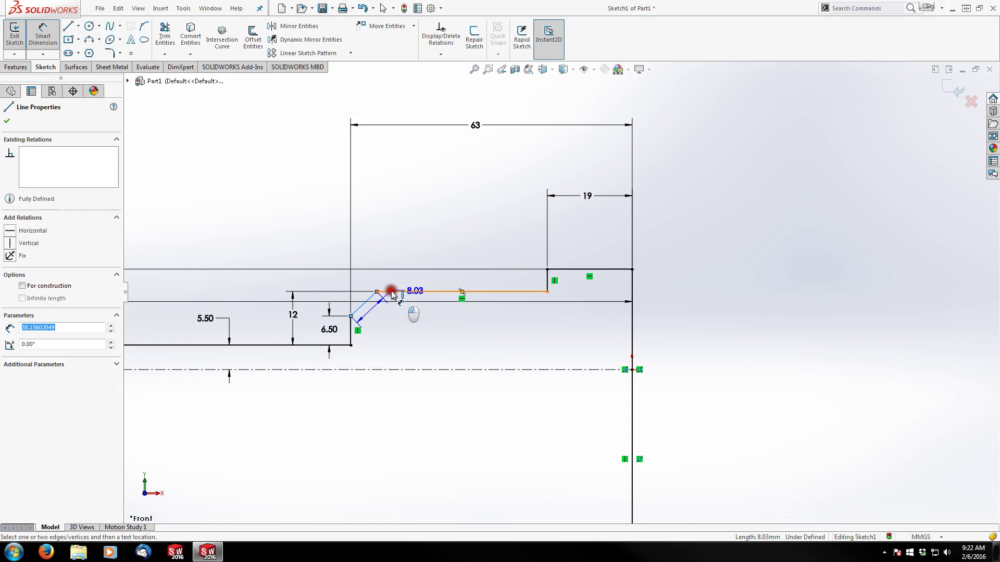
{"action": "left_click", "coordinate": [367, 301]}
{"action": "left_click", "coordinate": [339, 303]}
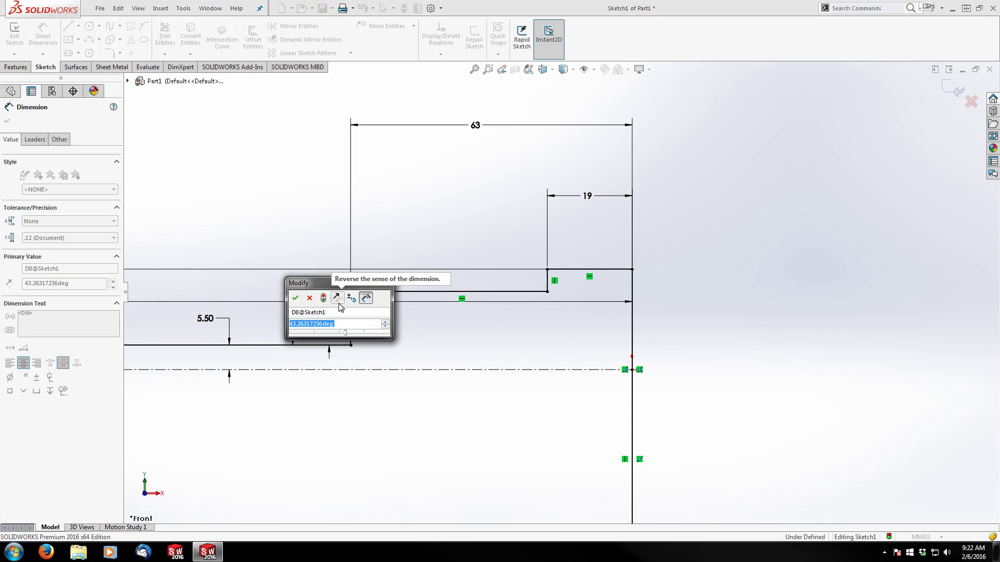
{"action": "type", "text": "35"}
{"action": "key", "text": "Return"}
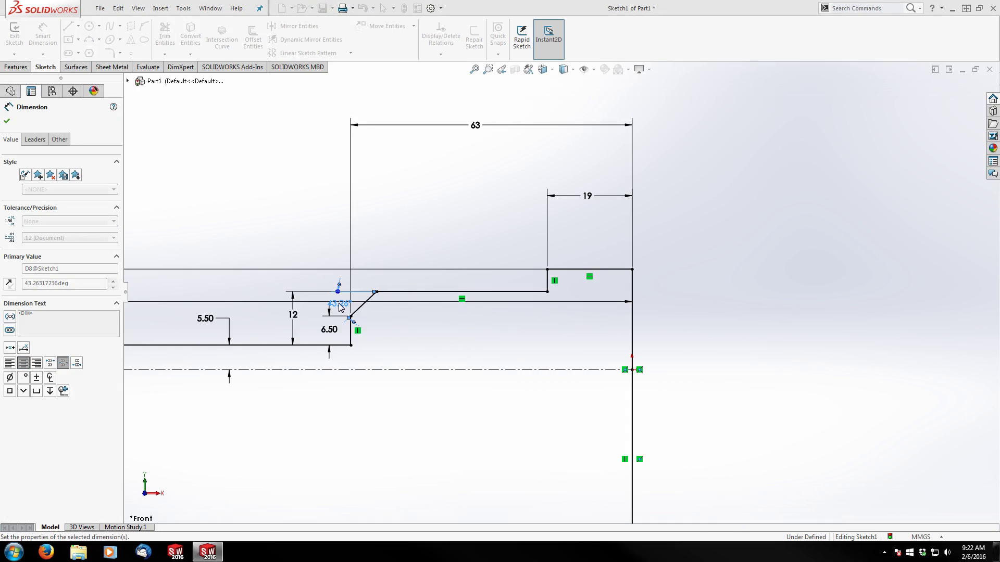
{"action": "left_click", "coordinate": [416, 315]}
Step: Drag the 260.30, 63, 19 and 17 dimensions to positions clear of the profile lines
{"action": "key", "text": "z"}
{"action": "scroll", "coordinate": [401, 302], "scroll_direction": "down", "scroll_amount": 3}
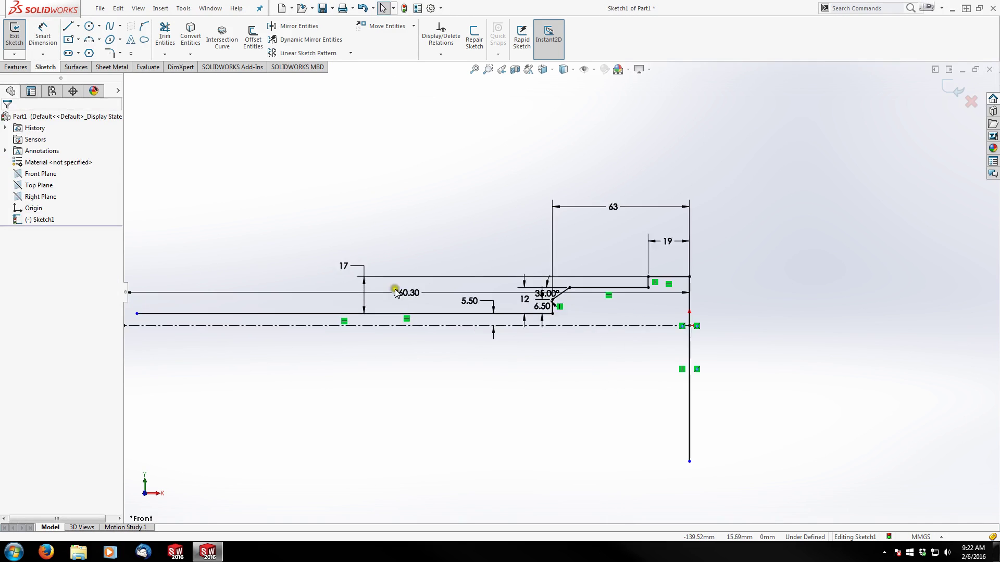
{"action": "left_click_drag", "start_coordinate": [422, 299], "coordinate": [416, 146]}
{"action": "mouse_move", "coordinate": [798, 226]}
{"action": "left_mouse_down"}
{"action": "mouse_move", "coordinate": [787, 285]}
{"action": "mouse_move", "coordinate": [798, 262]}
{"action": "left_mouse_up"}
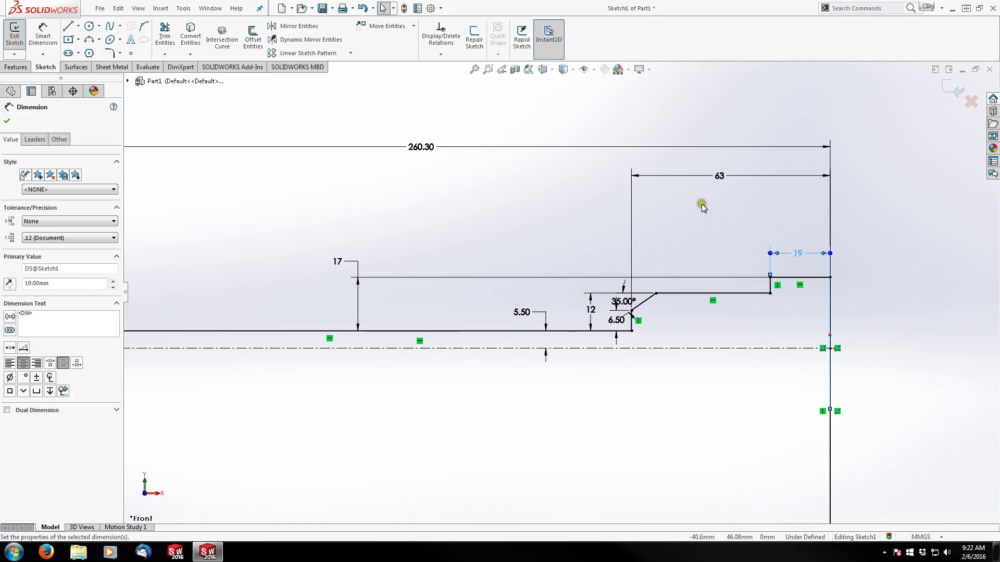
{"action": "left_click_drag", "start_coordinate": [718, 172], "coordinate": [729, 224]}
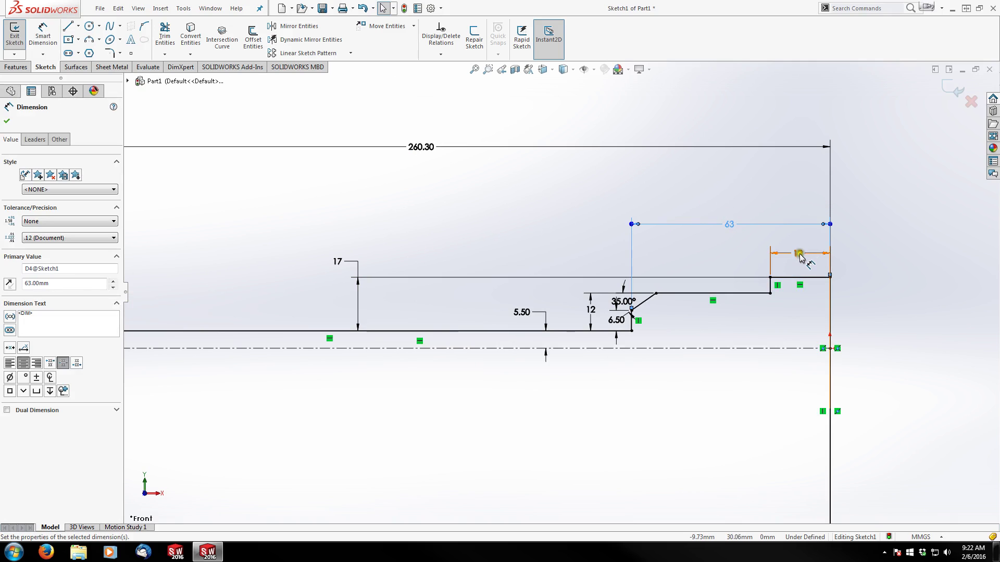
{"action": "left_click_drag", "start_coordinate": [798, 254], "coordinate": [798, 257]}
{"action": "left_click_drag", "start_coordinate": [729, 223], "coordinate": [735, 243]}
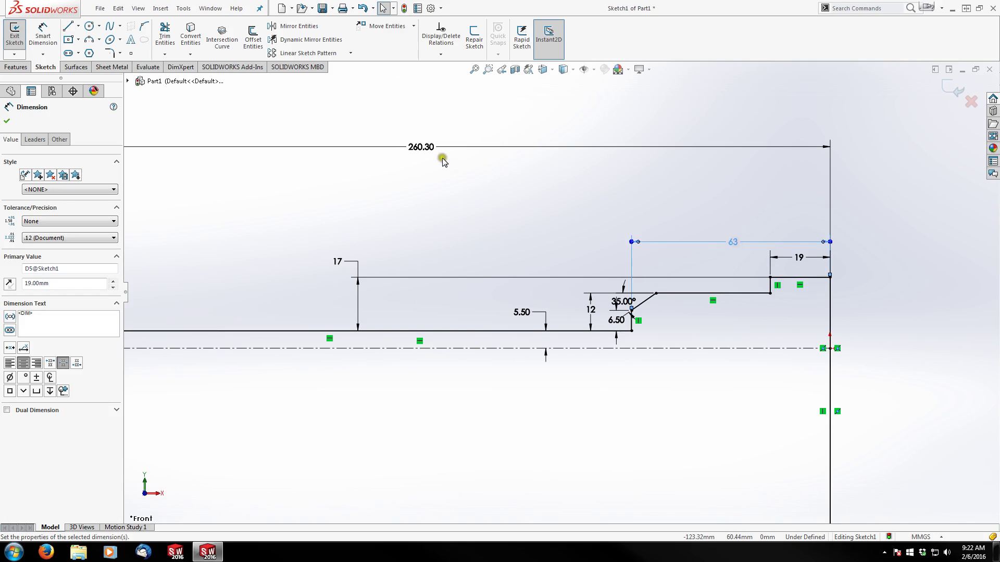
{"action": "mouse_move", "coordinate": [439, 150]}
{"action": "left_mouse_down"}
{"action": "mouse_move", "coordinate": [423, 181]}
{"action": "mouse_move", "coordinate": [425, 214]}
{"action": "left_mouse_up"}
{"action": "scroll", "coordinate": [502, 255], "scroll_direction": "up", "scroll_amount": 2}
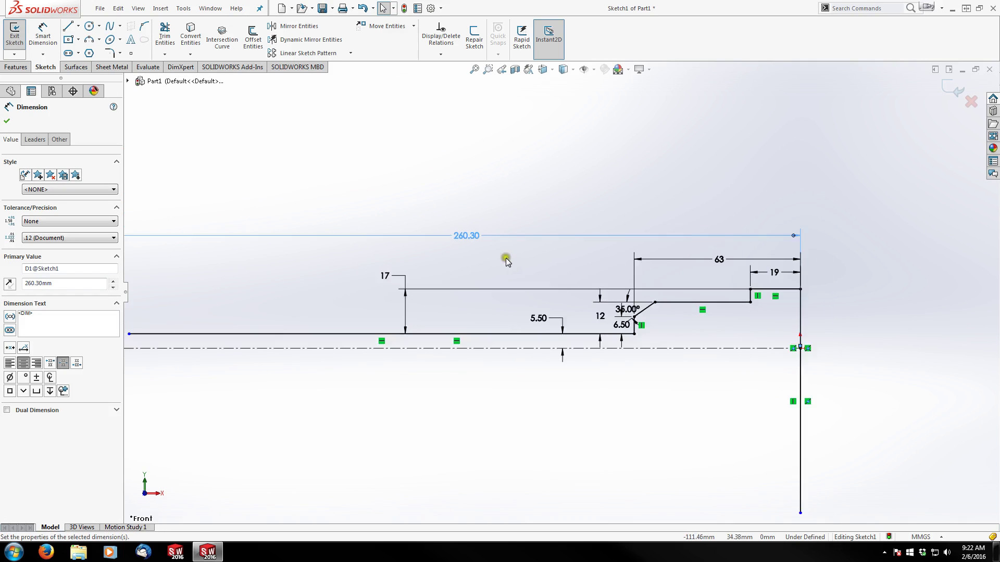
{"action": "mouse_move", "coordinate": [391, 280]}
{"action": "left_mouse_down"}
{"action": "mouse_move", "coordinate": [472, 319]}
{"action": "mouse_move", "coordinate": [495, 310]}
{"action": "mouse_move", "coordinate": [602, 314]}
{"action": "mouse_move", "coordinate": [577, 318]}
{"action": "mouse_move", "coordinate": [601, 324]}
{"action": "mouse_move", "coordinate": [607, 277]}
{"action": "mouse_move", "coordinate": [663, 326]}
{"action": "mouse_move", "coordinate": [646, 320]}
{"action": "left_mouse_up"}
{"action": "left_click", "coordinate": [610, 149]}
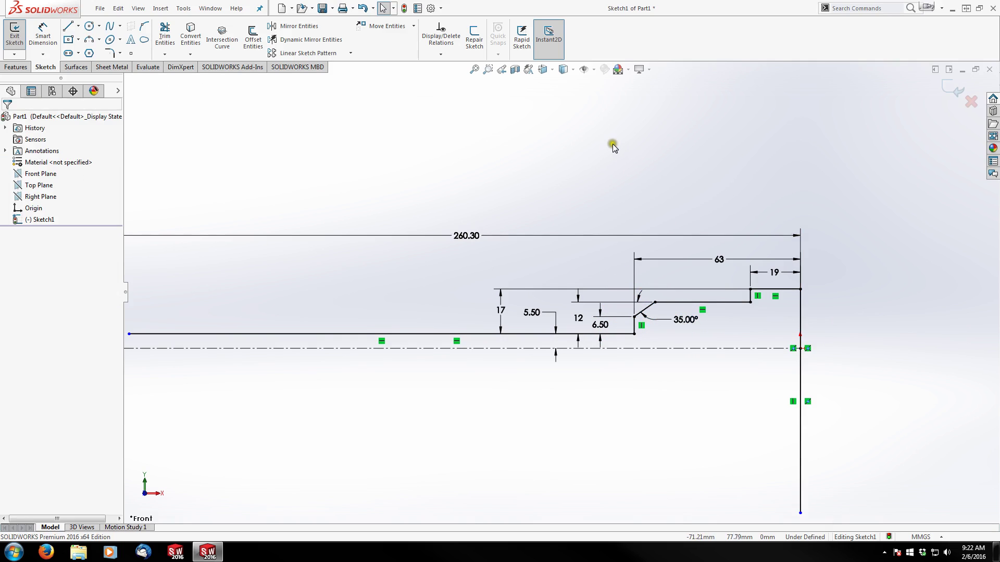
{"action": "scroll", "coordinate": [576, 345], "scroll_direction": "up", "scroll_amount": 3}
{"action": "scroll", "coordinate": [548, 329], "scroll_direction": "down", "scroll_amount": 1}
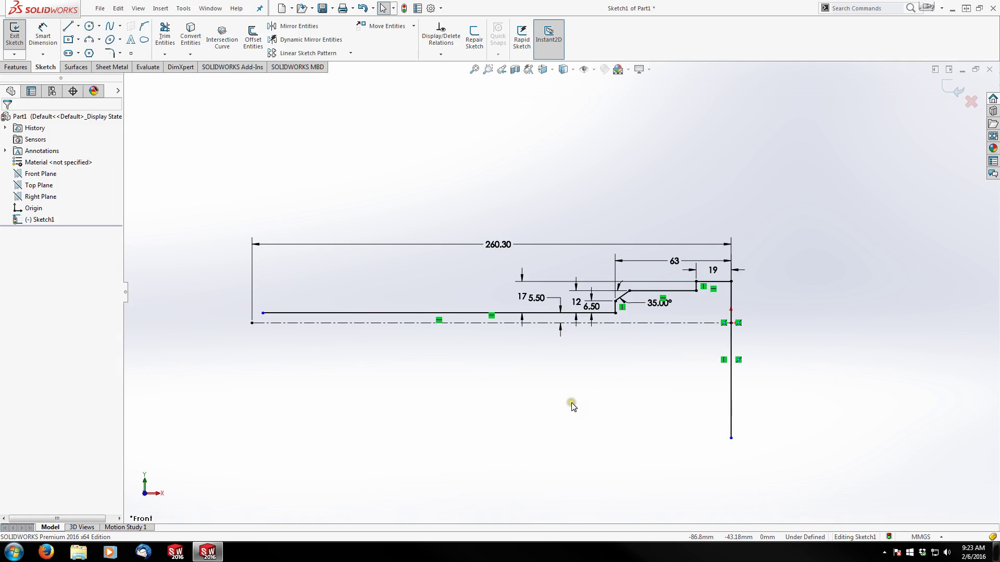
Step: Dimension the right-end vertical line to a length of 33 mm
{"action": "key", "text": "d"}
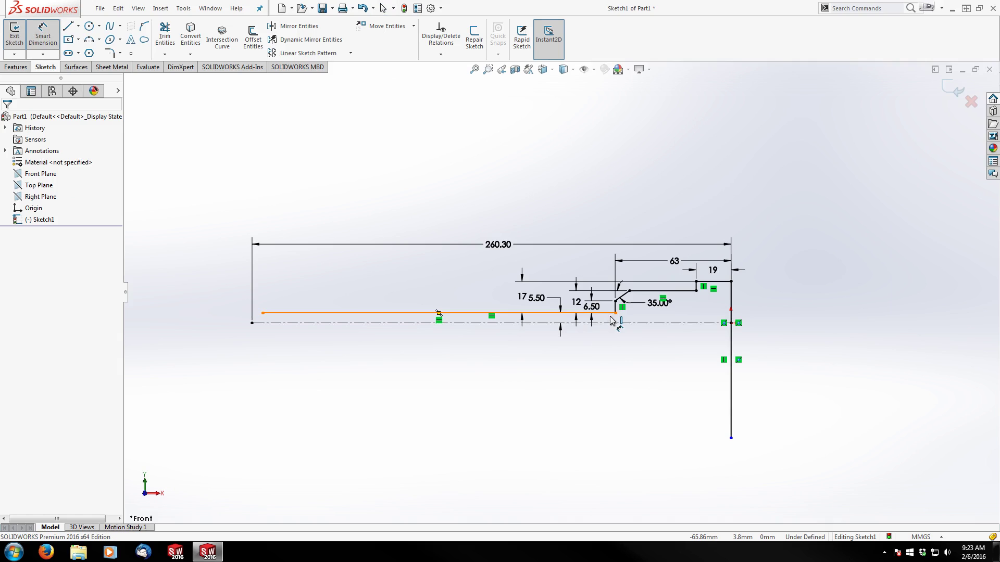
{"action": "left_click", "coordinate": [611, 314]}
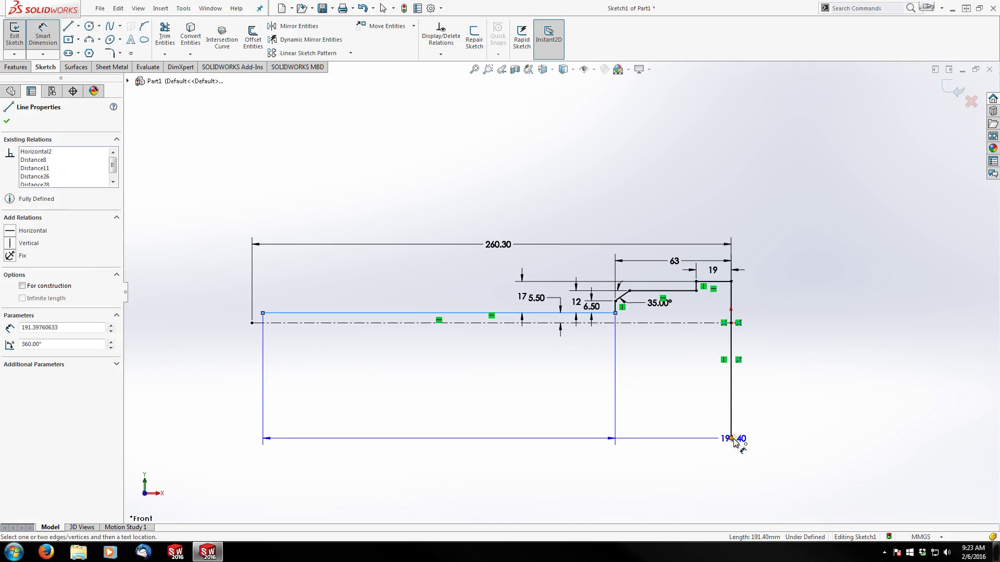
{"action": "left_click", "coordinate": [731, 439]}
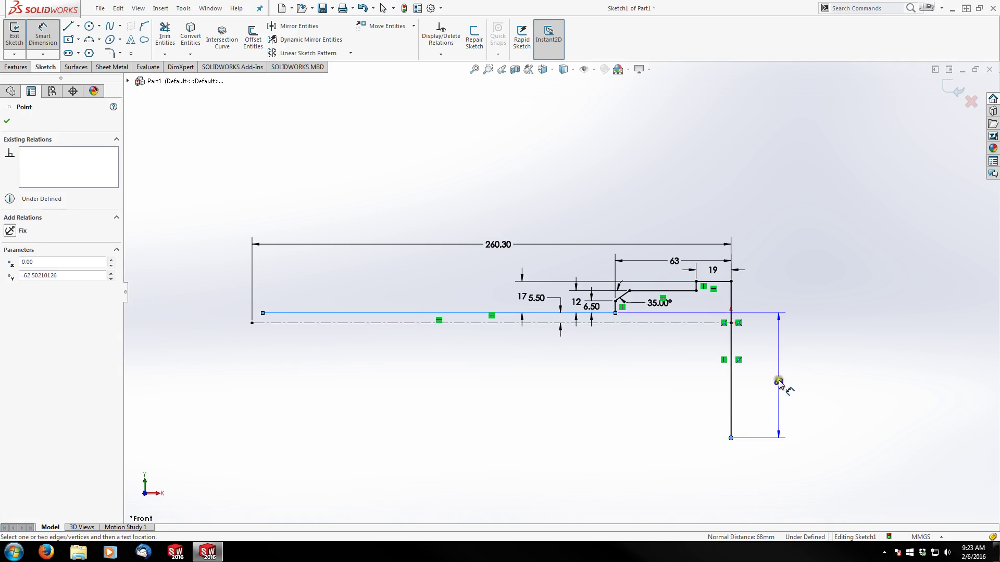
{"action": "left_click", "coordinate": [778, 380]}
{"action": "left_click", "coordinate": [779, 381]}
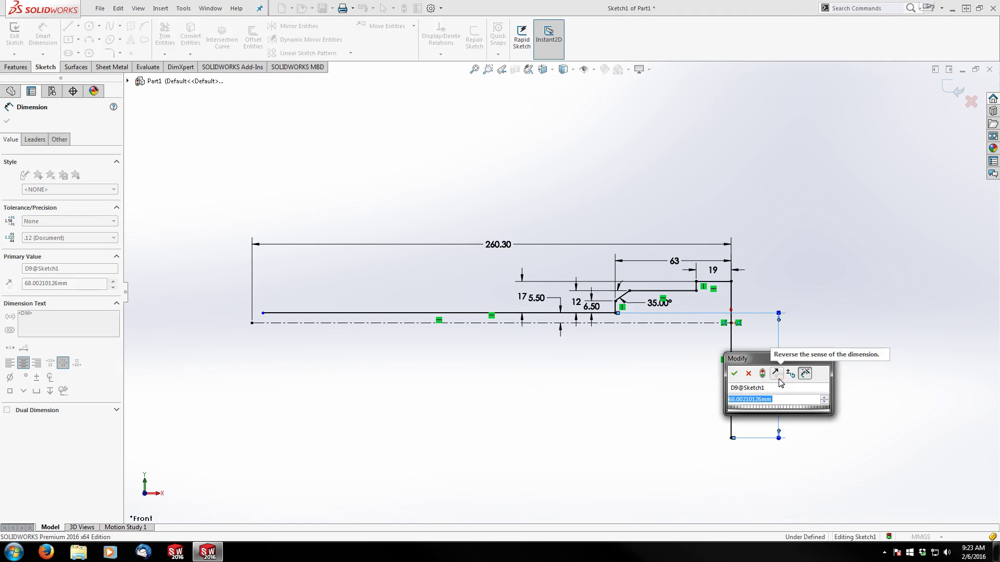
{"action": "type", "text": "33"}
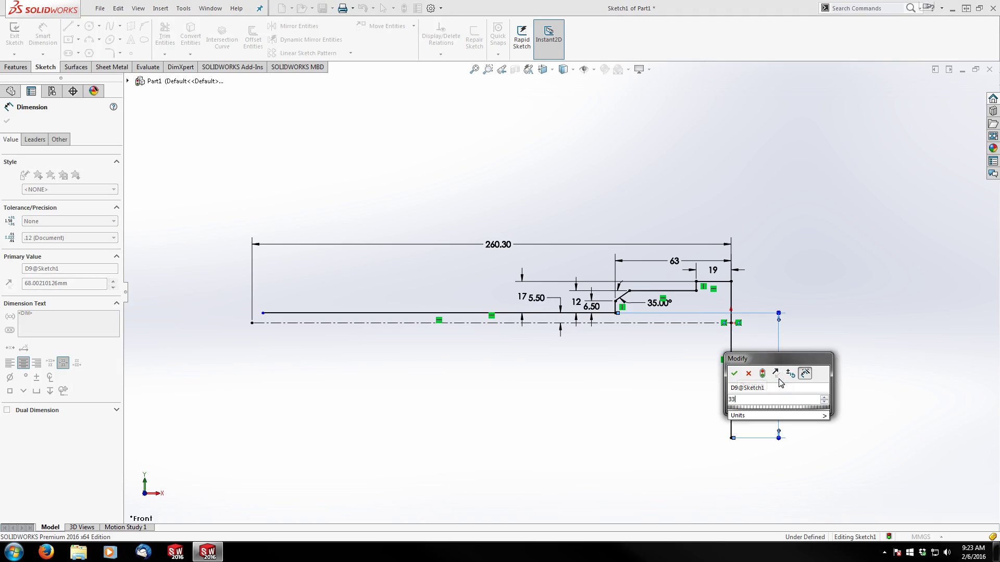
{"action": "key", "text": "Return"}
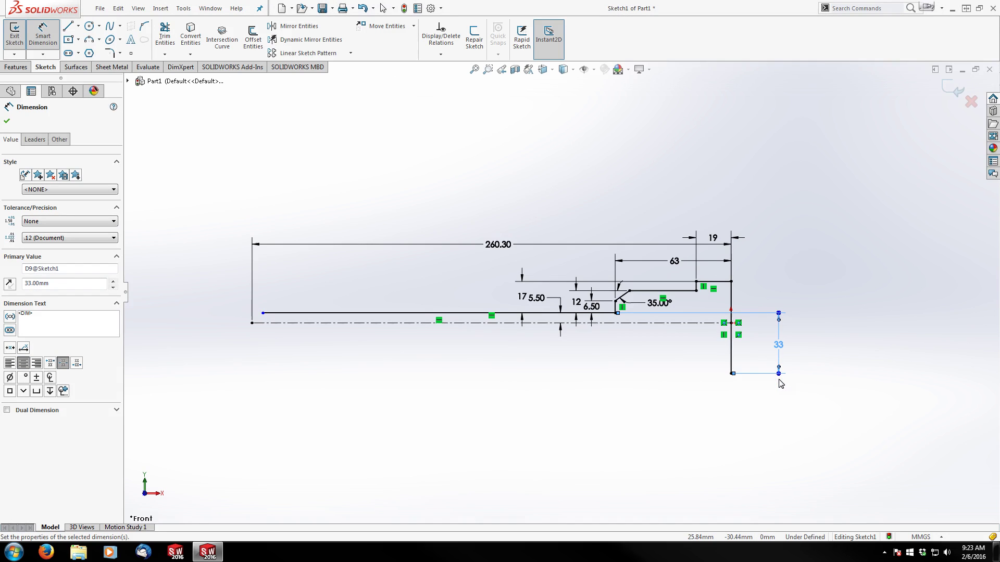
Step: Draw a long, gently sloping line from the 33 mm edge's bottom toward the left end
{"action": "left_click", "coordinate": [74, 29]}
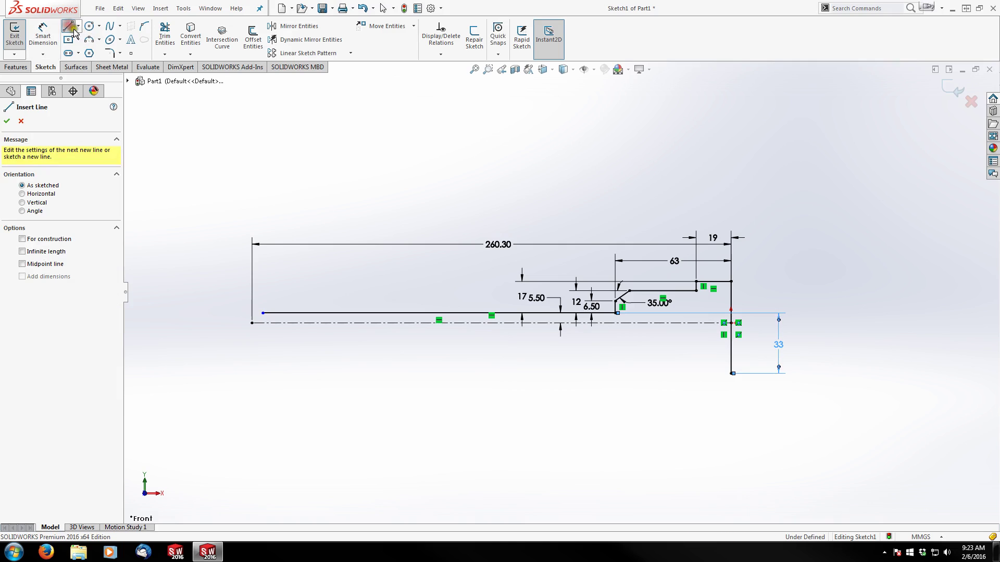
{"action": "left_click", "coordinate": [731, 374]}
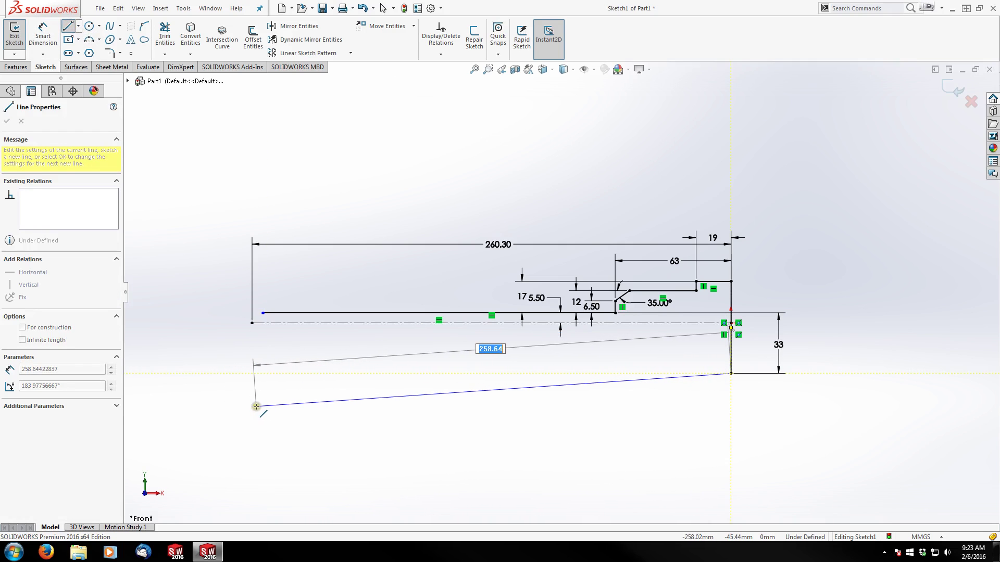
{"action": "left_click", "coordinate": [247, 409]}
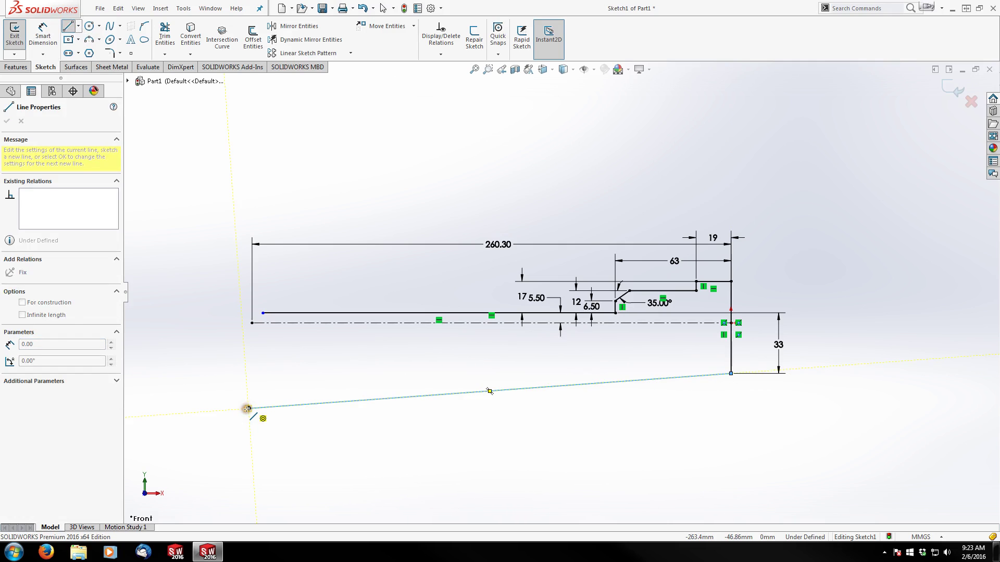
{"action": "key", "text": "Escape"}
{"action": "key", "text": "f"}
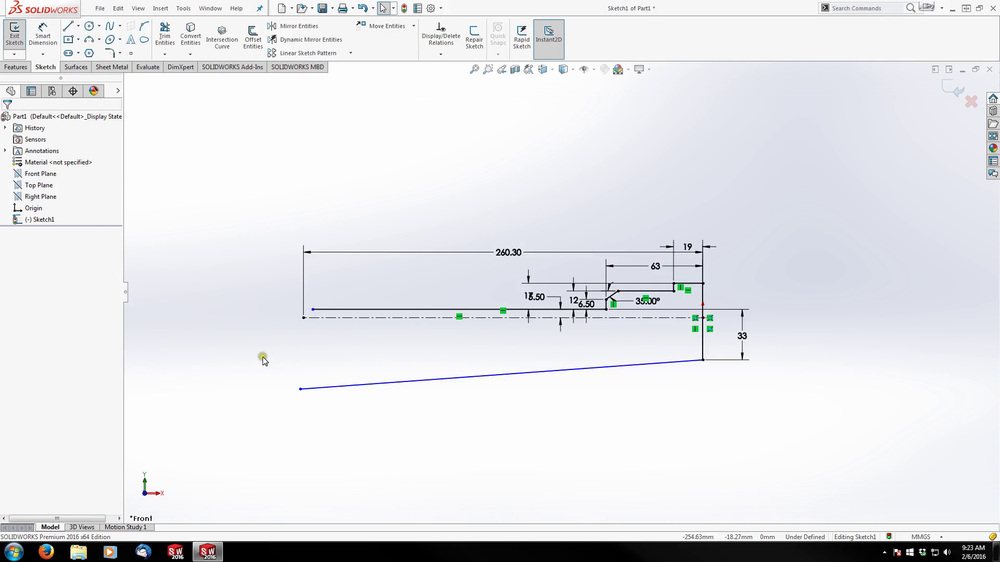
{"action": "scroll", "coordinate": [273, 330], "scroll_direction": "down", "scroll_amount": 3}
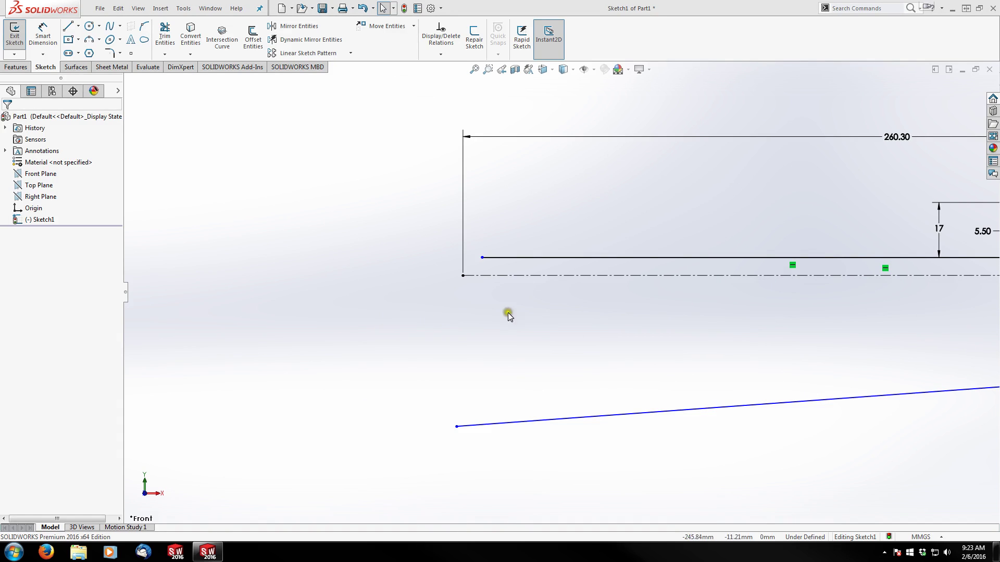
{"action": "left_click", "coordinate": [522, 310]}
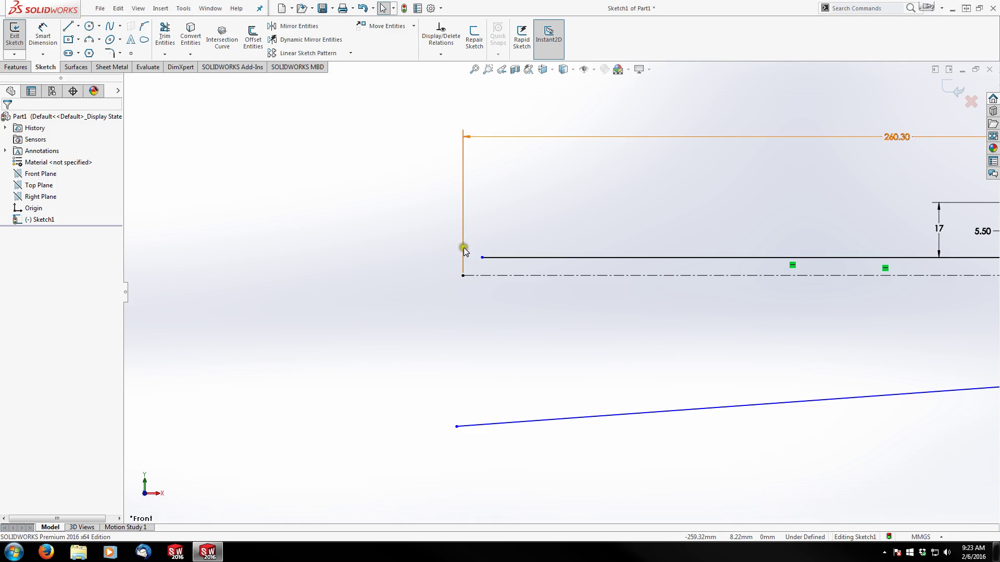
{"action": "left_click", "coordinate": [482, 258]}
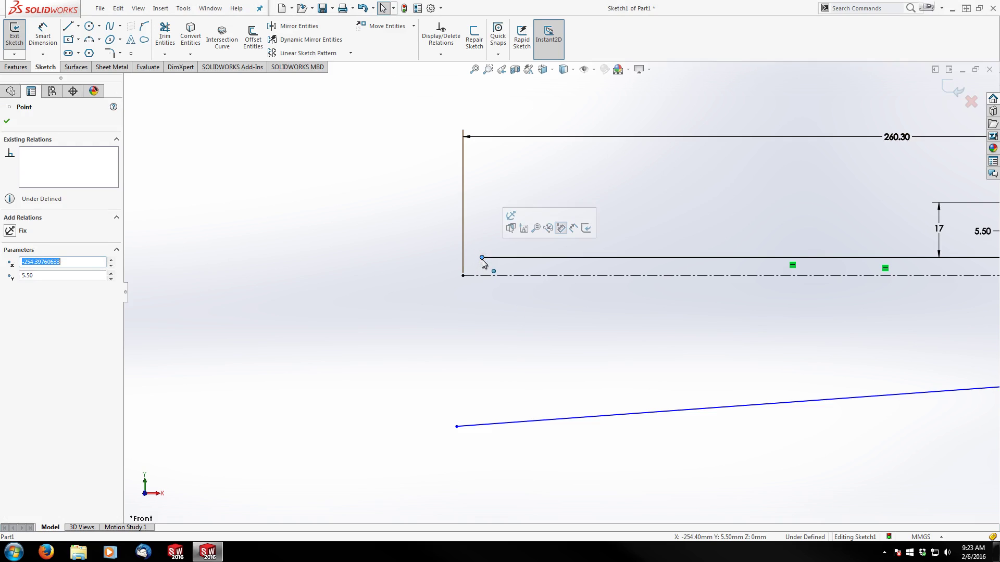
Step: Align the top line's left endpoint vertically with the centerline's left end
{"action": "left_click", "coordinate": [462, 276], "text": "ctrl"}
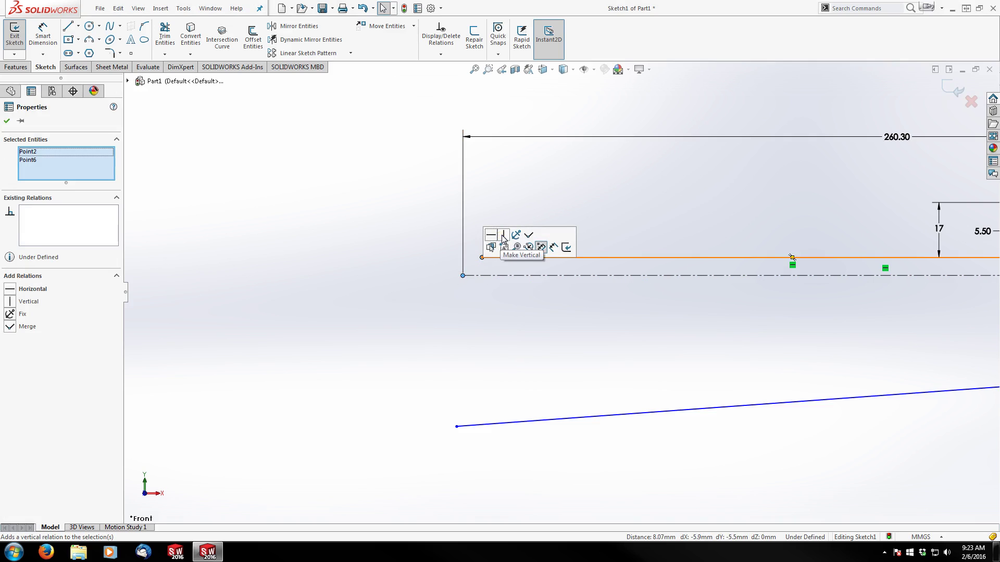
{"action": "left_click", "coordinate": [503, 240]}
{"action": "left_click", "coordinate": [389, 221]}
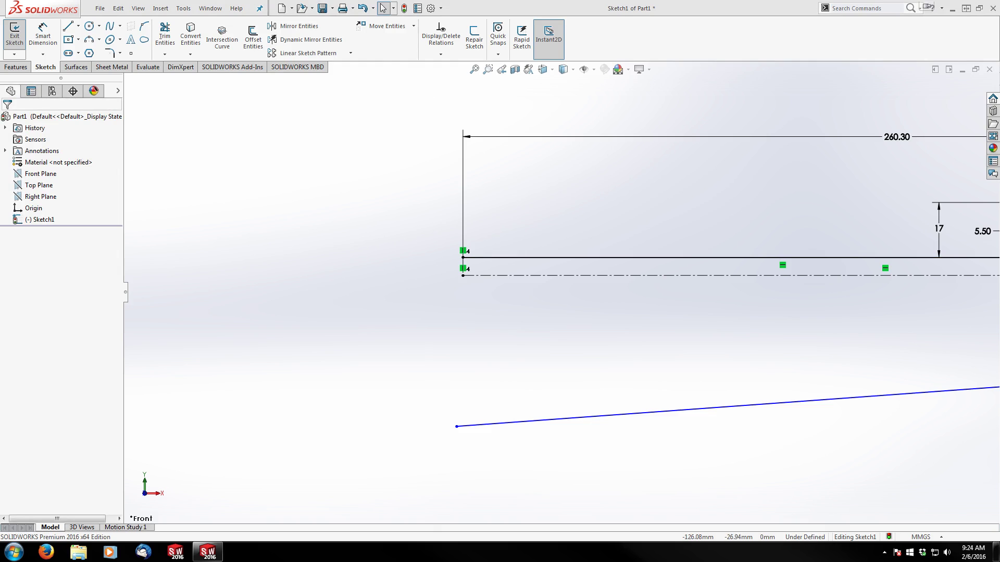
Step: Draw a steep line from the centerline's left end down past the lower sloping edge
{"action": "left_click", "coordinate": [67, 26]}
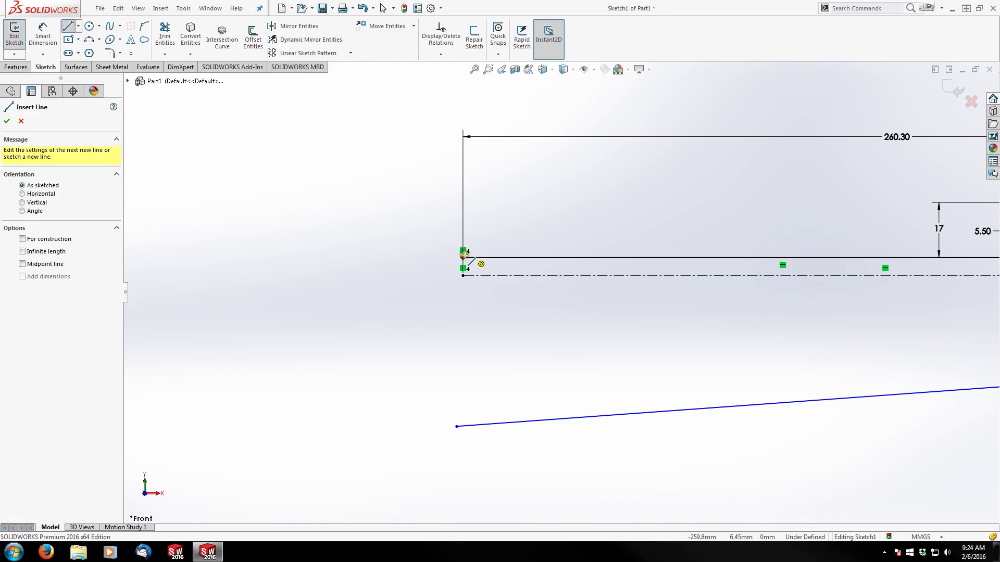
{"action": "left_click", "coordinate": [463, 275]}
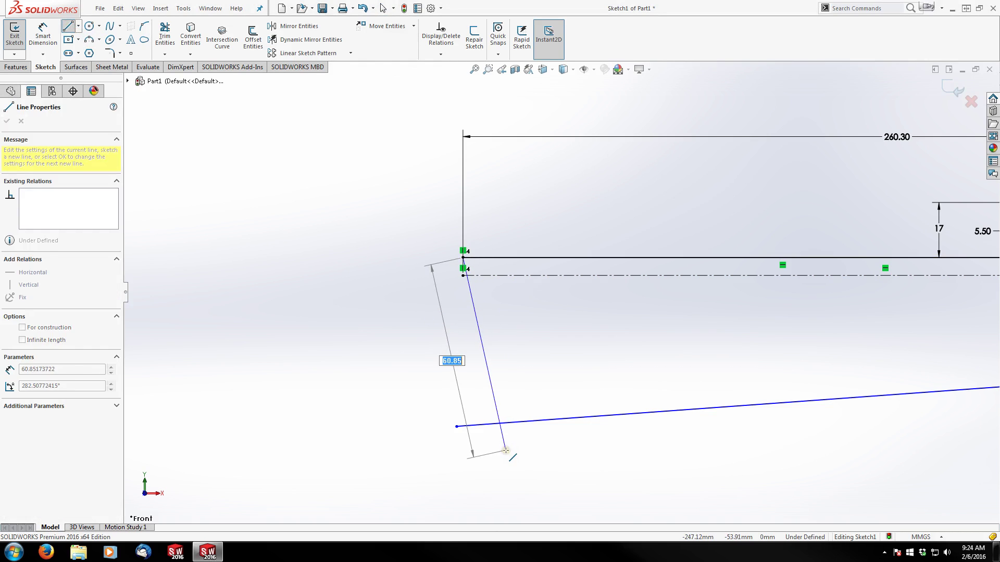
{"action": "left_click", "coordinate": [506, 450]}
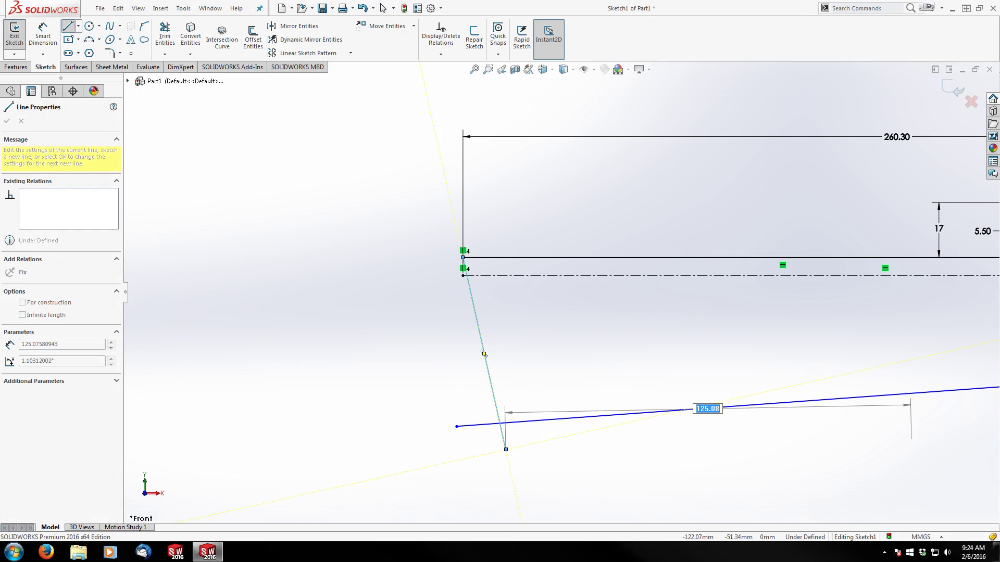
{"action": "key", "text": "Escape"}
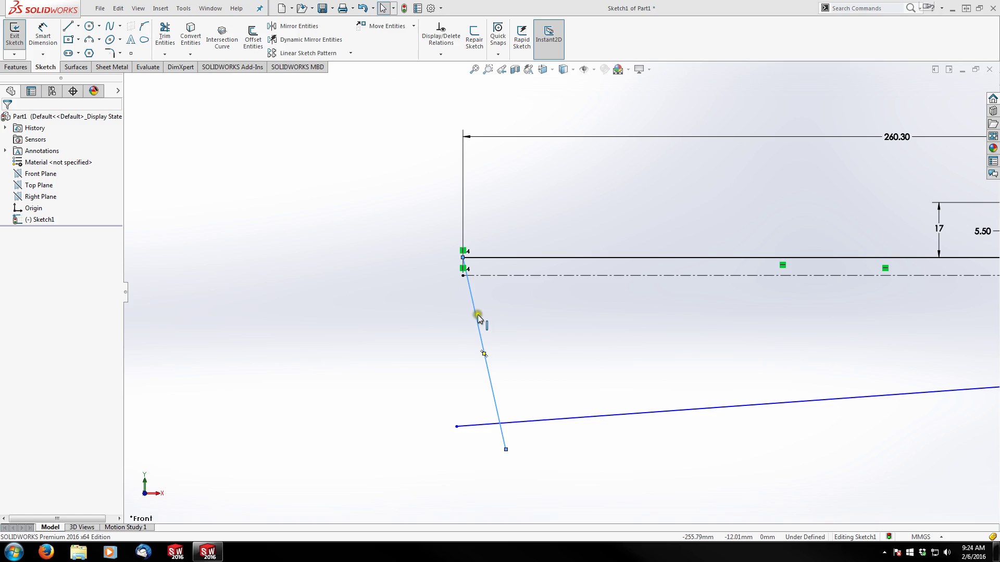
Step: Draw a vertical centerline from the lower left corner up to the top line's left end
{"action": "left_click", "coordinate": [433, 301]}
{"action": "left_click", "coordinate": [42, 36]}
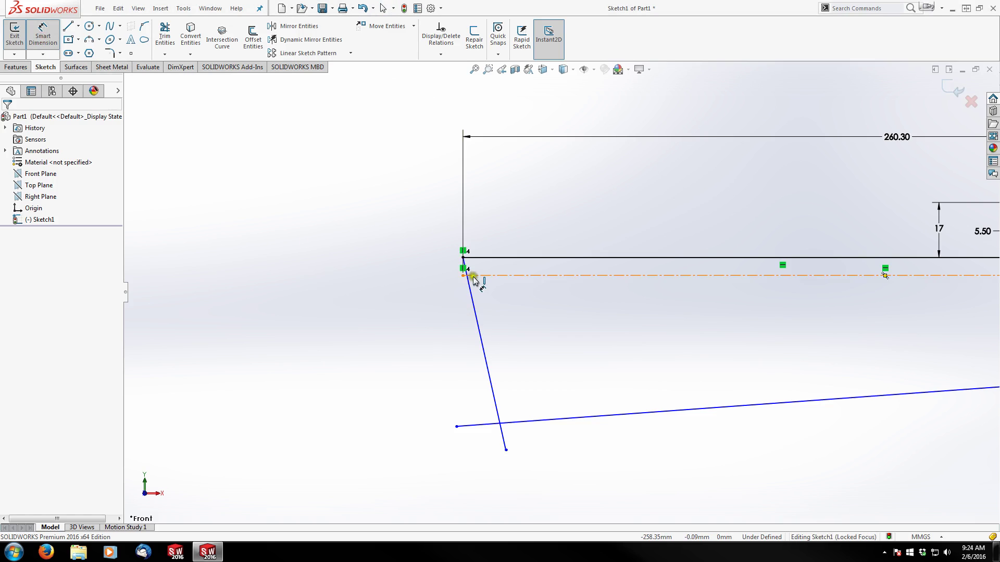
{"action": "scroll", "coordinate": [471, 274], "scroll_direction": "down", "scroll_amount": 8}
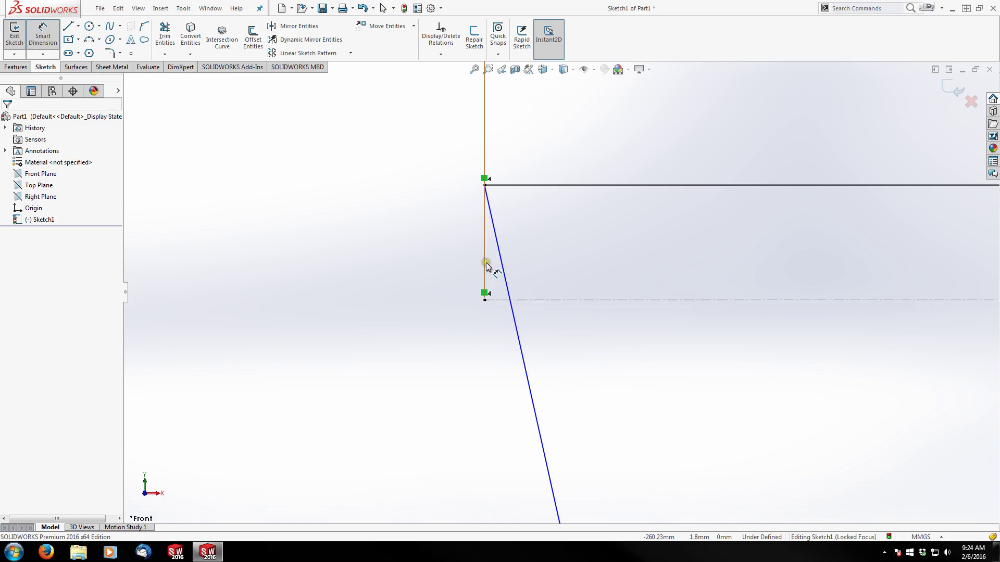
{"action": "key", "text": "Escape"}
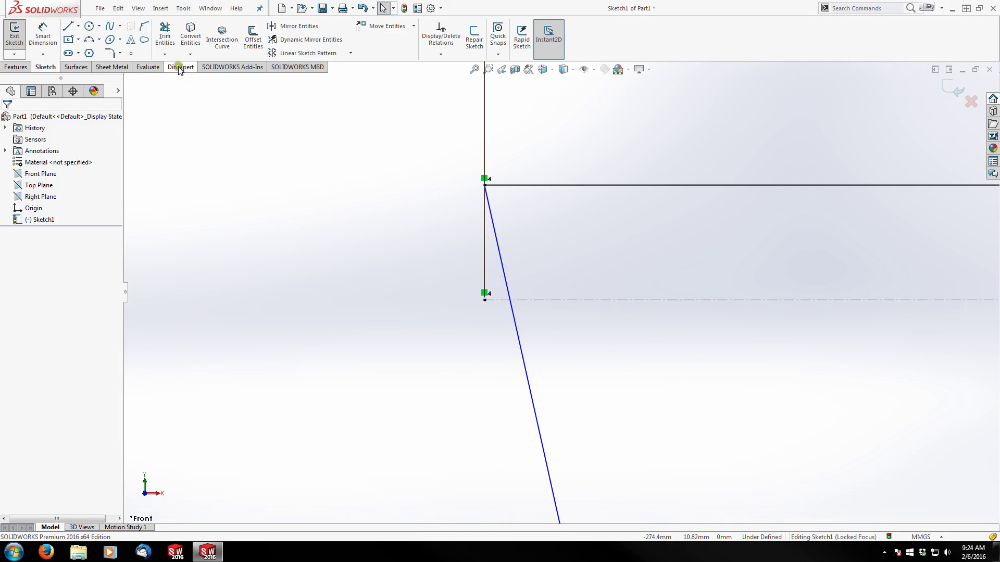
{"action": "left_click", "coordinate": [78, 26]}
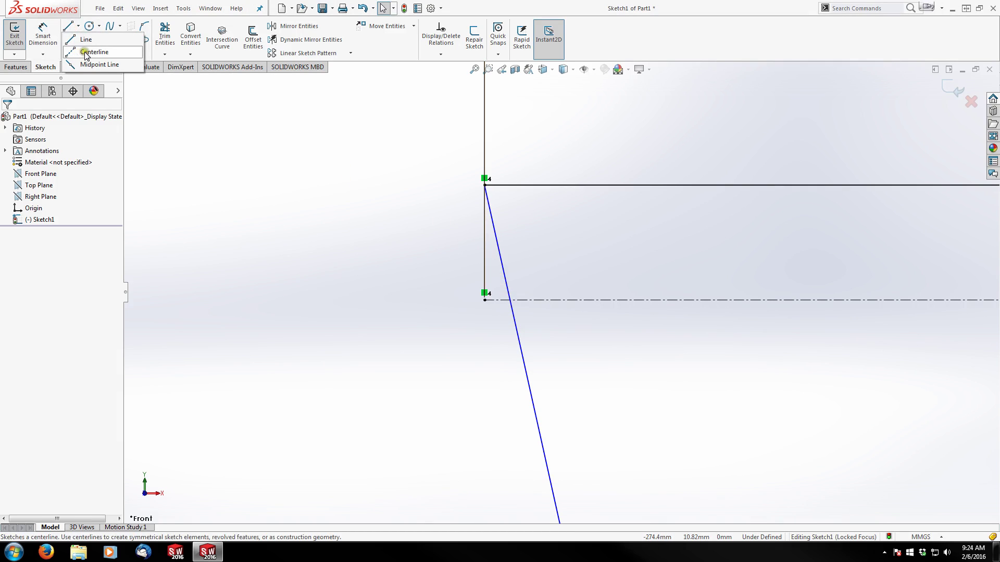
{"action": "left_click", "coordinate": [85, 53]}
{"action": "left_click", "coordinate": [486, 293]}
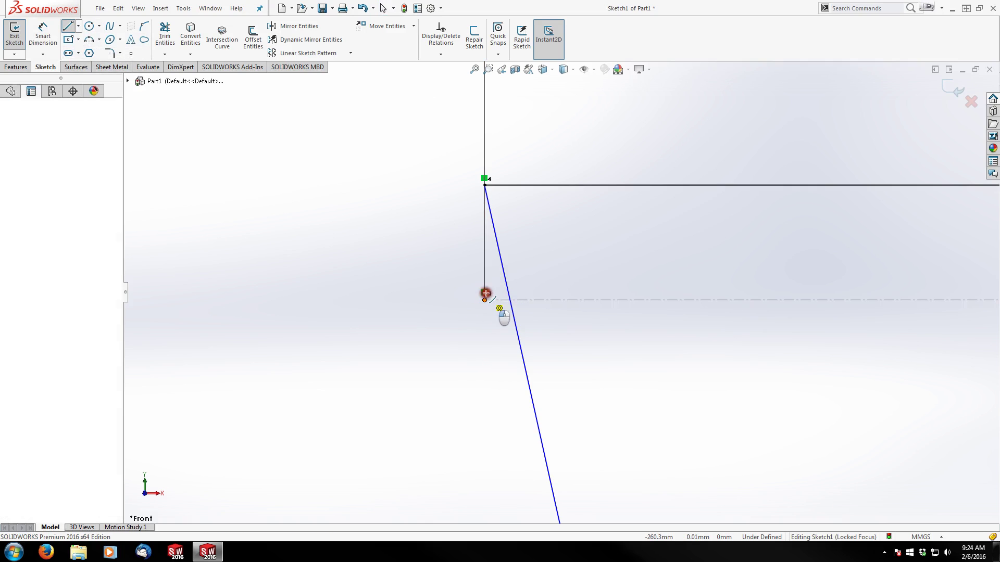
{"action": "left_click", "coordinate": [484, 186]}
{"action": "key", "text": "Escape"}
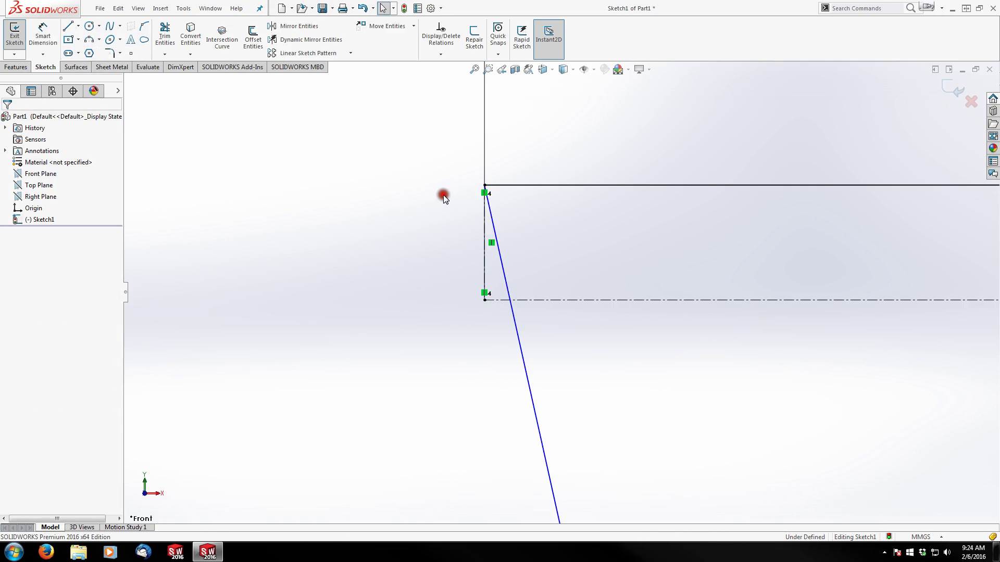
Step: Dimension the steep line at 10° from the vertical centerline
{"action": "left_click", "coordinate": [43, 32]}
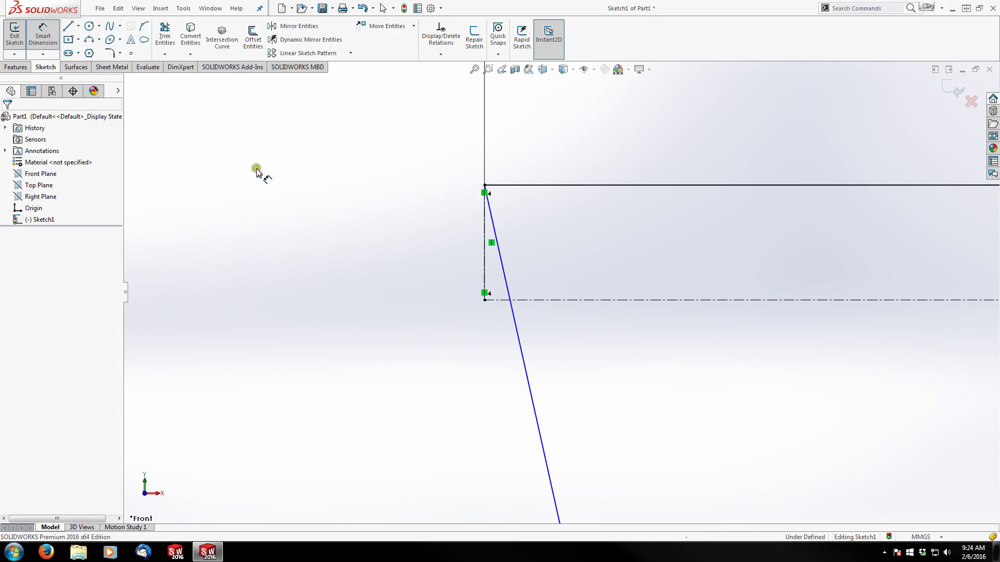
{"action": "left_click", "coordinate": [503, 279]}
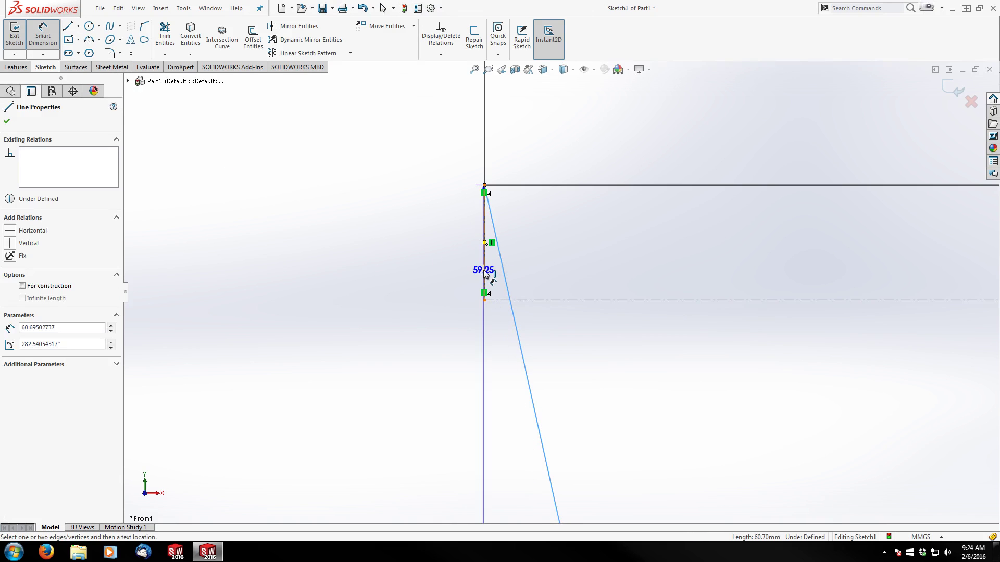
{"action": "left_click", "coordinate": [484, 273]}
{"action": "scroll", "coordinate": [536, 363], "scroll_direction": "up", "scroll_amount": 10}
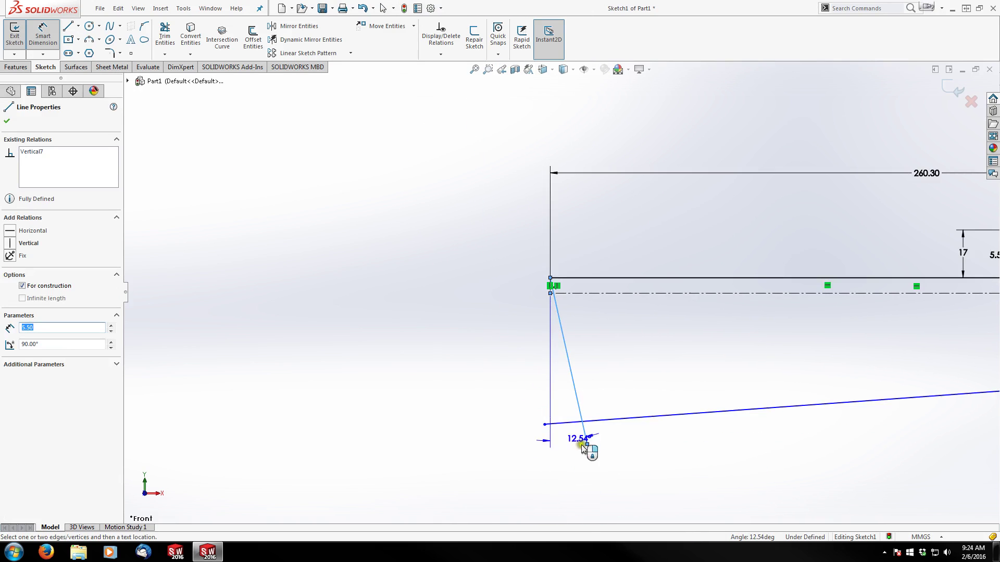
{"action": "left_click", "coordinate": [578, 491]}
{"action": "type", "text": "1"}
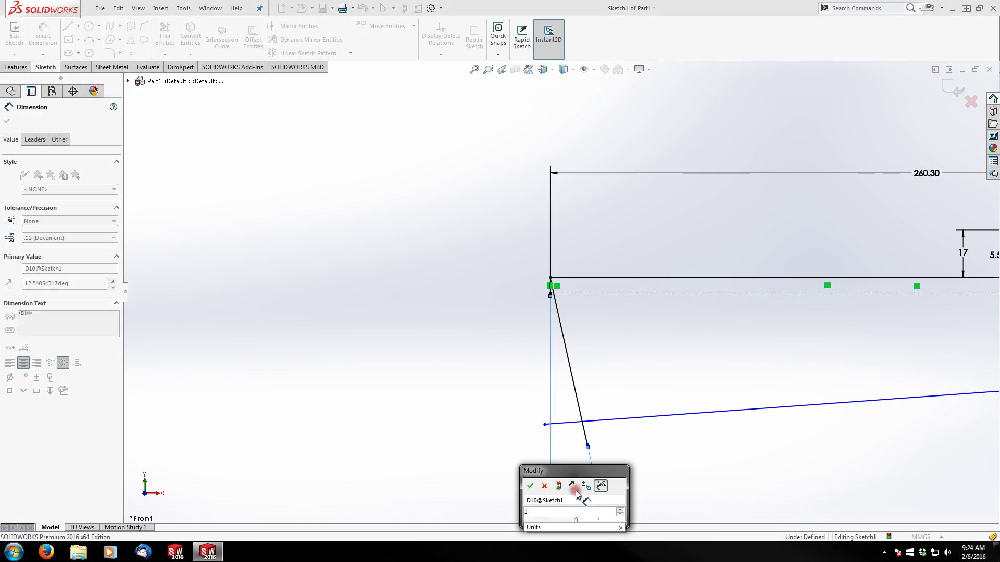
{"action": "type", "text": "0"}
{"action": "key", "text": "Return"}
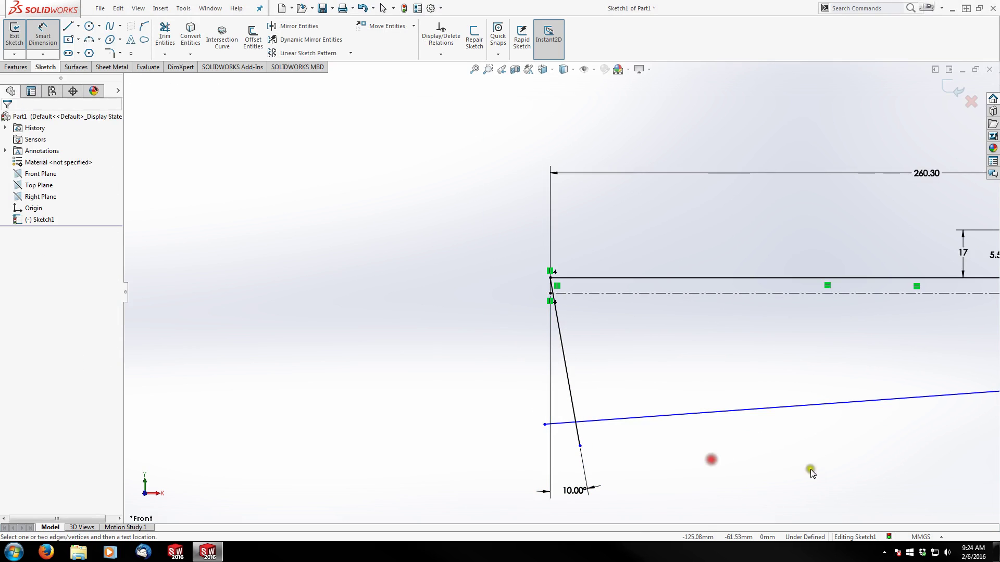
{"action": "key", "text": "Escape"}
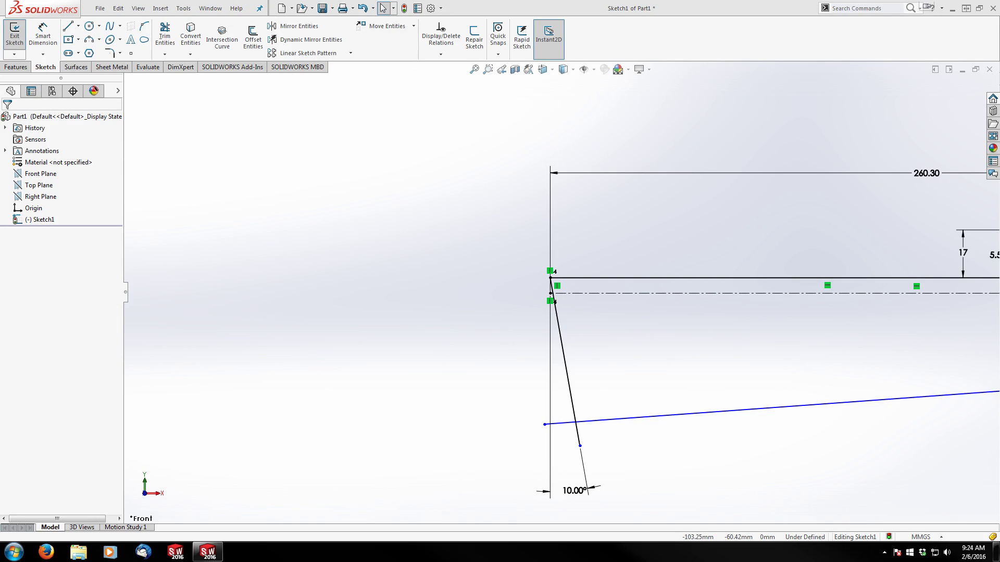
Step: Trim away the steep line stub below the profile's lower edge
{"action": "left_click", "coordinate": [165, 34]}
{"action": "left_click_drag", "start_coordinate": [615, 435], "coordinate": [558, 417]}
{"action": "key", "text": "Escape"}
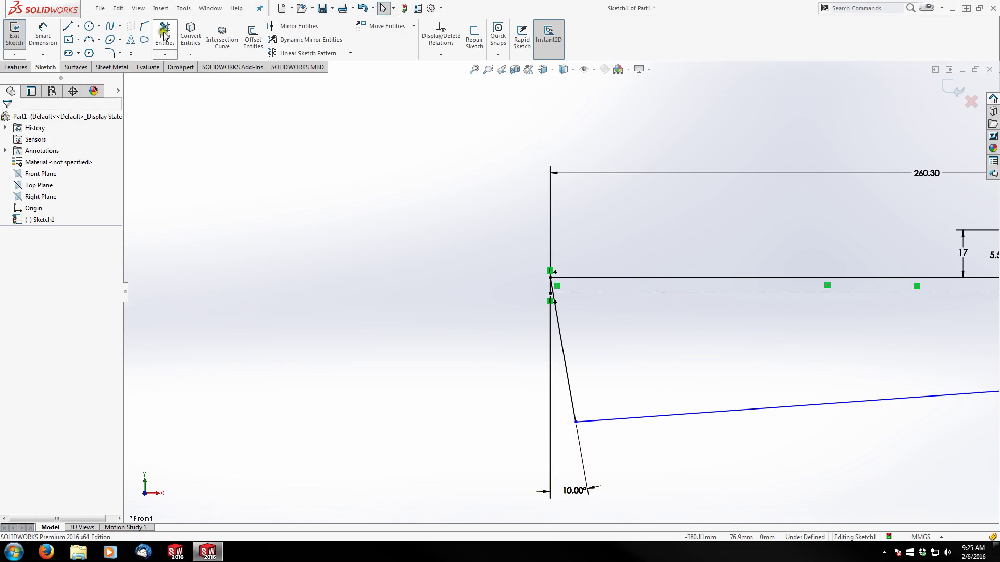
Step: Add a 44 mm vertical dimension from the top-left corner to the slanted line's lower end
{"action": "left_click", "coordinate": [43, 35]}
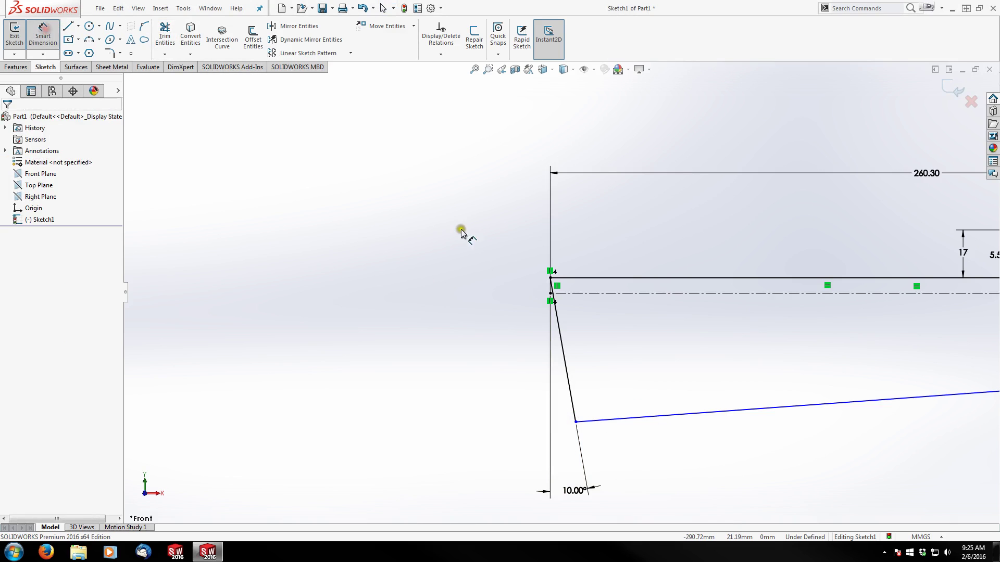
{"action": "left_click", "coordinate": [549, 278]}
{"action": "left_click", "coordinate": [575, 422]}
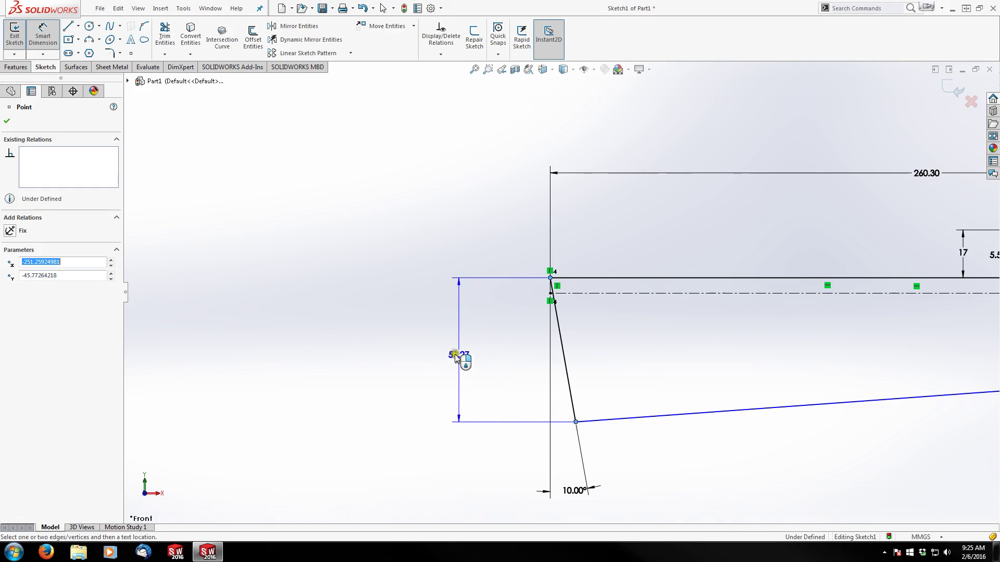
{"action": "left_click", "coordinate": [436, 353]}
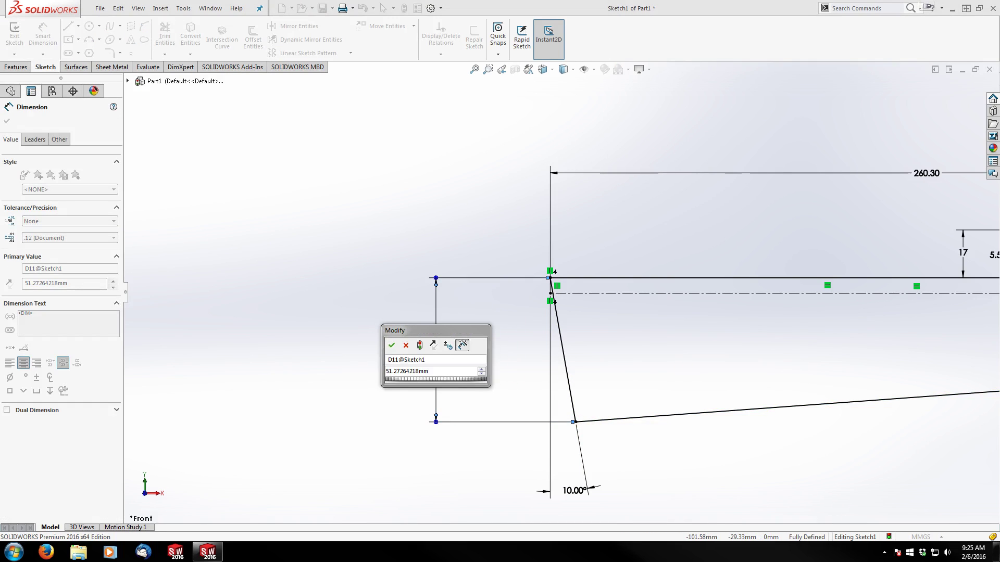
{"action": "double_click", "coordinate": [448, 371]}
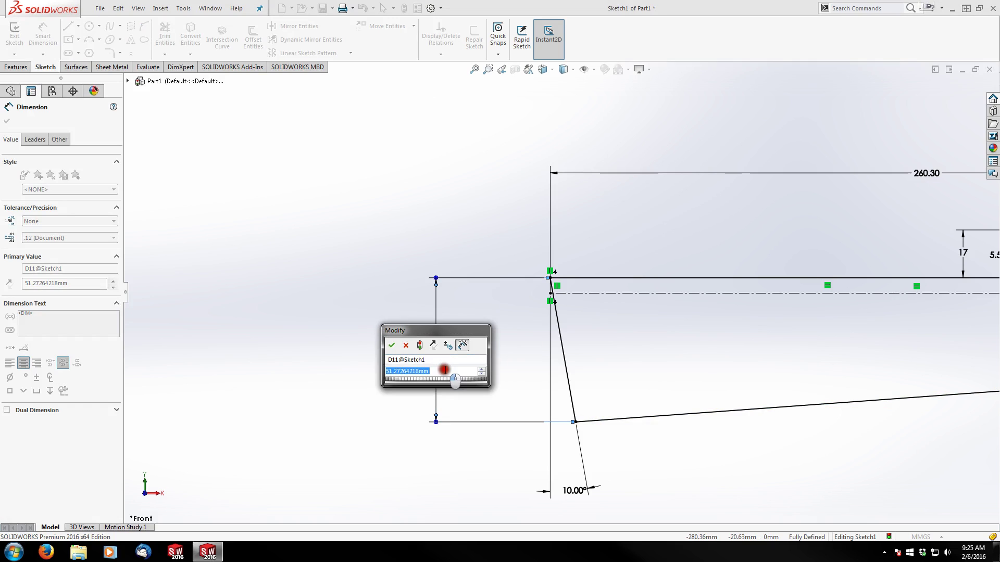
{"action": "type", "text": "44"}
{"action": "key", "text": "Return"}
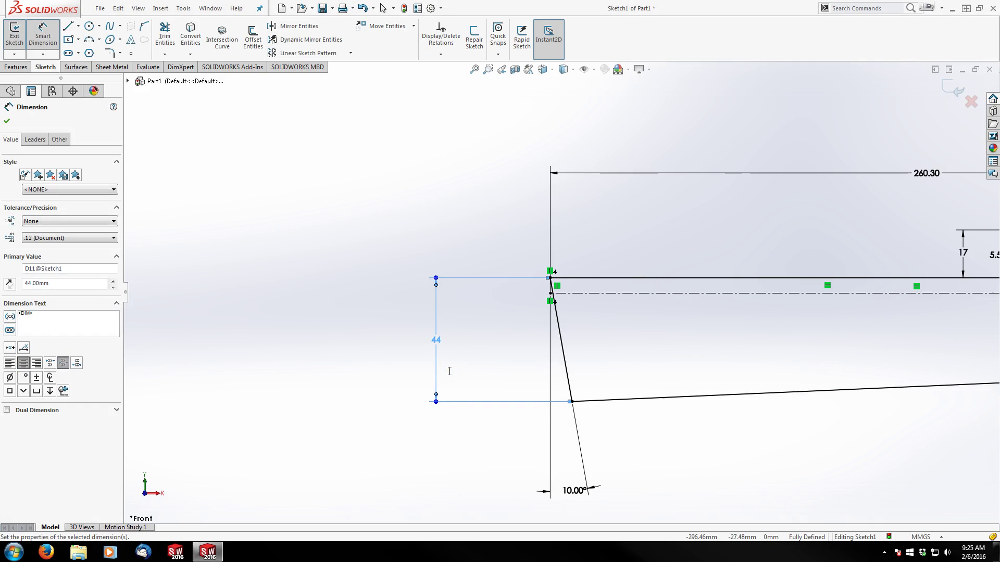
{"action": "left_click", "coordinate": [659, 420]}
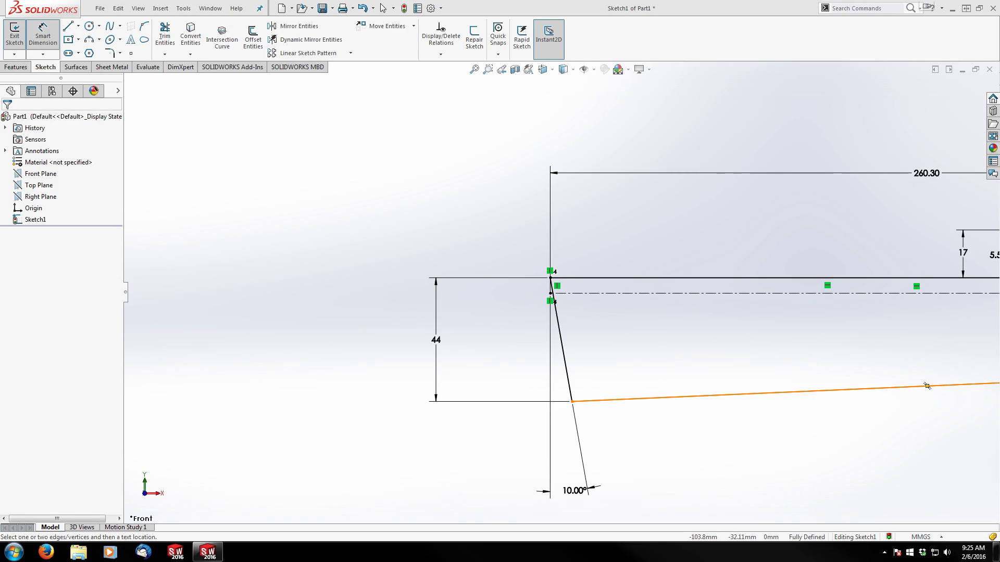
{"action": "left_click", "coordinate": [502, 297]}
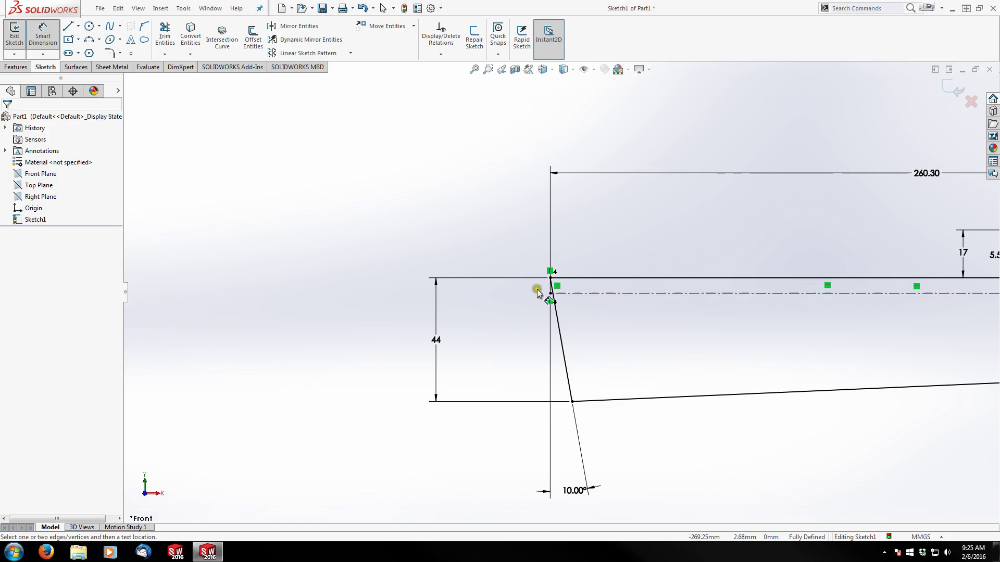
{"action": "left_click", "coordinate": [521, 291]}
{"action": "left_click", "coordinate": [572, 291]}
{"action": "scroll", "coordinate": [572, 292], "scroll_direction": "down", "scroll_amount": 2}
{"action": "scroll", "coordinate": [571, 291], "scroll_direction": "down", "scroll_amount": 2}
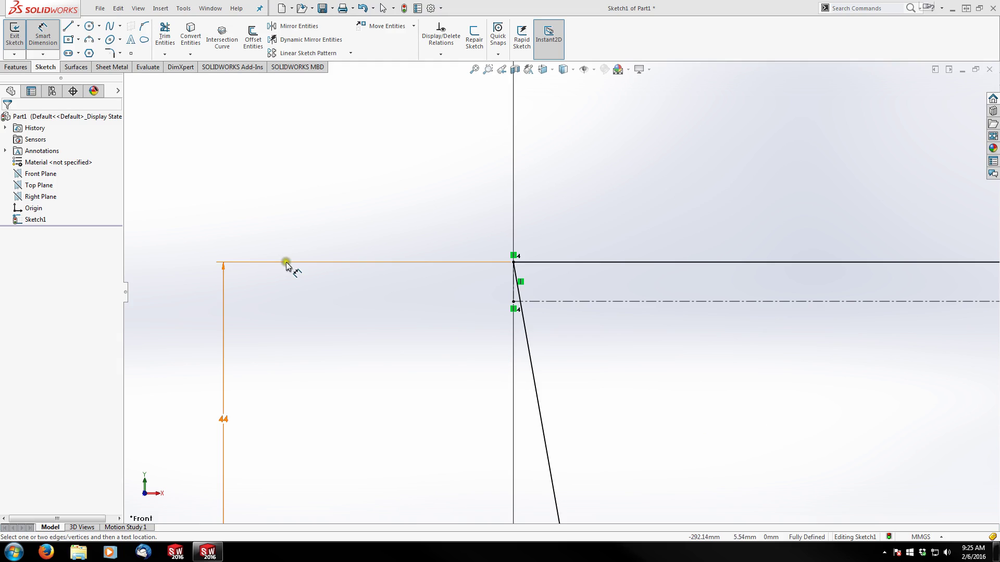
Step: Draw a chain of four lines from the top edge leftward and back across the slanted line
{"action": "left_click", "coordinate": [68, 25]}
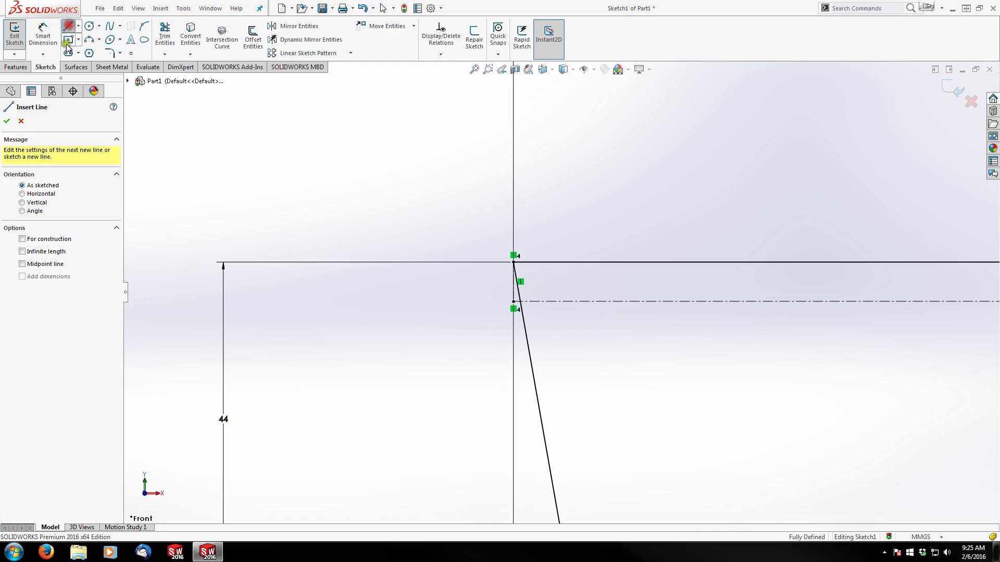
{"action": "left_click", "coordinate": [414, 320]}
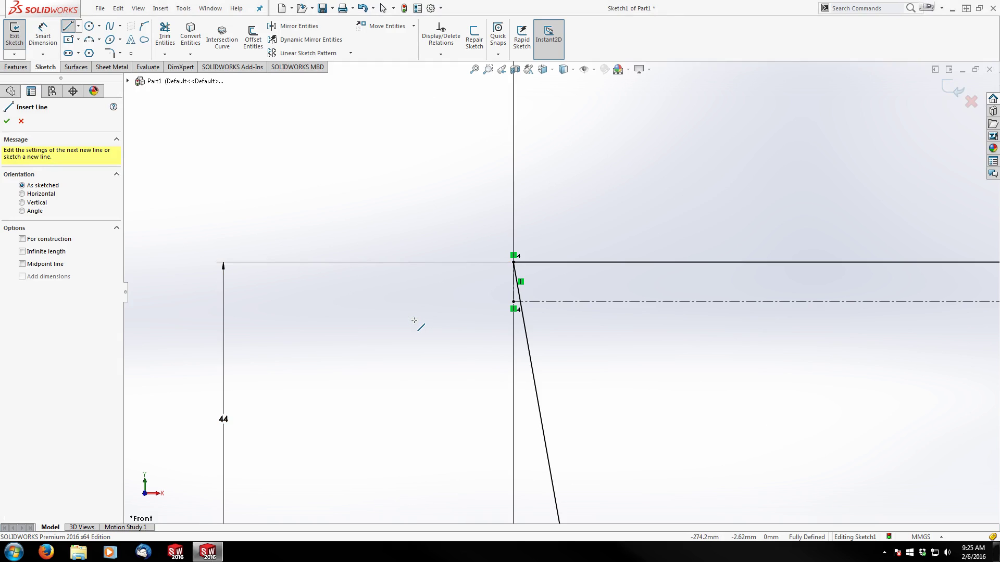
{"action": "left_click", "coordinate": [532, 263]}
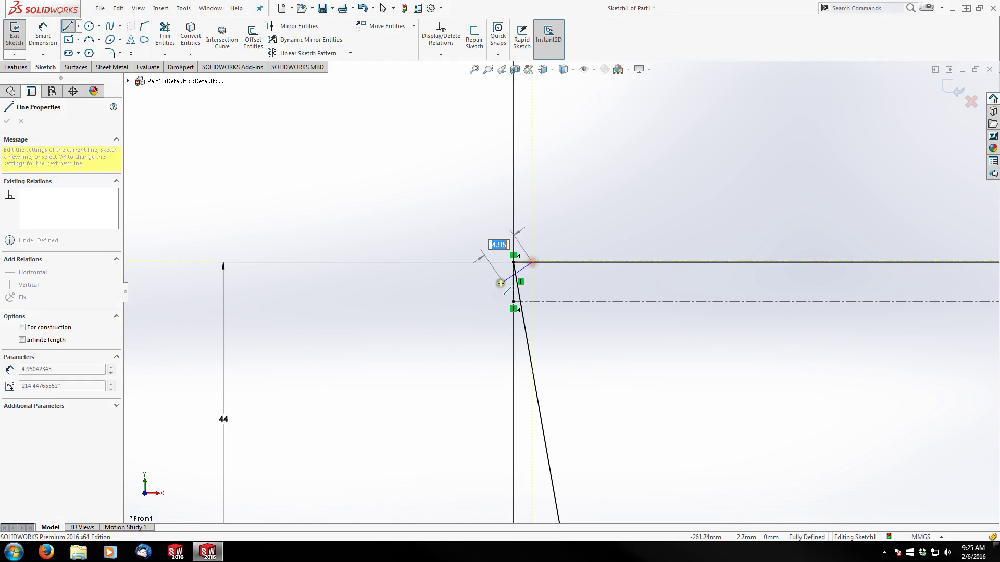
{"action": "left_click", "coordinate": [476, 291]}
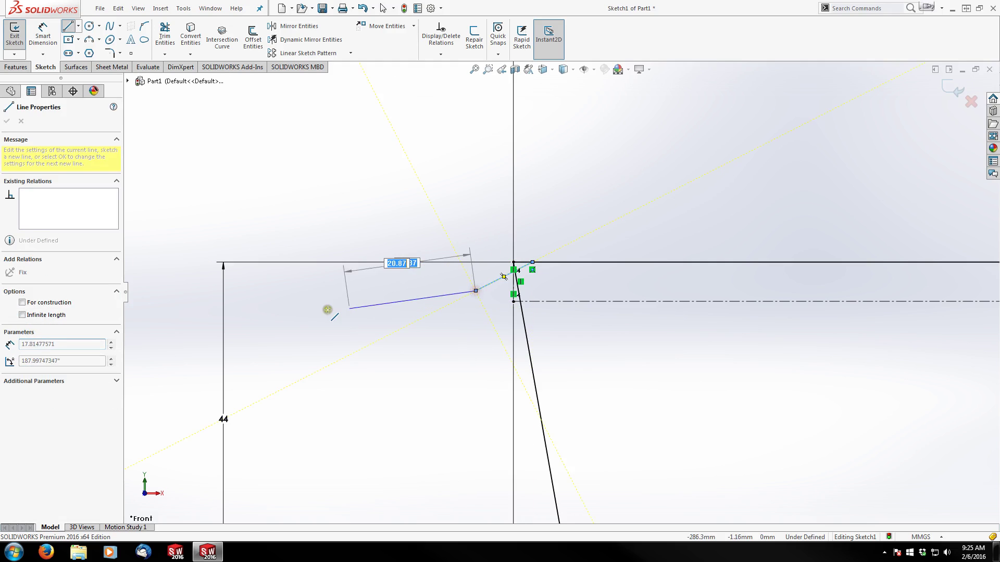
{"action": "left_click", "coordinate": [253, 313]}
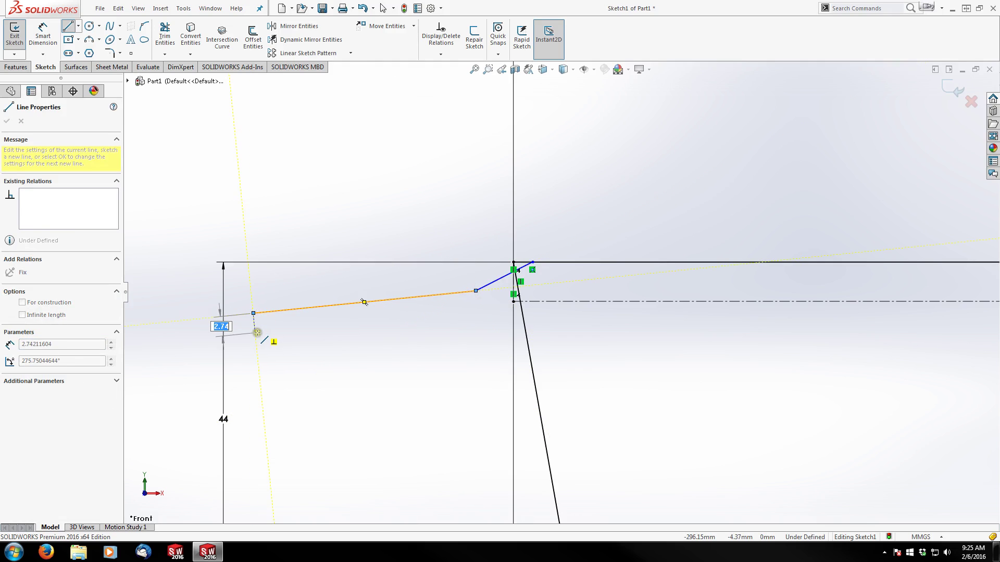
{"action": "left_click", "coordinate": [262, 332]}
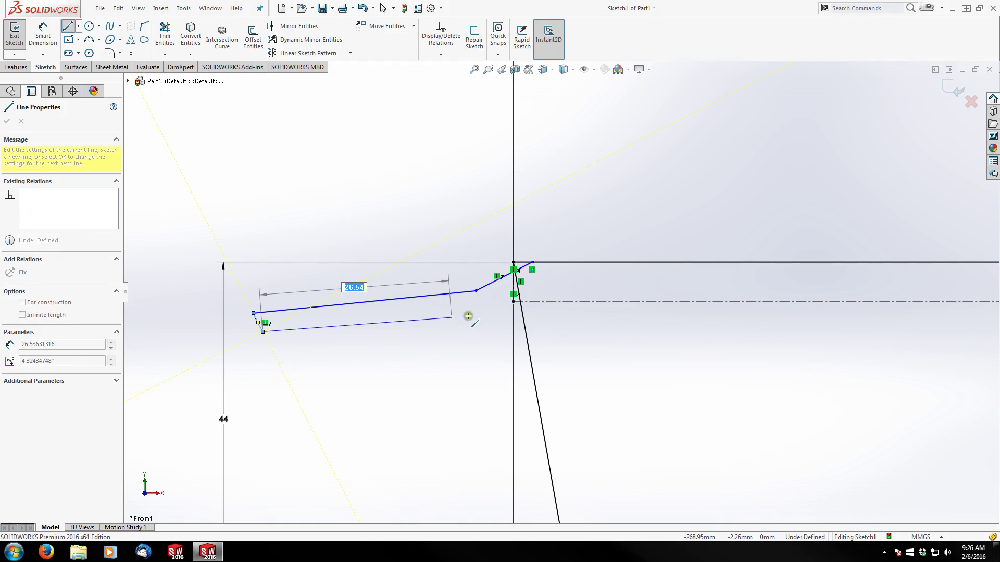
{"action": "left_click", "coordinate": [535, 308]}
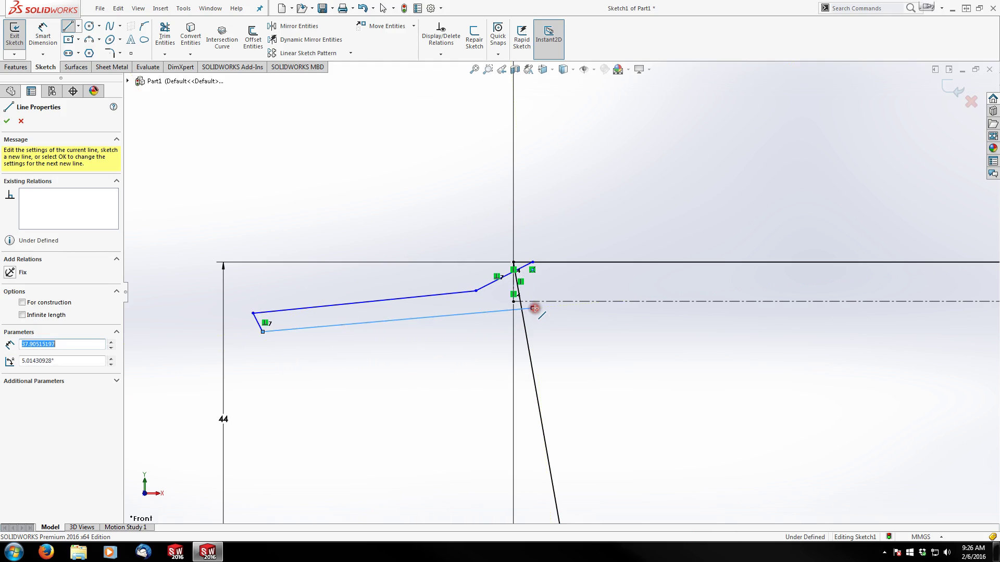
{"action": "key", "text": "Escape"}
{"action": "left_click", "coordinate": [378, 206]}
Step: Trim the bottom line's tail that overhangs past the slanted line
{"action": "left_click", "coordinate": [165, 35]}
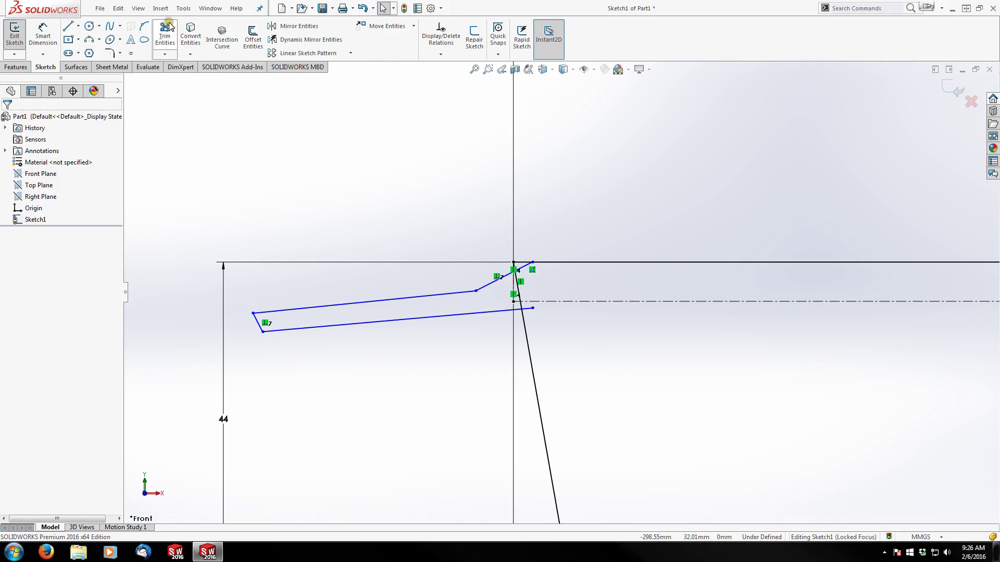
{"action": "scroll", "coordinate": [552, 327], "scroll_direction": "down", "scroll_amount": 2}
{"action": "left_click", "coordinate": [528, 308]}
Step: Snap the chain's upper end onto the top edge and dimension it 1 mm from the top corner
{"action": "key", "text": "Escape"}
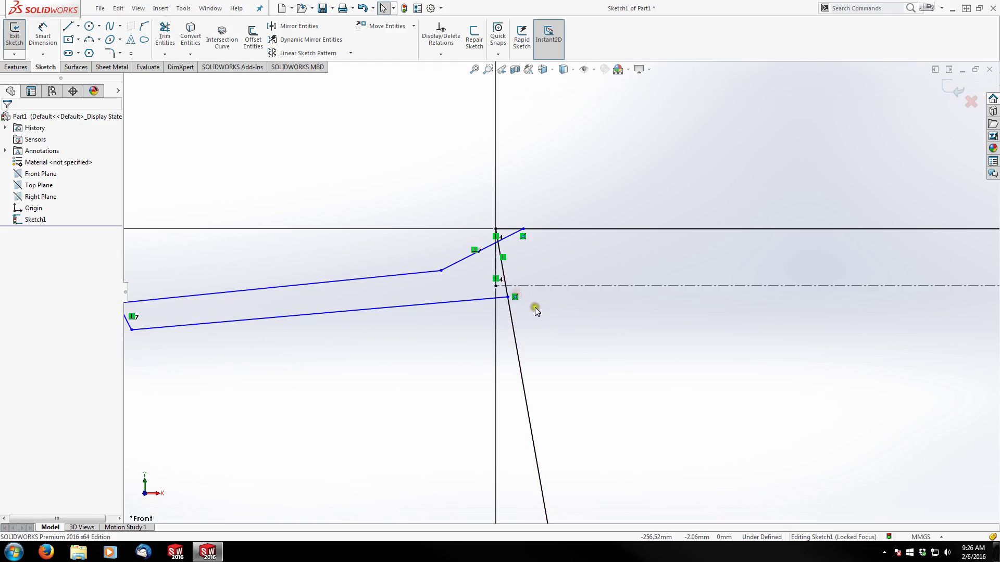
{"action": "scroll", "coordinate": [531, 254], "scroll_direction": "down", "scroll_amount": 3}
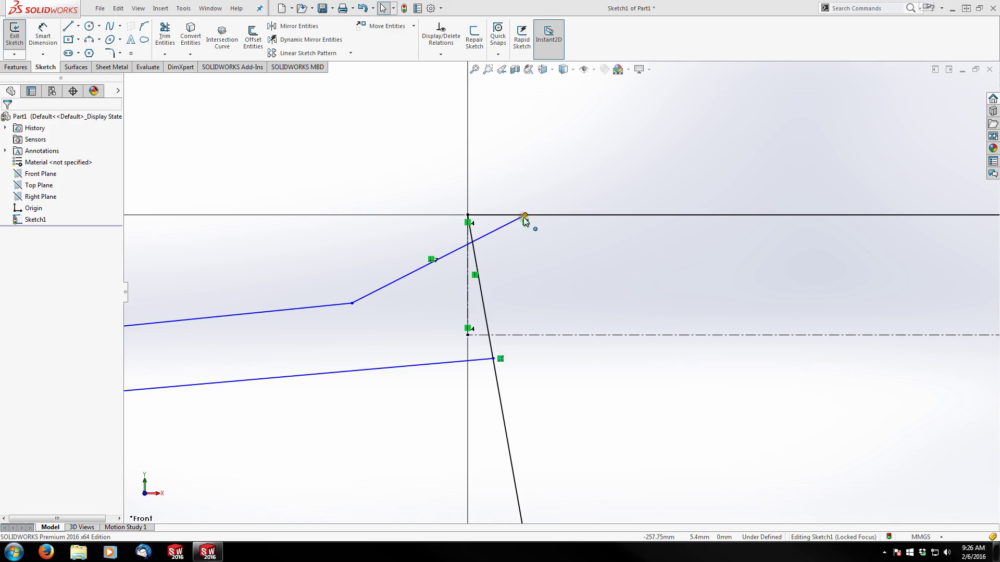
{"action": "left_click_drag", "start_coordinate": [525, 218], "coordinate": [525, 216]}
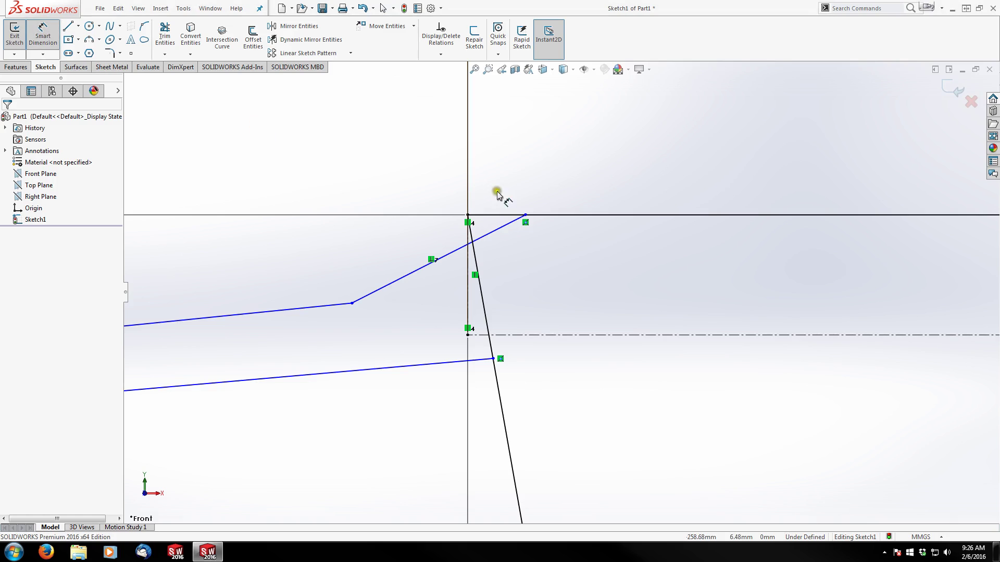
{"action": "left_click", "coordinate": [525, 215]}
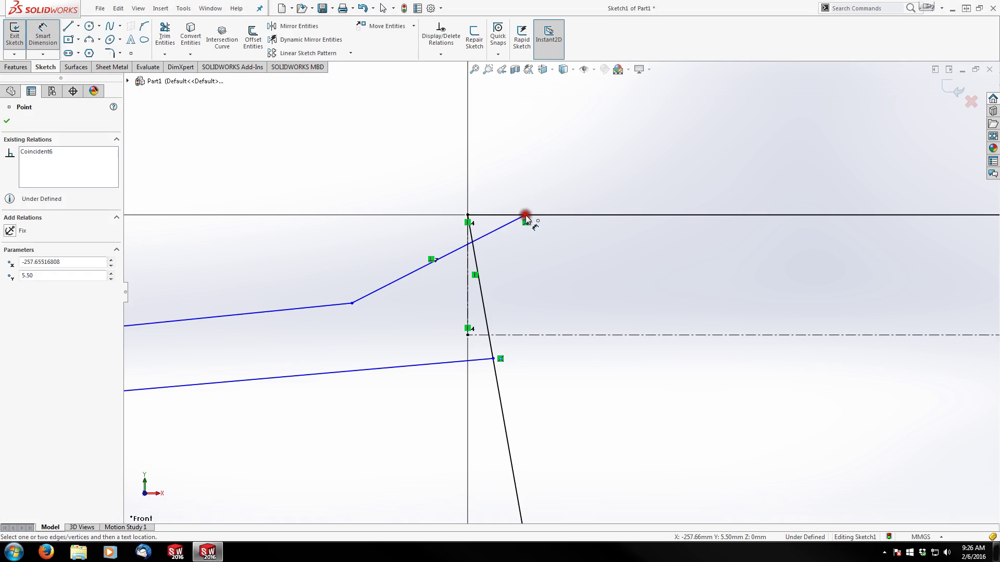
{"action": "left_click", "coordinate": [469, 219]}
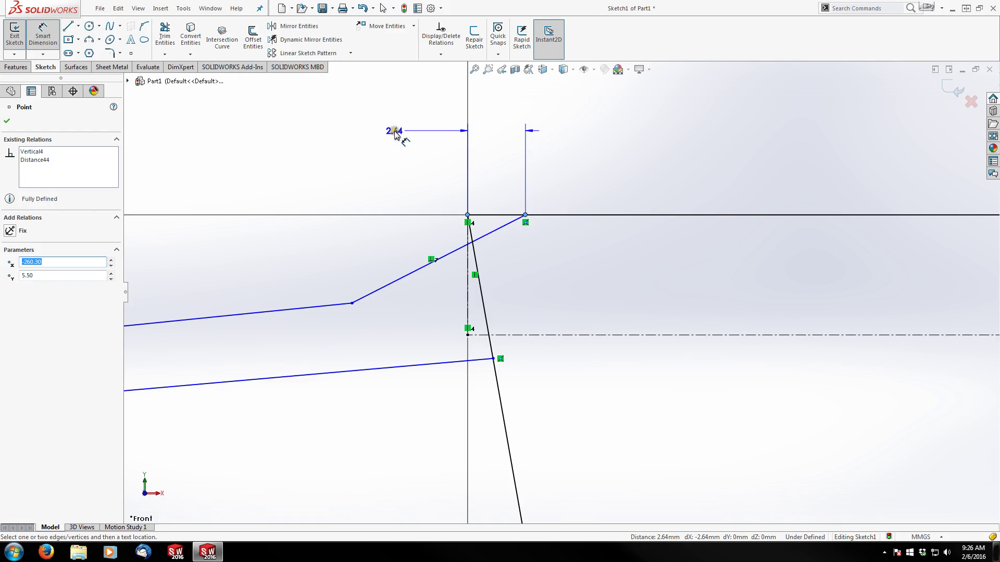
{"action": "left_click", "coordinate": [395, 131]}
{"action": "type", "text": "1.00mm"}
{"action": "key", "text": "Return"}
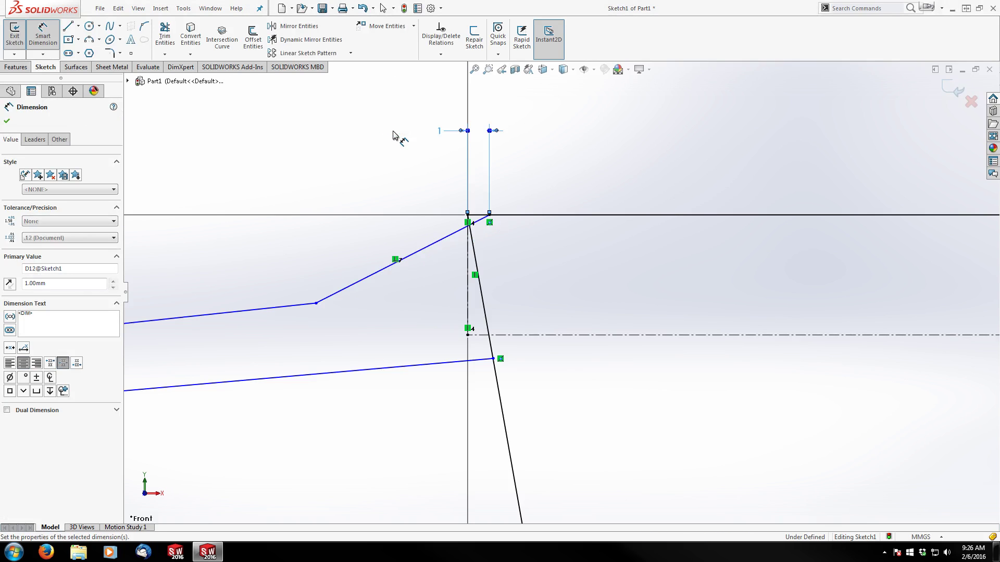
{"action": "left_click", "coordinate": [396, 135]}
{"action": "left_click", "coordinate": [397, 139]}
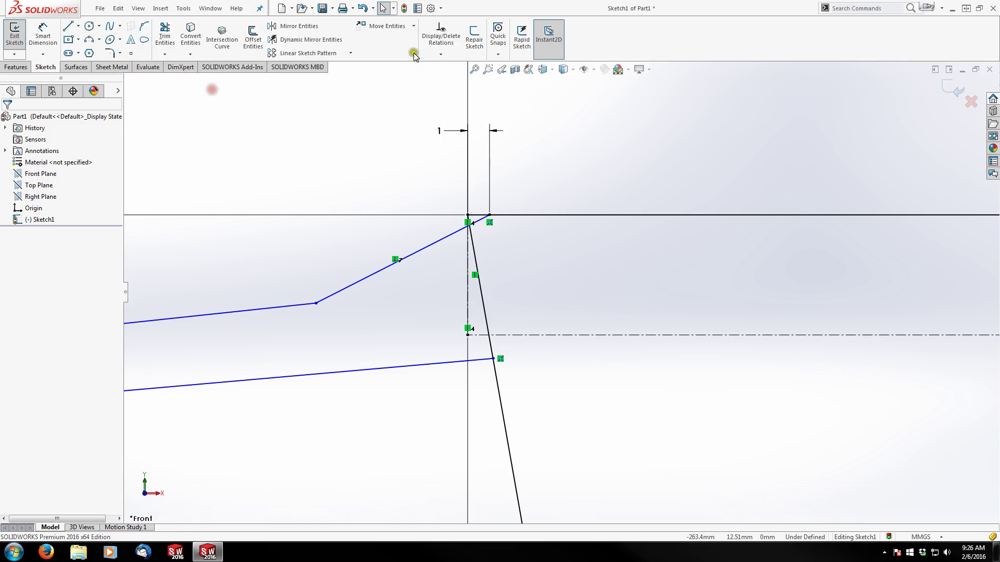
Step: Open the Add-ins manager from the settings menu and close it again
{"action": "left_click", "coordinate": [440, 8]}
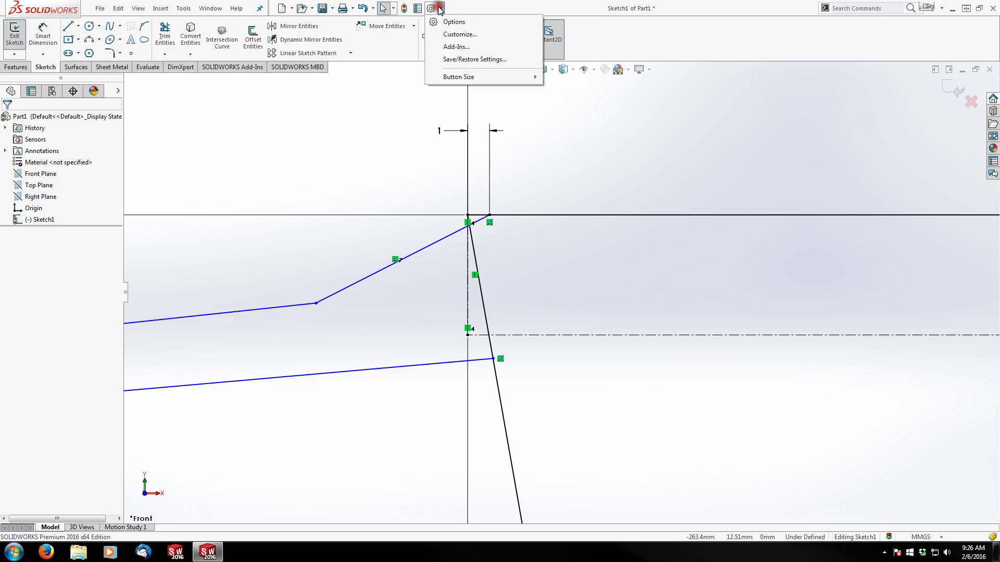
{"action": "left_click", "coordinate": [457, 47]}
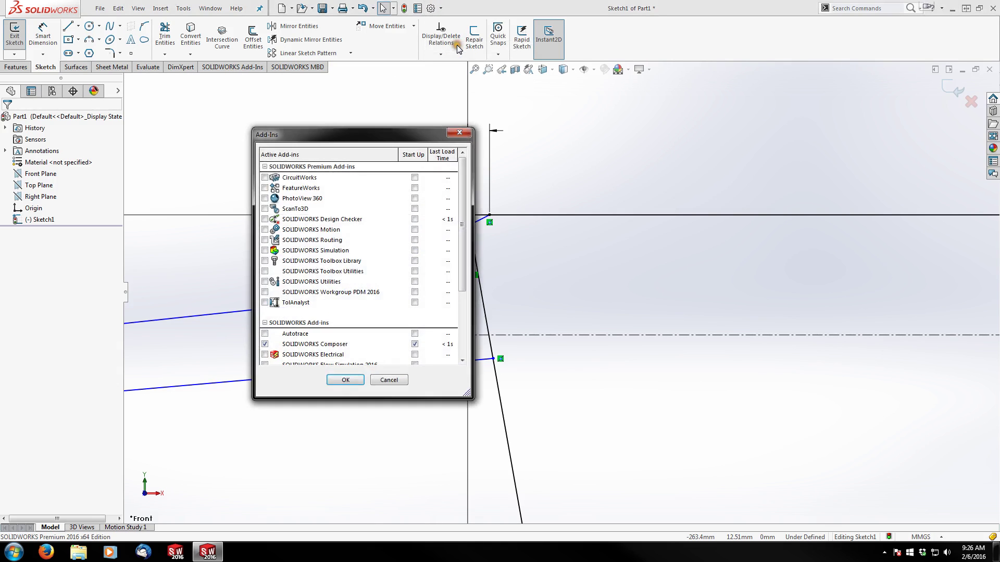
{"action": "left_click", "coordinate": [459, 133]}
Step: Browse the Sketch category commands in the Customize dialog, then close it
{"action": "left_click", "coordinate": [441, 8]}
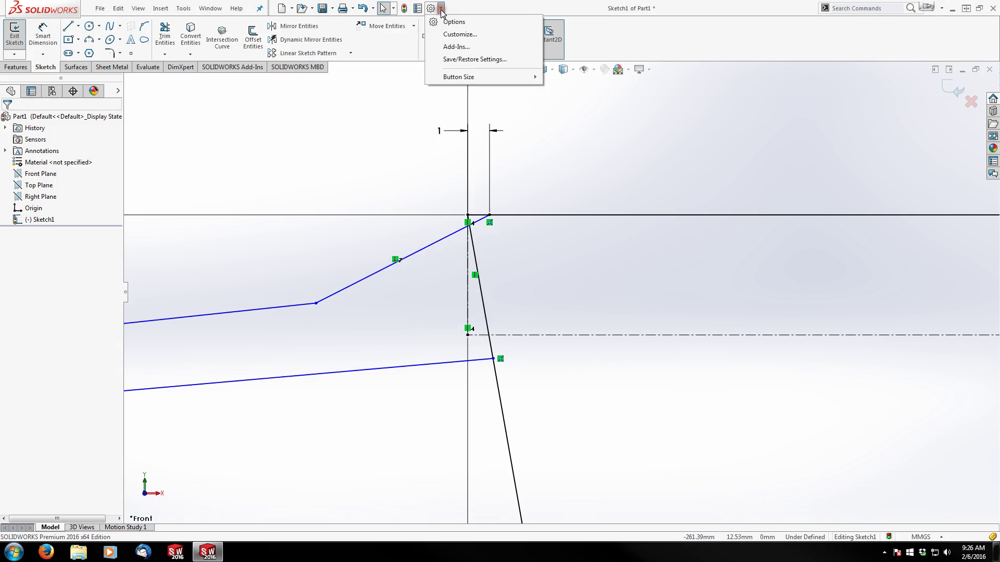
{"action": "left_click", "coordinate": [455, 36]}
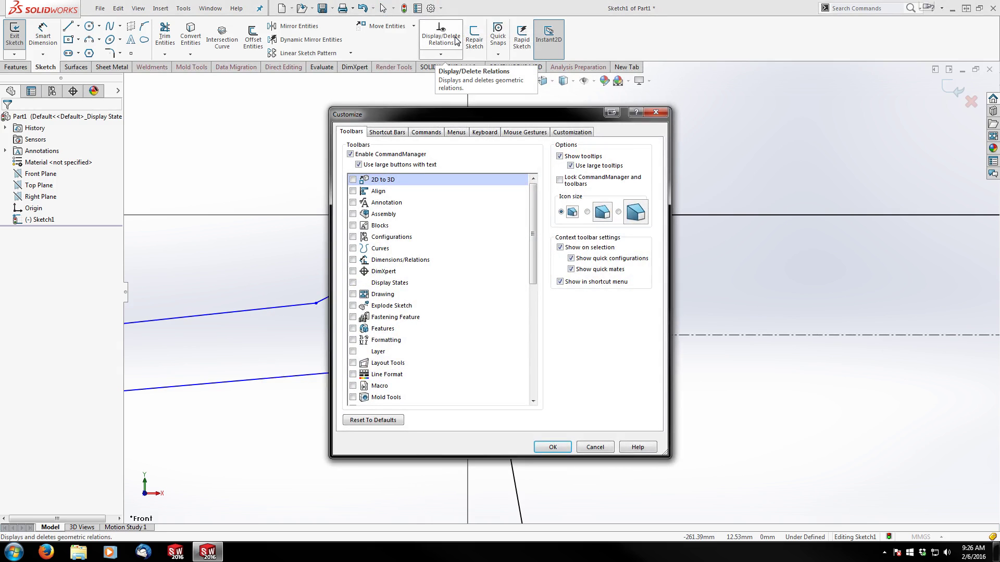
{"action": "left_click", "coordinate": [427, 132]}
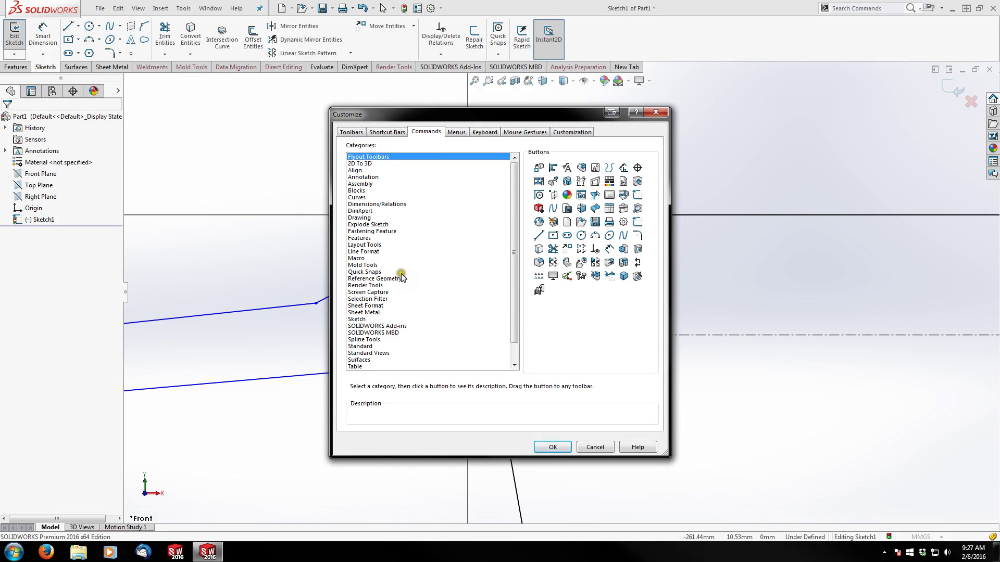
{"action": "left_click", "coordinate": [356, 319]}
{"action": "left_click", "coordinate": [357, 320]}
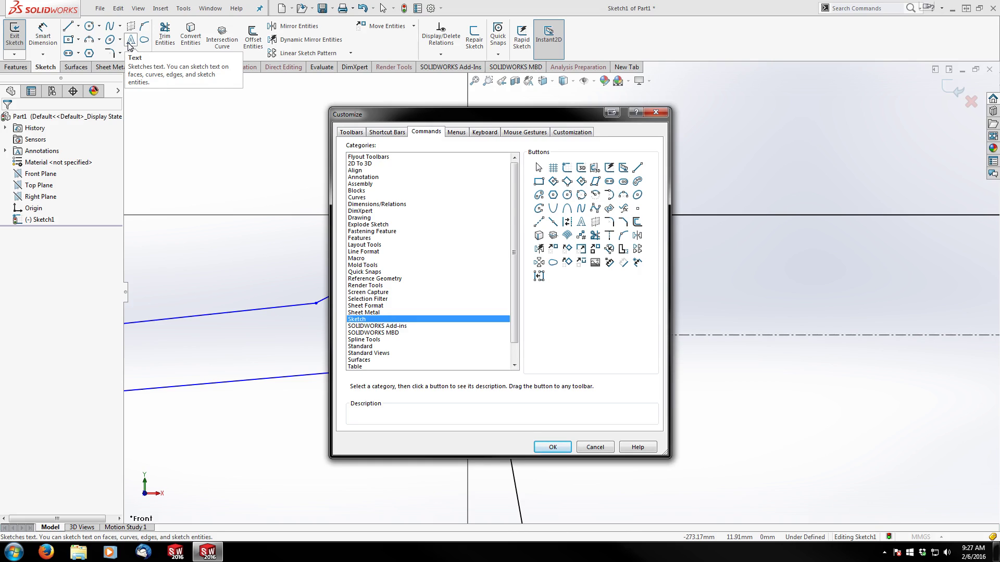
{"action": "left_click", "coordinate": [657, 114]}
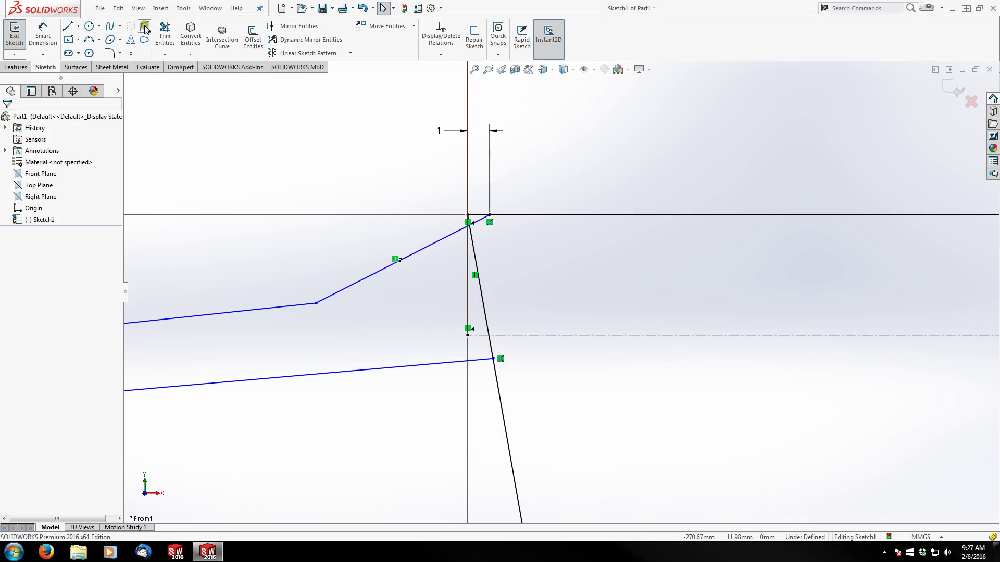
Step: Split the top horizontal and steep lines near the corner, moving the top split point toward the slanted line
{"action": "left_click", "coordinate": [146, 29]}
{"action": "scroll", "coordinate": [469, 213], "scroll_direction": "down", "scroll_amount": 8}
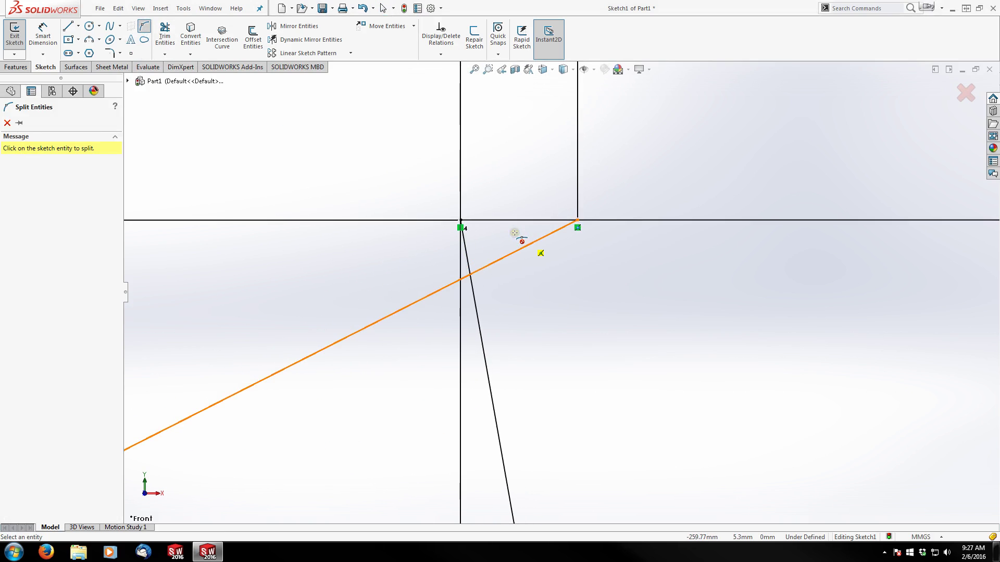
{"action": "left_click", "coordinate": [509, 255]}
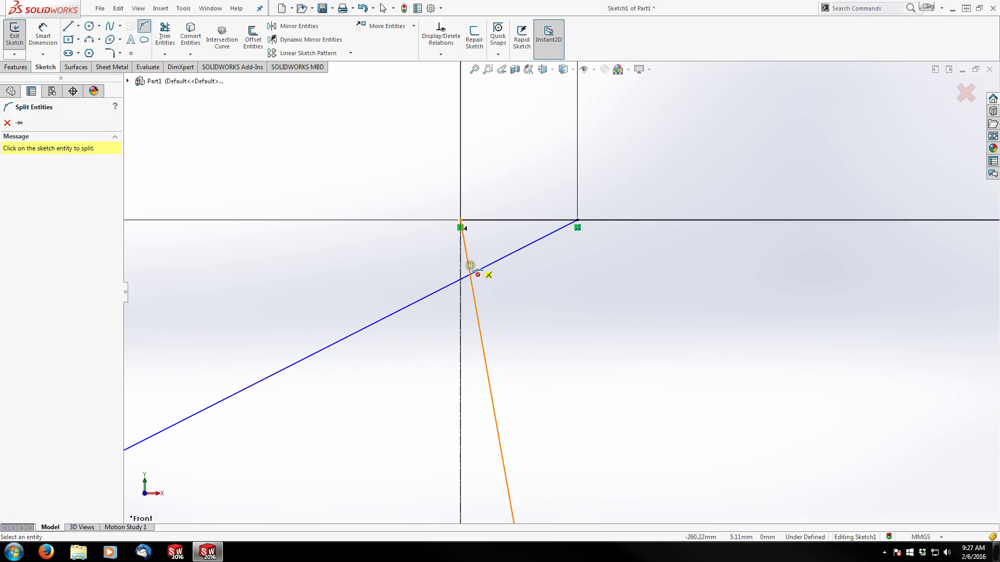
{"action": "left_click", "coordinate": [541, 221]}
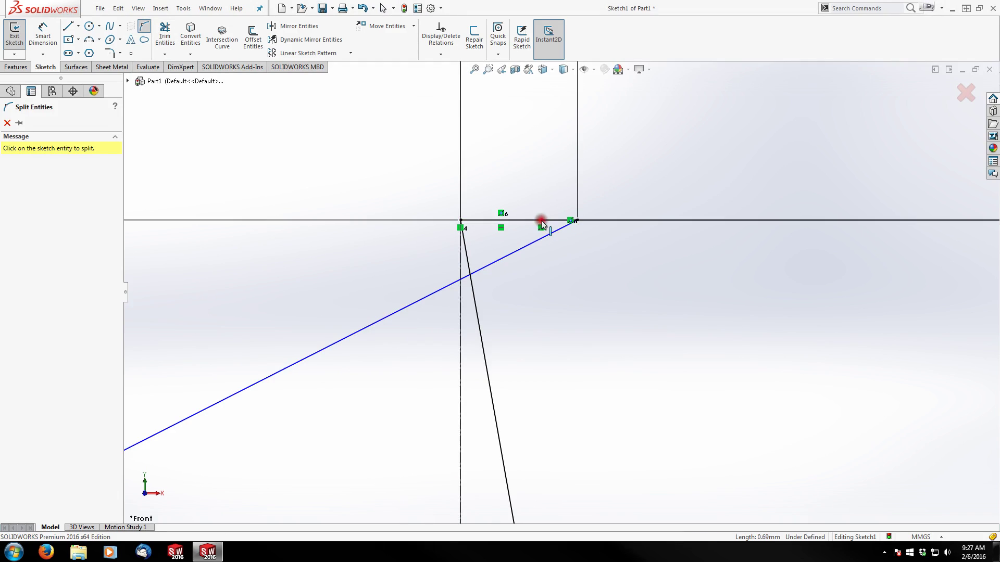
{"action": "left_click", "coordinate": [467, 263]}
{"action": "key", "text": "Escape"}
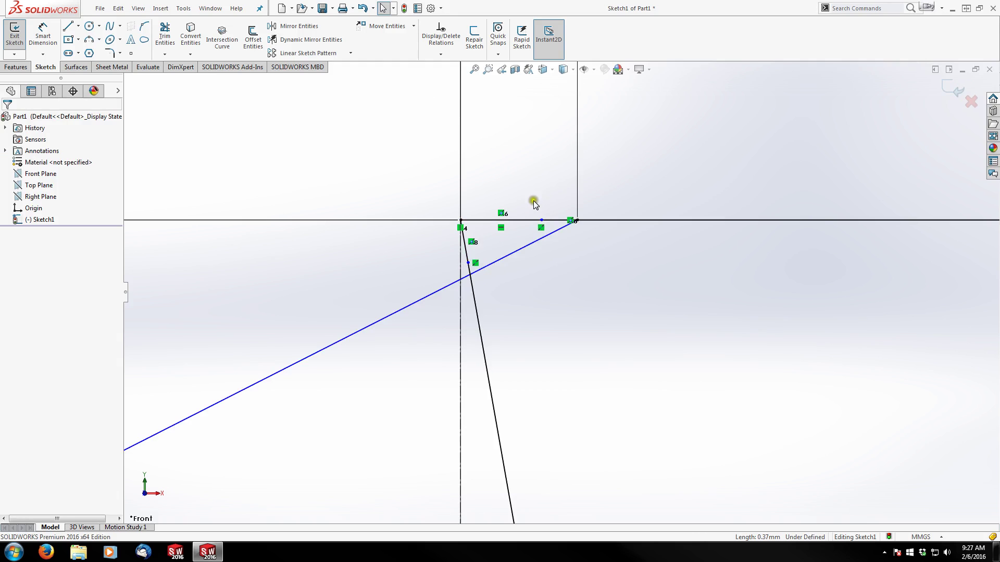
{"action": "left_click_drag", "start_coordinate": [542, 220], "coordinate": [580, 223]}
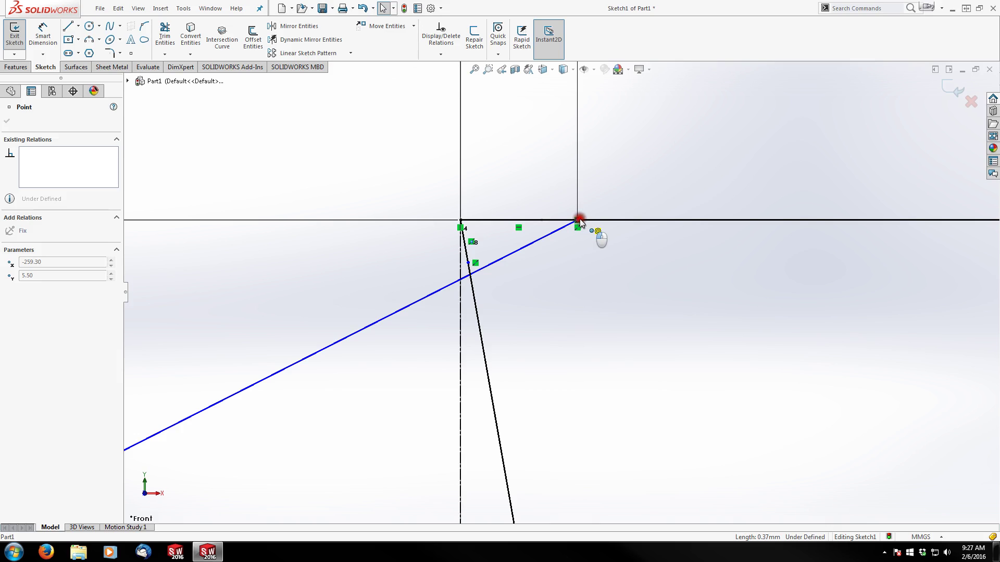
Step: Snap both split points onto the slanted line and make the short top and steep pieces construction geometry
{"action": "left_click_drag", "start_coordinate": [580, 223], "coordinate": [579, 221]}
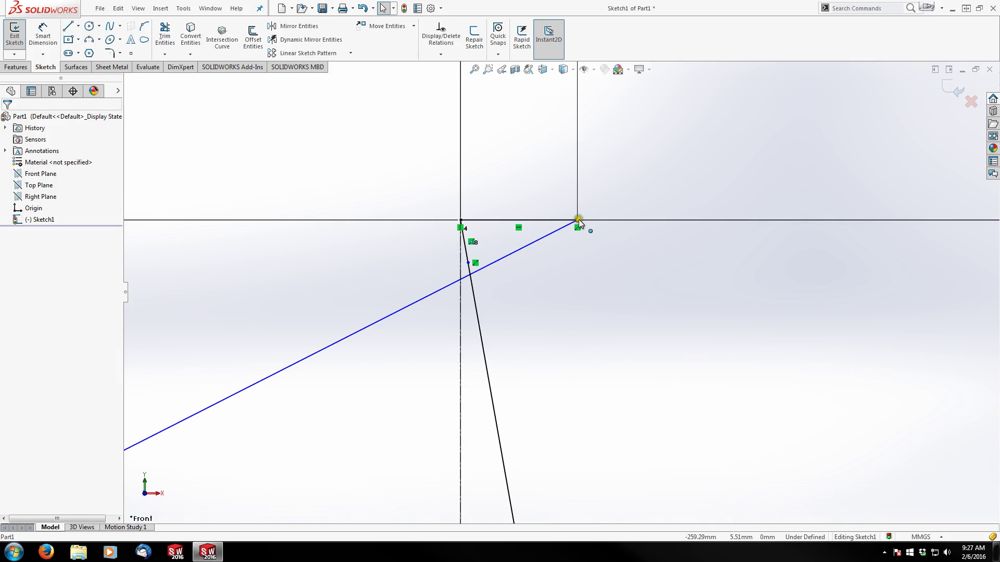
{"action": "left_click", "coordinate": [556, 219]}
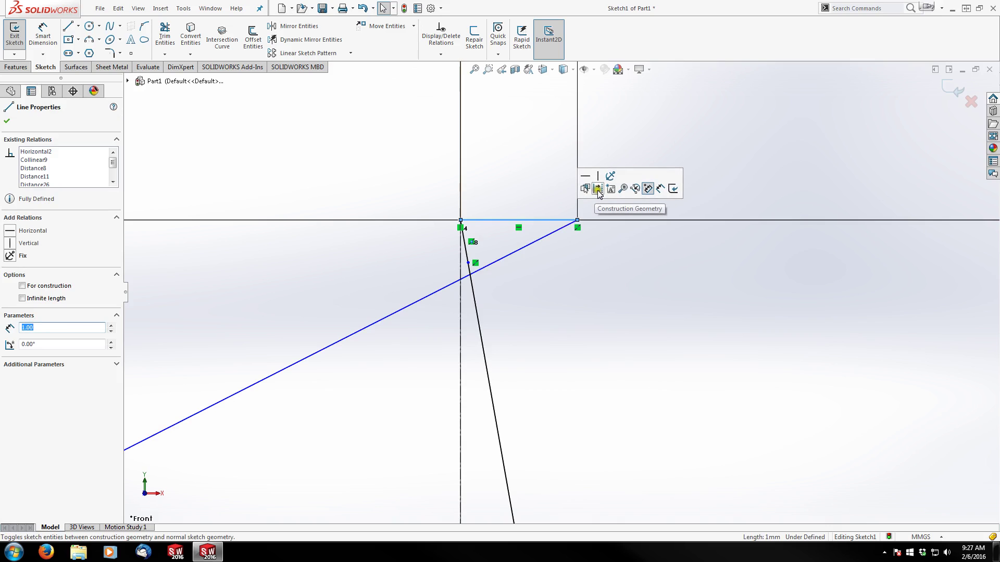
{"action": "left_click", "coordinate": [598, 189]}
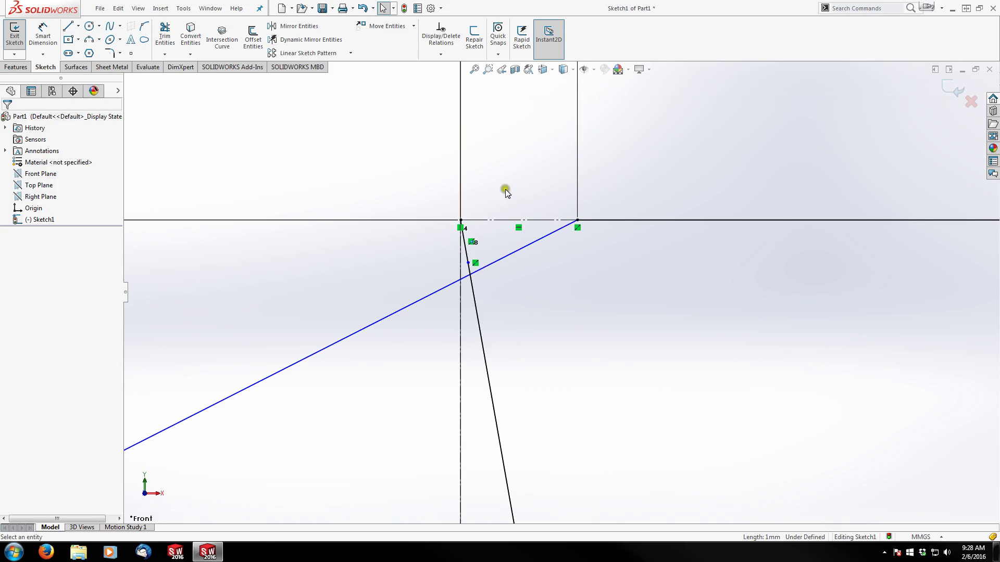
{"action": "left_click_drag", "start_coordinate": [469, 264], "coordinate": [468, 272]}
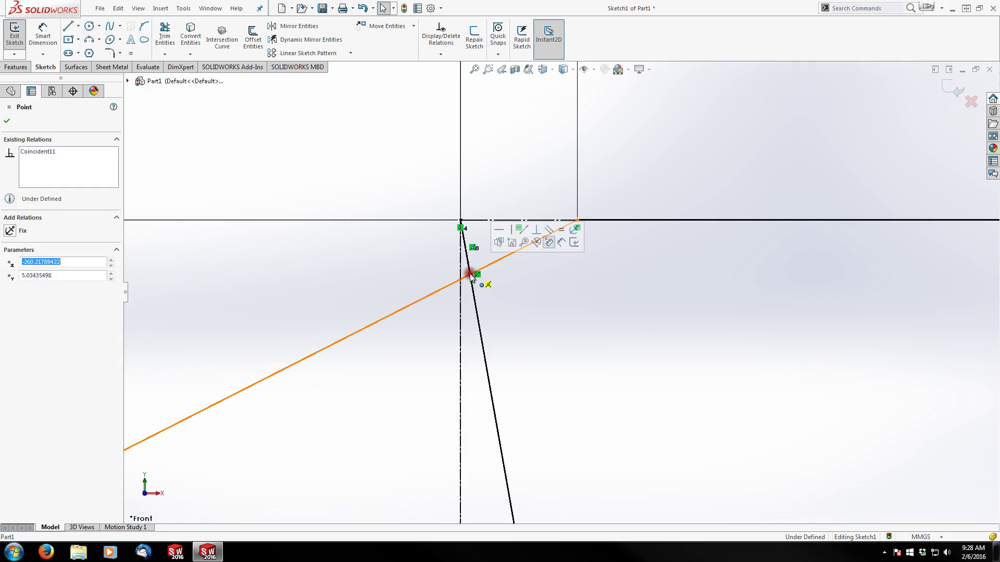
{"action": "left_click", "coordinate": [467, 267]}
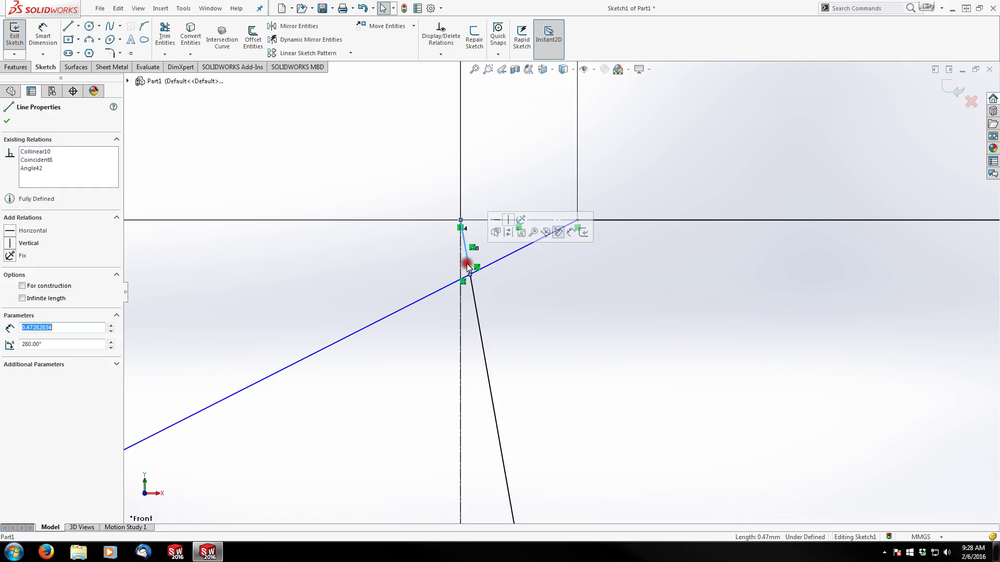
{"action": "left_click", "coordinate": [509, 233]}
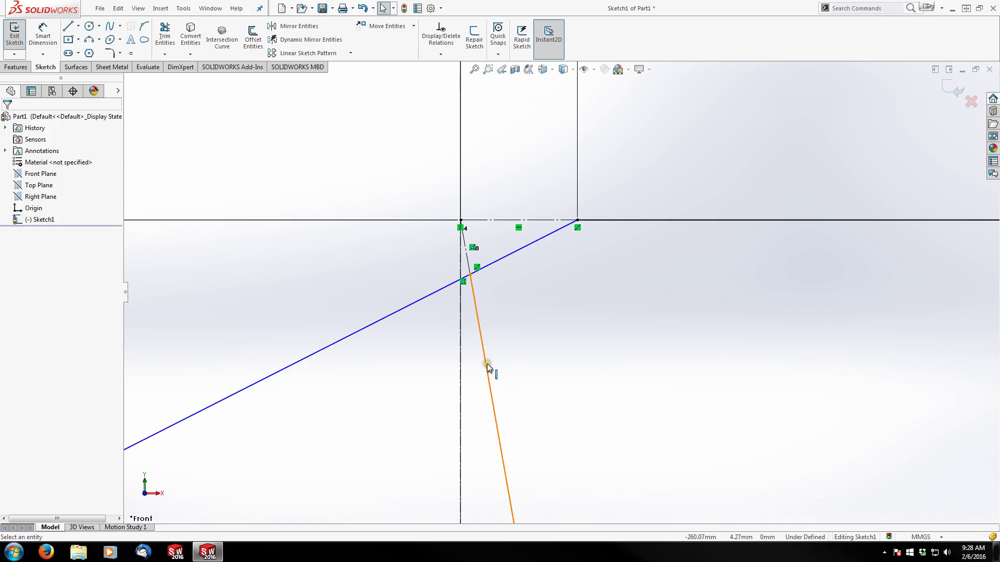
{"action": "left_click", "coordinate": [872, 406]}
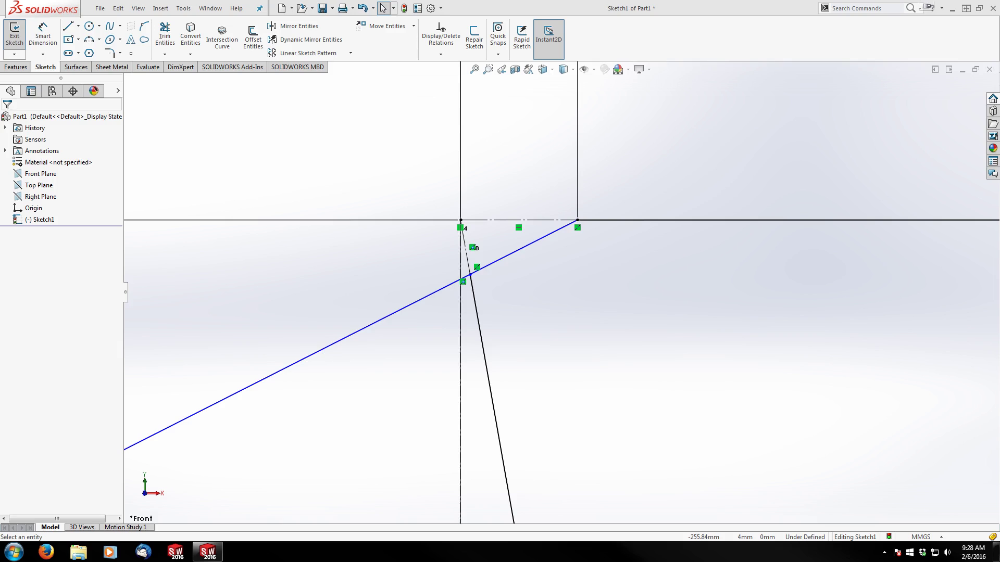
{"action": "left_click", "coordinate": [406, 359]}
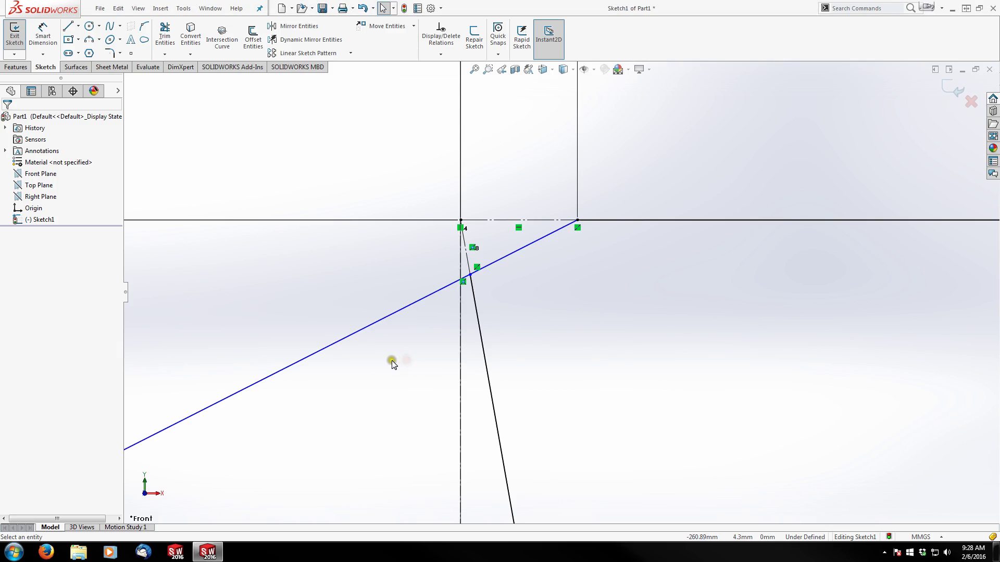
Step: Dimension the bend vertex to the long slanted line at 5 mm
{"action": "left_click", "coordinate": [333, 306]}
{"action": "left_click", "coordinate": [42, 37]}
{"action": "left_click", "coordinate": [350, 327]}
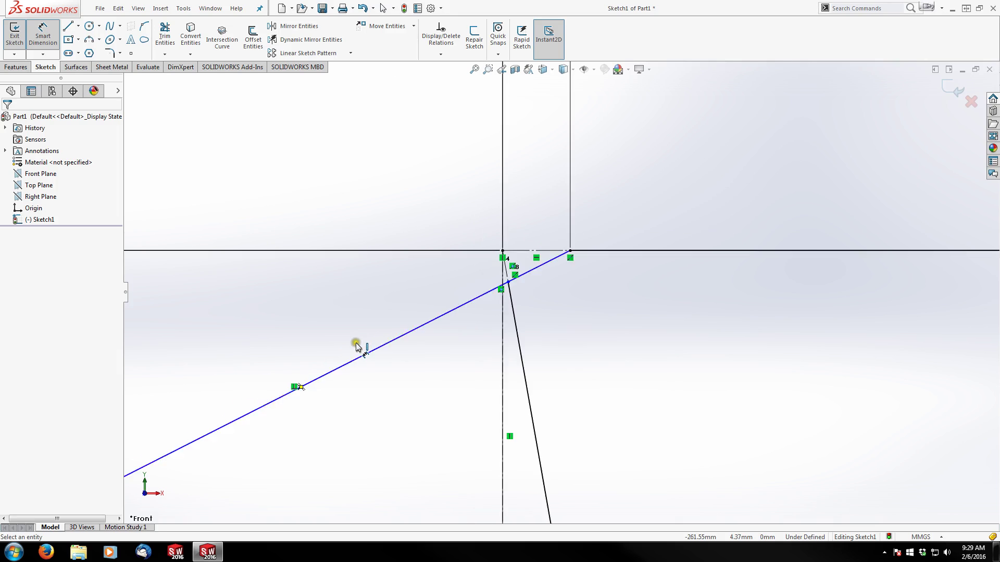
{"action": "left_click", "coordinate": [357, 346]}
{"action": "left_click", "coordinate": [319, 388]}
{"action": "left_click_drag", "start_coordinate": [319, 388], "coordinate": [624, 251]}
{"action": "left_click", "coordinate": [624, 251]}
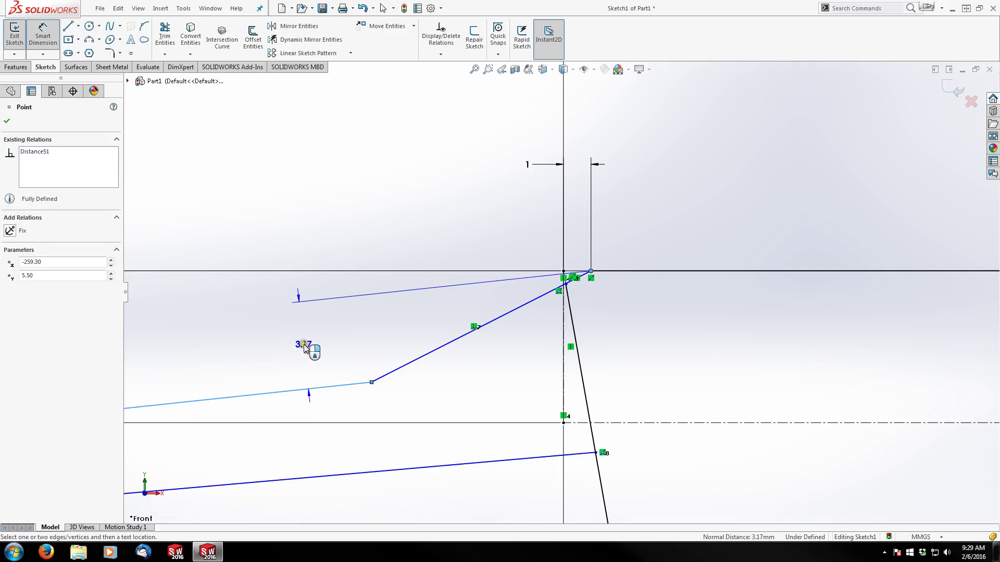
{"action": "left_click", "coordinate": [304, 345]}
{"action": "type", "text": "5"}
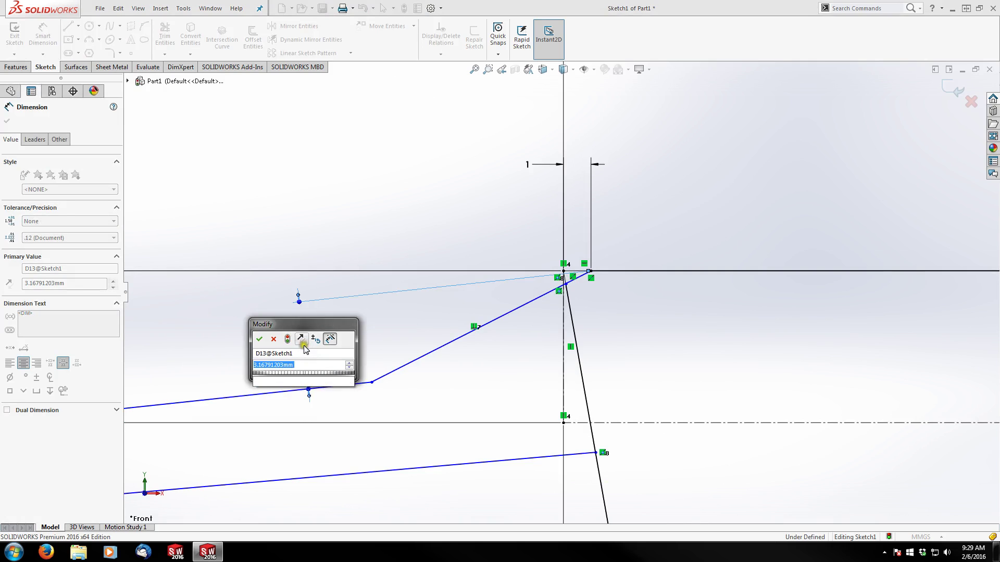
{"action": "key", "text": "Return"}
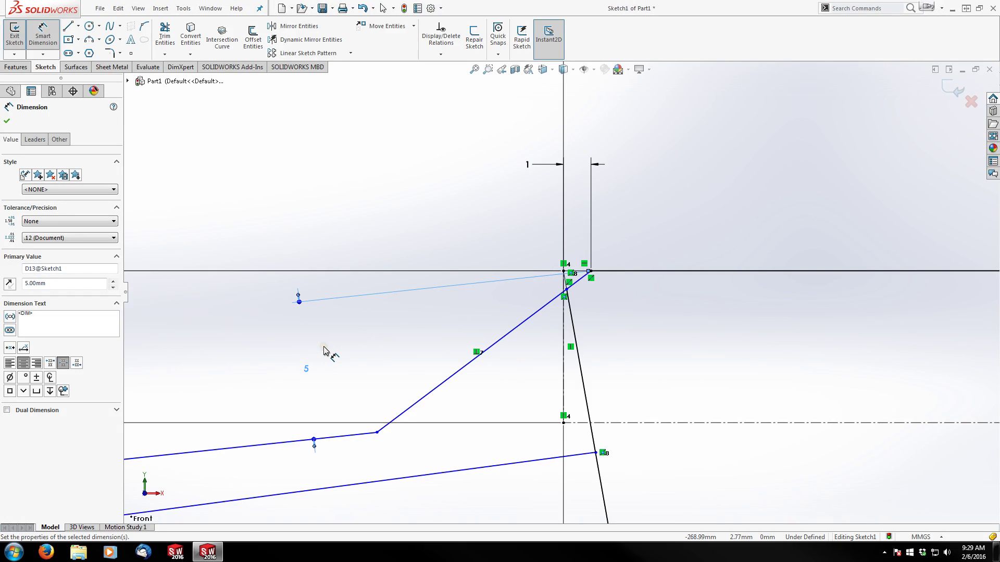
Step: Set a 150° angle between the bend's lower line and its angled line
{"action": "scroll", "coordinate": [384, 359], "scroll_direction": "up", "scroll_amount": 4}
{"action": "scroll", "coordinate": [420, 368], "scroll_direction": "down", "scroll_amount": 3}
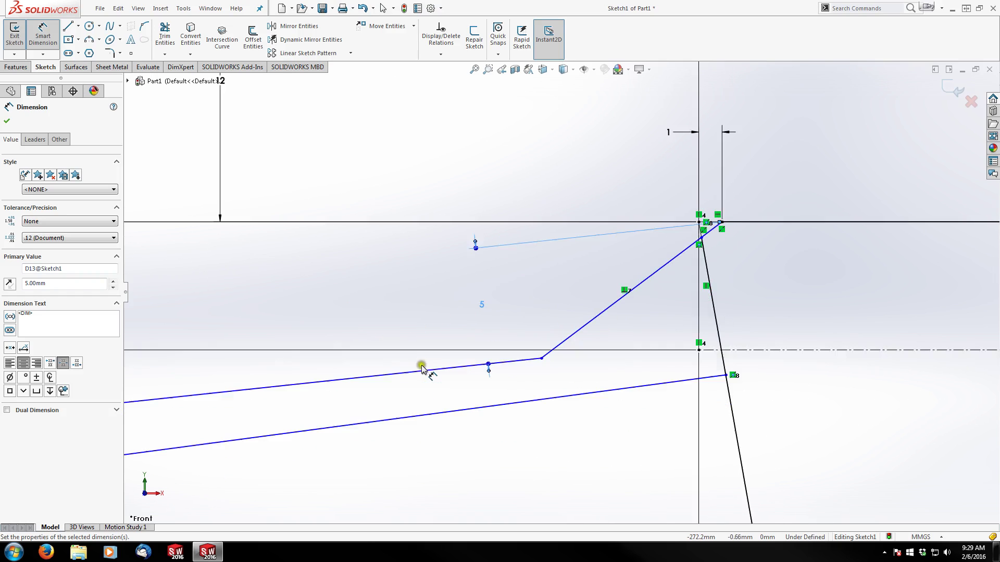
{"action": "left_click", "coordinate": [429, 372]}
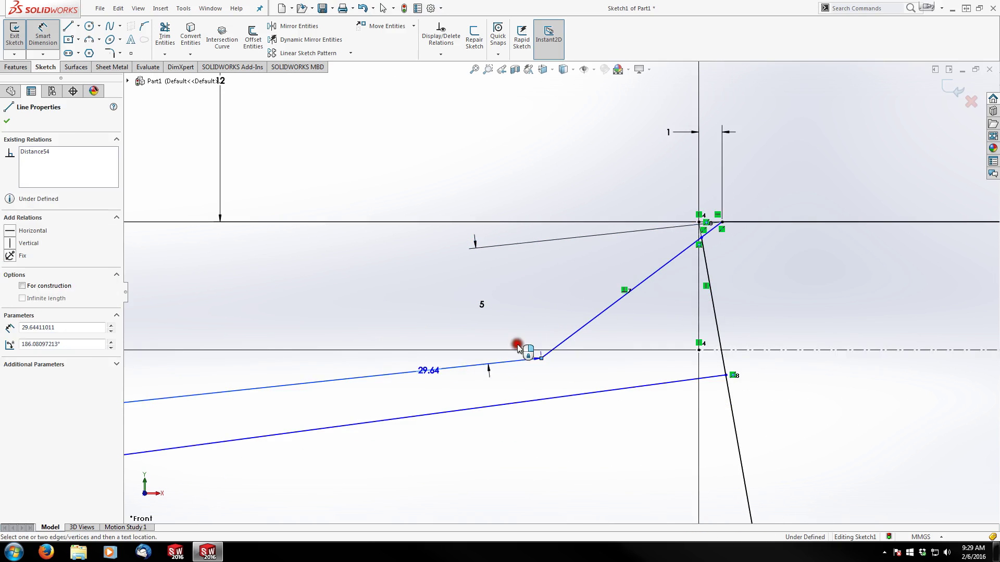
{"action": "left_click", "coordinate": [573, 329]}
{"action": "left_click", "coordinate": [508, 282]}
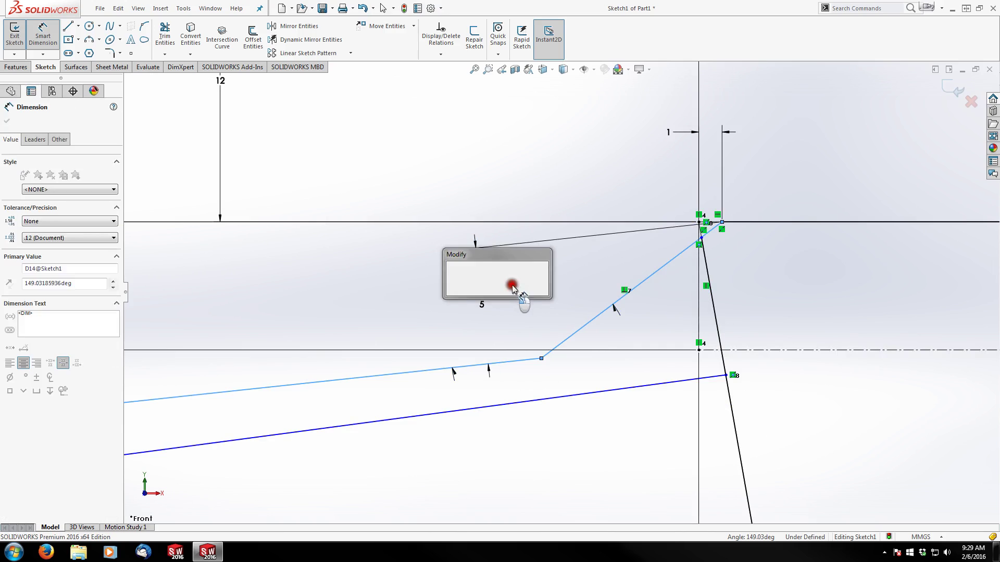
{"action": "type", "text": "150"}
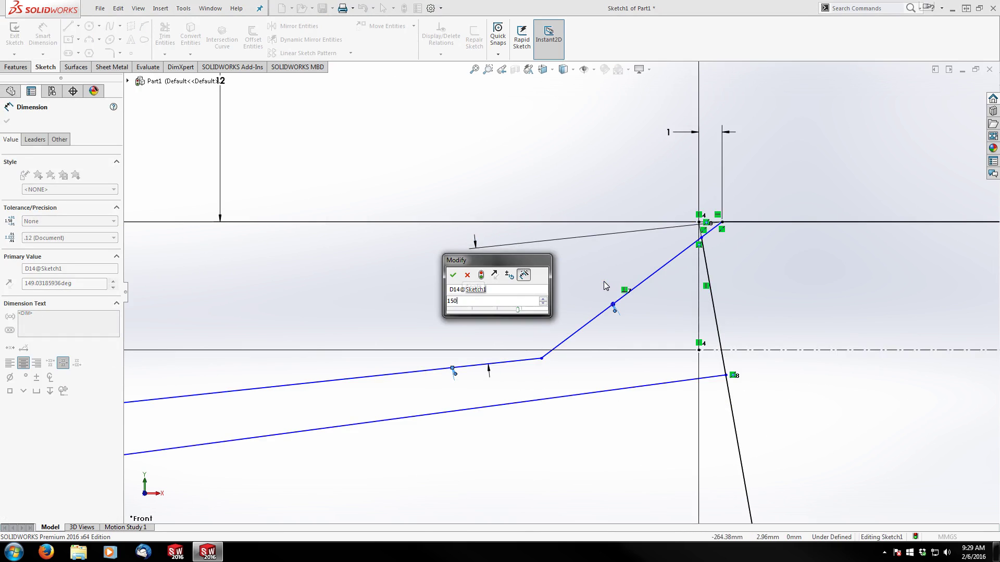
{"action": "key", "text": "Return"}
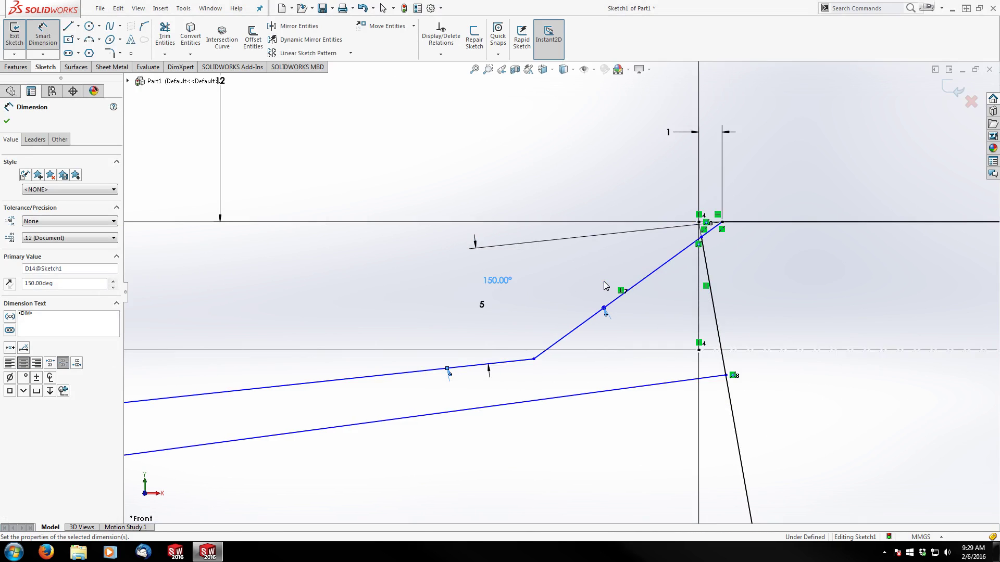
{"action": "left_click", "coordinate": [580, 260]}
{"action": "left_click", "coordinate": [576, 261]}
{"action": "left_click", "coordinate": [575, 261]}
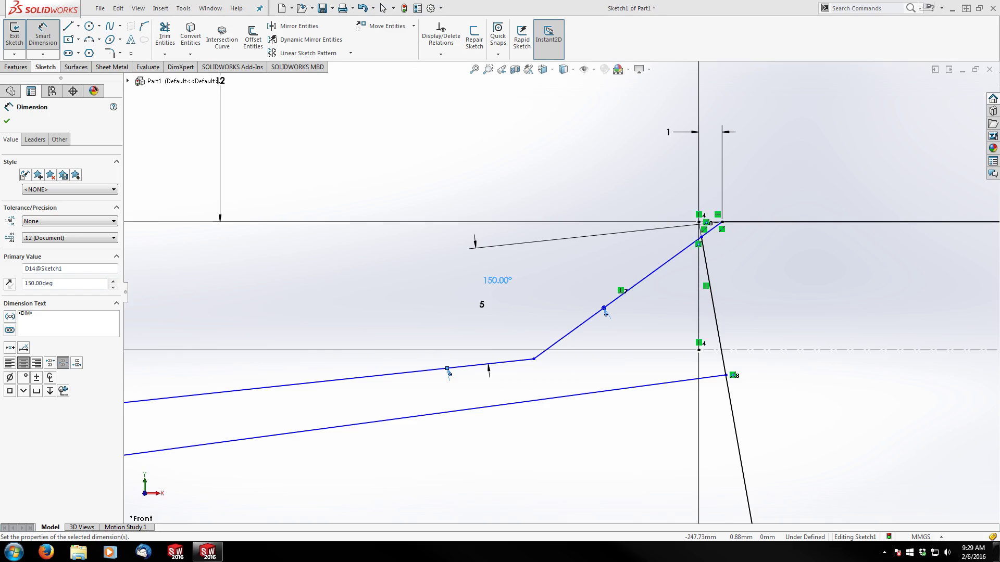
{"action": "left_click", "coordinate": [396, 461]}
{"action": "scroll", "coordinate": [396, 459], "scroll_direction": "up", "scroll_amount": 4}
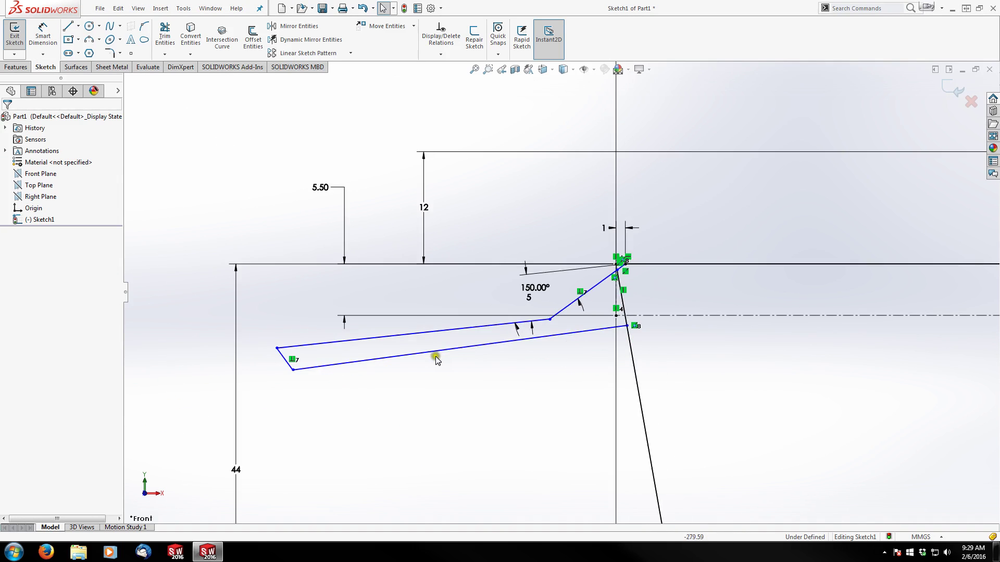
Step: Make the two long strip lines parallel
{"action": "scroll", "coordinate": [468, 325], "scroll_direction": "down", "scroll_amount": 3}
{"action": "left_click", "coordinate": [509, 322]}
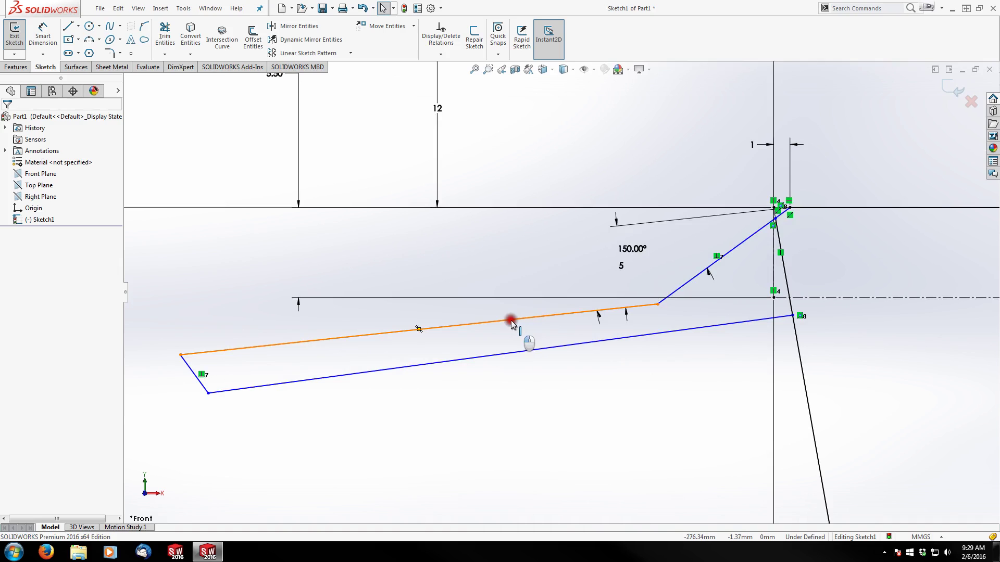
{"action": "left_click", "coordinate": [518, 354], "text": "ctrl"}
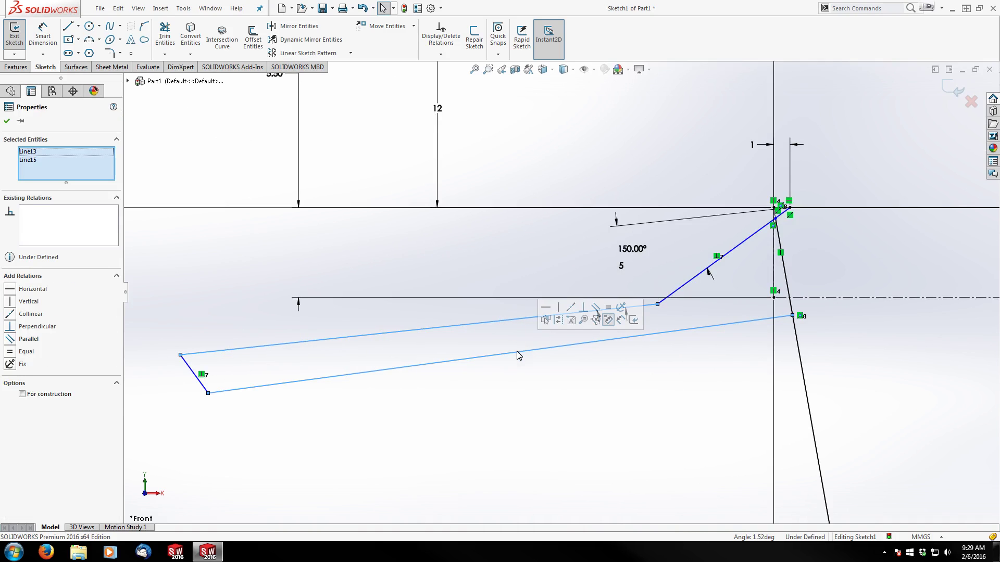
{"action": "left_click", "coordinate": [508, 383]}
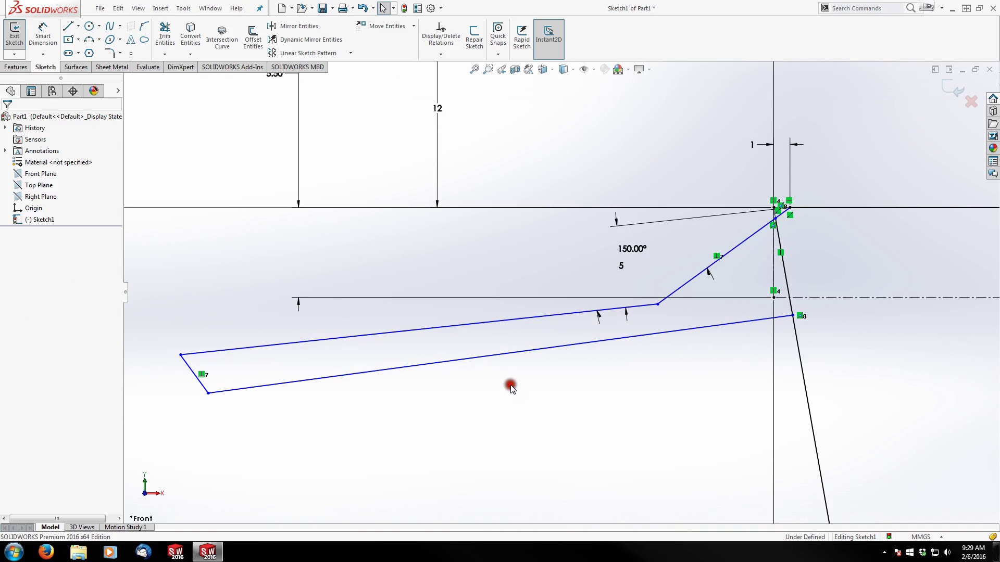
{"action": "left_click", "coordinate": [492, 325]}
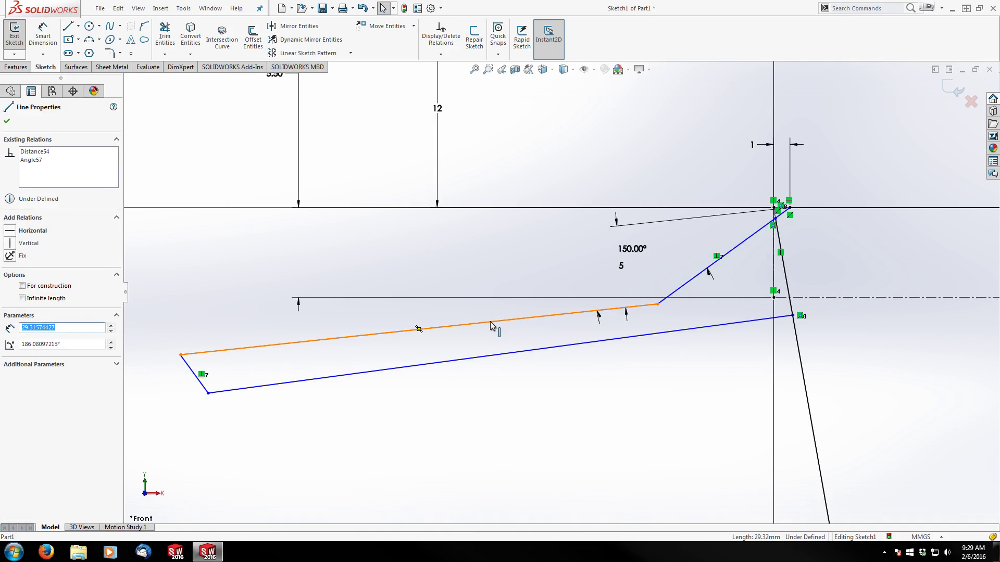
{"action": "left_click", "coordinate": [520, 353], "text": "ctrl"}
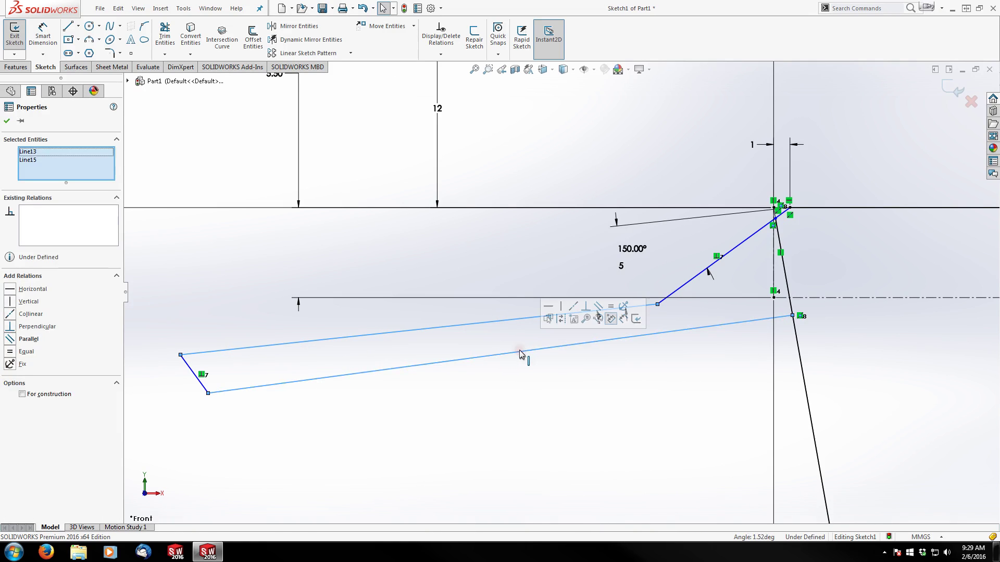
{"action": "left_click", "coordinate": [599, 308]}
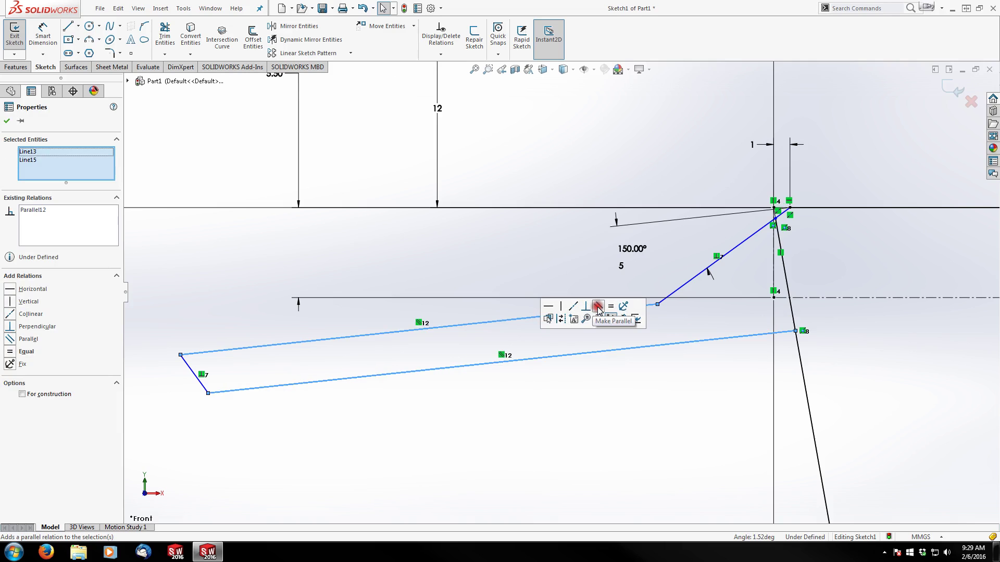
{"action": "left_click", "coordinate": [478, 405]}
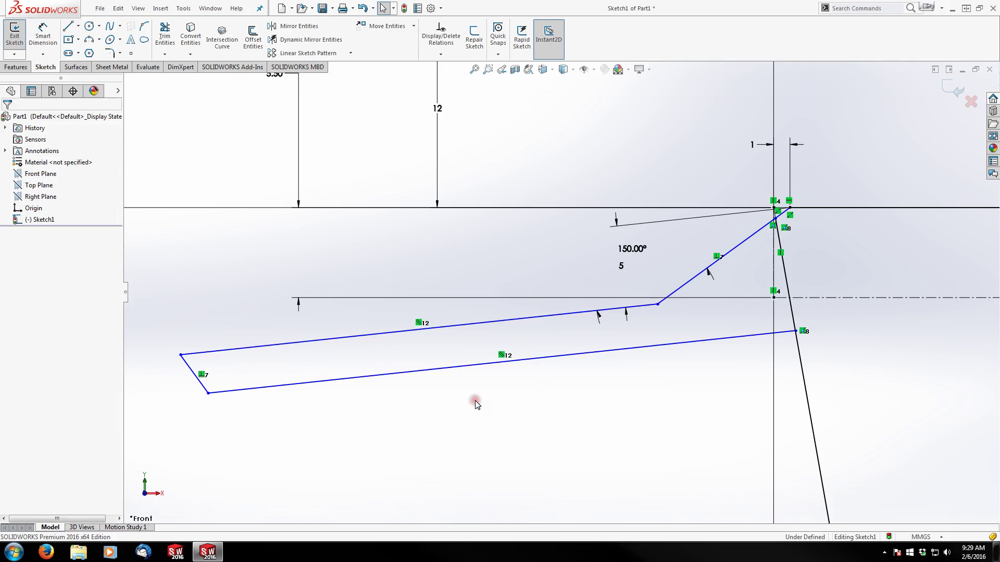
Step: Delete the old perpendicular relation and make the short left end perpendicular to the upper line
{"action": "left_click", "coordinate": [187, 367]}
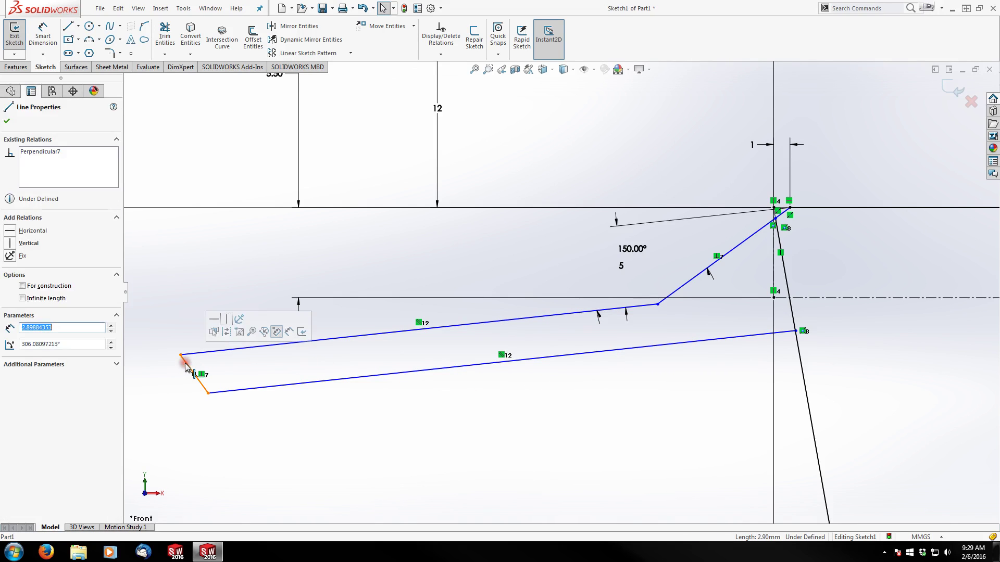
{"action": "left_click", "coordinate": [258, 388], "text": "ctrl"}
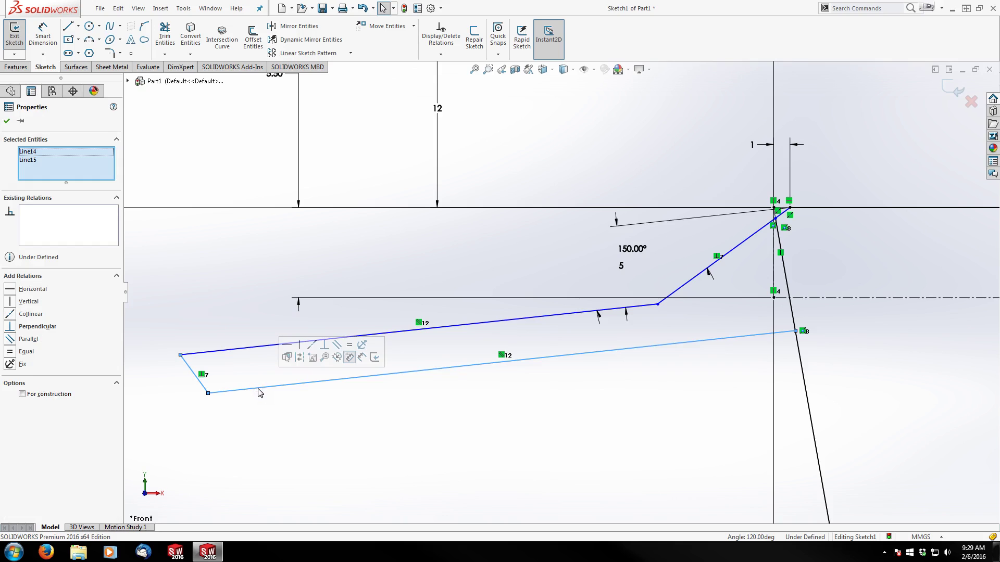
{"action": "left_click", "coordinate": [324, 345]}
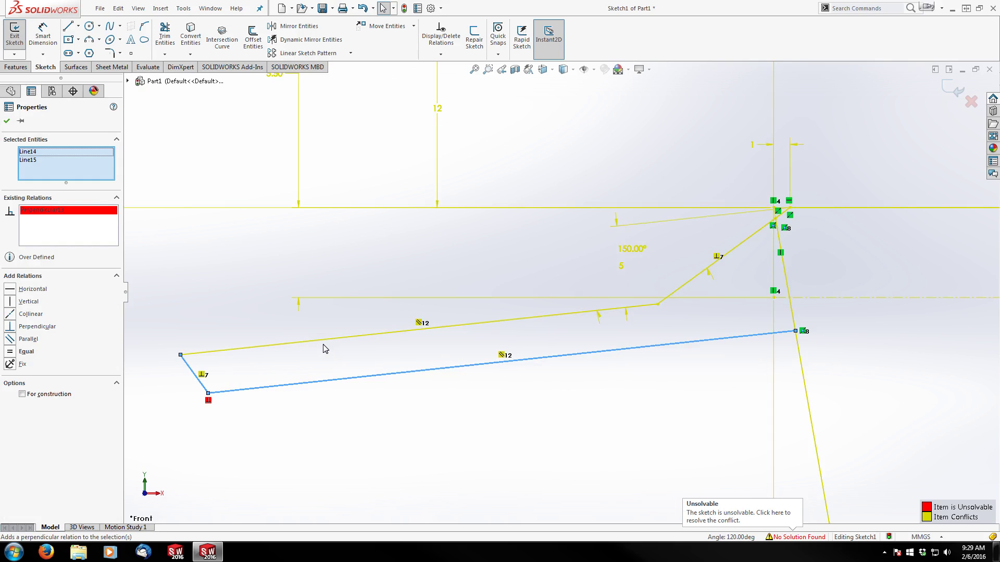
{"action": "key", "text": "ctrl+z"}
{"action": "left_click", "coordinate": [297, 404]}
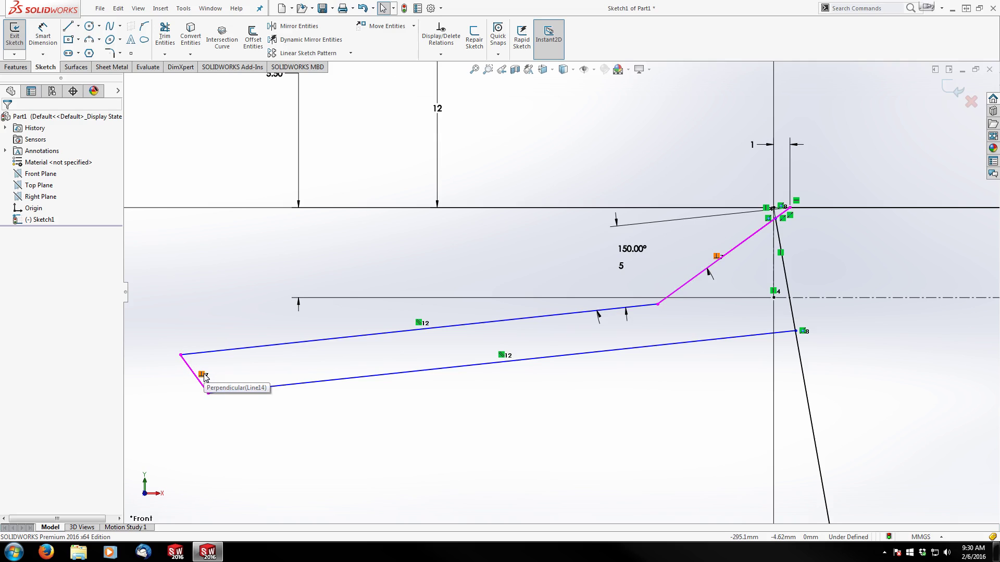
{"action": "left_click", "coordinate": [204, 374]}
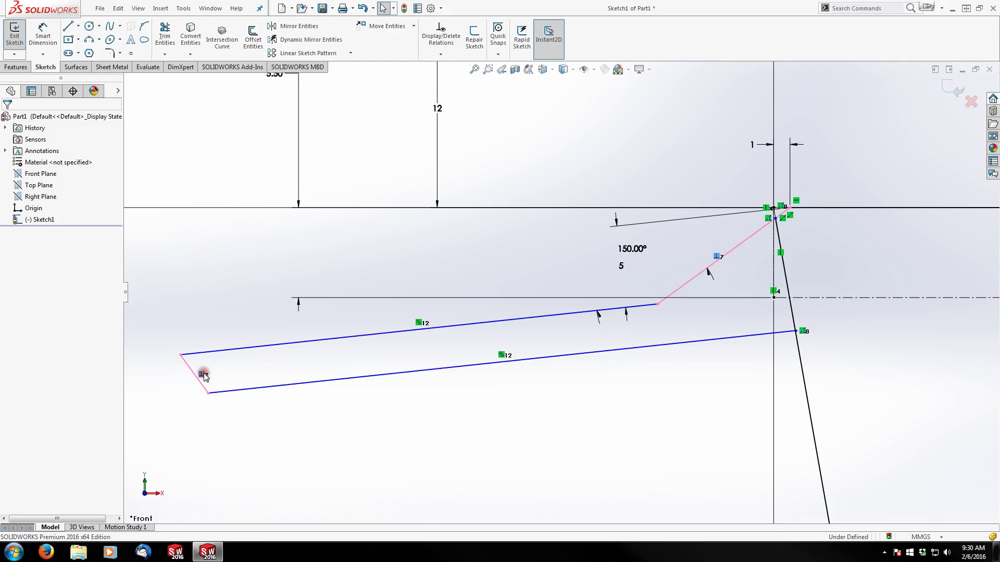
{"action": "key", "text": "Delete"}
{"action": "left_click", "coordinate": [205, 377]}
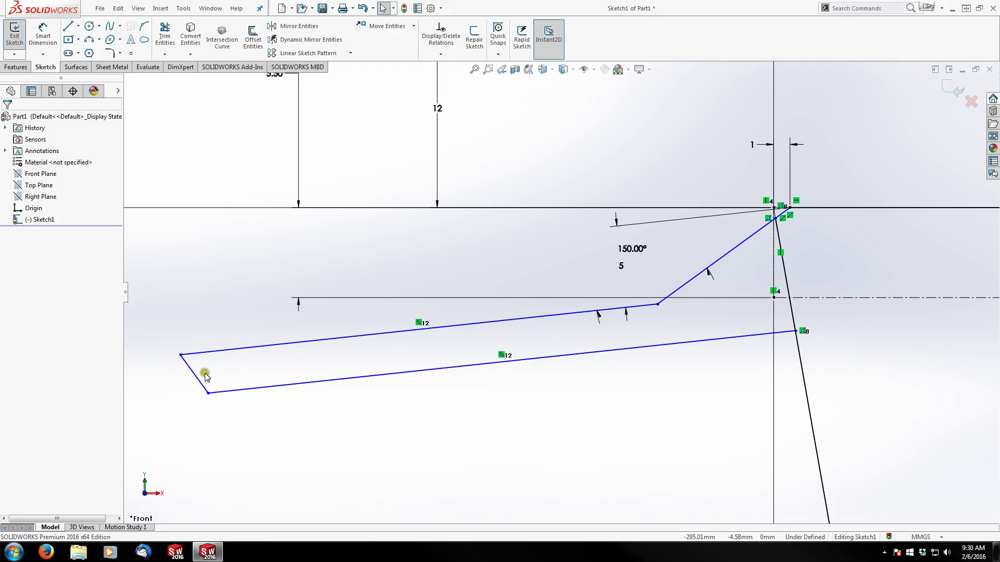
{"action": "left_click", "coordinate": [192, 368]}
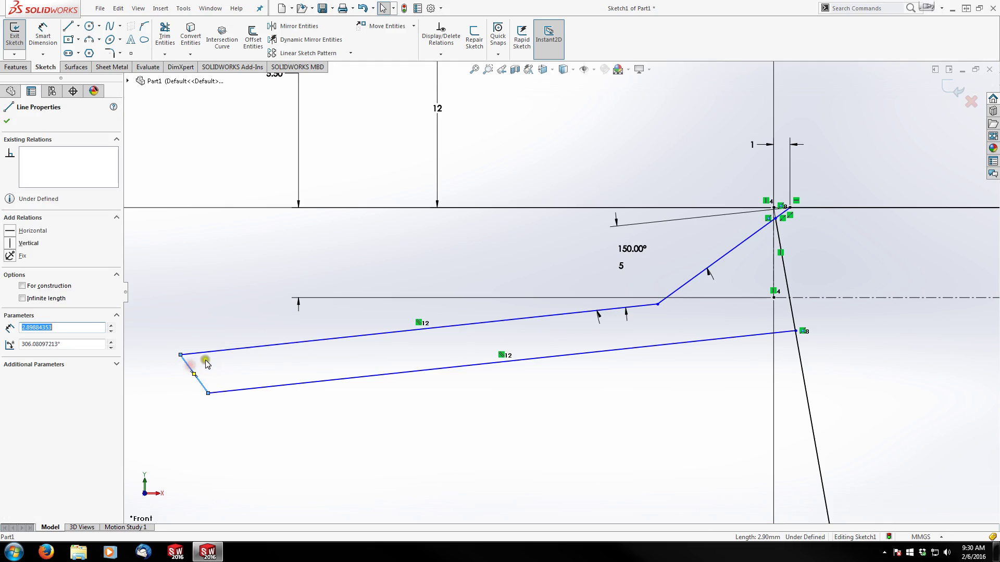
{"action": "left_click", "coordinate": [217, 350], "text": "ctrl"}
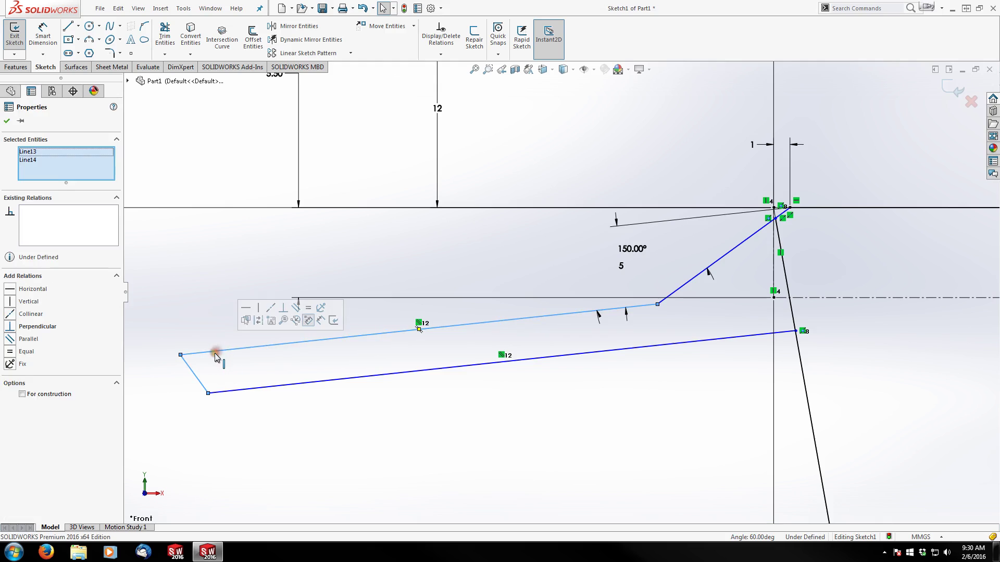
{"action": "left_click", "coordinate": [282, 309]}
{"action": "left_click", "coordinate": [328, 440]}
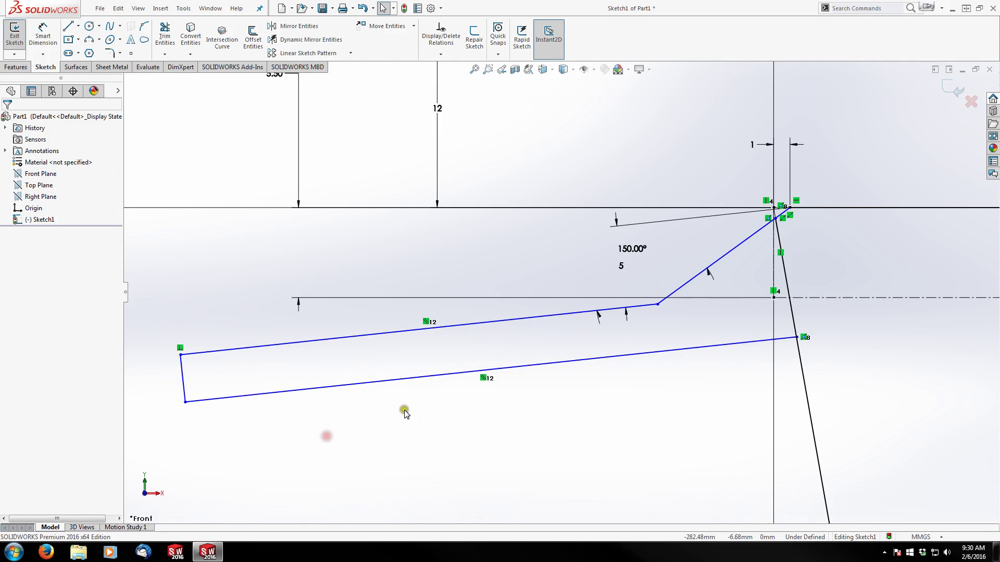
{"action": "scroll", "coordinate": [517, 356], "scroll_direction": "up", "scroll_amount": 3}
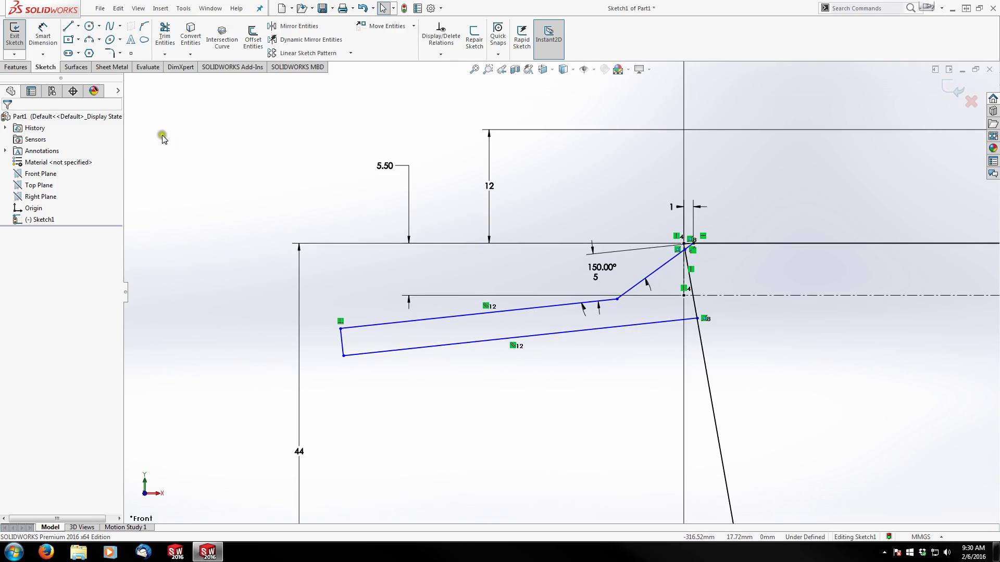
{"action": "left_click", "coordinate": [42, 34]}
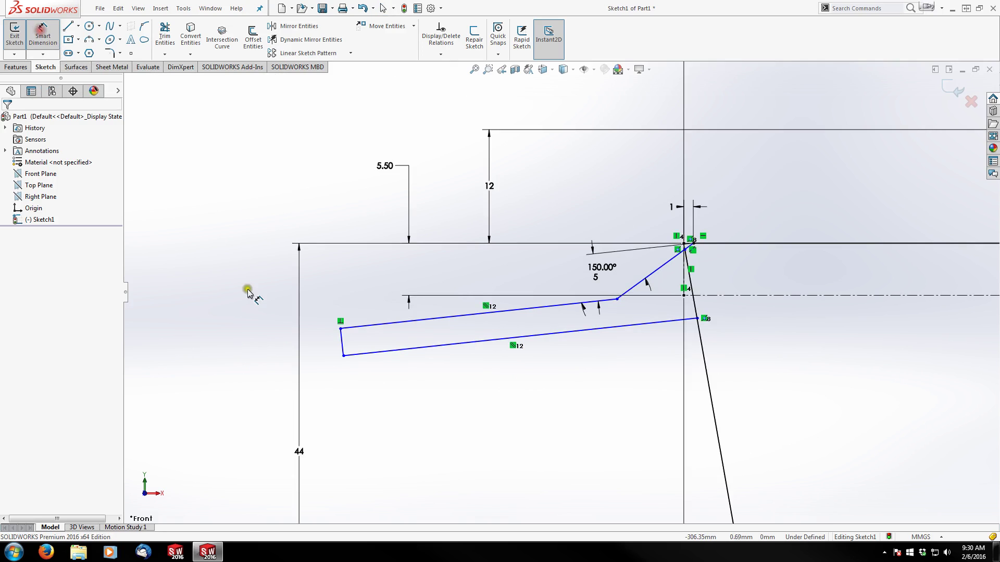
{"action": "left_click", "coordinate": [342, 336]}
{"action": "left_click", "coordinate": [710, 391]}
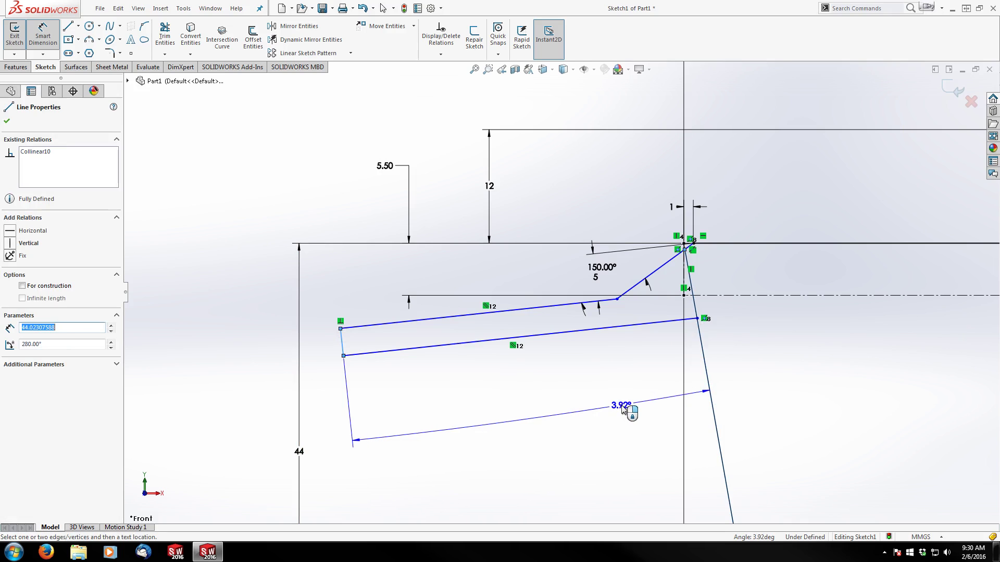
{"action": "key", "text": "Escape"}
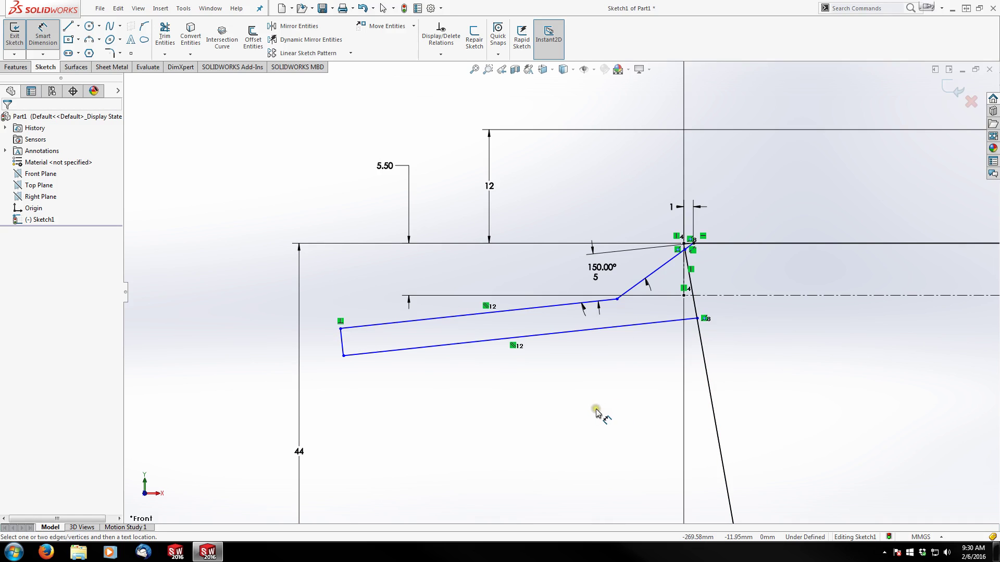
{"action": "left_click", "coordinate": [342, 350]}
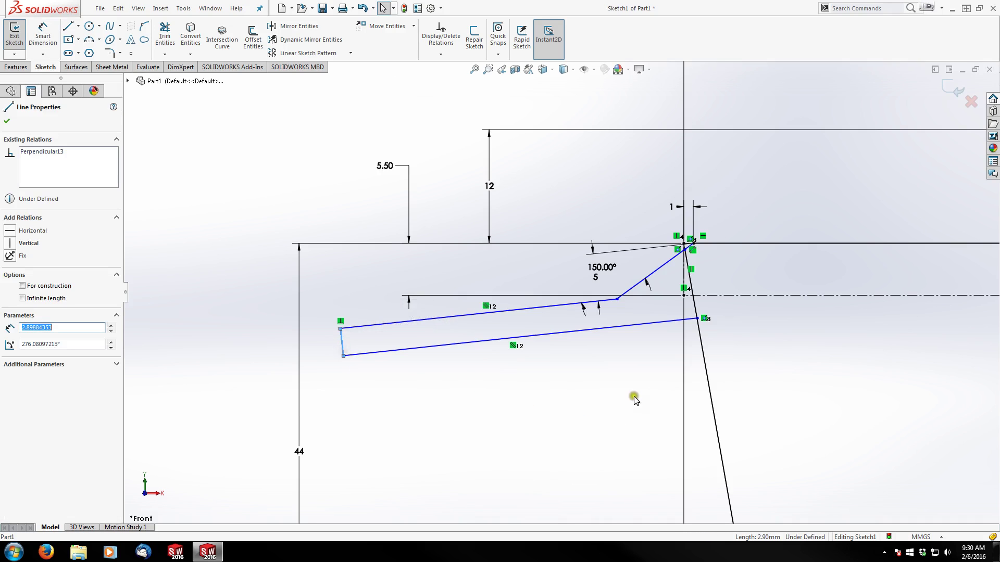
Step: Make the strip's short left end parallel to the long slanted line, then review the upper line's relations
{"action": "left_click", "coordinate": [709, 388], "text": "ctrl"}
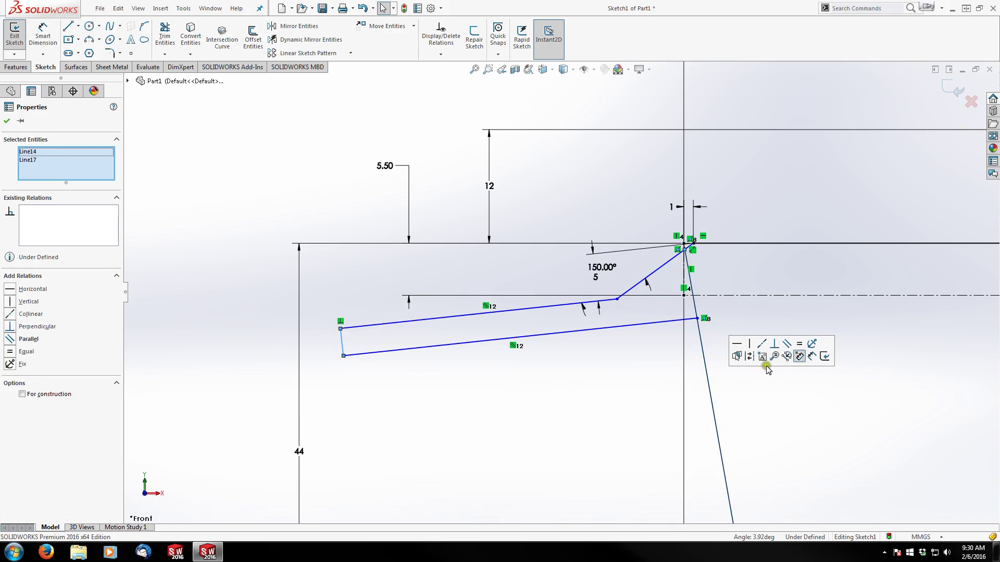
{"action": "left_click", "coordinate": [787, 344]}
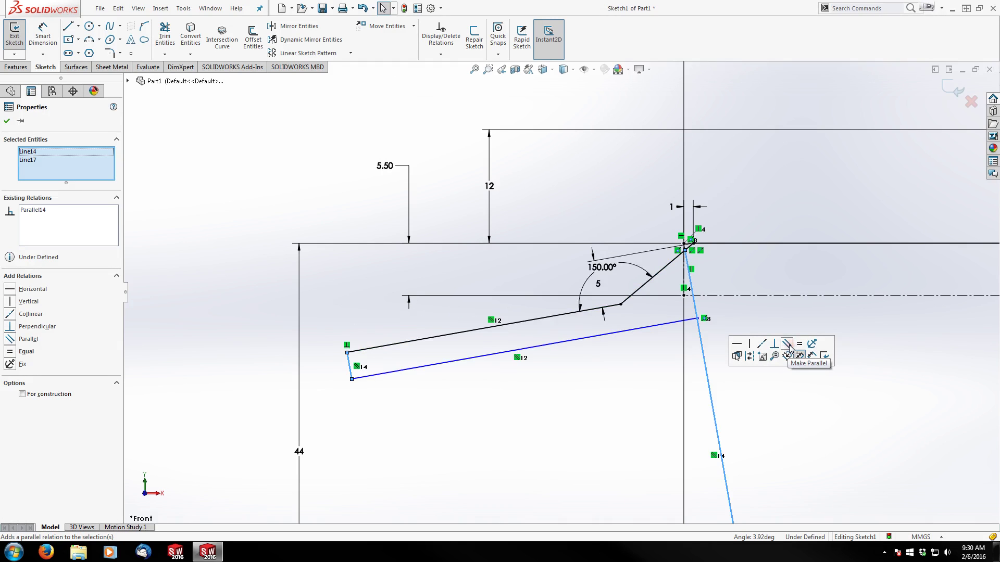
{"action": "left_click", "coordinate": [568, 417]}
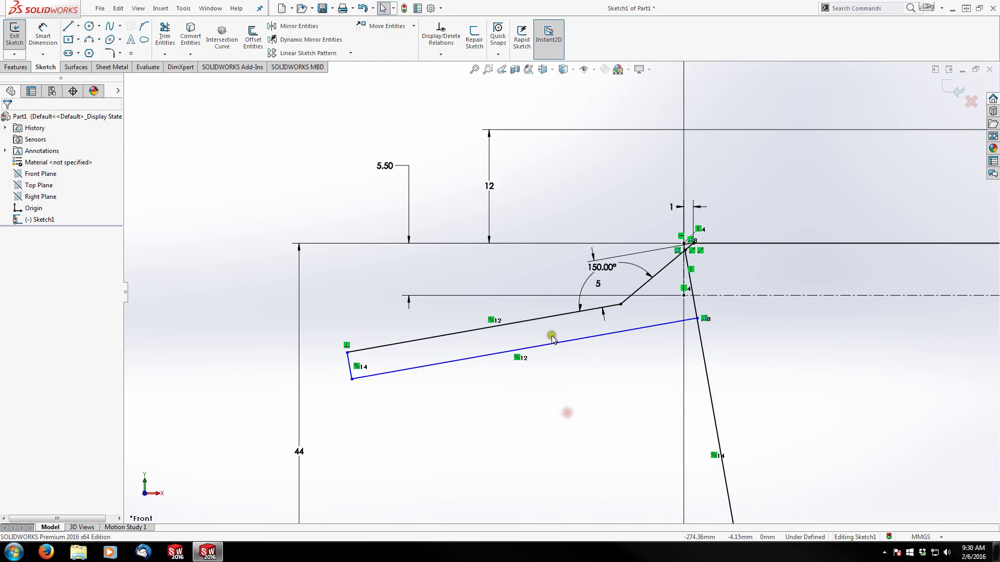
{"action": "left_click", "coordinate": [521, 322]}
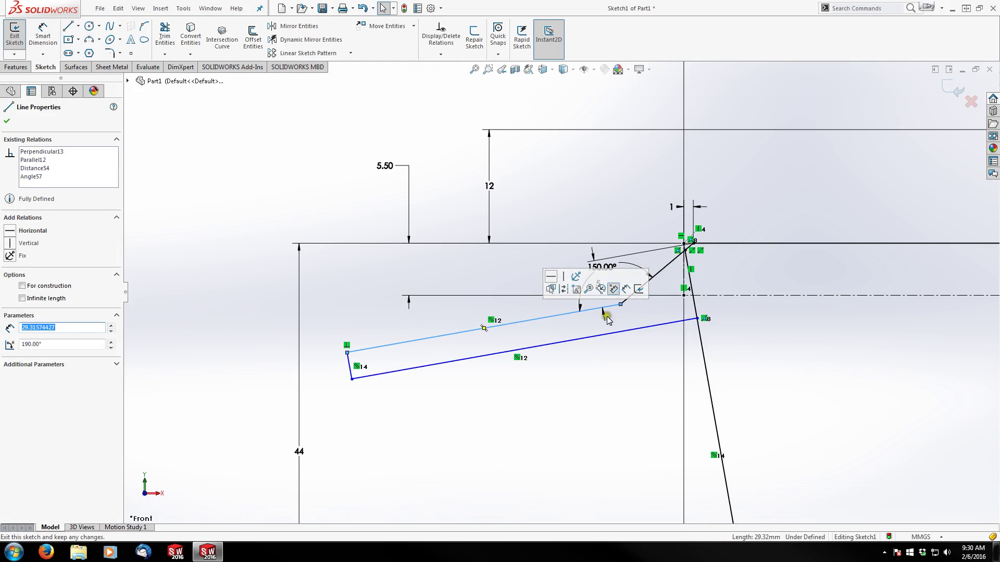
{"action": "left_click", "coordinate": [587, 368]}
Step: Dimension the short left line to the long slanted line at 37 mm
{"action": "left_click", "coordinate": [42, 37]}
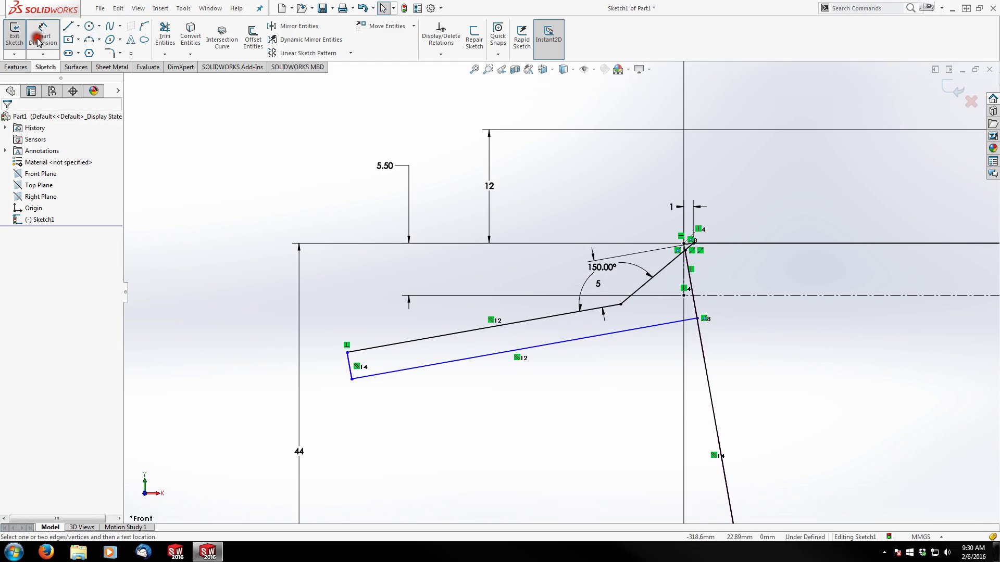
{"action": "left_click", "coordinate": [348, 375]}
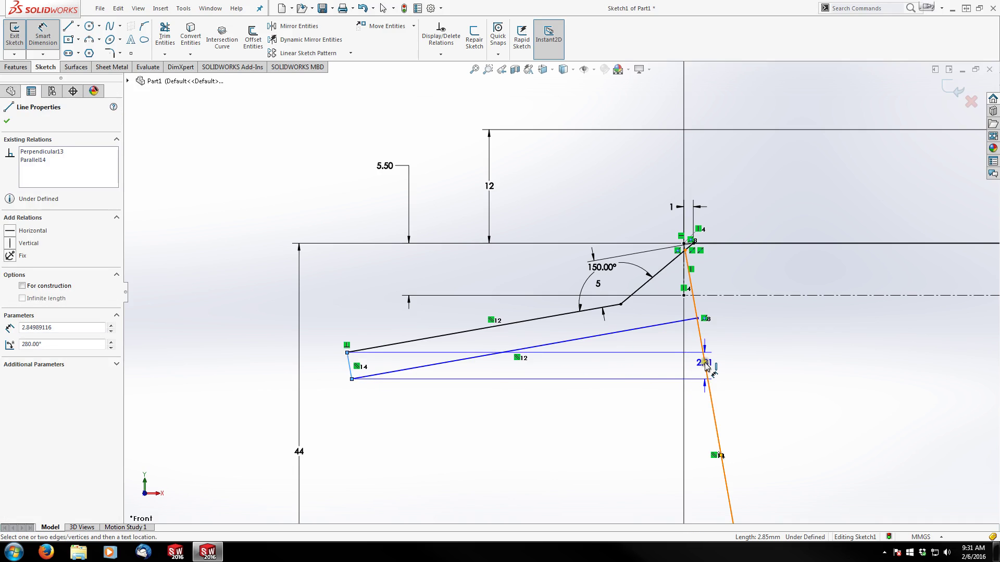
{"action": "left_click", "coordinate": [706, 369]}
{"action": "left_click", "coordinate": [546, 460]}
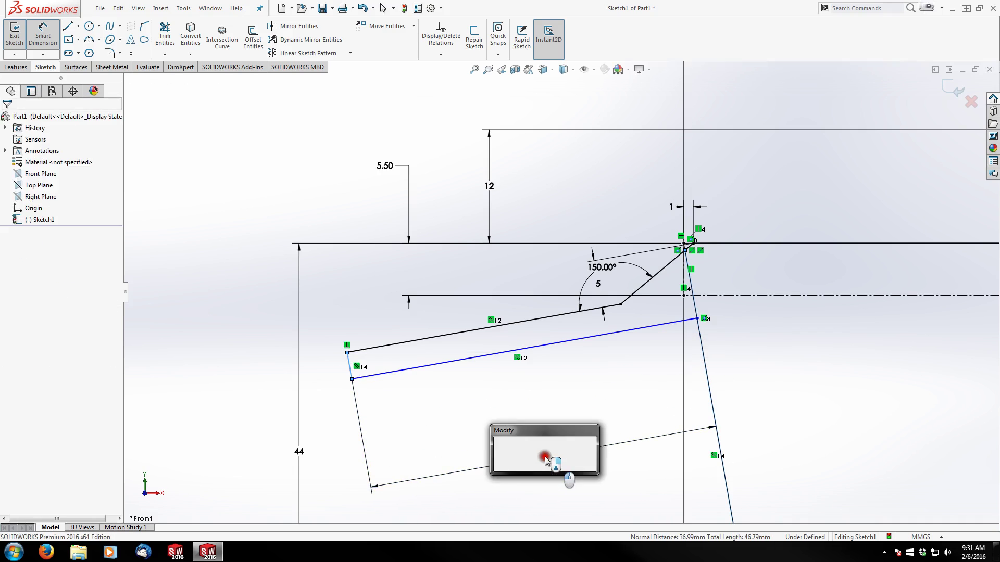
{"action": "type", "text": "37"}
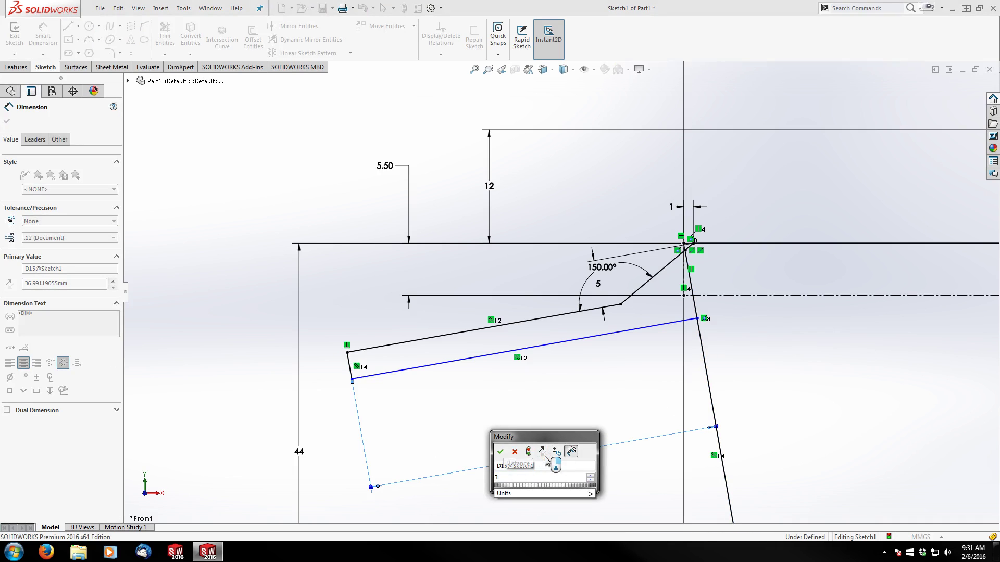
{"action": "key", "text": "Return"}
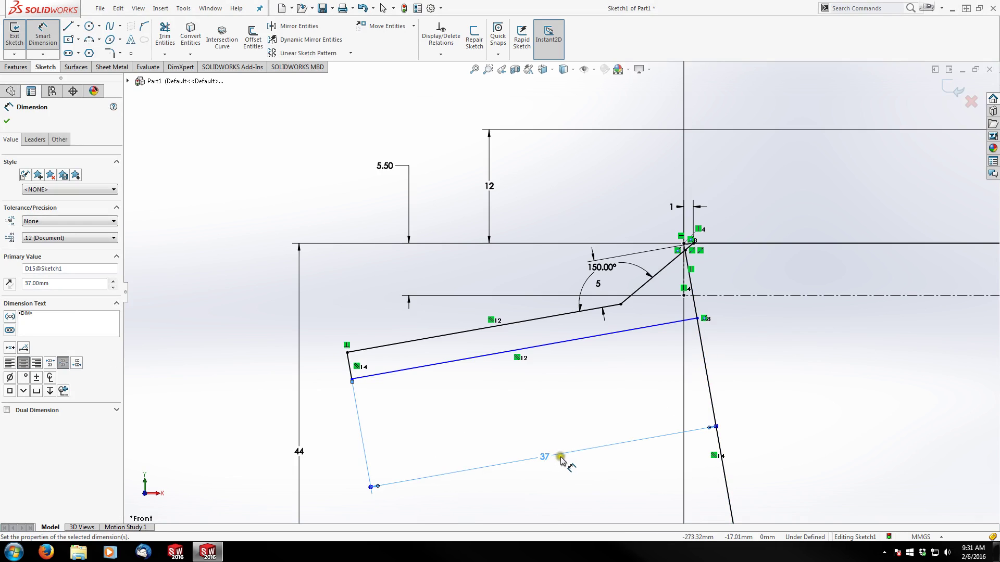
{"action": "left_click", "coordinate": [592, 467]}
Step: Set the spacing between the two parallel strip lines to 3 mm
{"action": "left_click", "coordinate": [417, 368]}
{"action": "left_click", "coordinate": [410, 341]}
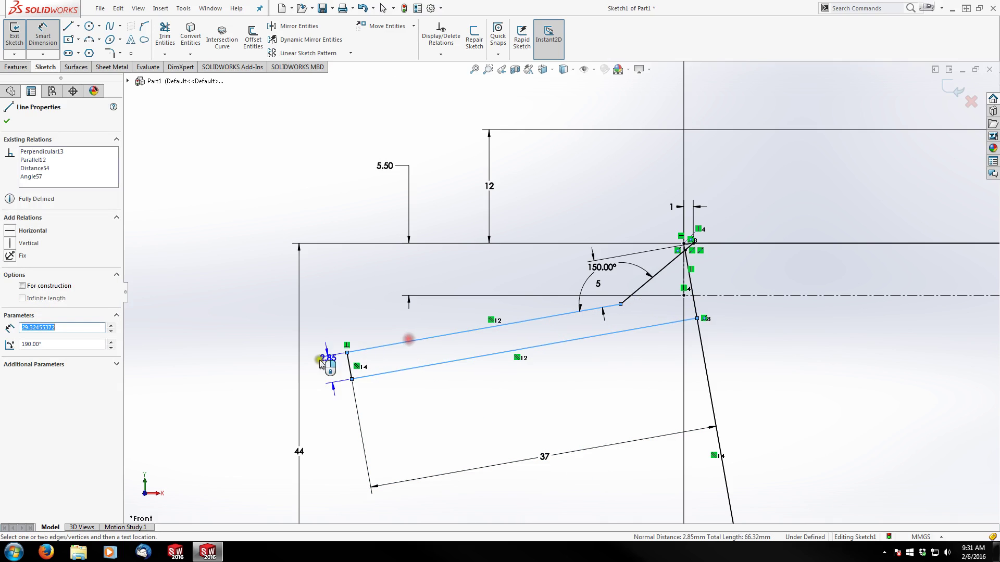
{"action": "left_click", "coordinate": [245, 345]}
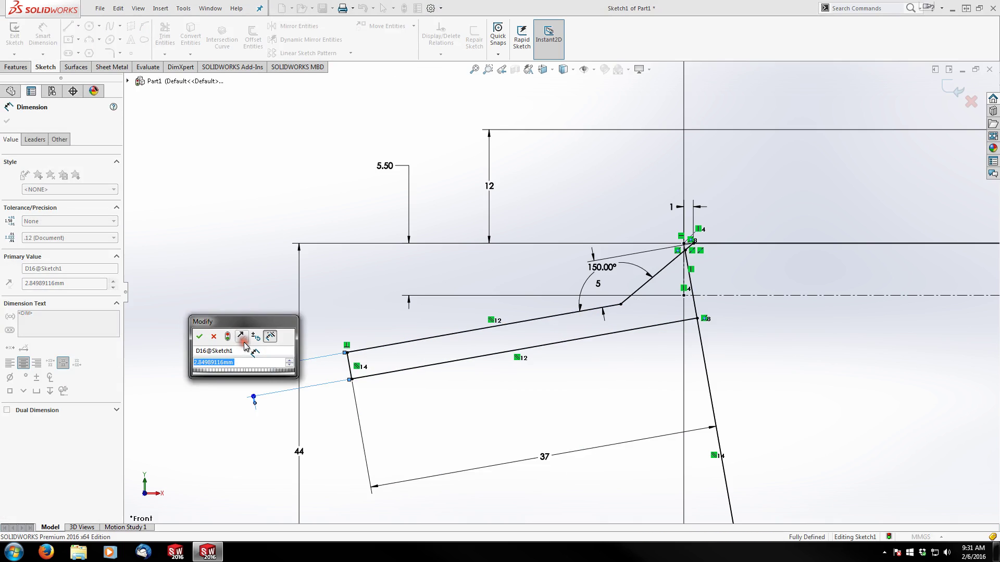
{"action": "type", "text": "3"}
{"action": "key", "text": "Return"}
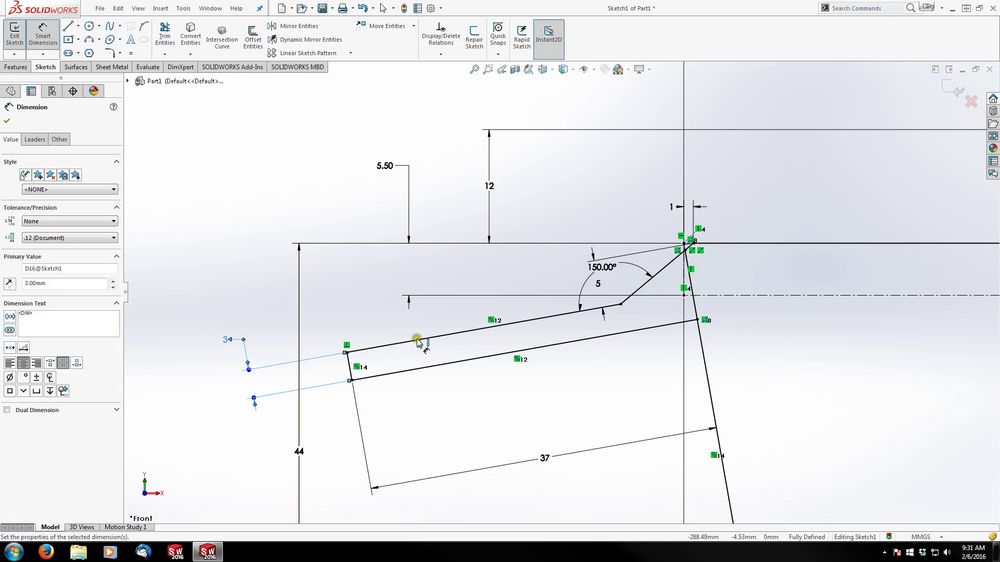
{"action": "key", "text": "Escape"}
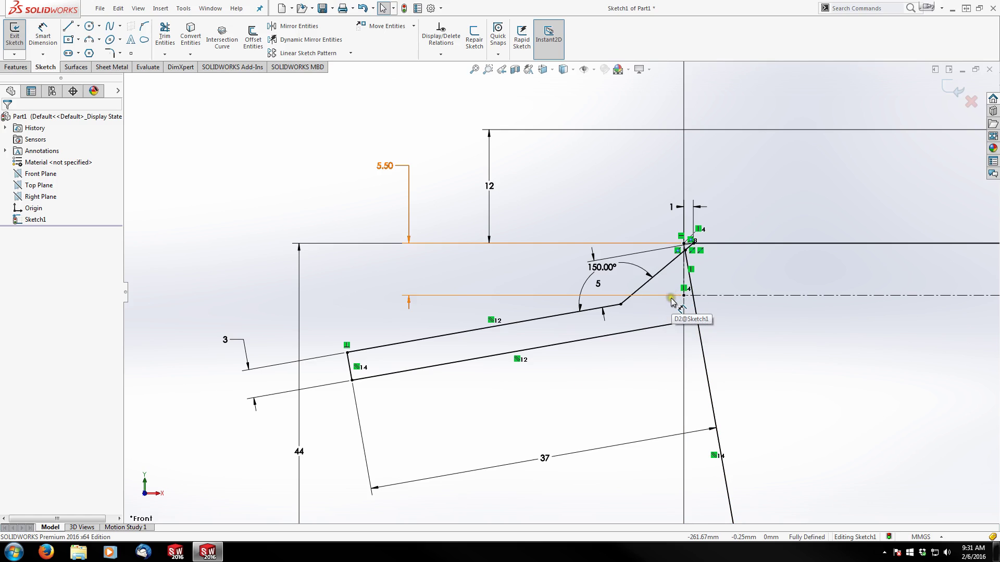
Step: Split the slanted right-hand line and slide the split point down toward the lower corner
{"action": "left_click", "coordinate": [144, 27]}
{"action": "scroll", "coordinate": [700, 320], "scroll_direction": "down", "scroll_amount": 6}
{"action": "scroll", "coordinate": [687, 316], "scroll_direction": "down", "scroll_amount": 2}
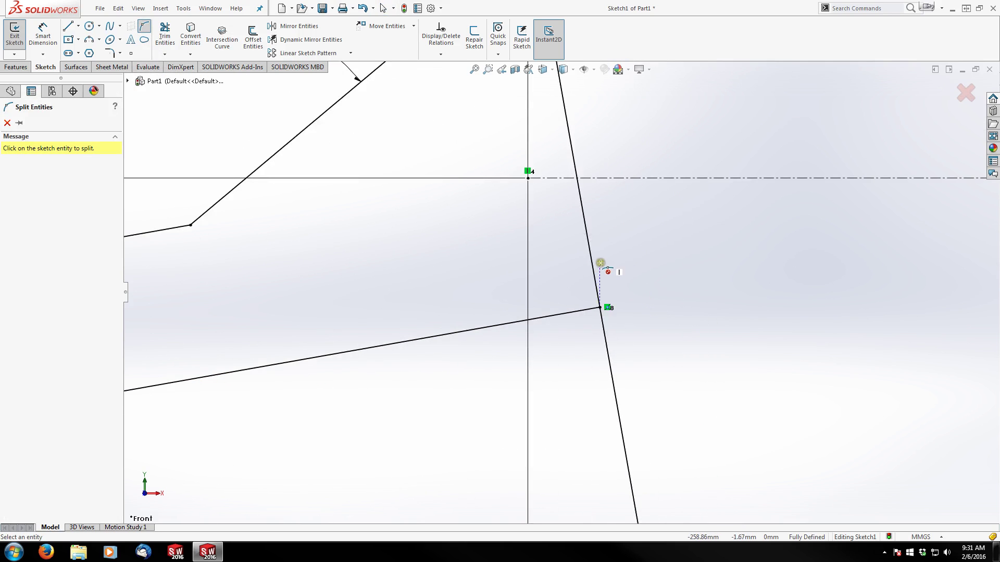
{"action": "left_click", "coordinate": [592, 262]}
{"action": "key", "text": "Escape"}
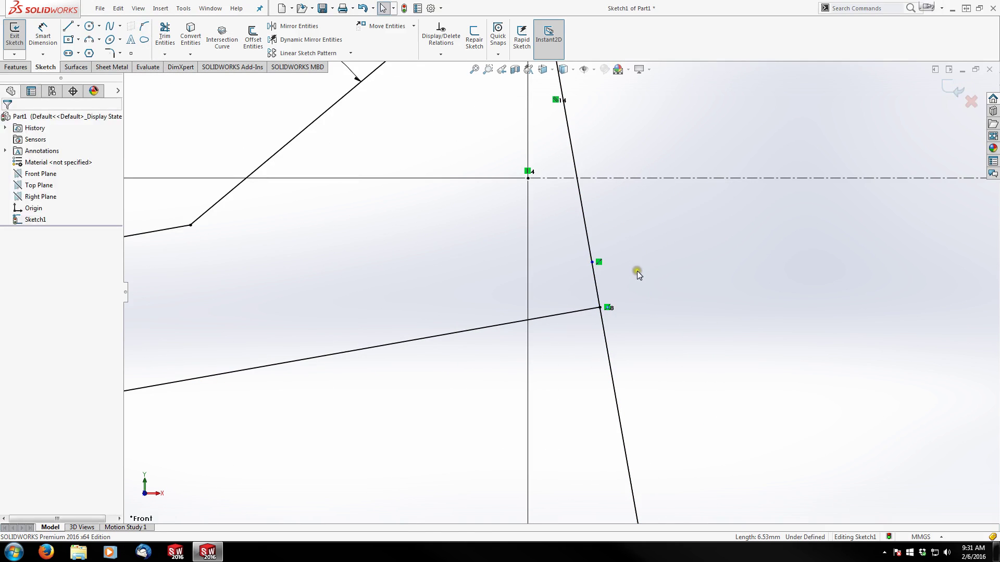
{"action": "left_click_drag", "start_coordinate": [592, 261], "coordinate": [599, 307]}
Step: Convert the upper piece of the slanted line to construction geometry
{"action": "left_click", "coordinate": [592, 259]}
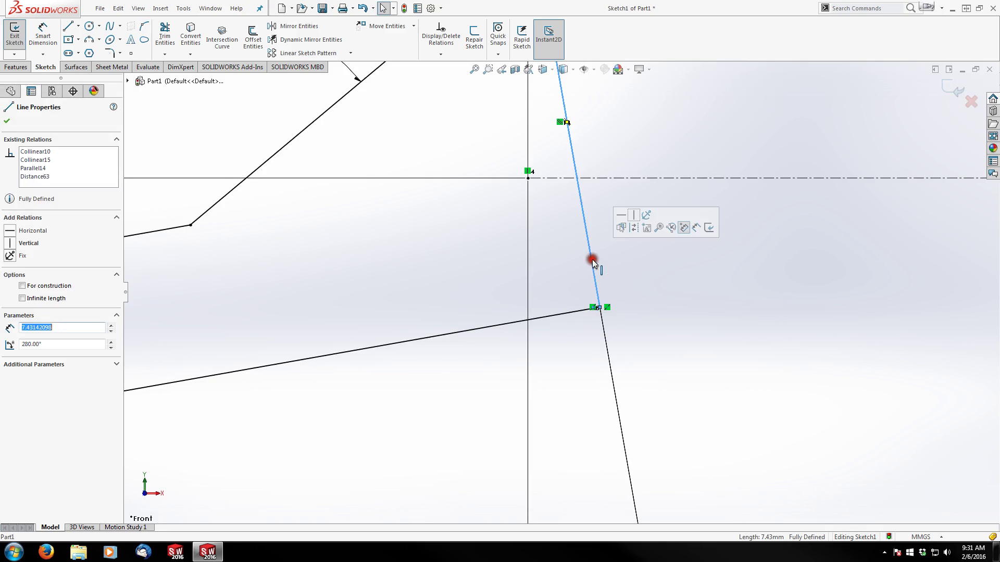
{"action": "left_click", "coordinate": [635, 230]}
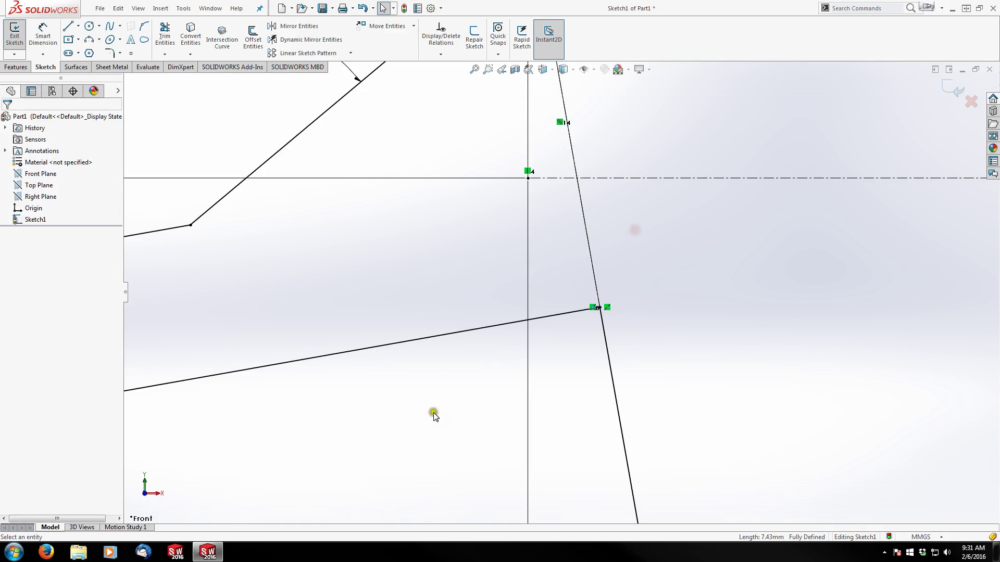
{"action": "scroll", "coordinate": [621, 224], "scroll_direction": "up", "scroll_amount": 2}
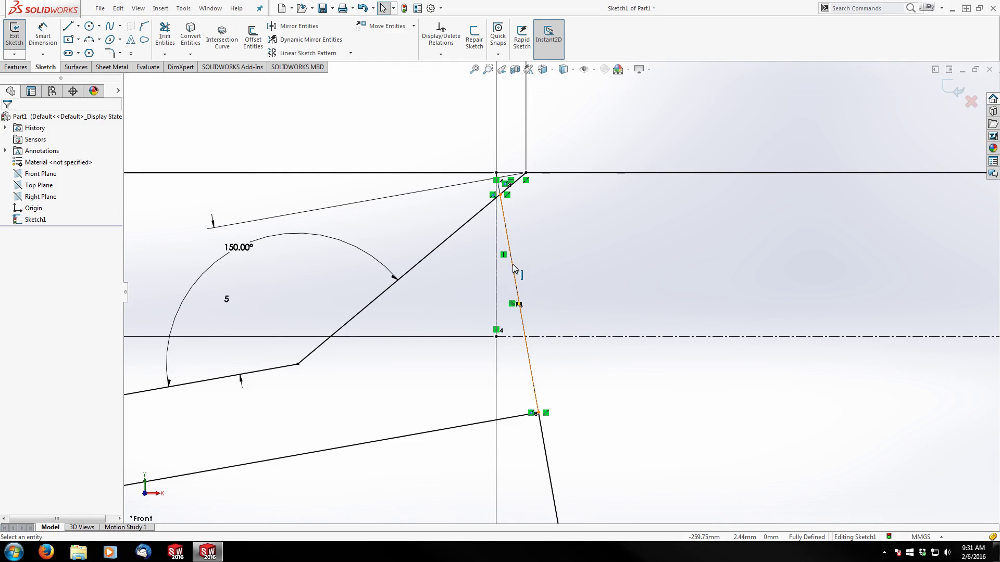
{"action": "left_click", "coordinate": [512, 264]}
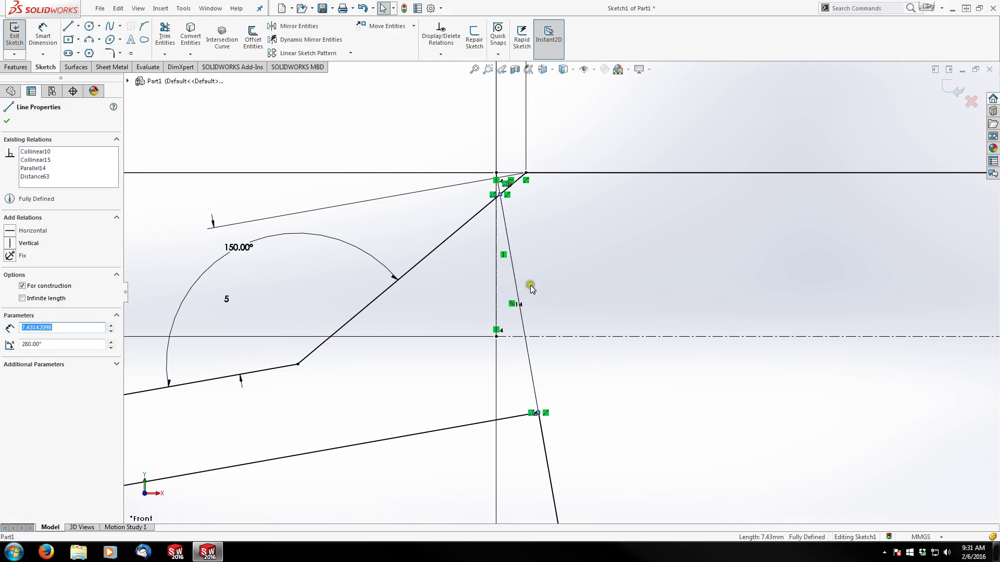
{"action": "left_click", "coordinate": [516, 365]}
{"action": "scroll", "coordinate": [541, 359], "scroll_direction": "up", "scroll_amount": 3}
Step: Delete the slanted construction line despite the warning, then inspect its 10° angle
{"action": "scroll", "coordinate": [585, 308], "scroll_direction": "up", "scroll_amount": 5}
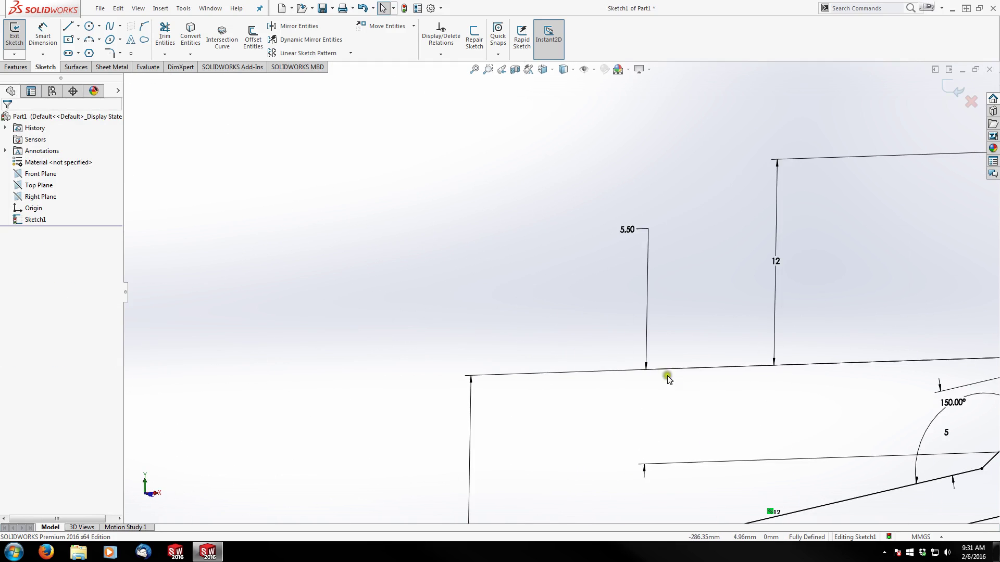
{"action": "scroll", "coordinate": [667, 376], "scroll_direction": "down", "scroll_amount": 8}
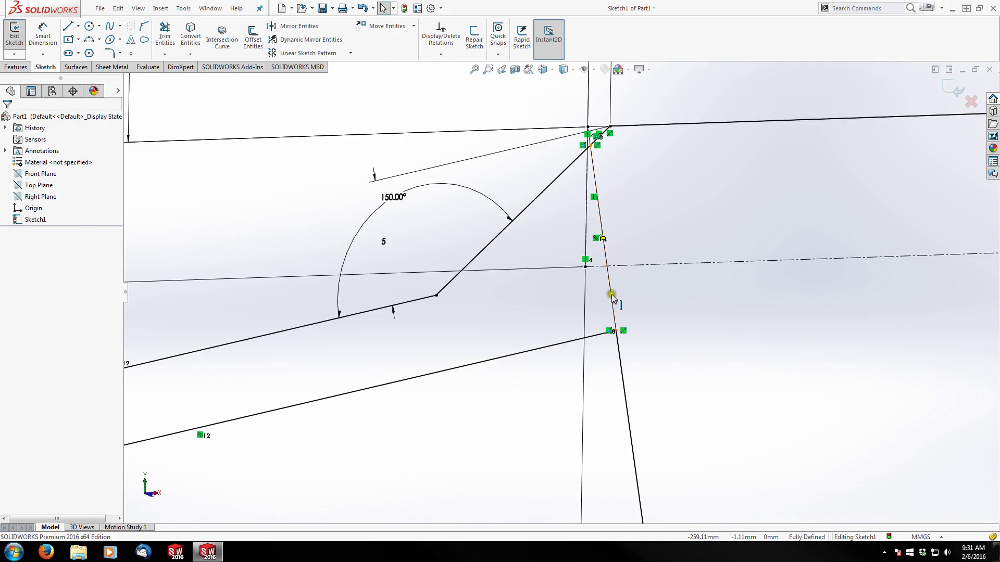
{"action": "left_click", "coordinate": [612, 298]}
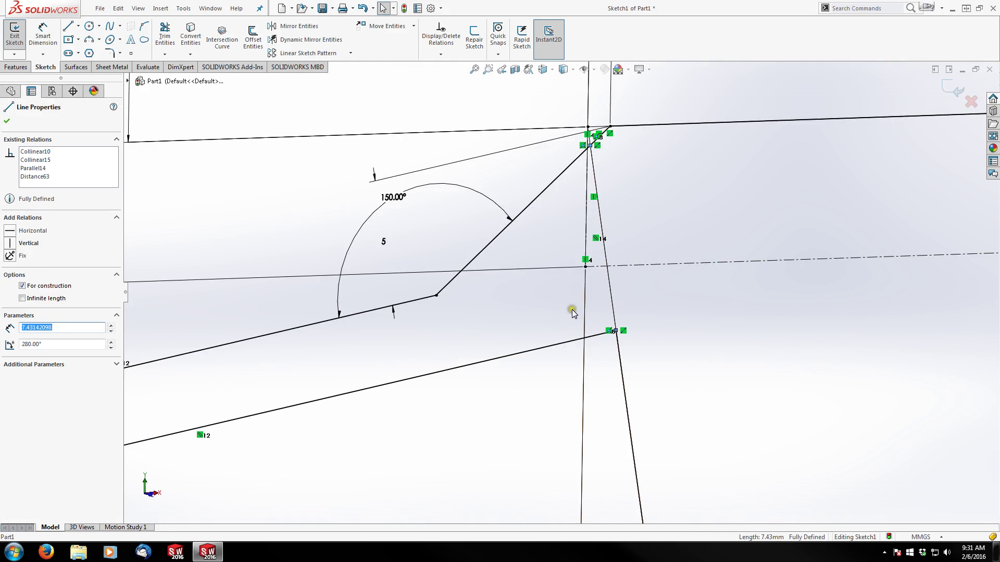
{"action": "key", "text": "Delete"}
{"action": "left_click", "coordinate": [454, 277]}
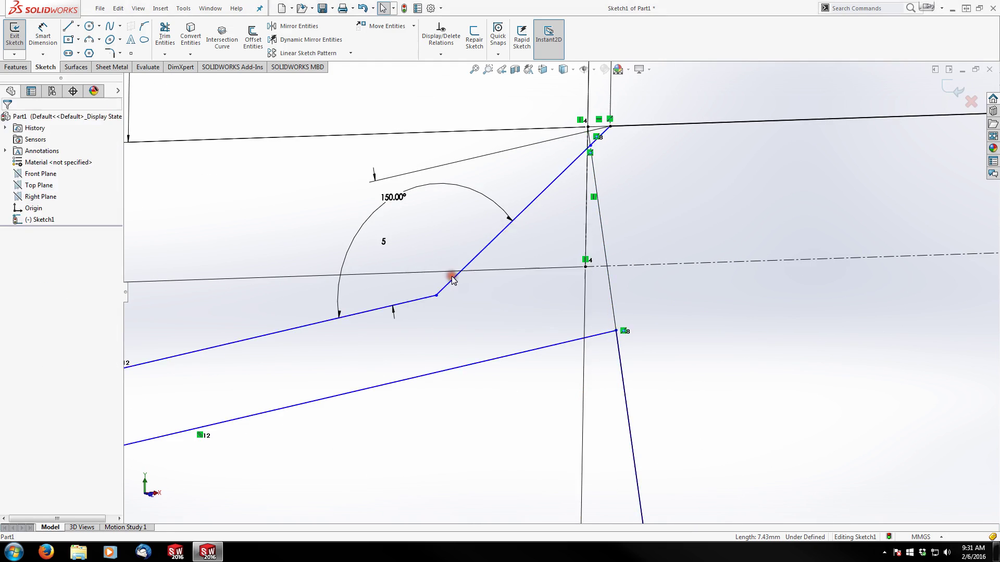
{"action": "left_click", "coordinate": [617, 295]}
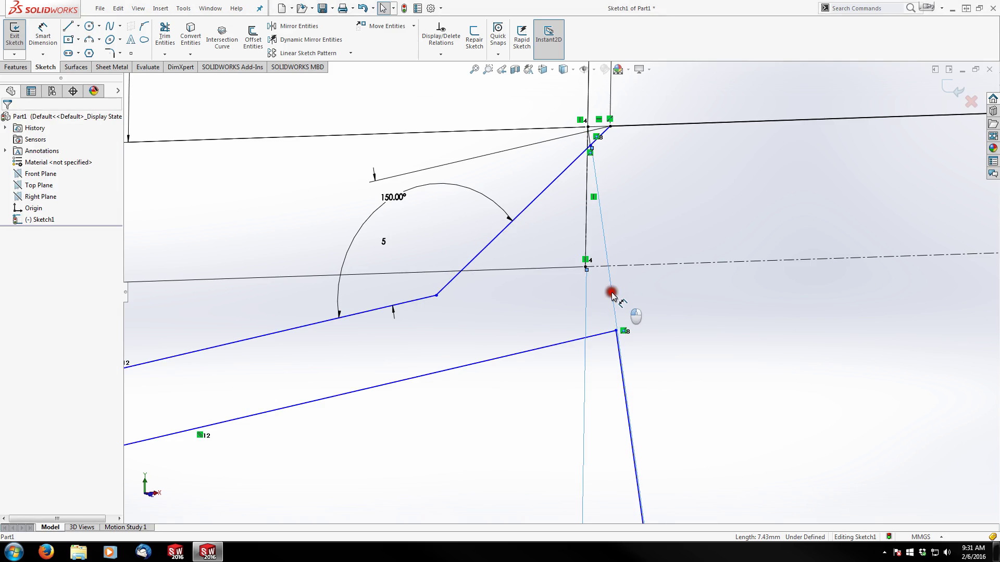
{"action": "scroll", "coordinate": [635, 293], "scroll_direction": "up", "scroll_amount": 5}
{"action": "scroll", "coordinate": [649, 329], "scroll_direction": "up", "scroll_amount": 2}
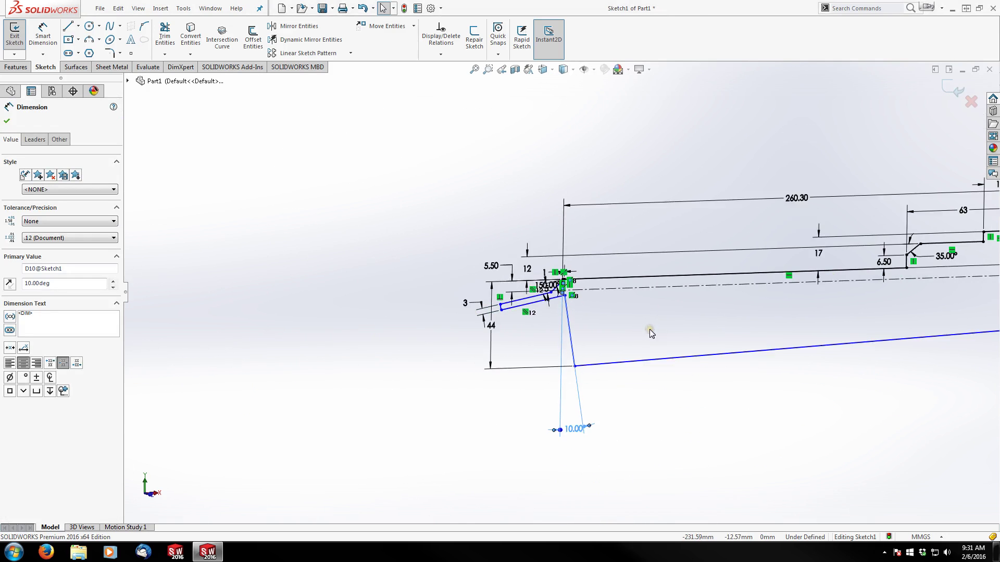
{"action": "scroll", "coordinate": [591, 303], "scroll_direction": "down", "scroll_amount": 2}
{"action": "scroll", "coordinate": [461, 170], "scroll_direction": "down", "scroll_amount": 2}
{"action": "left_click", "coordinate": [440, 152]}
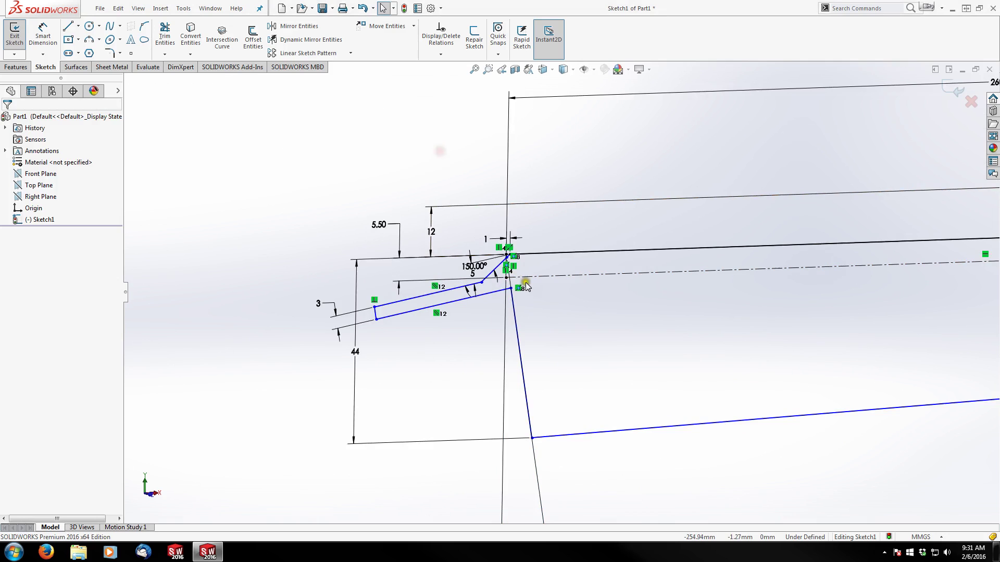
Step: Restore the deleted slanted construction line
{"action": "left_click", "coordinate": [542, 281]}
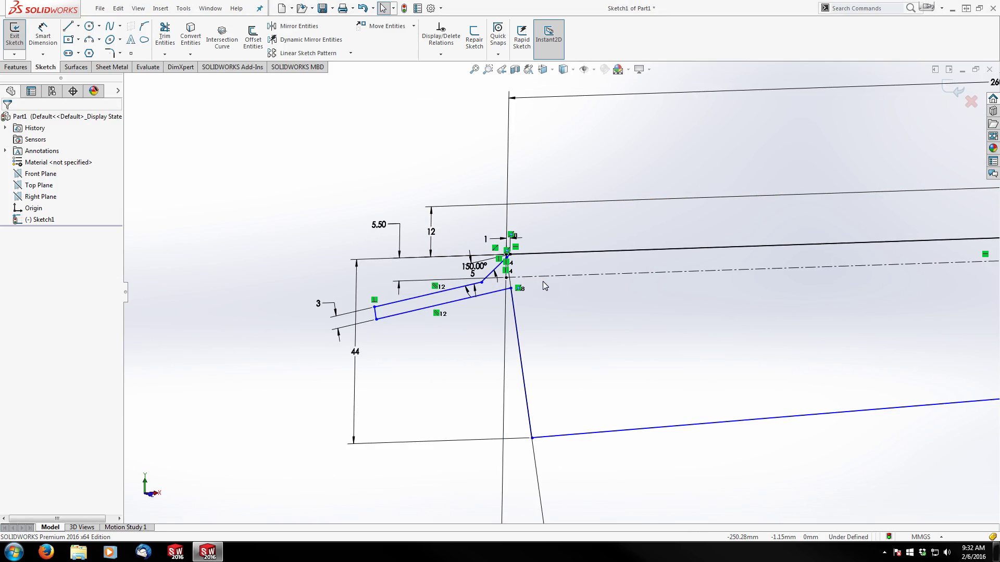
{"action": "scroll", "coordinate": [541, 284], "scroll_direction": "down", "scroll_amount": 5}
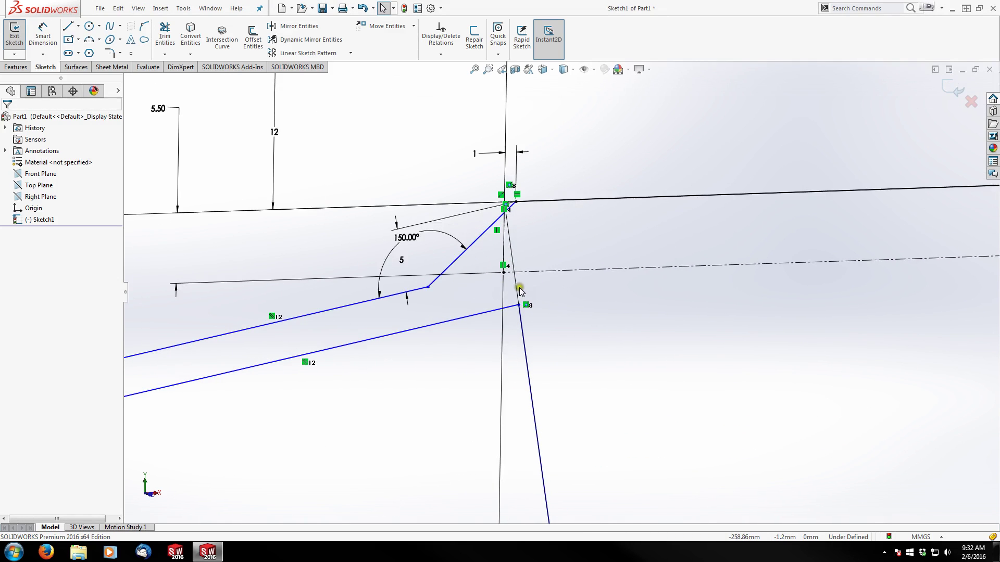
{"action": "left_click", "coordinate": [521, 289]}
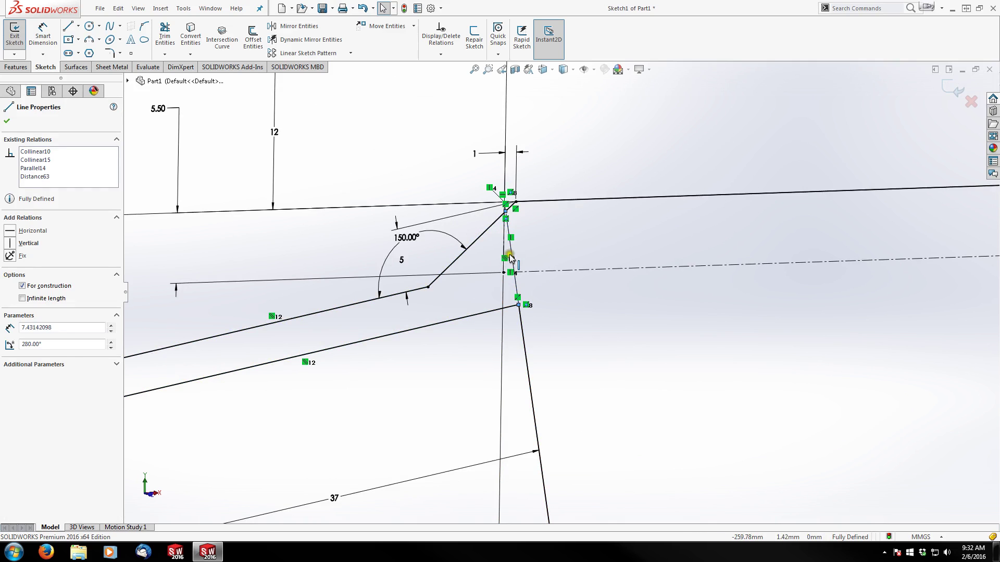
{"action": "left_click", "coordinate": [406, 166]}
{"action": "scroll", "coordinate": [555, 337], "scroll_direction": "up", "scroll_amount": 5}
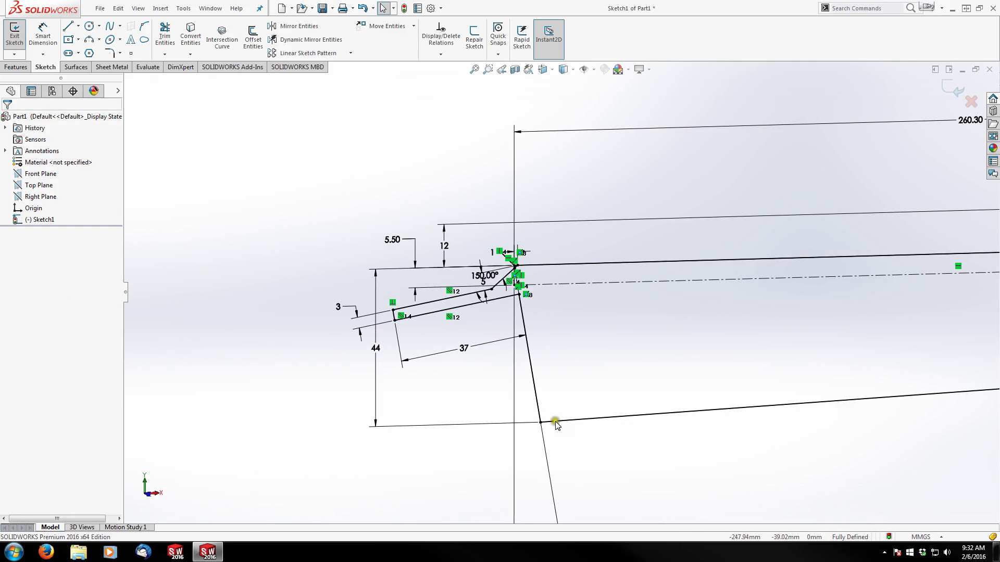
Step: Try stretching the slanted construction line past the top vertex, then undo the over-defining change
{"action": "left_click", "coordinate": [544, 450]}
{"action": "scroll", "coordinate": [541, 300], "scroll_direction": "down", "scroll_amount": 5}
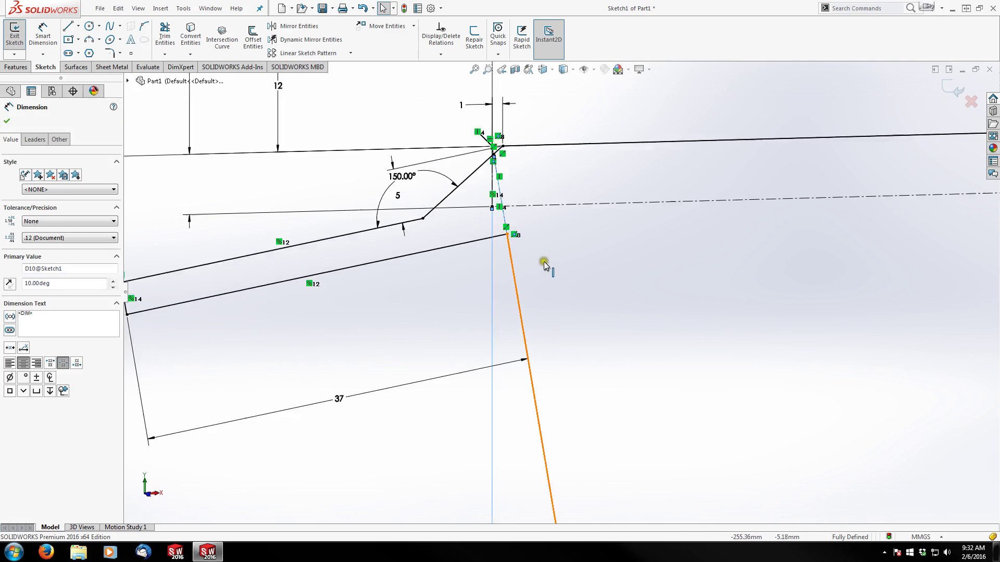
{"action": "left_click", "coordinate": [519, 211]}
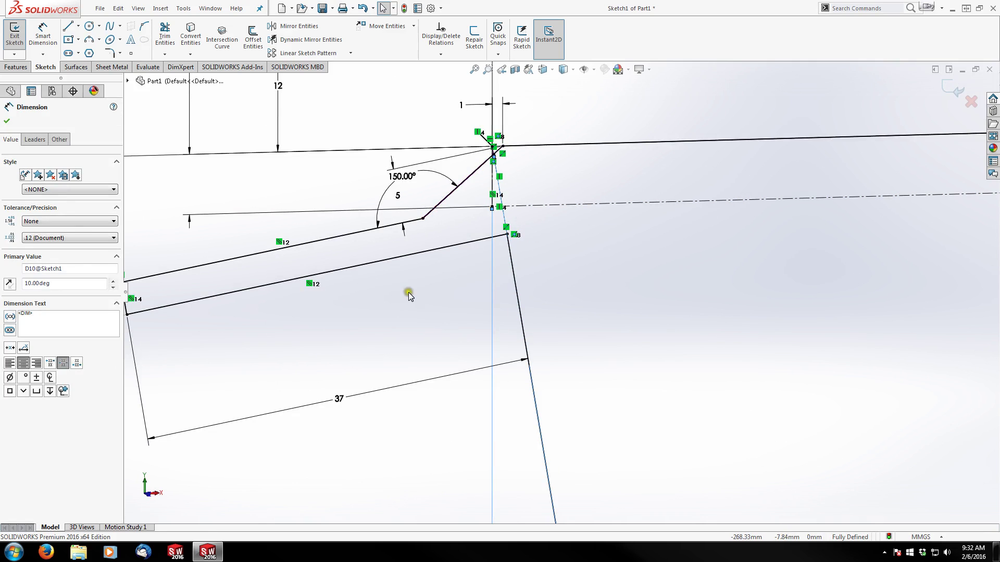
{"action": "scroll", "coordinate": [405, 333], "scroll_direction": "up", "scroll_amount": 5}
{"action": "left_click", "coordinate": [349, 358]}
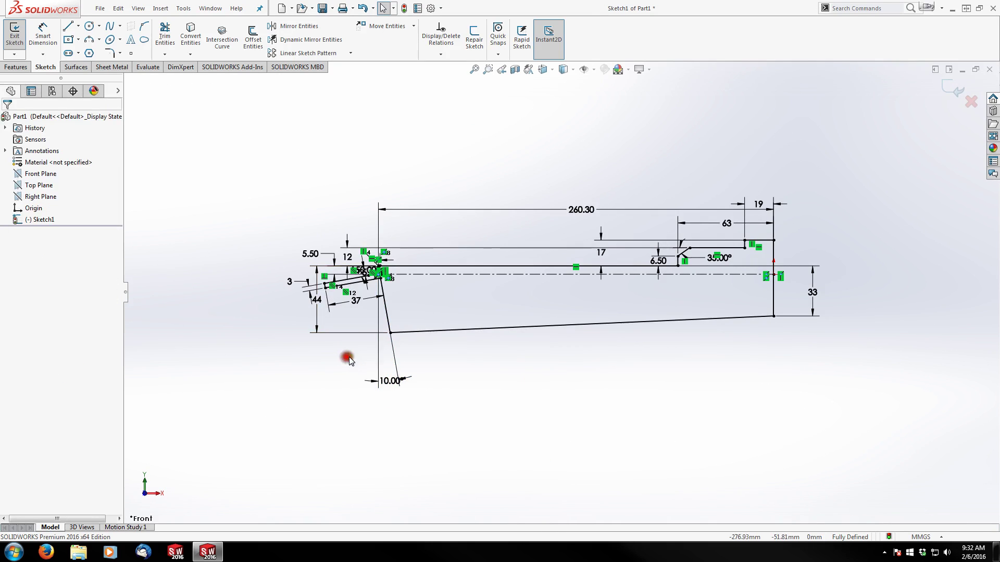
{"action": "scroll", "coordinate": [380, 275], "scroll_direction": "down", "scroll_amount": 5}
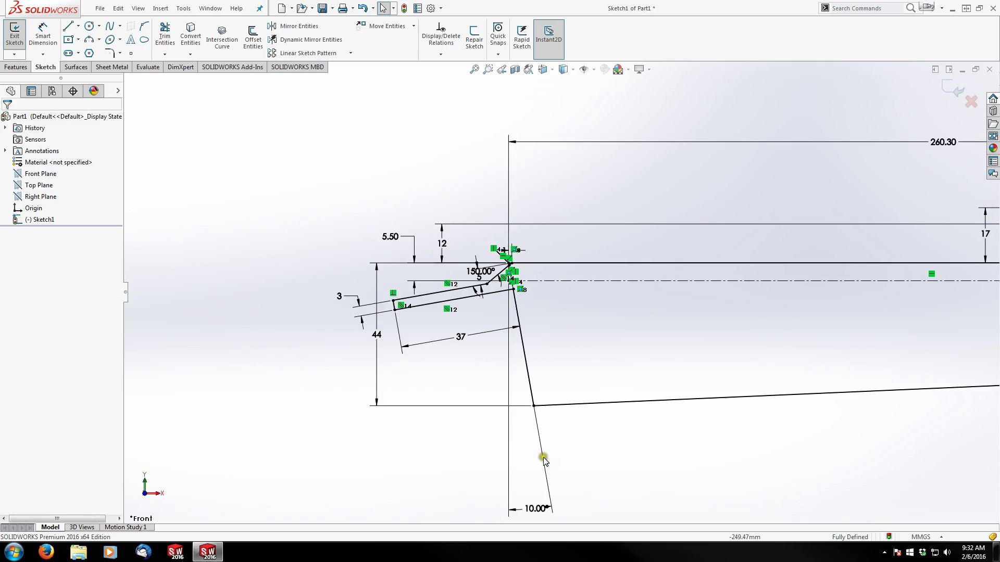
{"action": "left_click", "coordinate": [542, 458]}
{"action": "scroll", "coordinate": [527, 292], "scroll_direction": "down", "scroll_amount": 10}
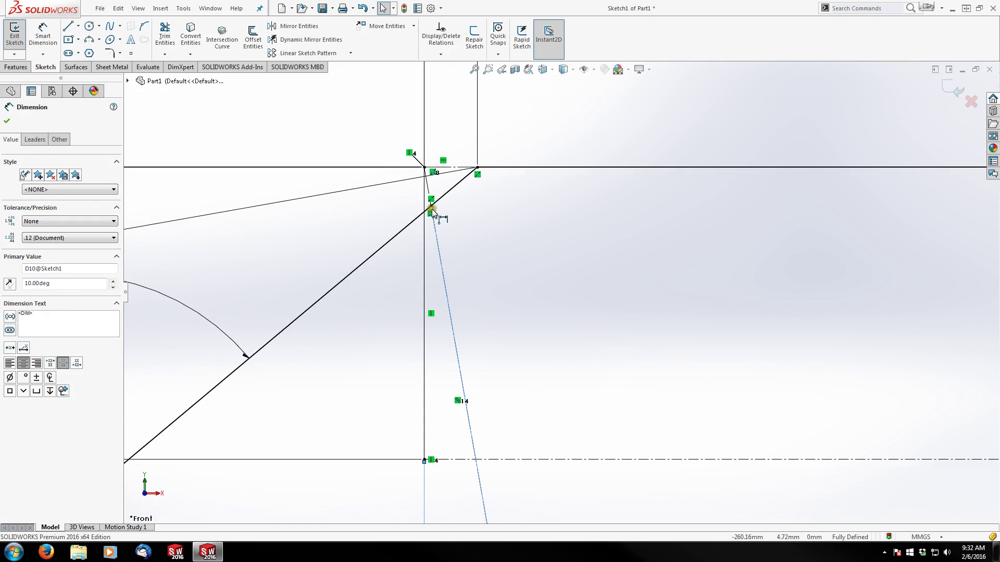
{"action": "left_click", "coordinate": [419, 229]}
{"action": "mouse_move", "coordinate": [419, 229]}
{"action": "left_mouse_down"}
{"action": "mouse_move", "coordinate": [462, 313]}
{"action": "mouse_move", "coordinate": [495, 495]}
{"action": "mouse_move", "coordinate": [486, 517]}
{"action": "mouse_move", "coordinate": [529, 492]}
{"action": "left_mouse_up"}
{"action": "scroll", "coordinate": [541, 478], "scroll_direction": "up", "scroll_amount": 6}
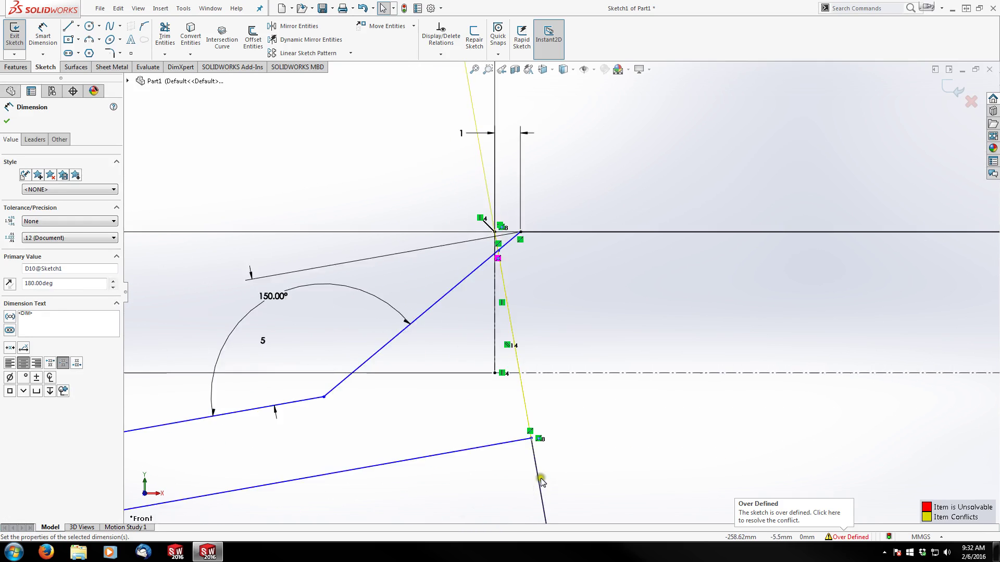
{"action": "key", "text": "ctrl+z"}
{"action": "scroll", "coordinate": [580, 437], "scroll_direction": "up", "scroll_amount": 6}
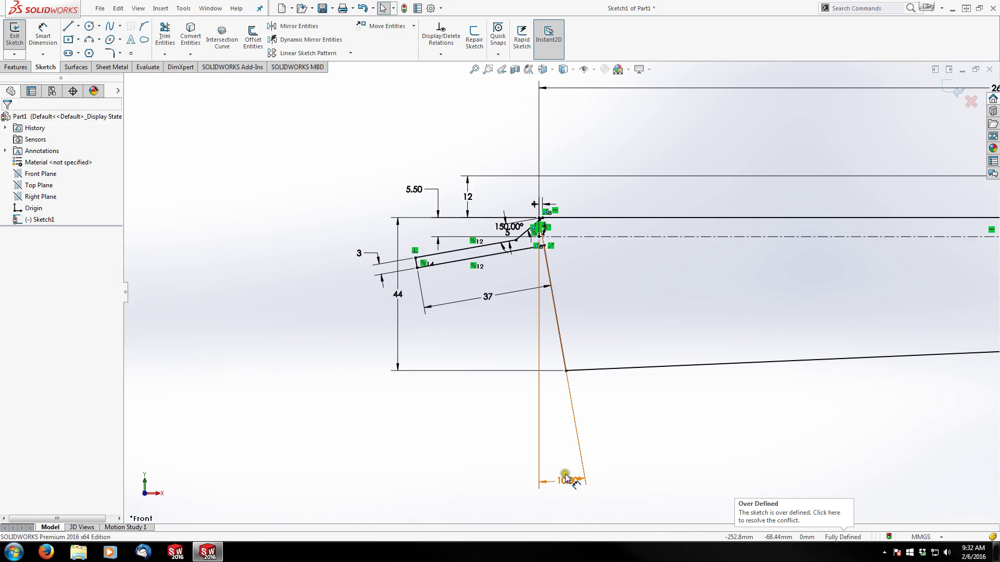
Step: Dismiss the invalid-number error and delete the 10.00° angle dimension
{"action": "left_click", "coordinate": [567, 479]}
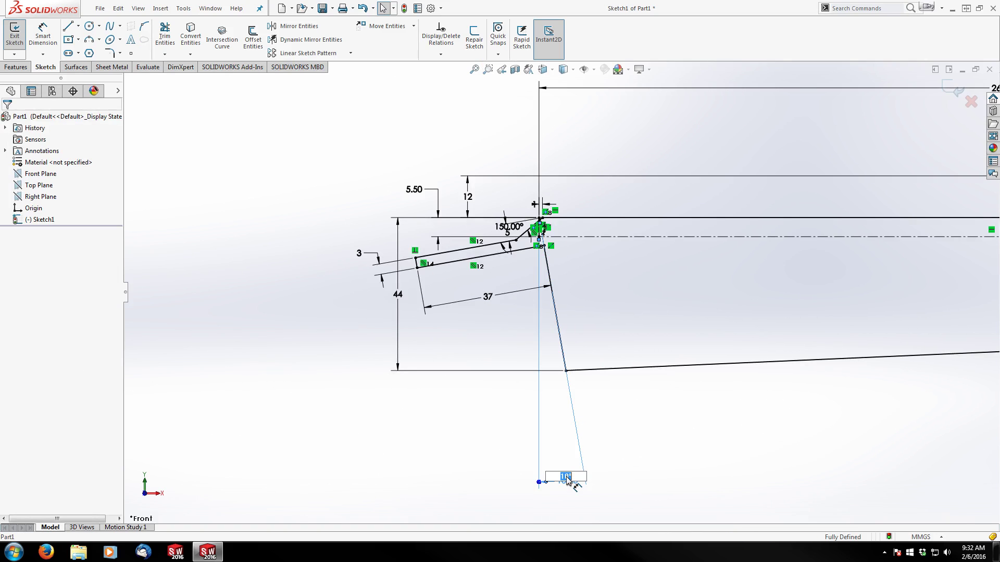
{"action": "left_click", "coordinate": [522, 441]}
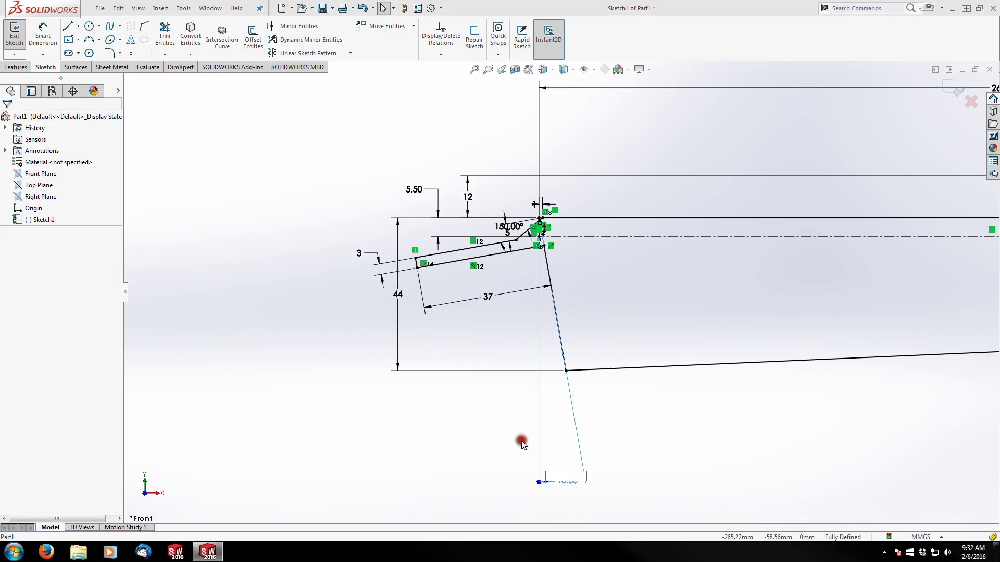
{"action": "left_click", "coordinate": [558, 283]}
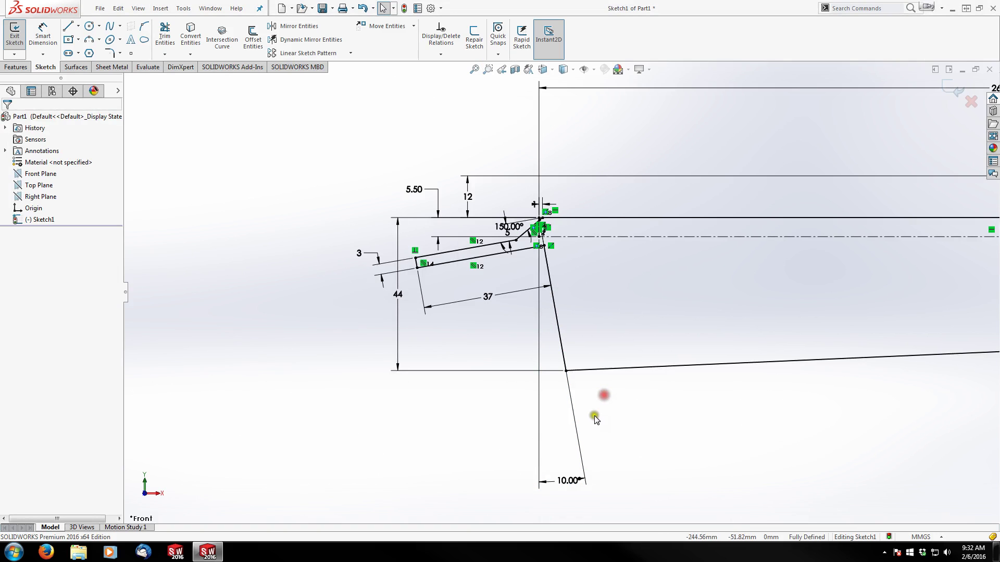
{"action": "left_click", "coordinate": [575, 426]}
{"action": "key", "text": "Delete"}
Step: Add a 10° angle dimension between the slanted front line and the vertical line
{"action": "left_click", "coordinate": [575, 430]}
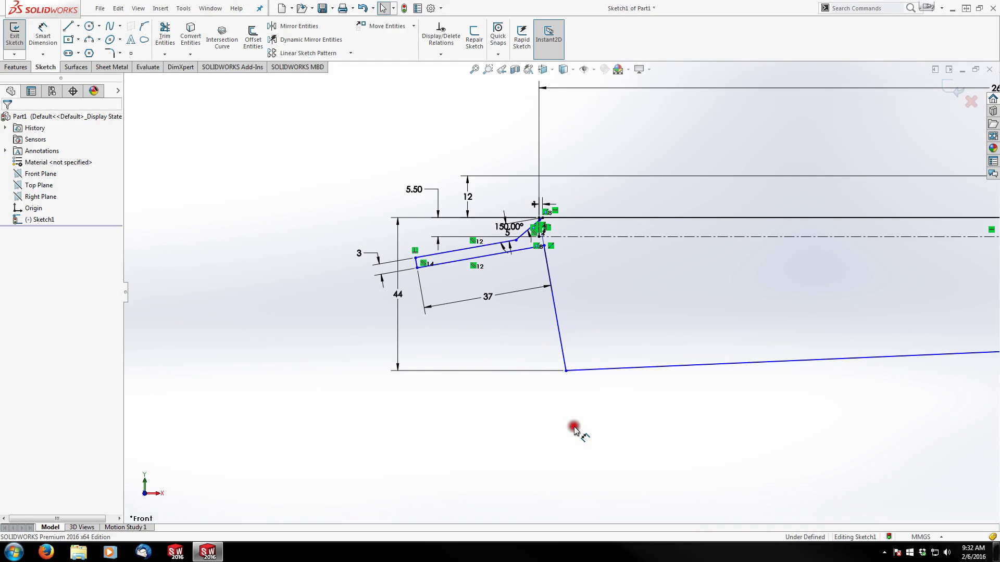
{"action": "left_click", "coordinate": [42, 35]}
{"action": "left_click", "coordinate": [562, 344]}
{"action": "scroll", "coordinate": [564, 345], "scroll_direction": "down", "scroll_amount": 5}
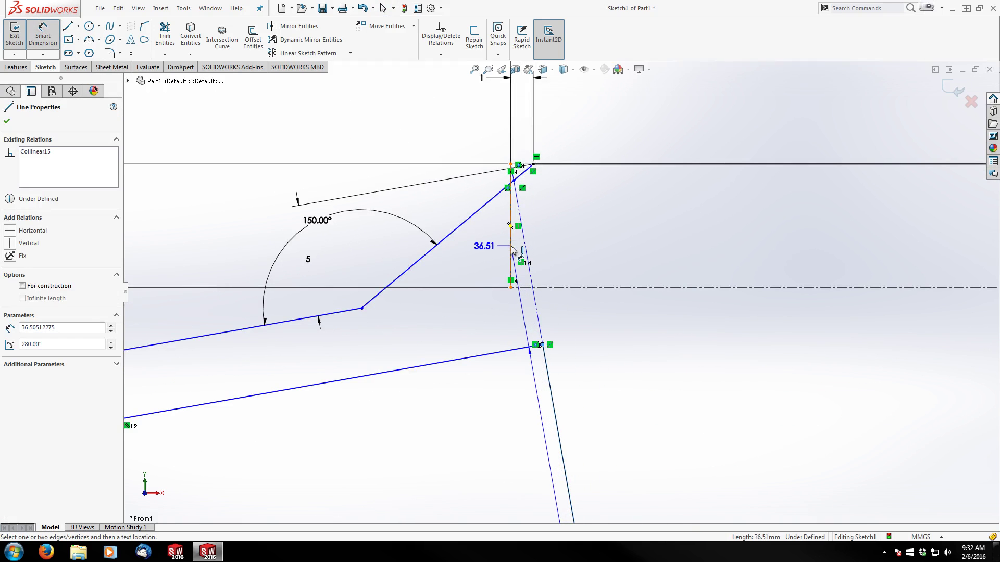
{"action": "left_click", "coordinate": [527, 254]}
{"action": "scroll", "coordinate": [547, 259], "scroll_direction": "down", "scroll_amount": 4}
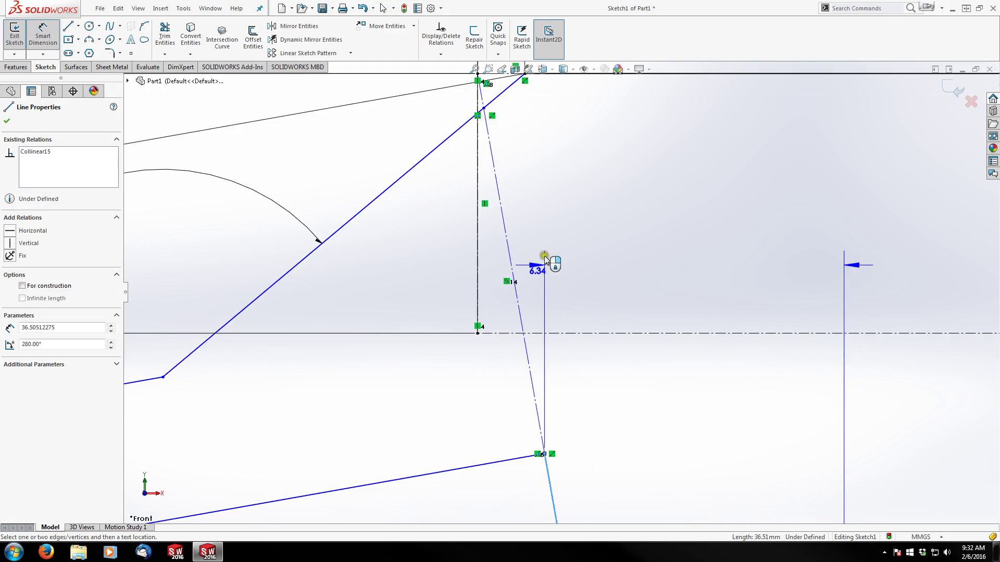
{"action": "left_click", "coordinate": [476, 297]}
{"action": "scroll", "coordinate": [530, 394], "scroll_direction": "up", "scroll_amount": 6}
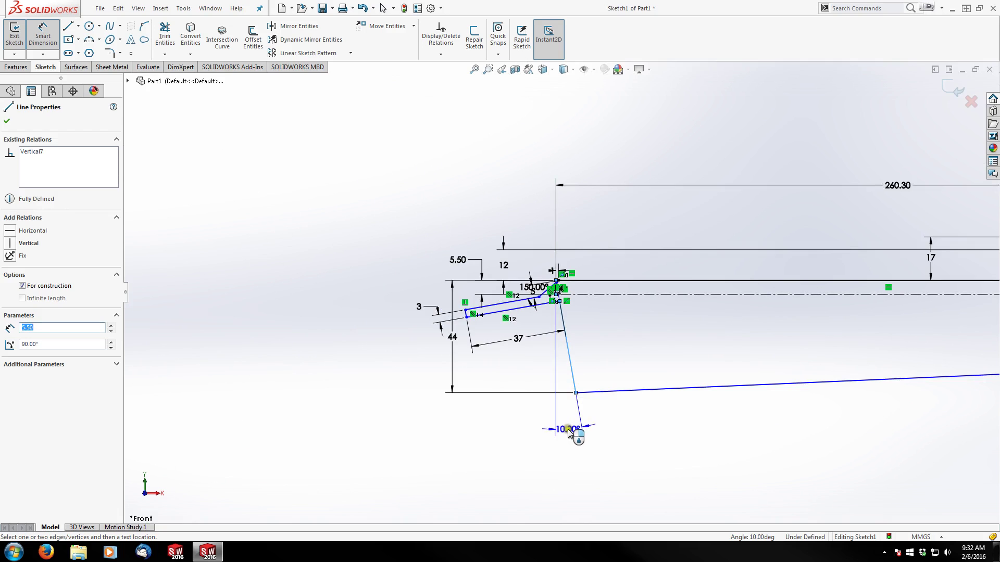
{"action": "left_click", "coordinate": [569, 446]}
{"action": "left_click", "coordinate": [524, 438]}
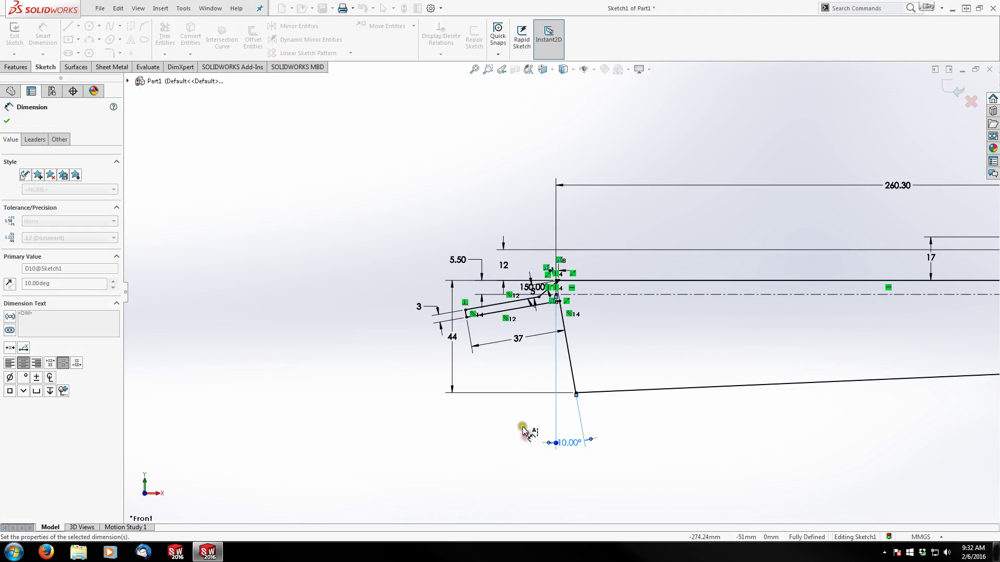
{"action": "left_click", "coordinate": [535, 328]}
{"action": "scroll", "coordinate": [556, 300], "scroll_direction": "down", "scroll_amount": 6}
{"action": "scroll", "coordinate": [579, 289], "scroll_direction": "down", "scroll_amount": 3}
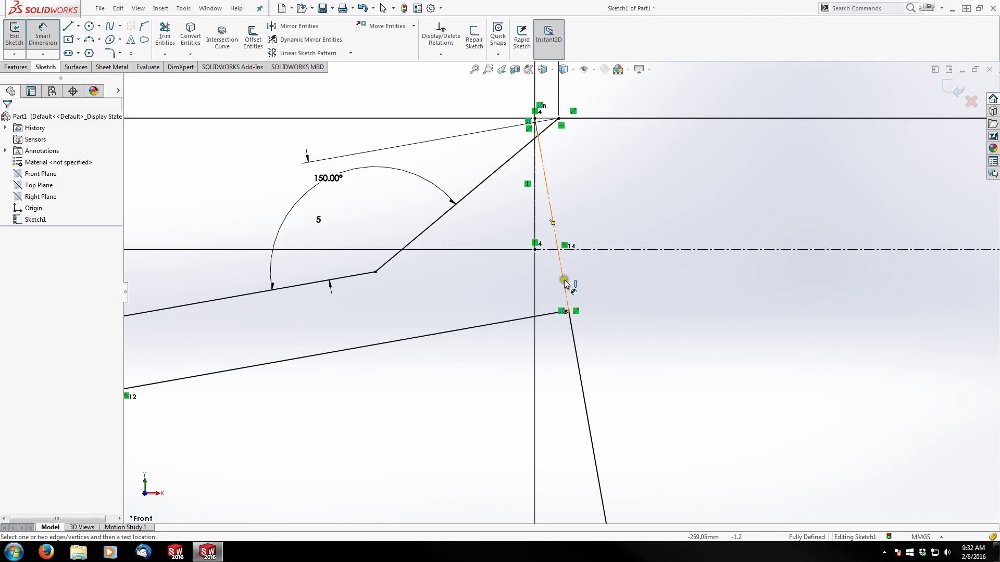
{"action": "key", "text": "Escape"}
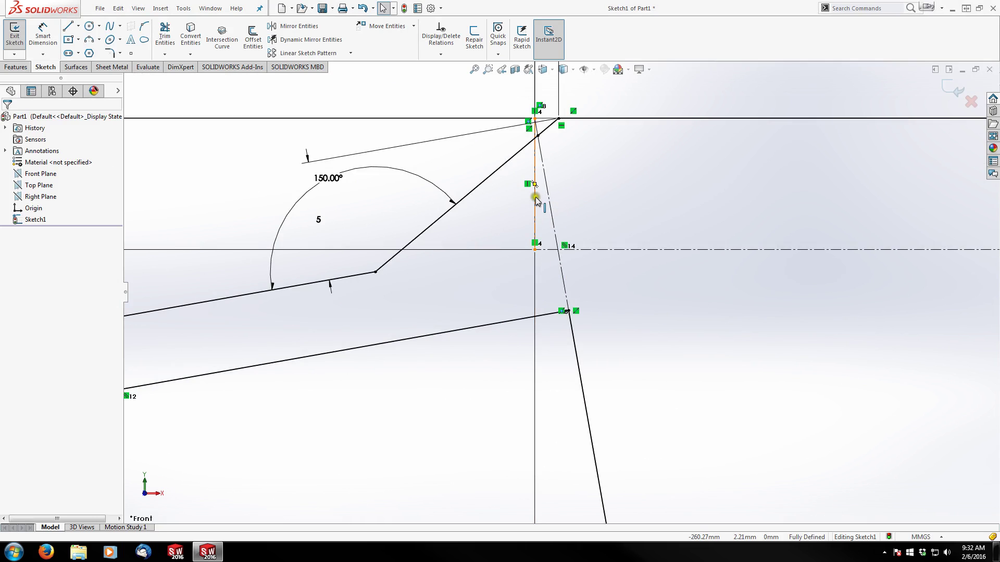
Step: Move the 260.30 length dimension's extension line down onto the vertical line
{"action": "scroll", "coordinate": [559, 291], "scroll_direction": "up", "scroll_amount": 3}
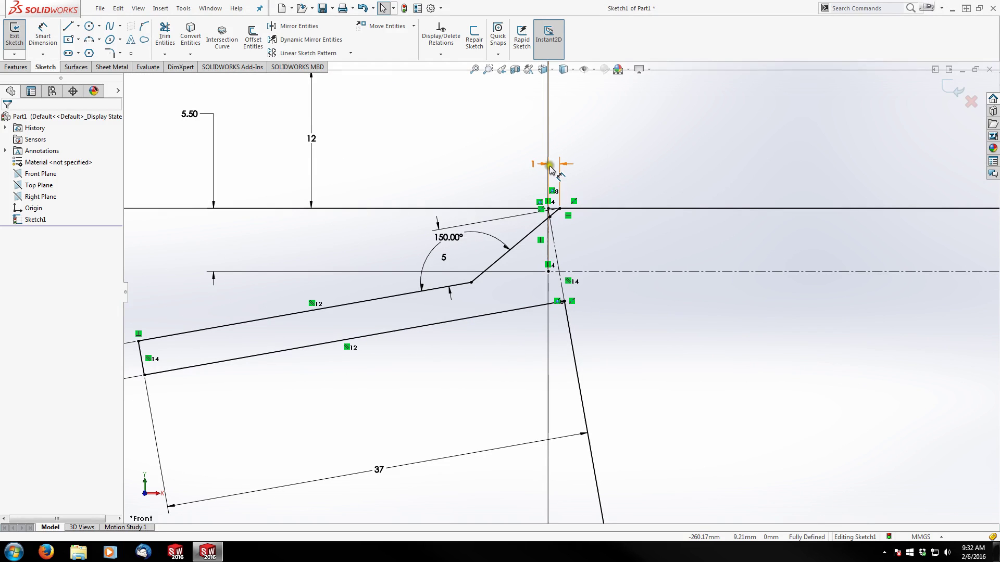
{"action": "left_click", "coordinate": [547, 69]}
{"action": "scroll", "coordinate": [544, 118], "scroll_direction": "up", "scroll_amount": 1}
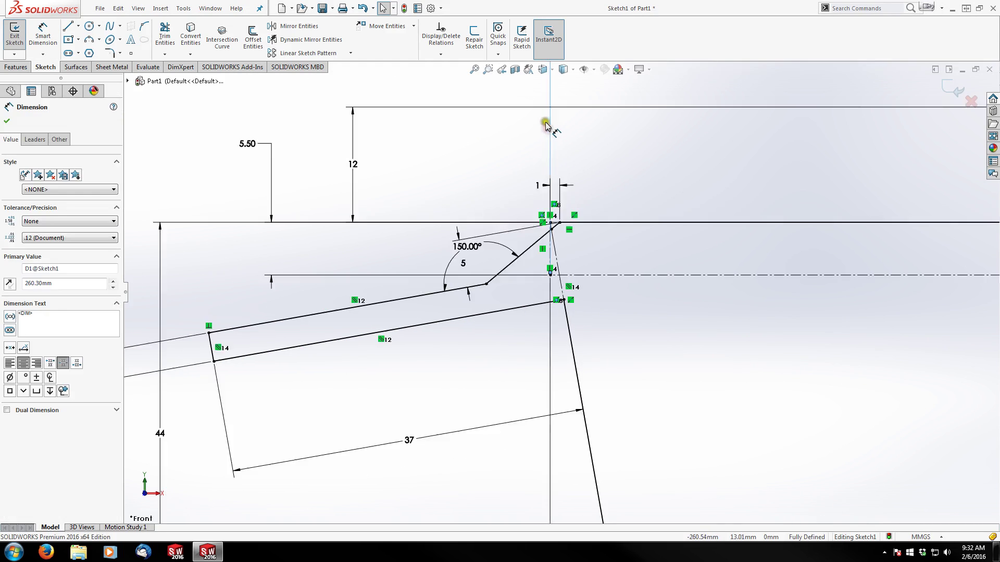
{"action": "scroll", "coordinate": [546, 125], "scroll_direction": "down", "scroll_amount": 3}
{"action": "left_click_drag", "start_coordinate": [546, 125], "coordinate": [491, 286]}
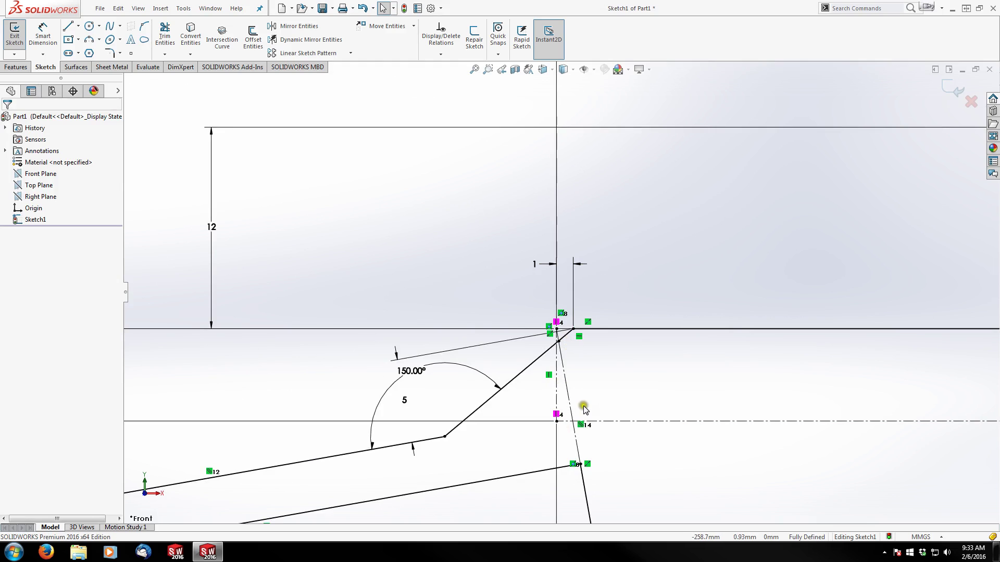
{"action": "scroll", "coordinate": [583, 411], "scroll_direction": "down", "scroll_amount": 3}
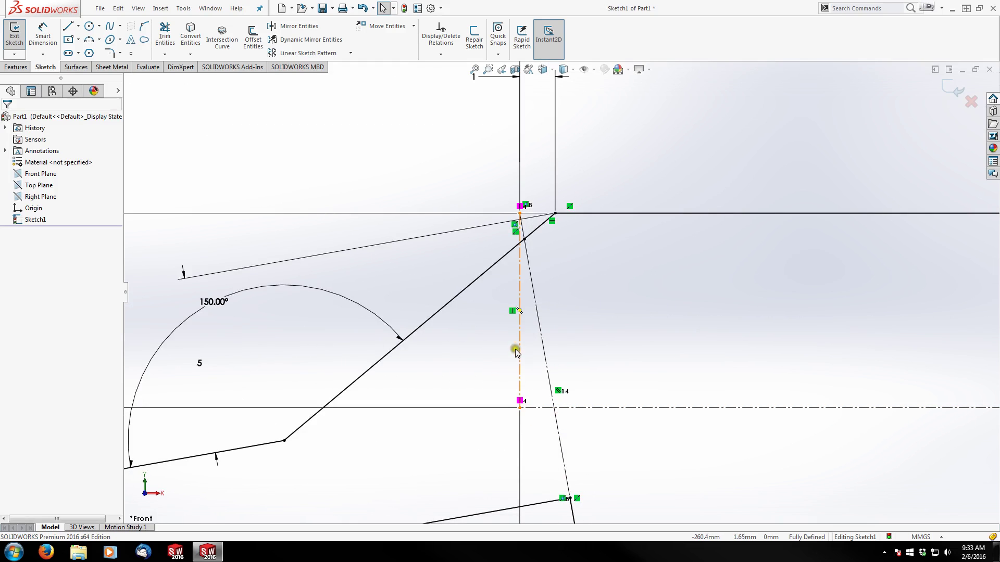
{"action": "scroll", "coordinate": [539, 220], "scroll_direction": "down", "scroll_amount": 3}
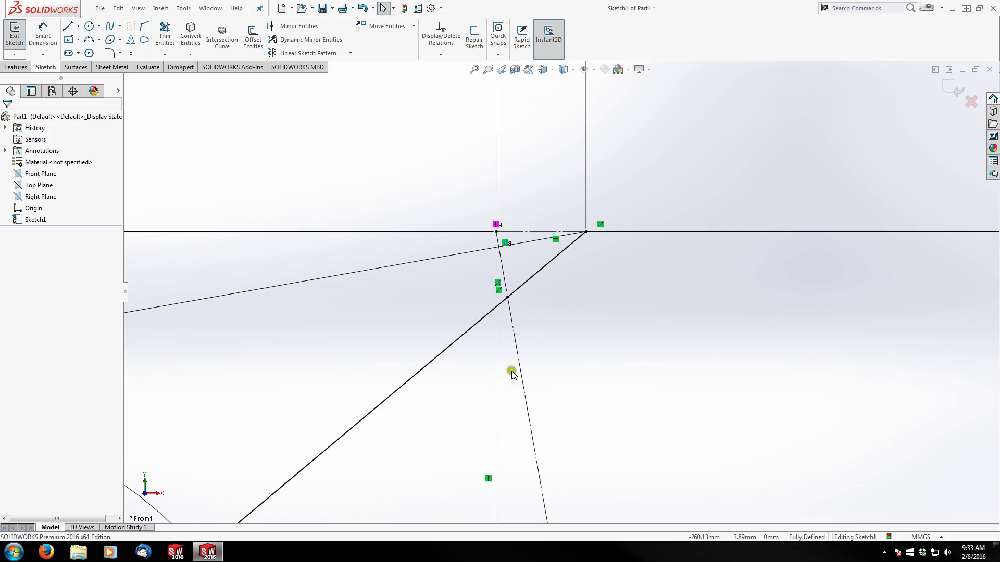
{"action": "left_click", "coordinate": [520, 354]}
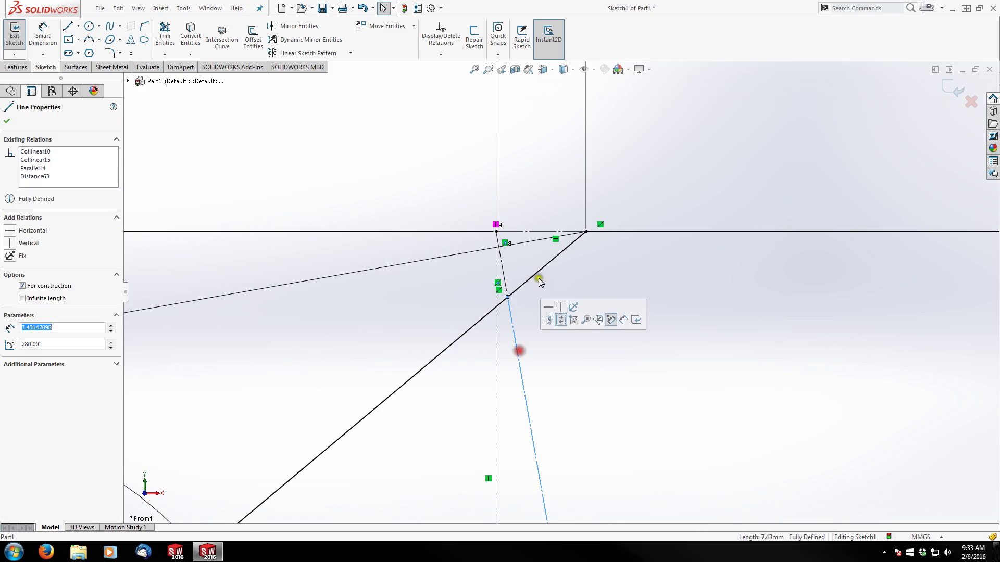
{"action": "left_click", "coordinate": [527, 230], "text": "ctrl"}
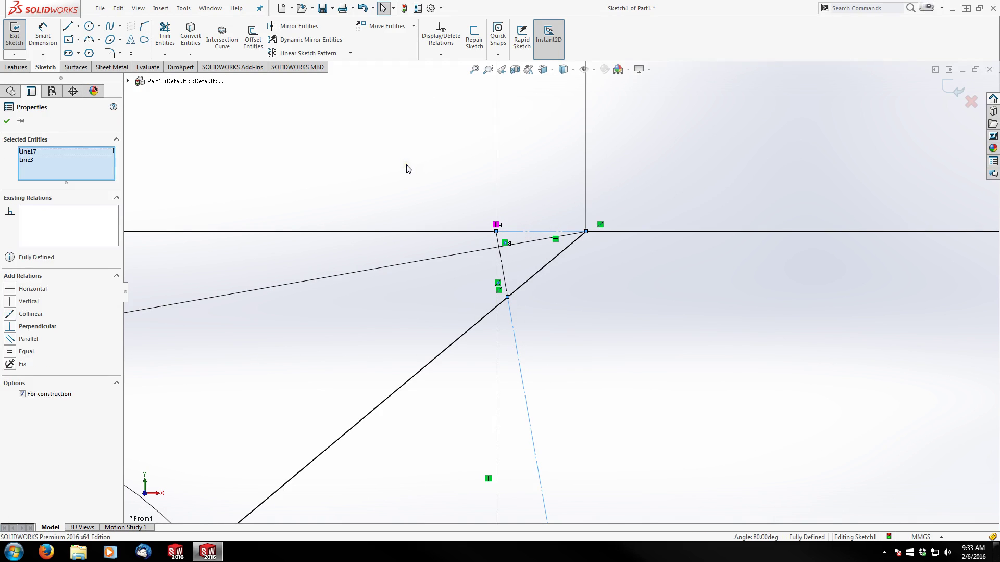
{"action": "left_click", "coordinate": [421, 166]}
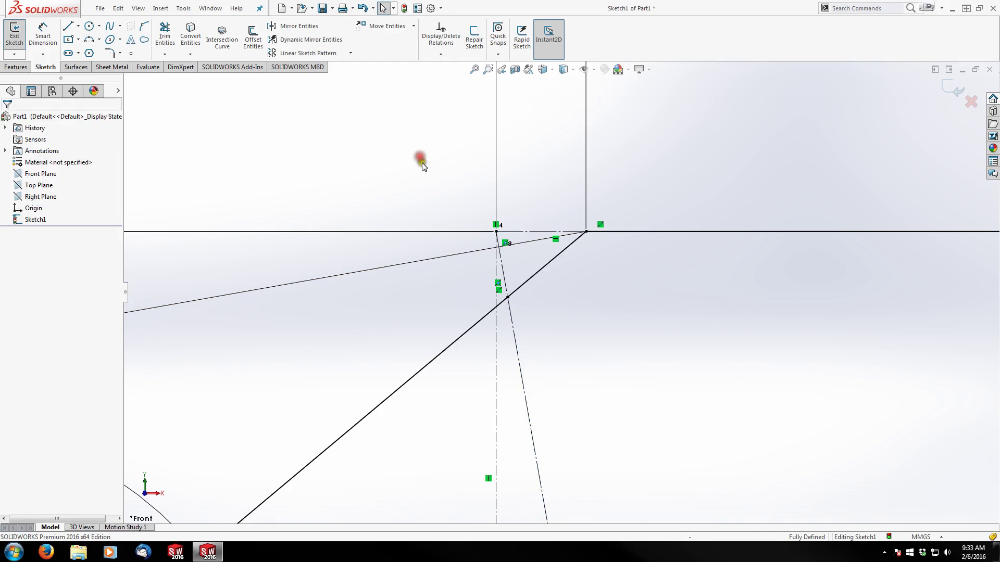
{"action": "scroll", "coordinate": [663, 404], "scroll_direction": "up", "scroll_amount": 10}
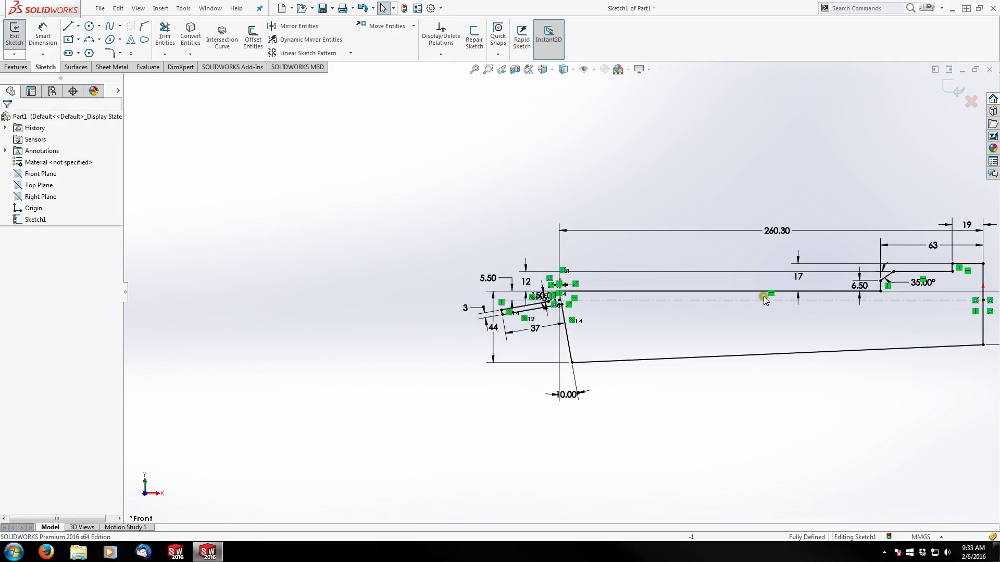
{"action": "scroll", "coordinate": [923, 308], "scroll_direction": "down", "scroll_amount": 2}
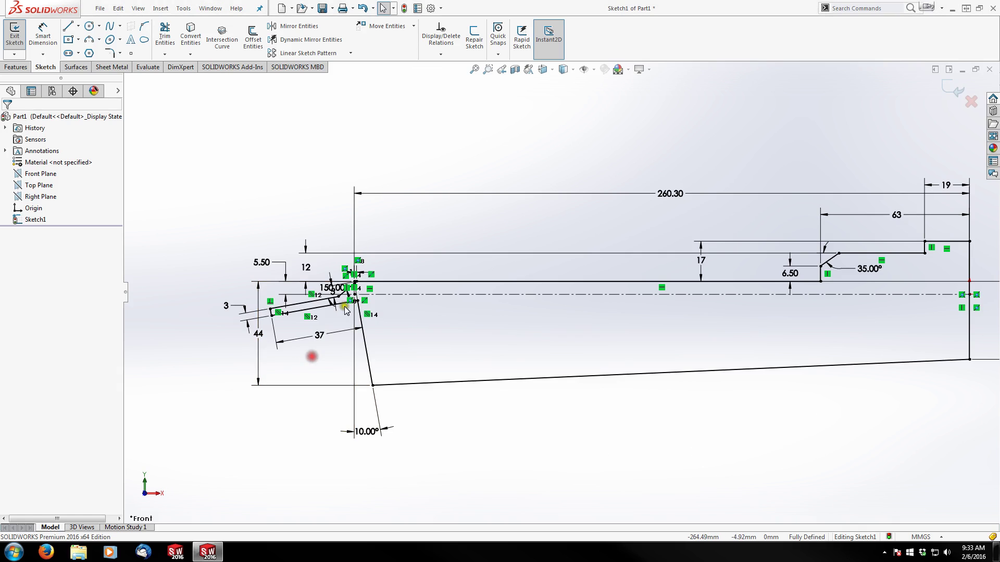
{"action": "scroll", "coordinate": [292, 304], "scroll_direction": "up", "scroll_amount": 3}
{"action": "scroll", "coordinate": [453, 290], "scroll_direction": "up", "scroll_amount": 6}
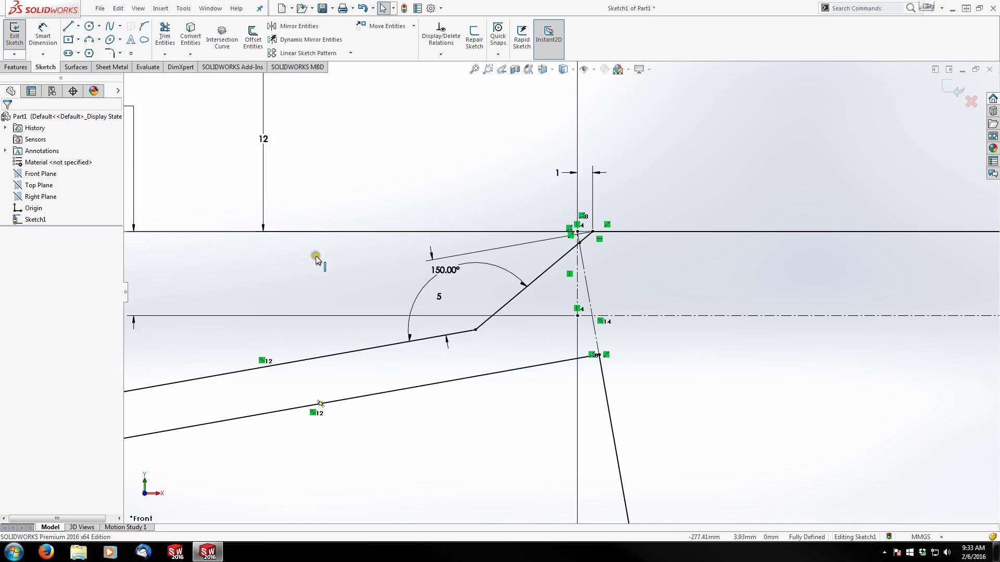
Step: Round the 150° corner with a 1 mm sketch fillet
{"action": "left_click", "coordinate": [110, 52]}
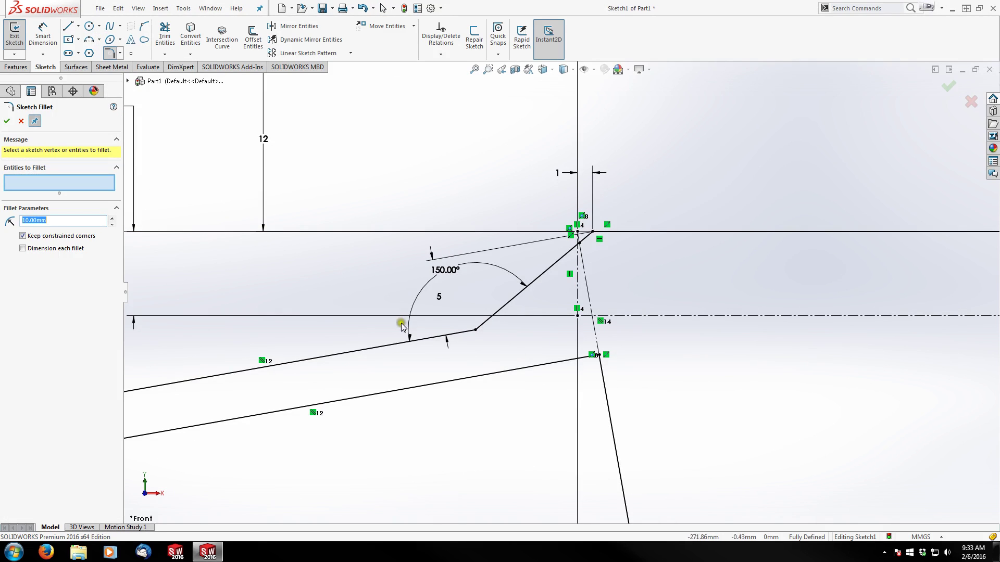
{"action": "left_click", "coordinate": [475, 331]}
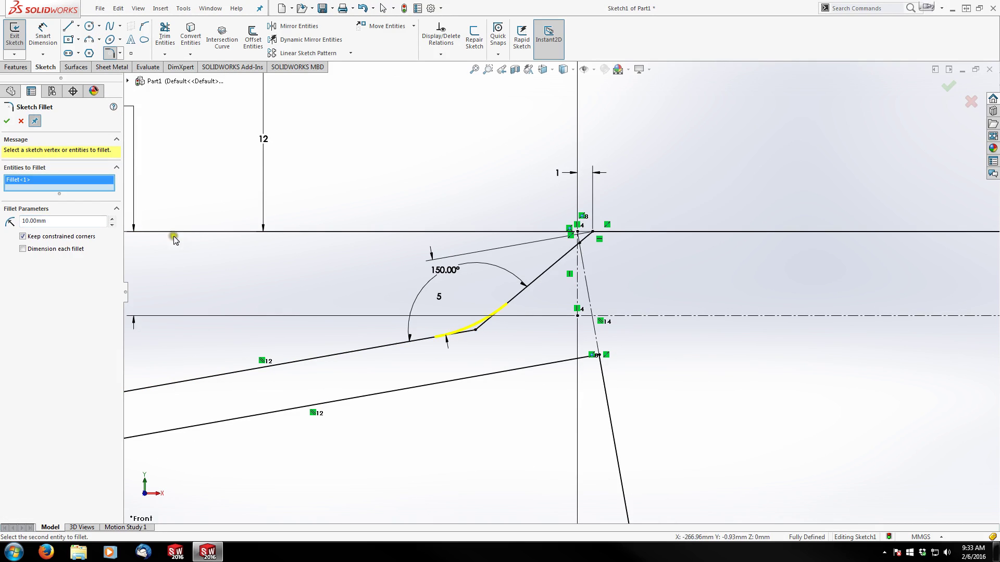
{"action": "left_click", "coordinate": [88, 220]}
{"action": "key", "text": "ctrl+a"}
{"action": "type", "text": "1"}
{"action": "key", "text": "Return"}
{"action": "left_click", "coordinate": [7, 121]}
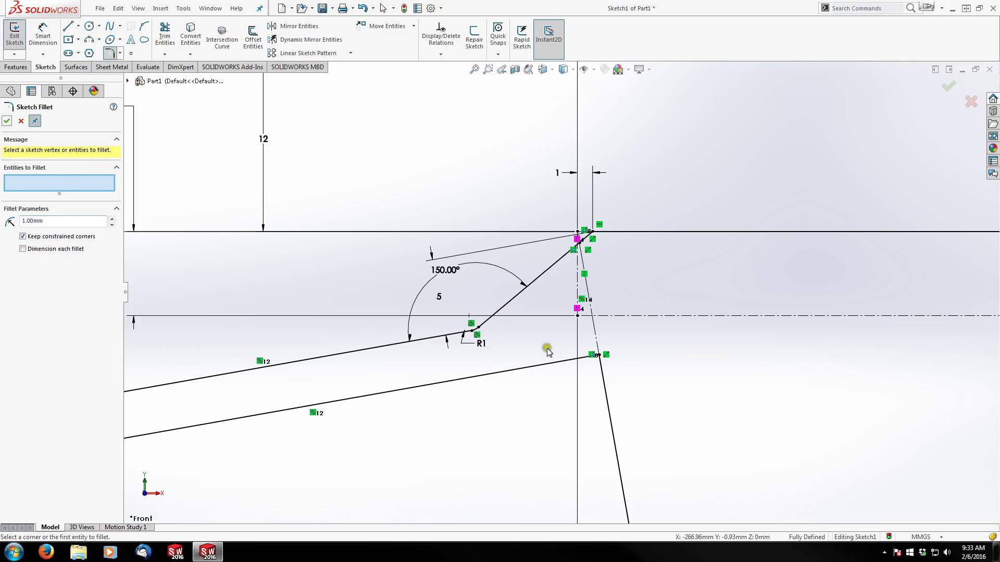
Step: Round the lower inner corner with a 3 mm sketch fillet
{"action": "left_click", "coordinate": [599, 356]}
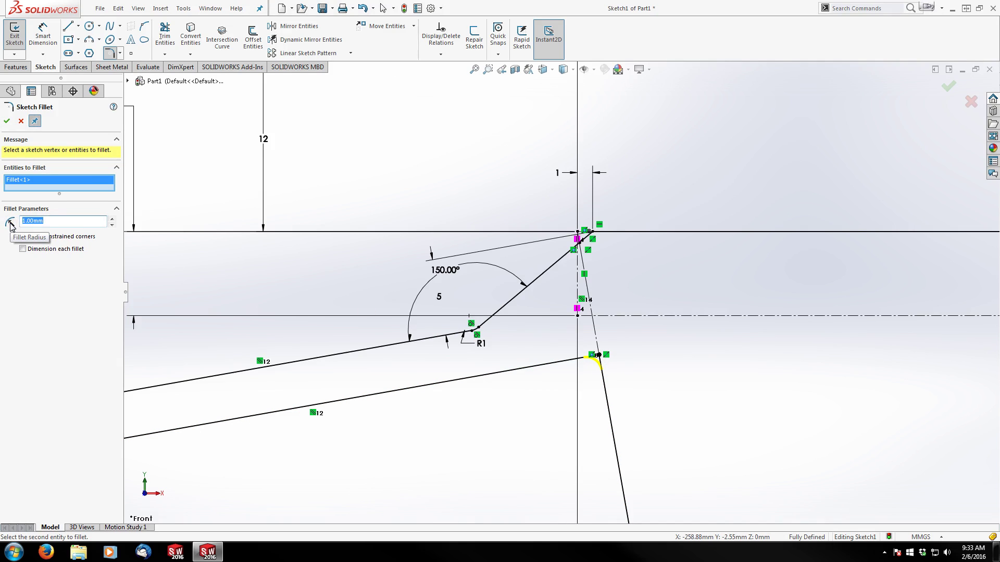
{"action": "type", "text": "3"}
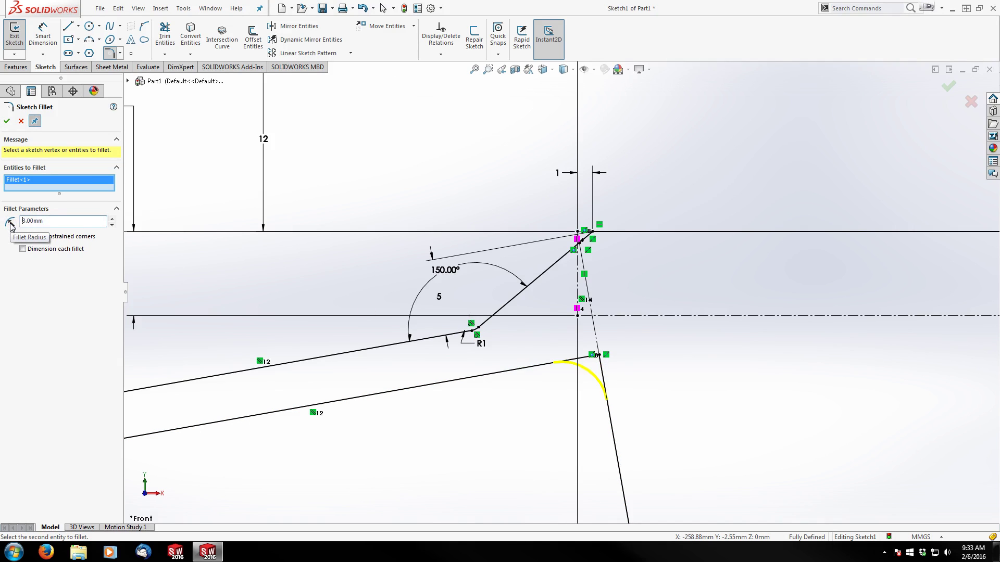
{"action": "left_click", "coordinate": [6, 121]}
{"action": "scroll", "coordinate": [646, 338], "scroll_direction": "up", "scroll_amount": 5}
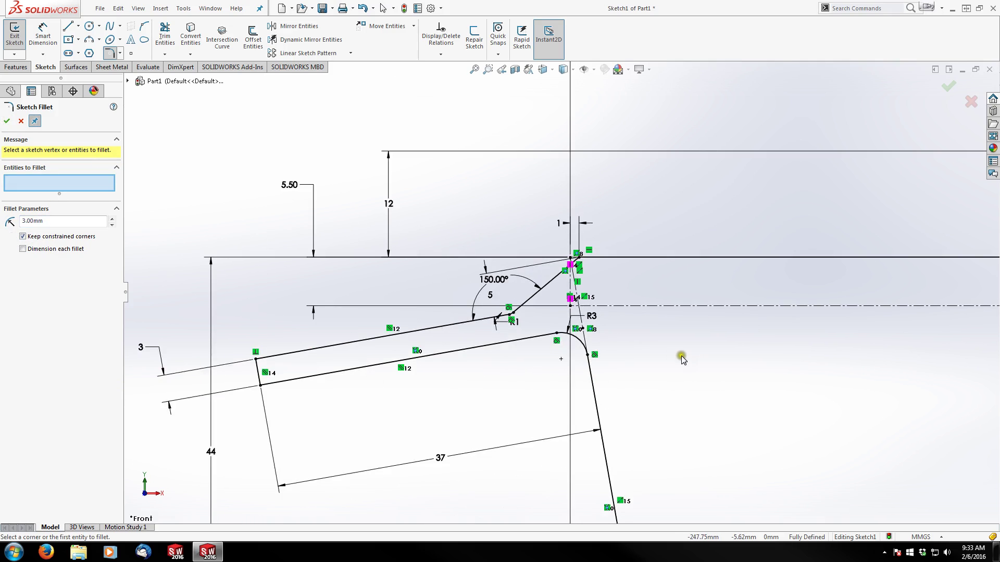
{"action": "scroll", "coordinate": [686, 356], "scroll_direction": "up", "scroll_amount": 5}
{"action": "scroll", "coordinate": [830, 328], "scroll_direction": "down", "scroll_amount": 2}
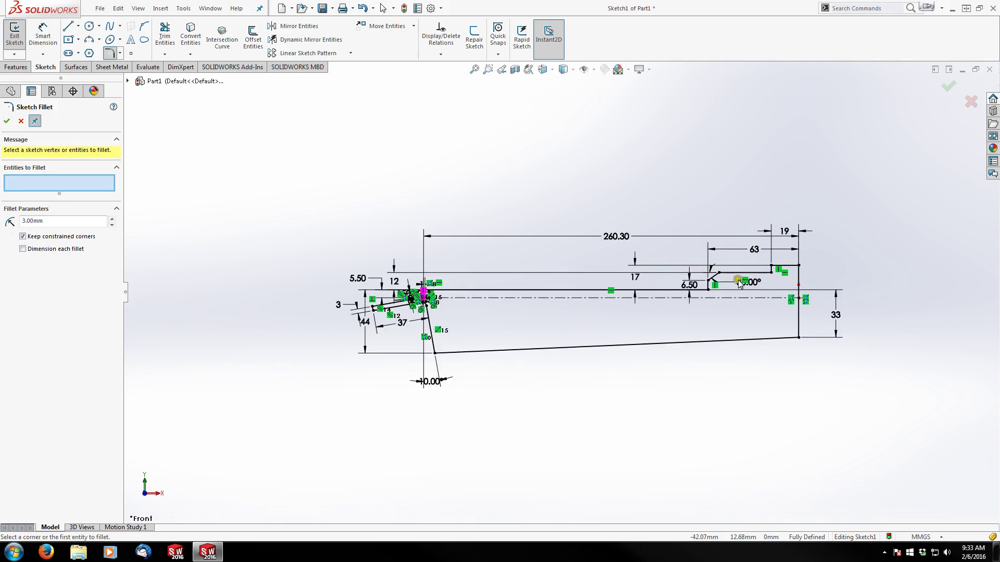
{"action": "scroll", "coordinate": [685, 292], "scroll_direction": "down", "scroll_amount": 2}
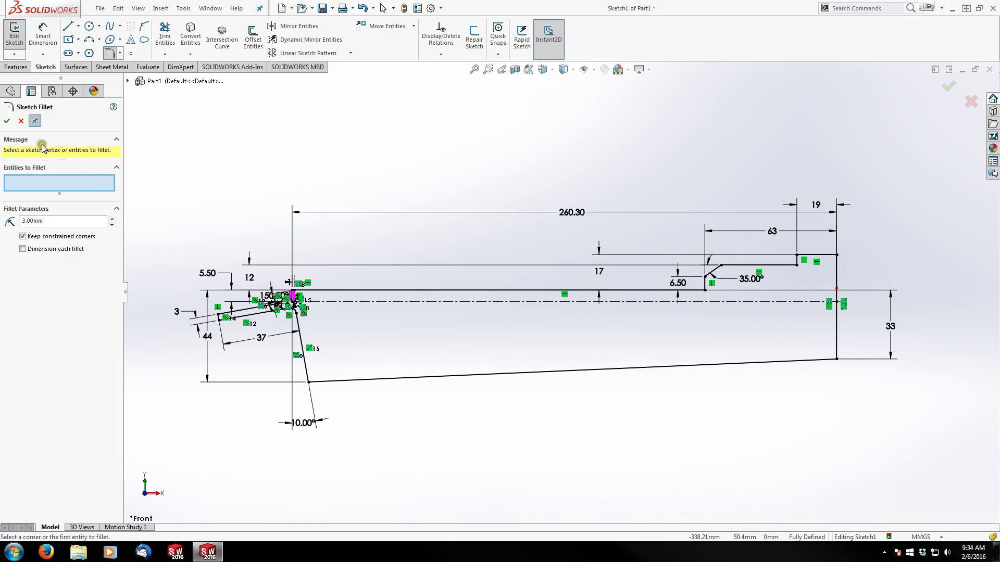
{"action": "left_click", "coordinate": [6, 121]}
{"action": "left_click", "coordinate": [214, 156]}
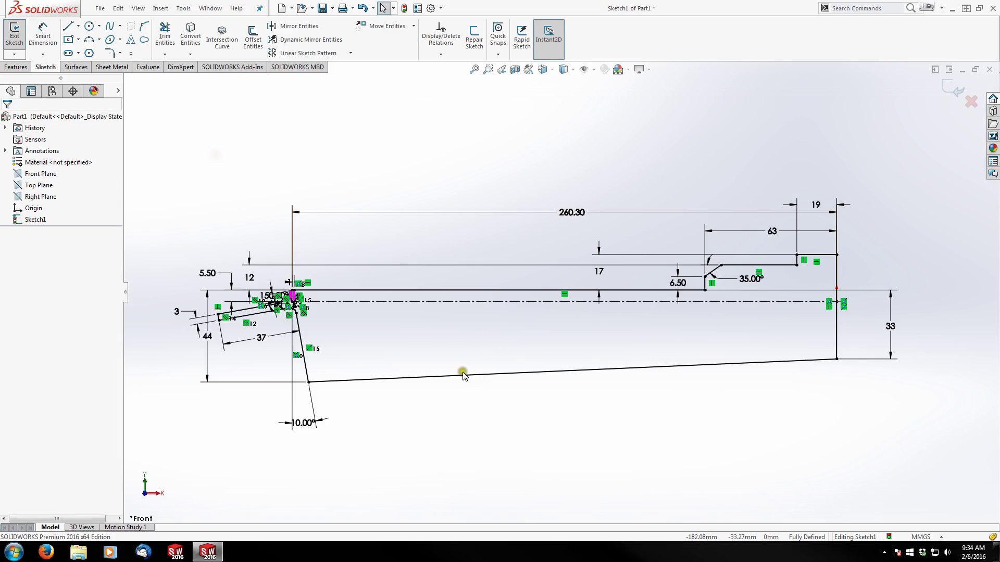
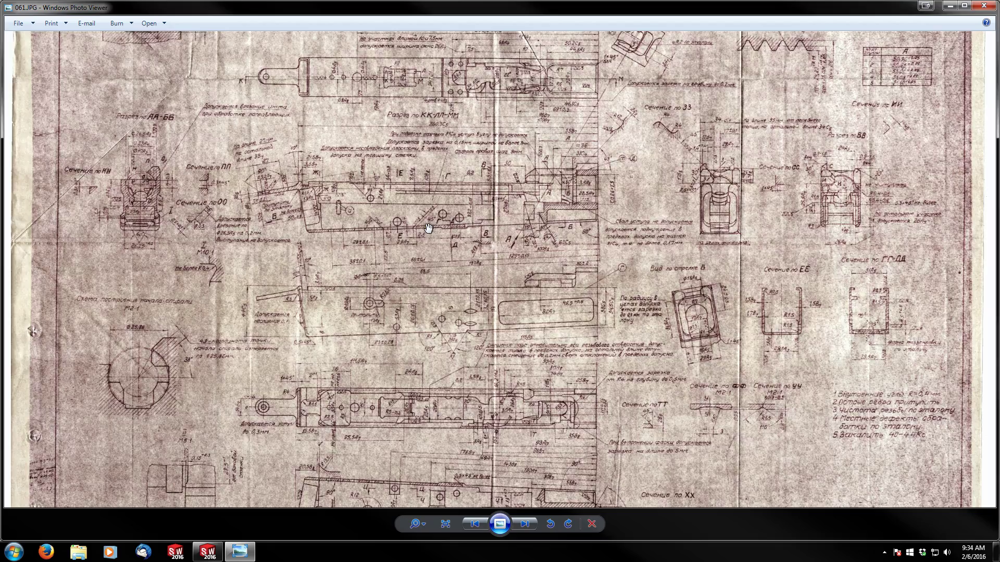
Step: Zoom the reference drawing 061.JPG in on the receiver's left end
{"action": "scroll", "coordinate": [488, 195], "scroll_direction": "up", "scroll_amount": 3}
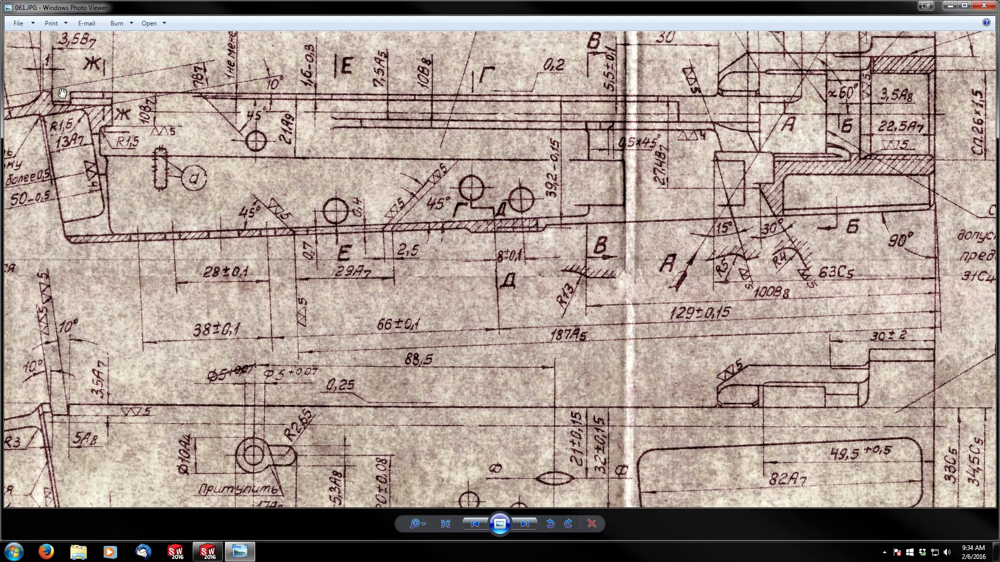
Step: Pan the reference image to the receiver's left end and move the viewer to the other monitor
{"action": "mouse_move", "coordinate": [103, 117]}
{"action": "left_mouse_down"}
{"action": "mouse_move", "coordinate": [276, 255]}
{"action": "mouse_move", "coordinate": [312, 311]}
{"action": "left_mouse_up"}
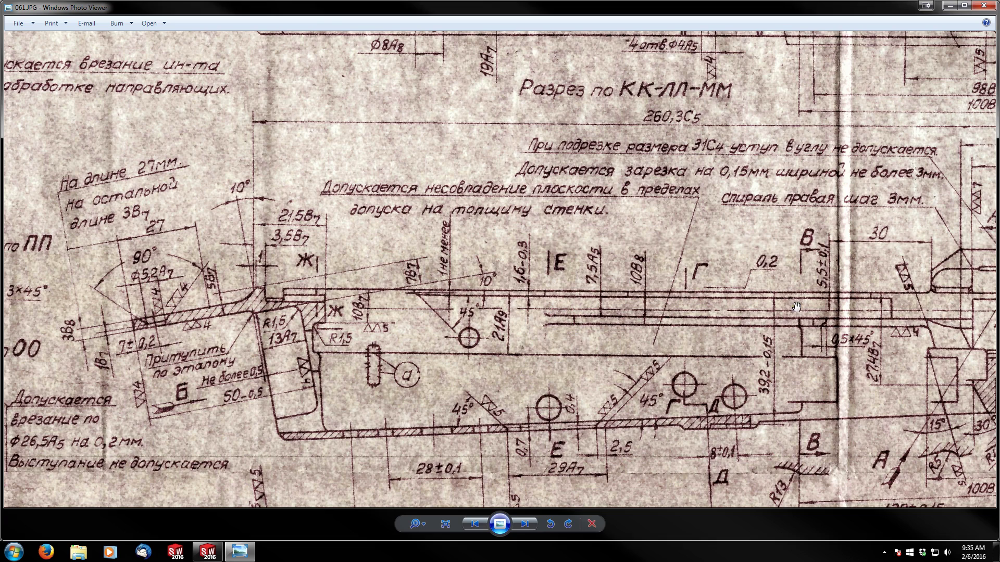
{"action": "left_click", "coordinate": [926, 6]}
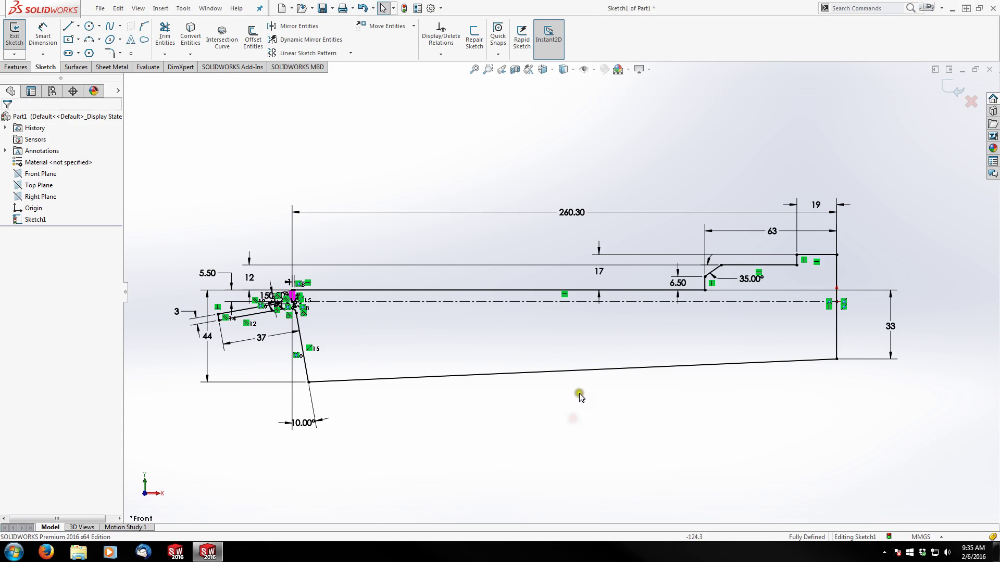
Step: Sketch four circles of different sizes inside the lower part of the receiver profile
{"action": "left_click", "coordinate": [91, 28]}
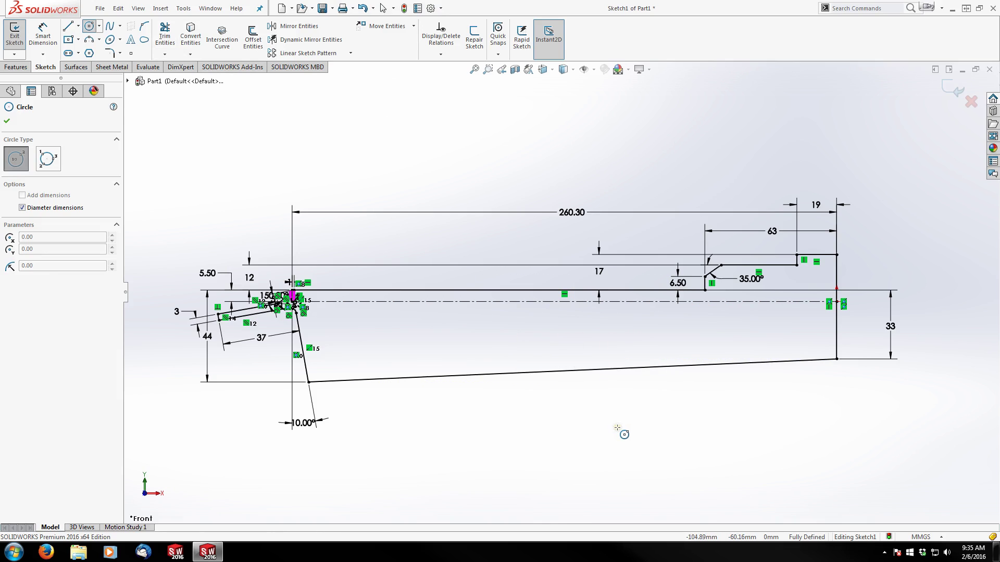
{"action": "left_click", "coordinate": [579, 348]}
{"action": "left_click", "coordinate": [582, 347]}
{"action": "left_click", "coordinate": [596, 345]}
{"action": "left_click", "coordinate": [604, 348]}
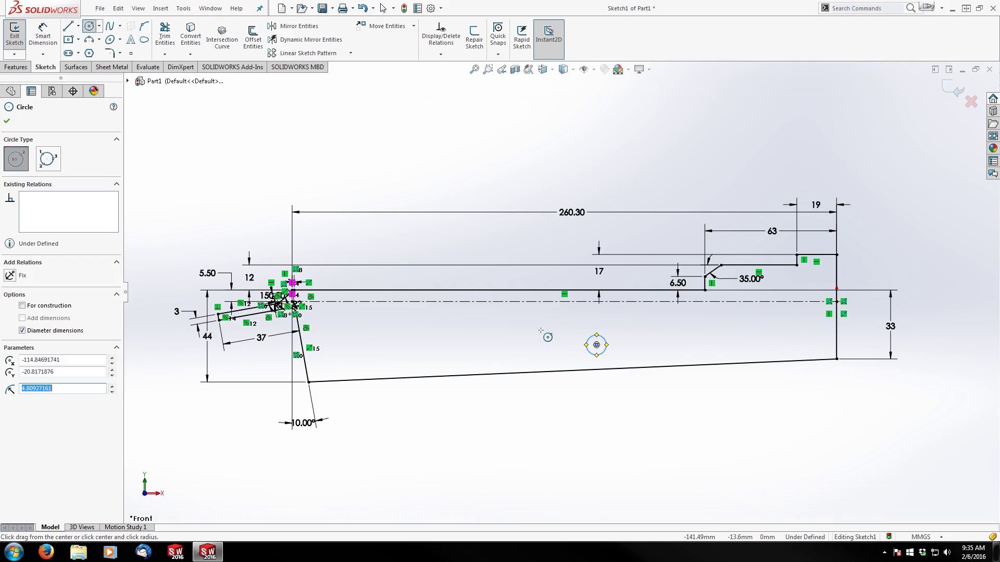
{"action": "left_click", "coordinate": [545, 339]}
{"action": "left_click", "coordinate": [548, 330]}
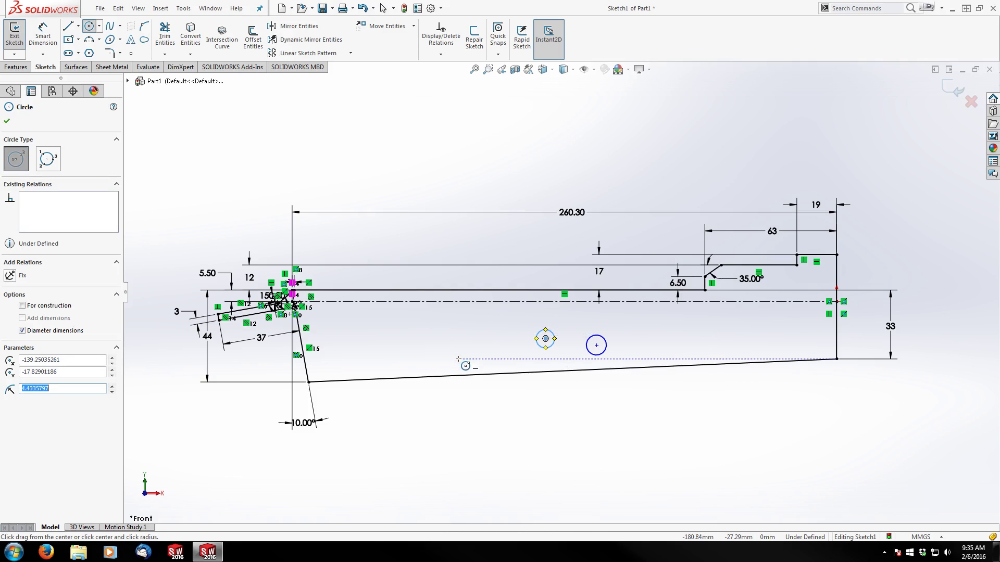
{"action": "left_click", "coordinate": [451, 366]}
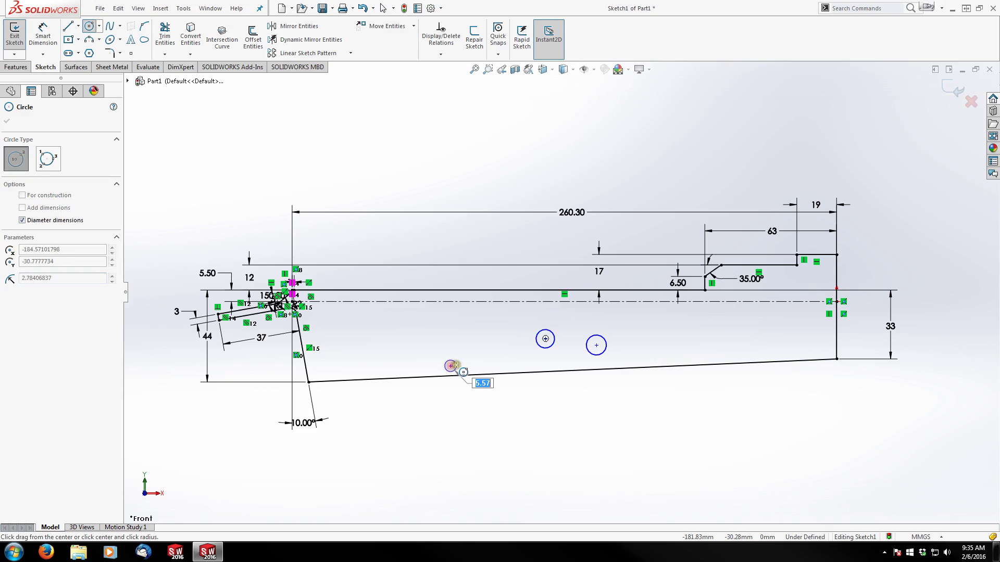
{"action": "left_click", "coordinate": [457, 364]}
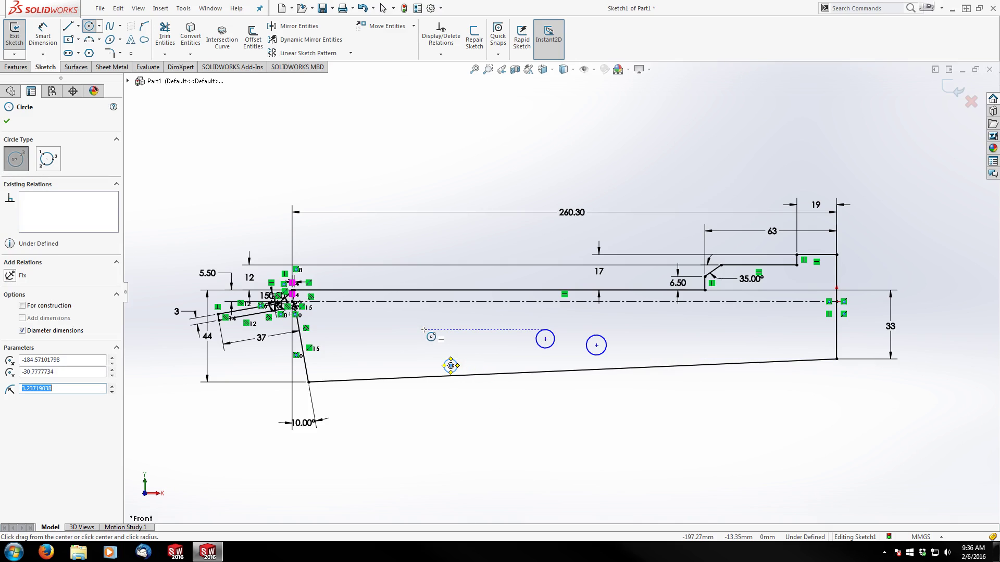
{"action": "left_click", "coordinate": [424, 330]}
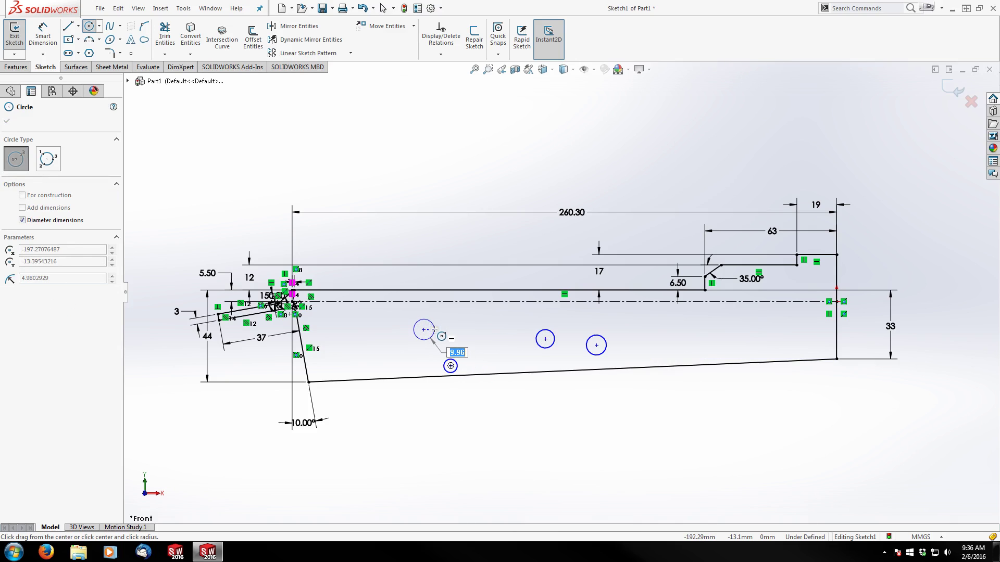
{"action": "left_click", "coordinate": [435, 330]}
{"action": "key", "text": "Escape"}
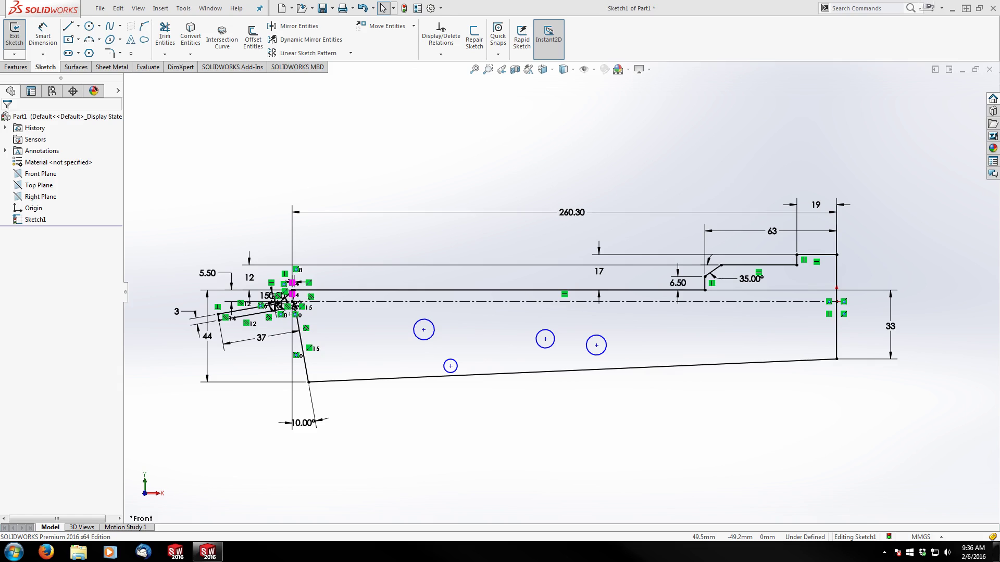
Step: Draw three connected lines forming a trapezoidal notch below the sloped bottom edge
{"action": "scroll", "coordinate": [709, 357], "scroll_direction": "down", "scroll_amount": 3}
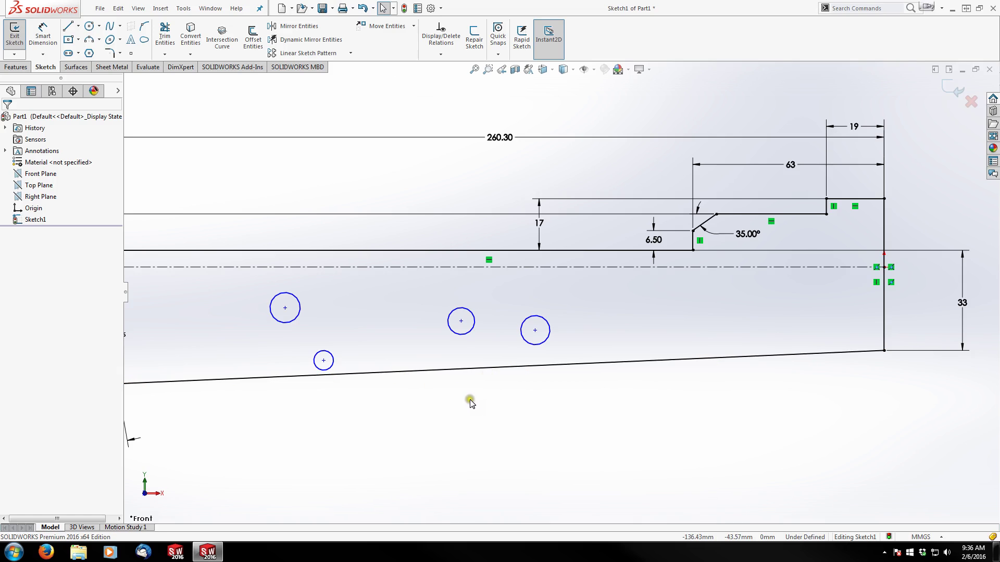
{"action": "key", "text": "l"}
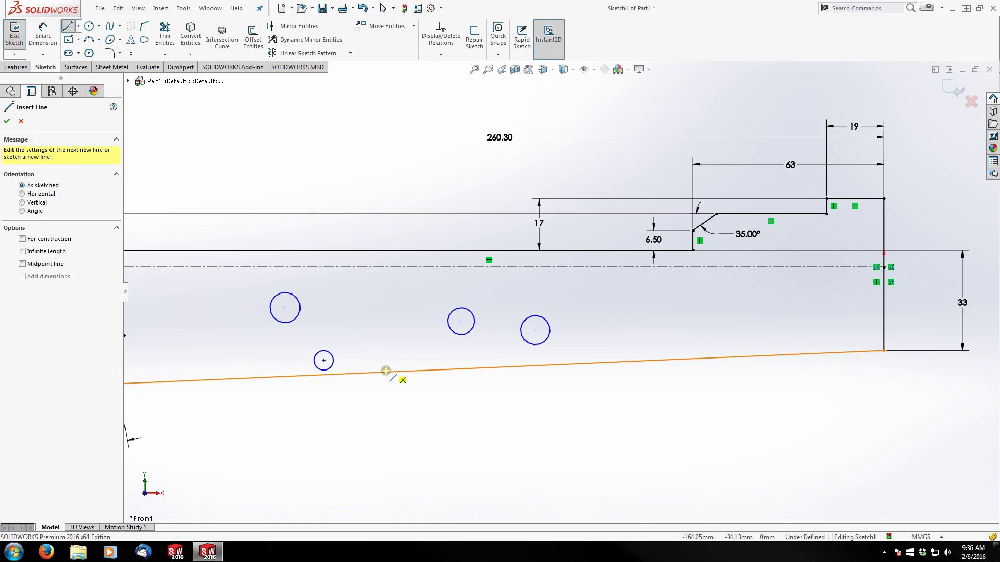
{"action": "left_click", "coordinate": [384, 372]}
{"action": "left_click", "coordinate": [397, 386]}
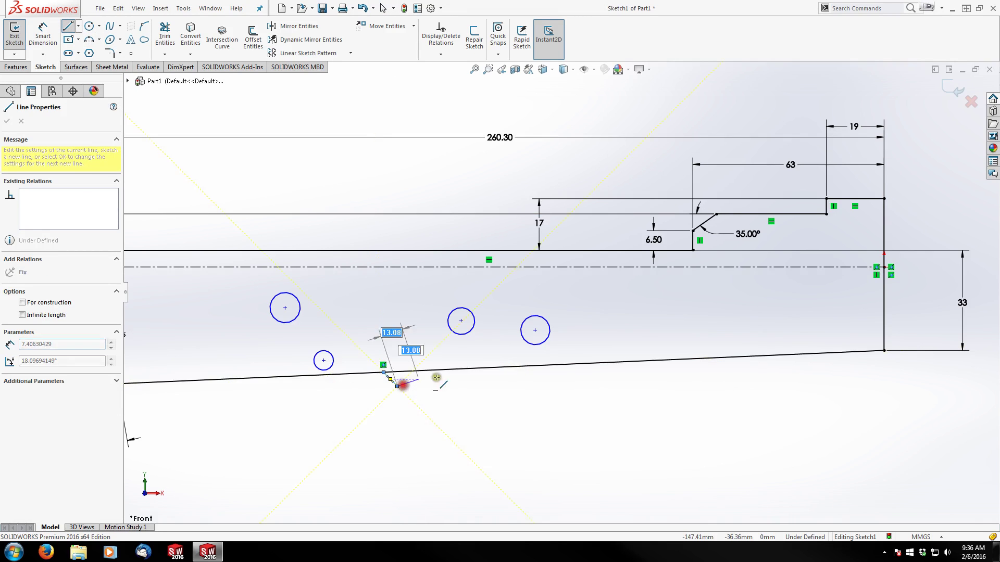
{"action": "left_click", "coordinate": [495, 382]}
{"action": "left_click", "coordinate": [510, 367]}
{"action": "key", "text": "Escape"}
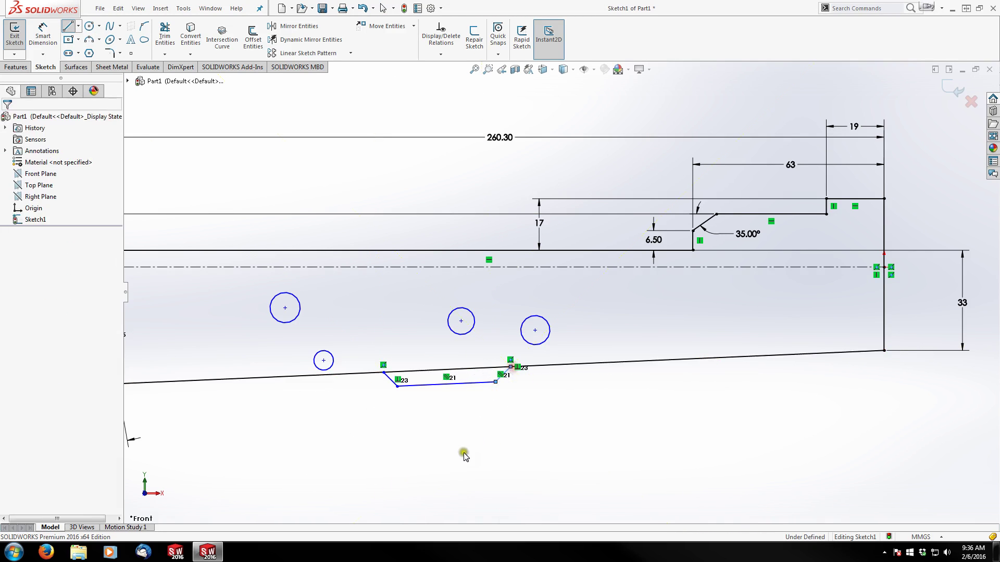
Step: Delete the notch's perpendicular relation
{"action": "scroll", "coordinate": [446, 401], "scroll_direction": "down", "scroll_amount": 2}
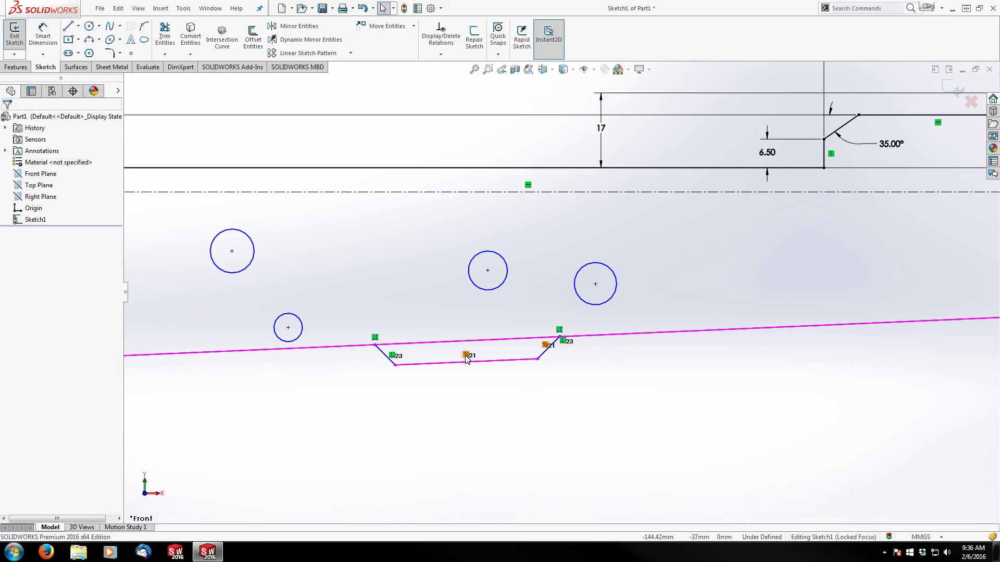
{"action": "left_click", "coordinate": [392, 355]}
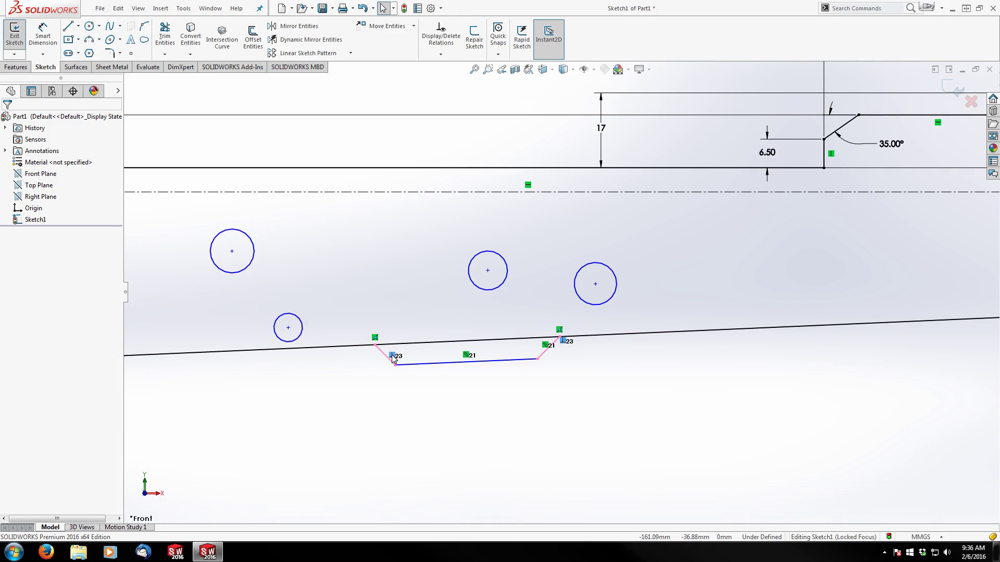
{"action": "key", "text": "Delete"}
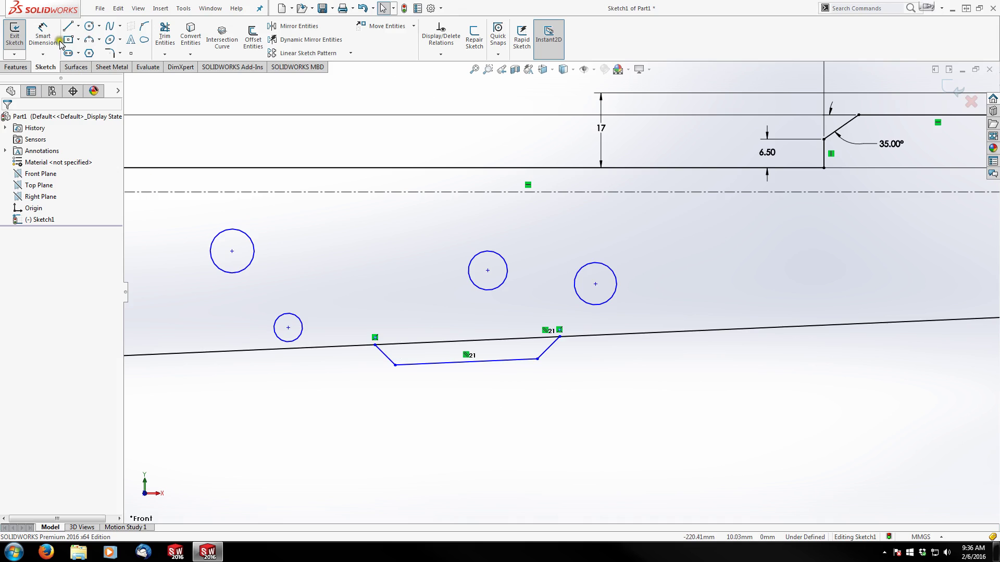
Step: Dimension the angle between the notch's left side and the sloped bottom edge to 120°
{"action": "left_click", "coordinate": [43, 35]}
{"action": "left_click", "coordinate": [336, 347]}
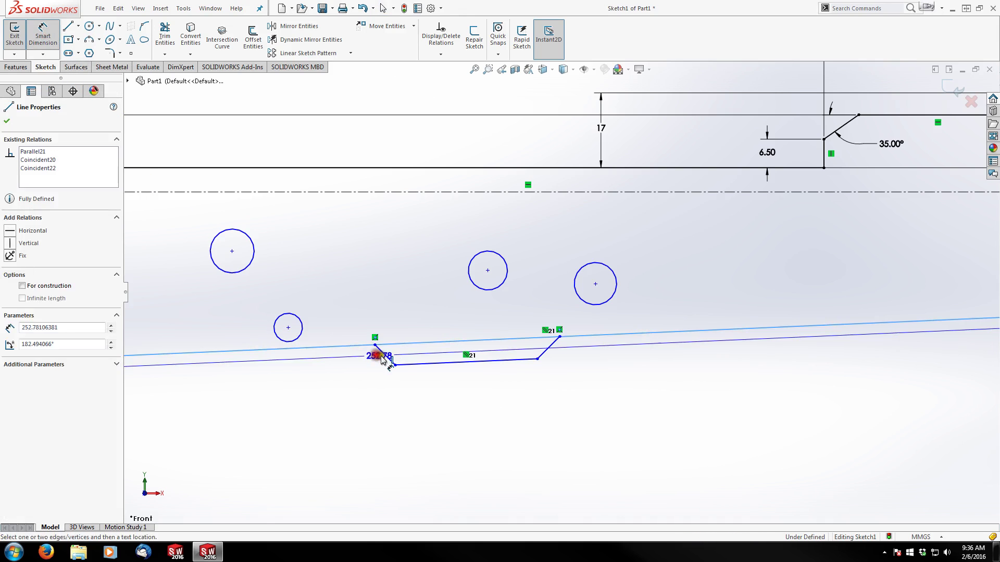
{"action": "left_click", "coordinate": [385, 358]}
{"action": "left_click", "coordinate": [347, 392]}
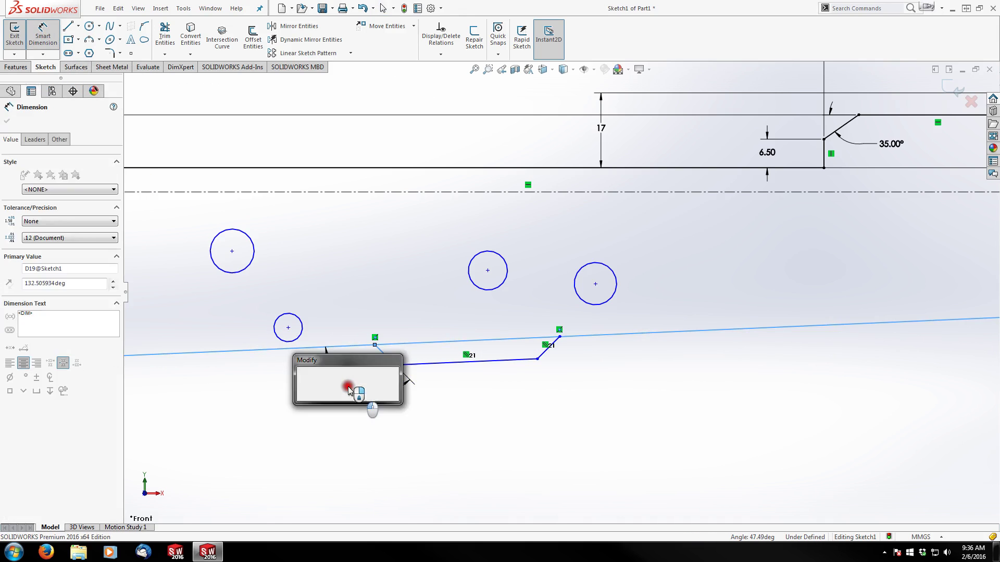
{"action": "type", "text": "120"}
{"action": "key", "text": "Return"}
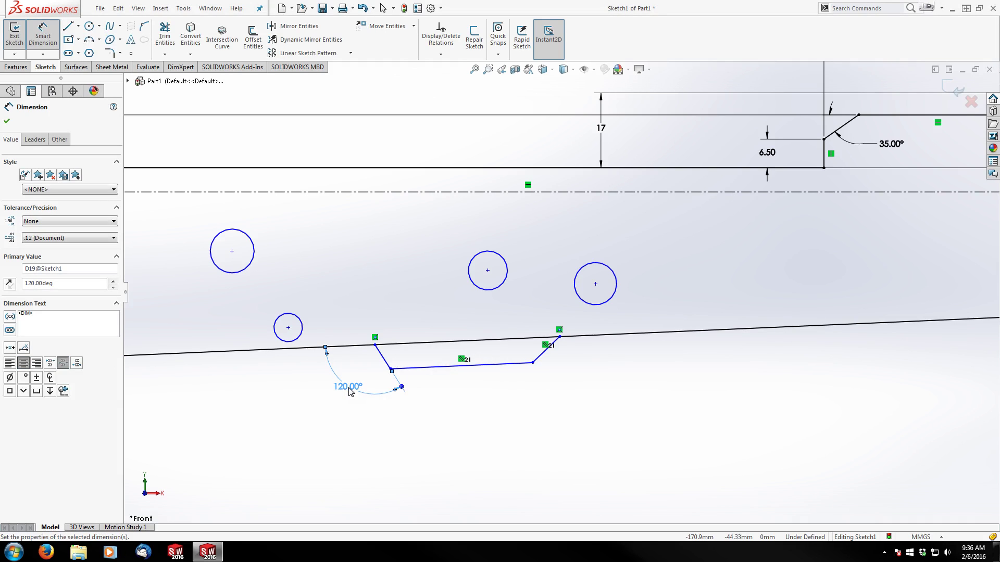
Step: Dimension the notch's right-side angle and link it by equation to the 120° angle
{"action": "left_click", "coordinate": [541, 353]}
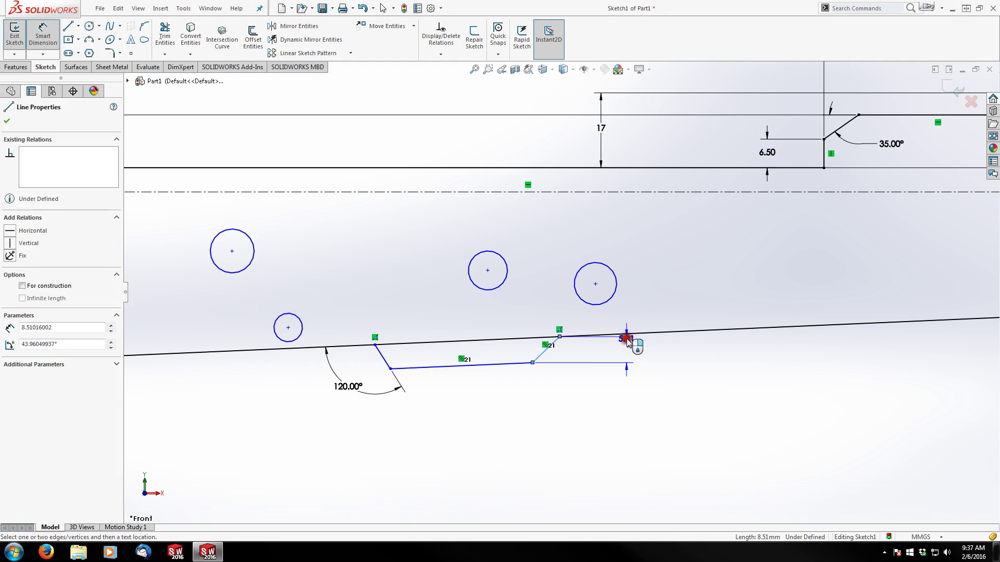
{"action": "left_click", "coordinate": [615, 335]}
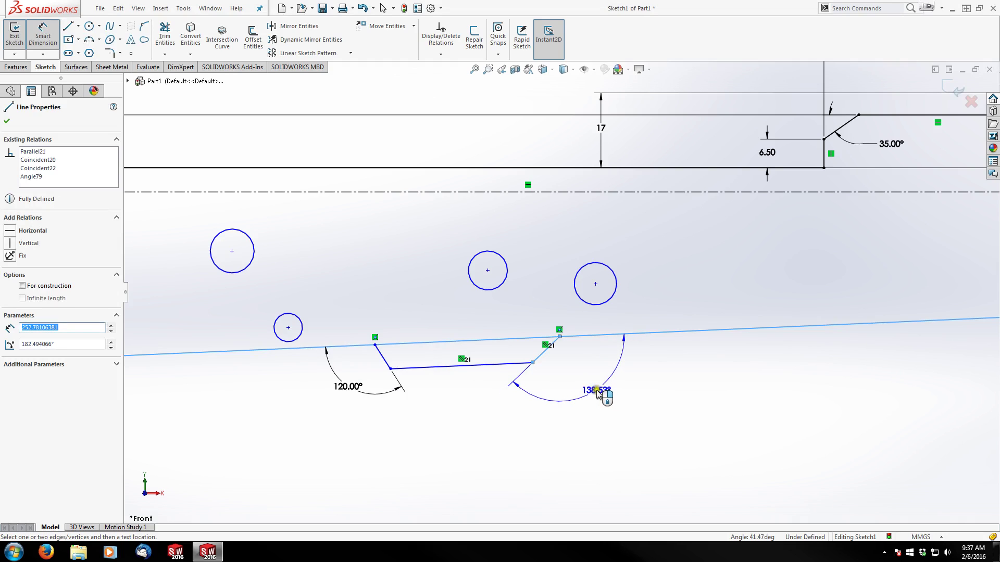
{"action": "left_click", "coordinate": [597, 394]}
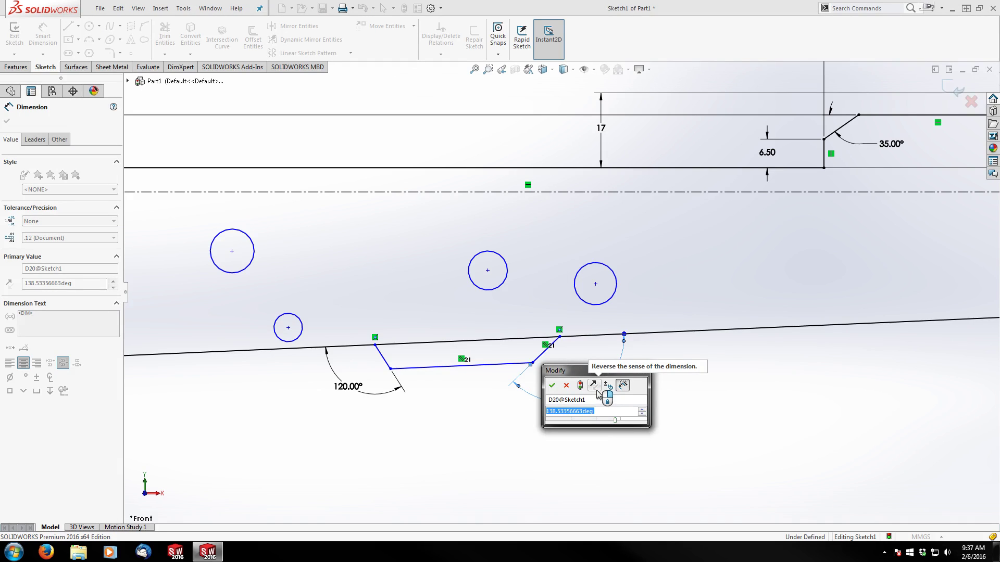
{"action": "type", "text": "="}
{"action": "left_click", "coordinate": [347, 391]}
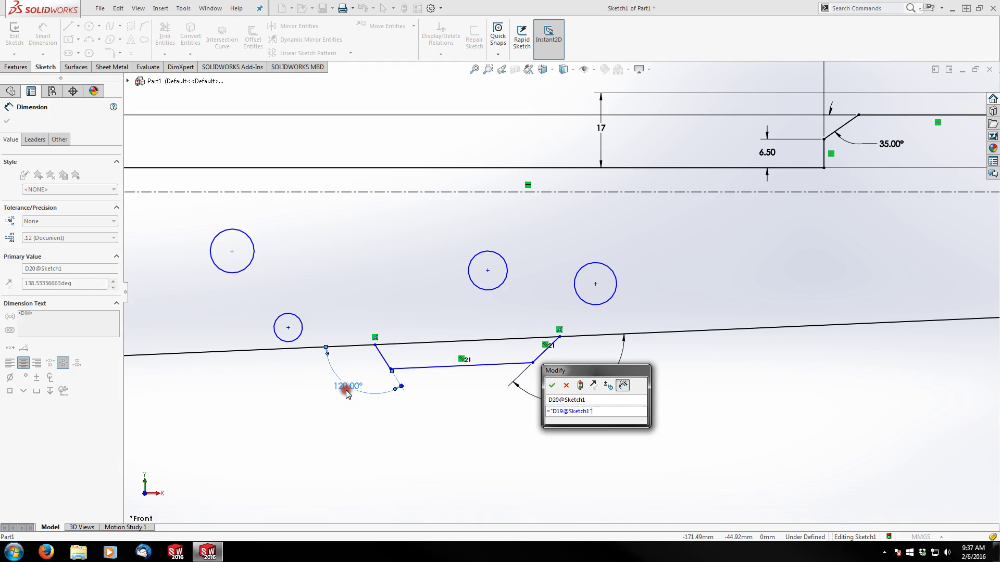
{"action": "left_click", "coordinate": [551, 385]}
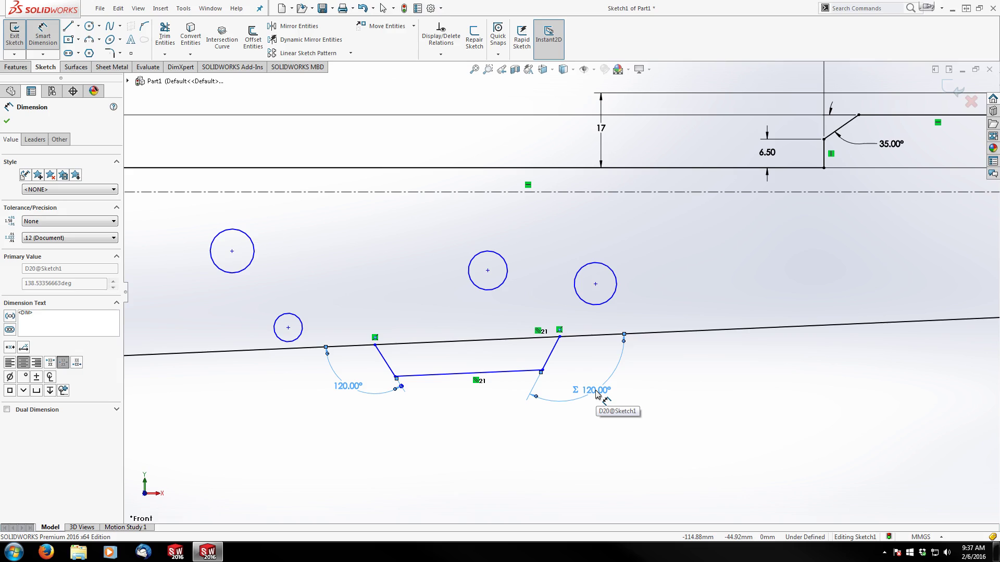
{"action": "left_click", "coordinate": [591, 404]}
Step: Draw a centerline from the notch's corner toward the profile's right end
{"action": "left_click", "coordinate": [78, 25]}
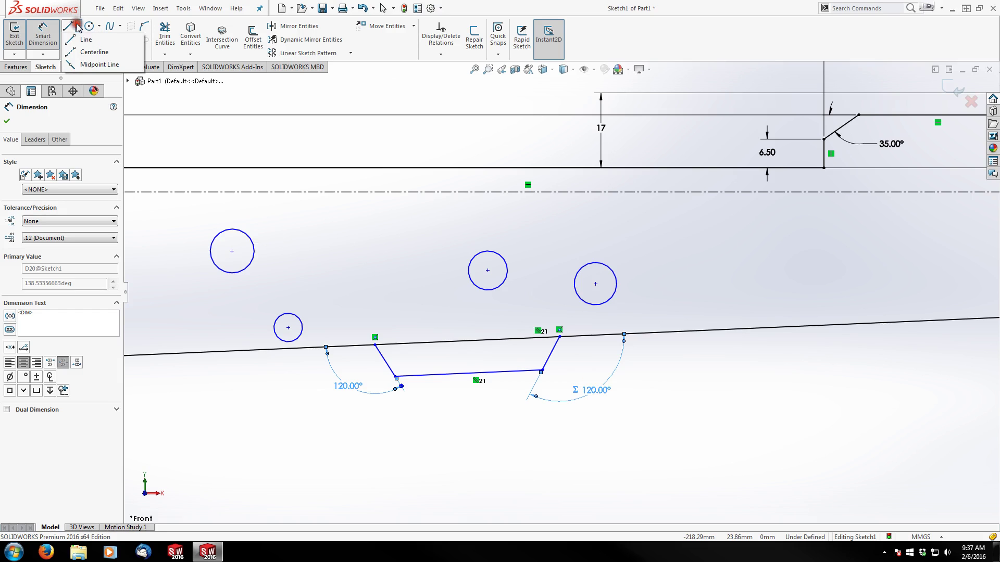
{"action": "left_click", "coordinate": [73, 52]}
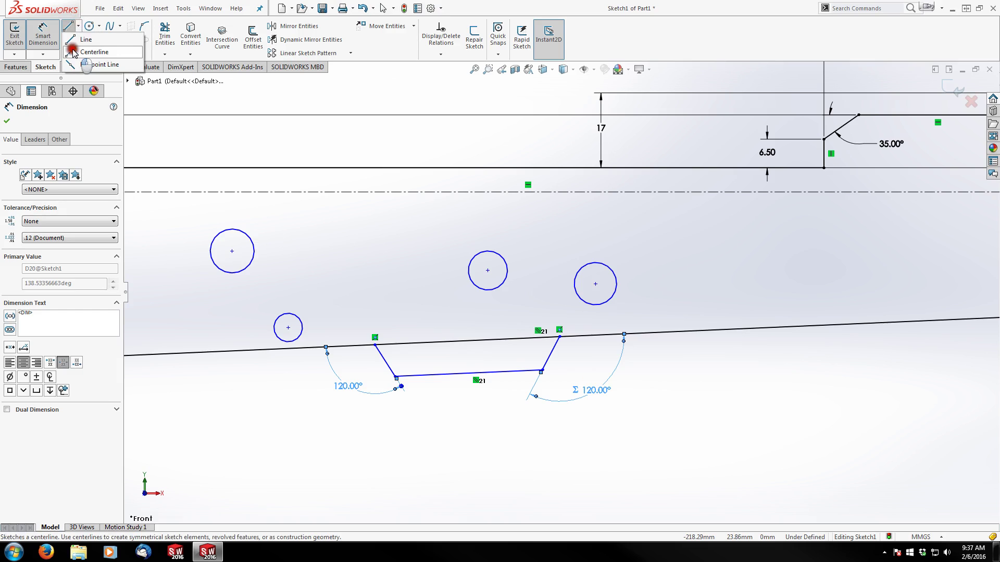
{"action": "left_click", "coordinate": [542, 369]}
{"action": "scroll", "coordinate": [651, 323], "scroll_direction": "up", "scroll_amount": 4}
{"action": "scroll", "coordinate": [669, 295], "scroll_direction": "down", "scroll_amount": 2}
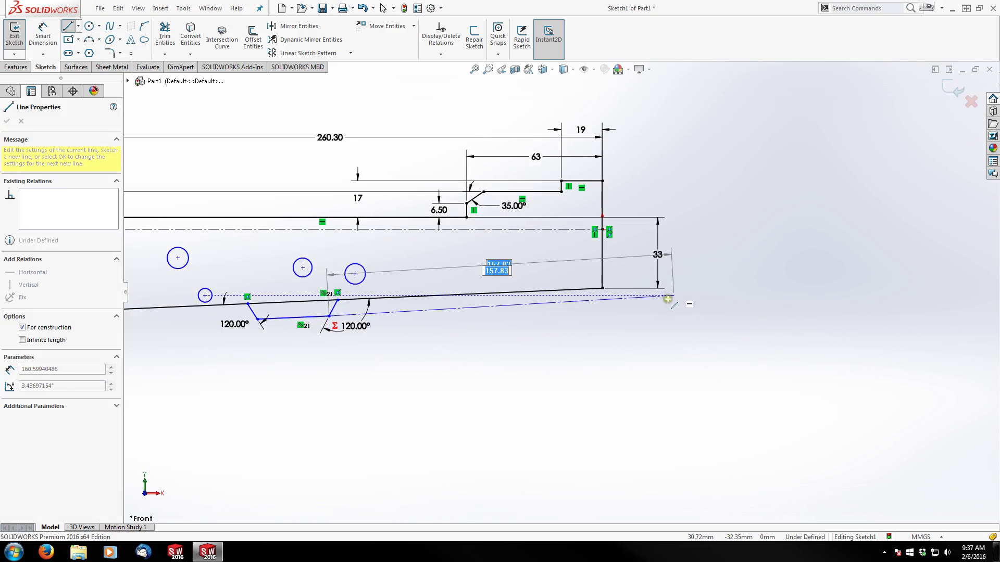
{"action": "left_click", "coordinate": [660, 300]}
{"action": "key", "text": "Escape"}
{"action": "scroll", "coordinate": [359, 297], "scroll_direction": "up", "scroll_amount": 4}
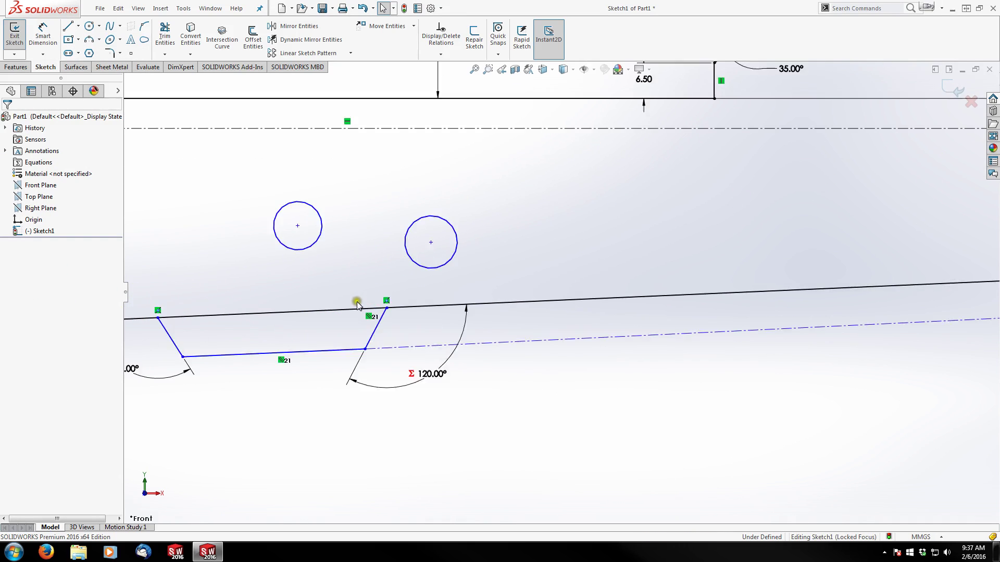
Step: Make the notch's bottom line collinear with the dashed centerline
{"action": "left_click", "coordinate": [394, 347]}
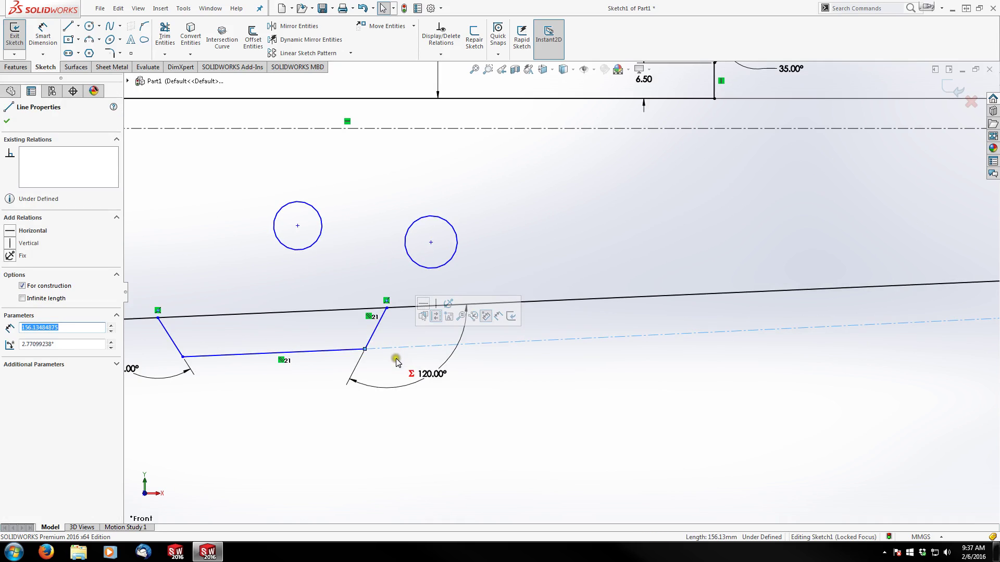
{"action": "left_click", "coordinate": [342, 350], "text": "ctrl"}
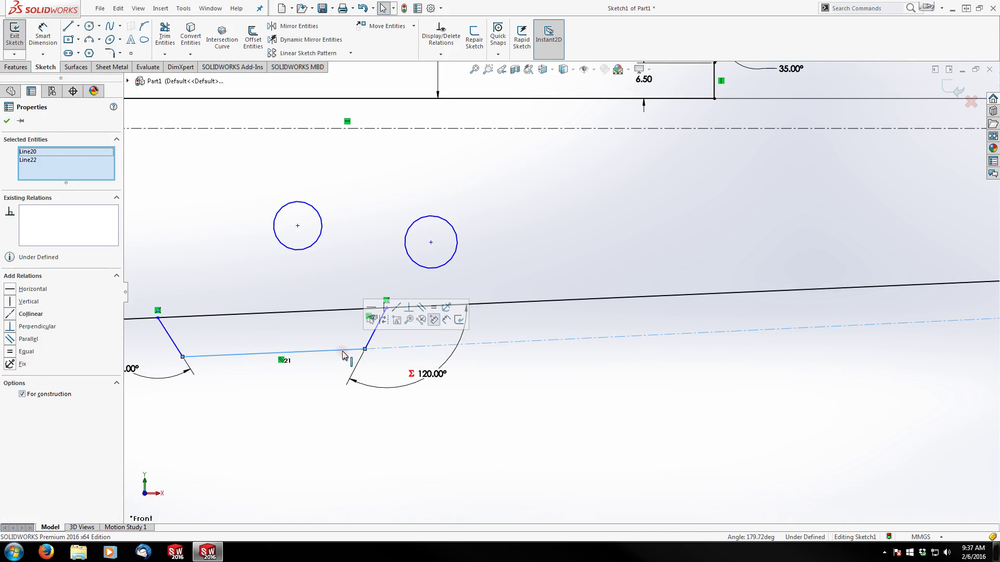
{"action": "left_click", "coordinate": [398, 310]}
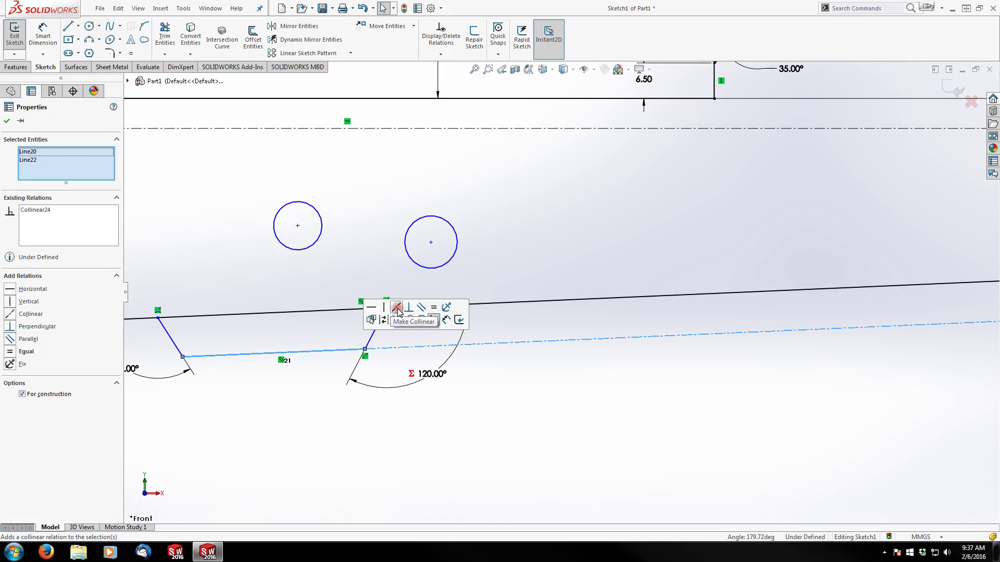
{"action": "left_click", "coordinate": [450, 413]}
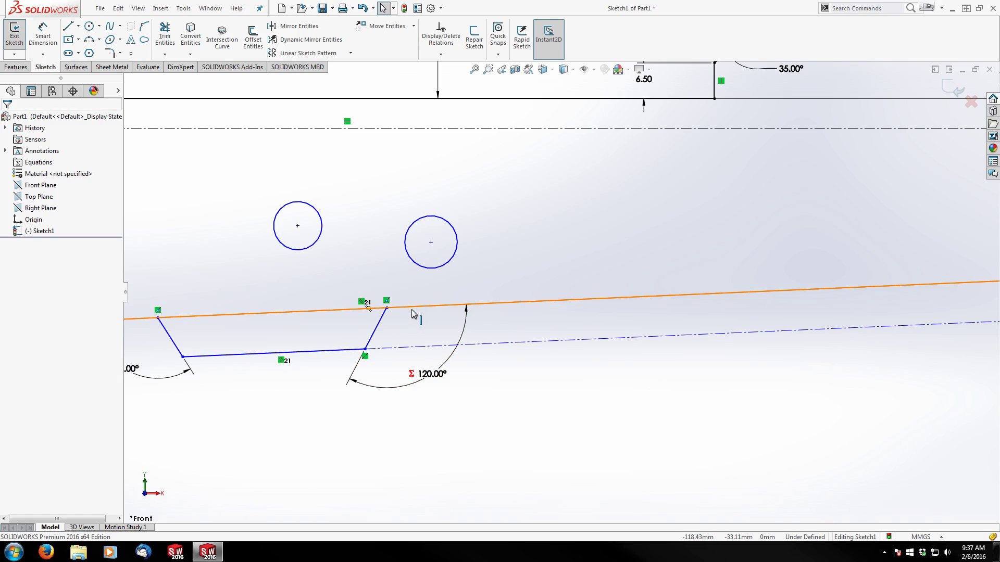
{"action": "left_click", "coordinate": [312, 378]}
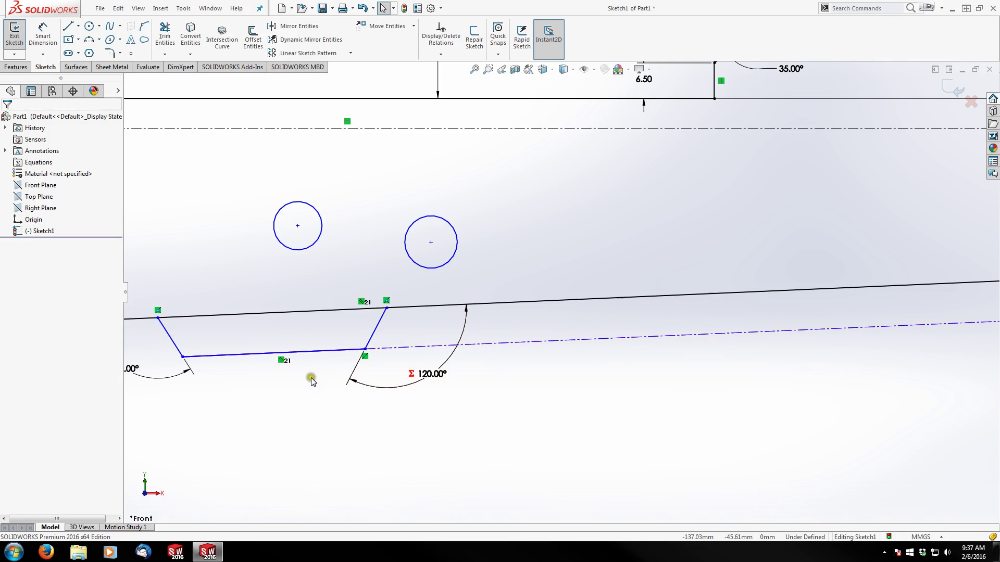
Step: Trim the top line's segment between the notch's slanted lines so the notch opens into the outline
{"action": "left_click", "coordinate": [162, 35]}
{"action": "left_click_drag", "start_coordinate": [230, 291], "coordinate": [257, 327]}
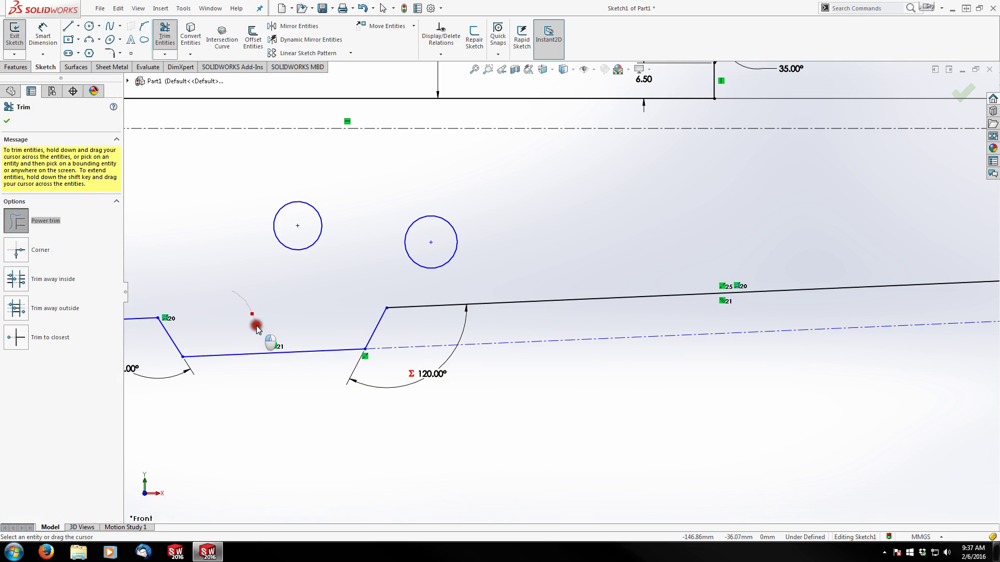
{"action": "scroll", "coordinate": [306, 312], "scroll_direction": "up", "scroll_amount": 3}
{"action": "scroll", "coordinate": [441, 290], "scroll_direction": "down", "scroll_amount": 3}
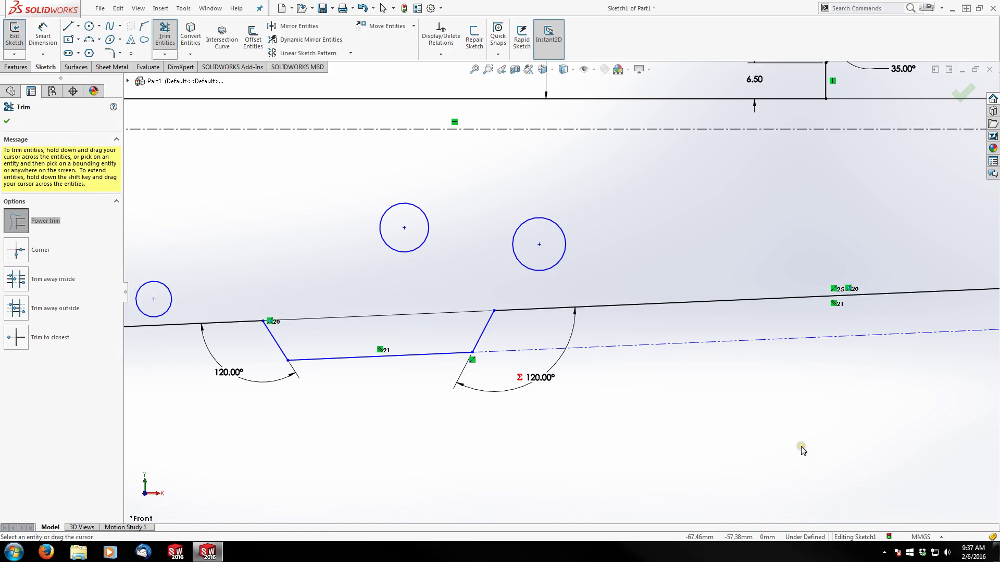
{"action": "left_click", "coordinate": [687, 463]}
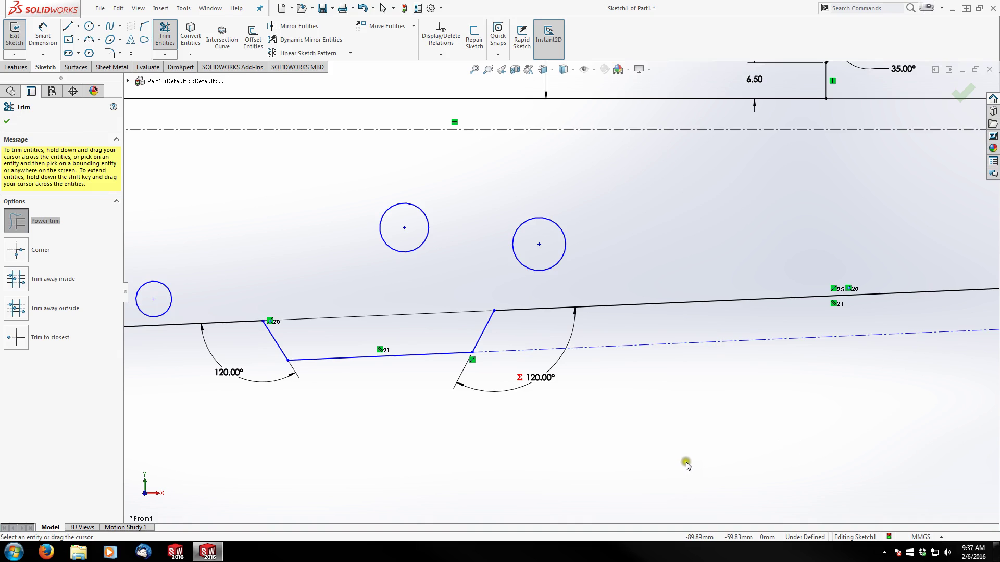
{"action": "left_click", "coordinate": [42, 36]}
{"action": "scroll", "coordinate": [271, 355], "scroll_direction": "up", "scroll_amount": 3}
{"action": "scroll", "coordinate": [775, 249], "scroll_direction": "down", "scroll_amount": 1}
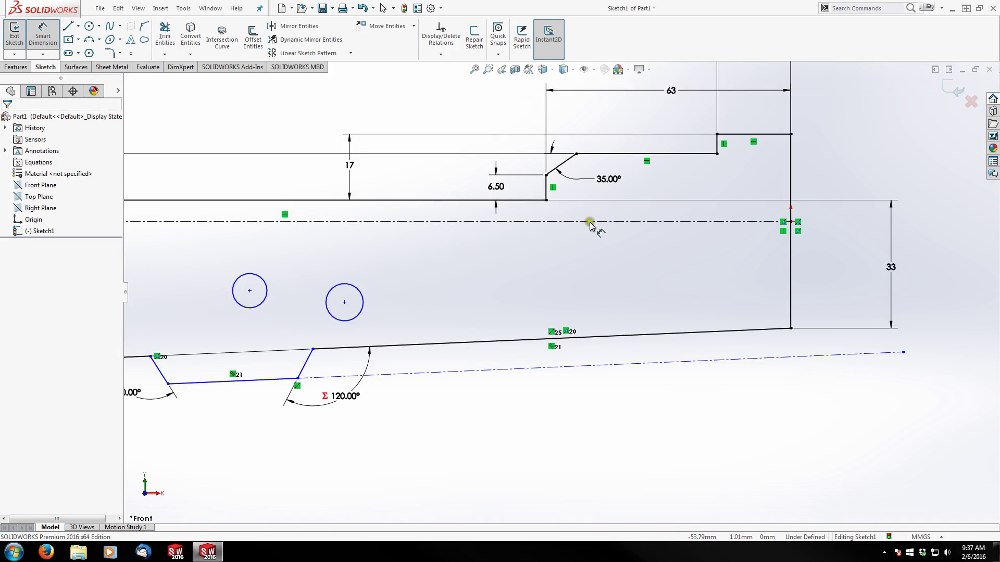
Step: Dimension the construction line's right end 34.50 below the top horizontal line
{"action": "left_click", "coordinate": [533, 201]}
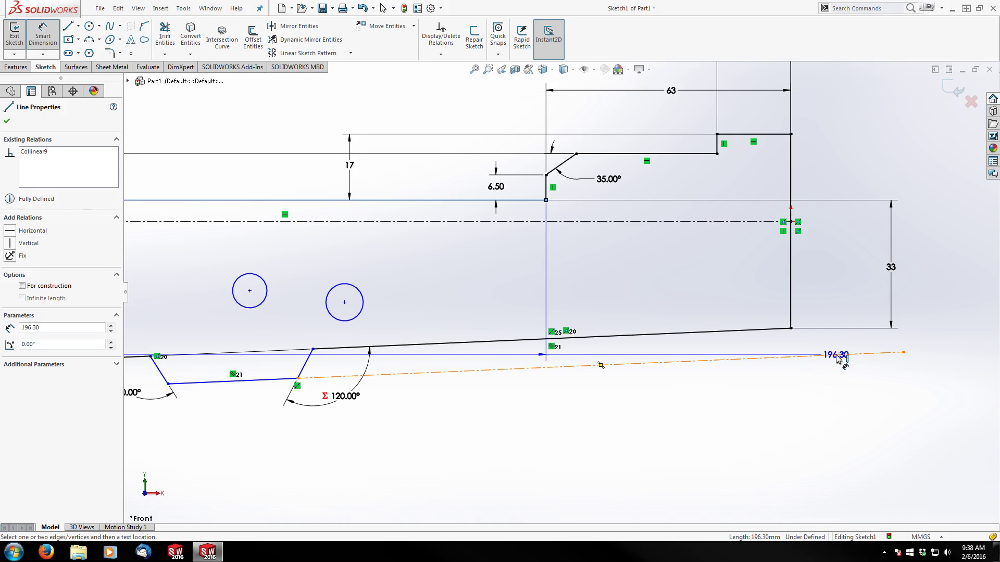
{"action": "left_click", "coordinate": [903, 353]}
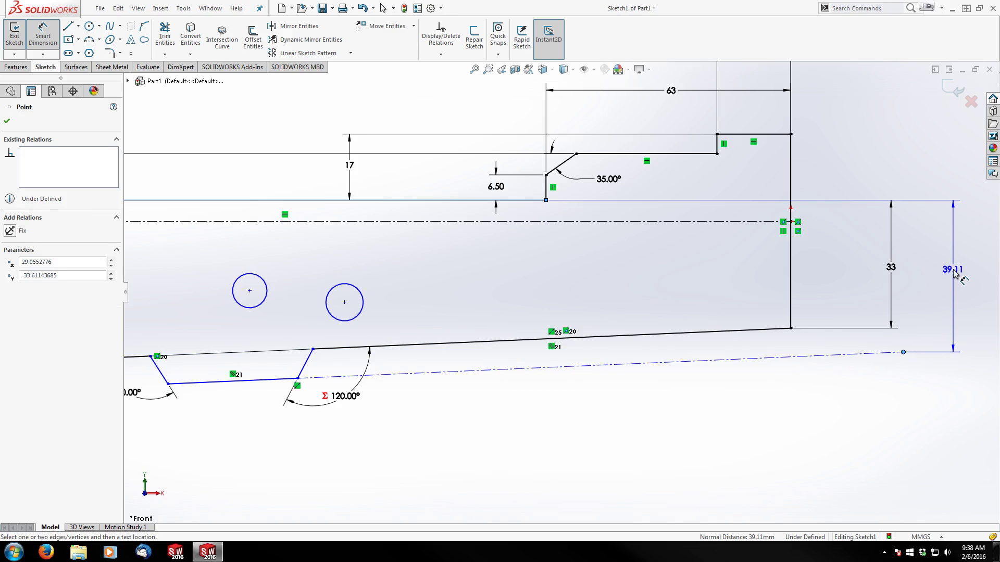
{"action": "left_click", "coordinate": [956, 274]}
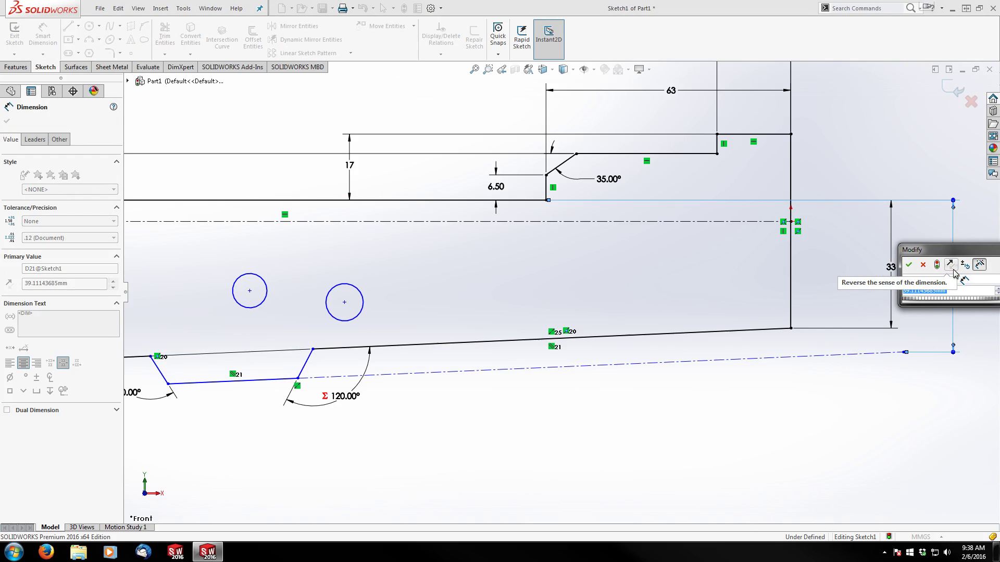
{"action": "type", "text": "34.5"}
{"action": "key", "text": "Return"}
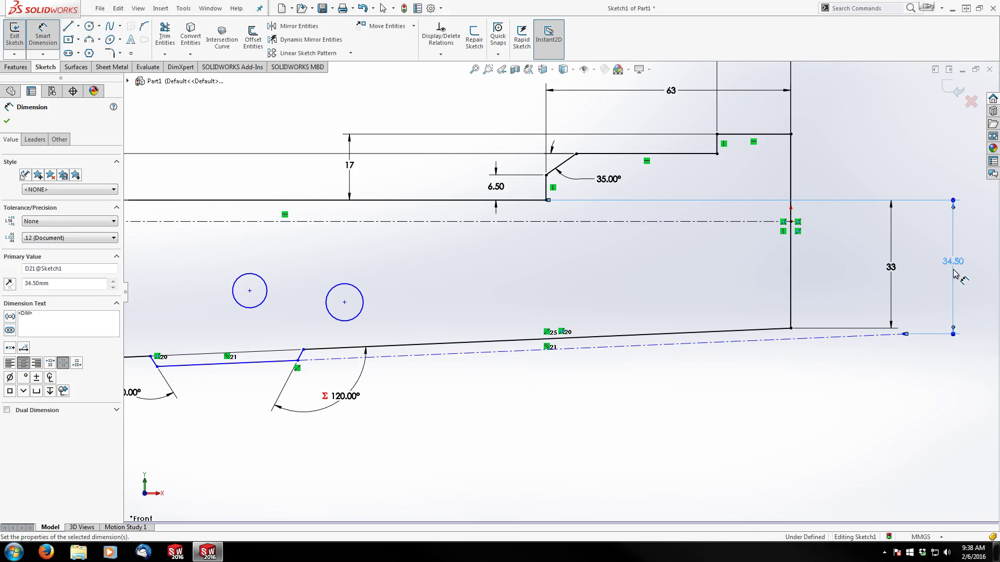
{"action": "left_click", "coordinate": [837, 358]}
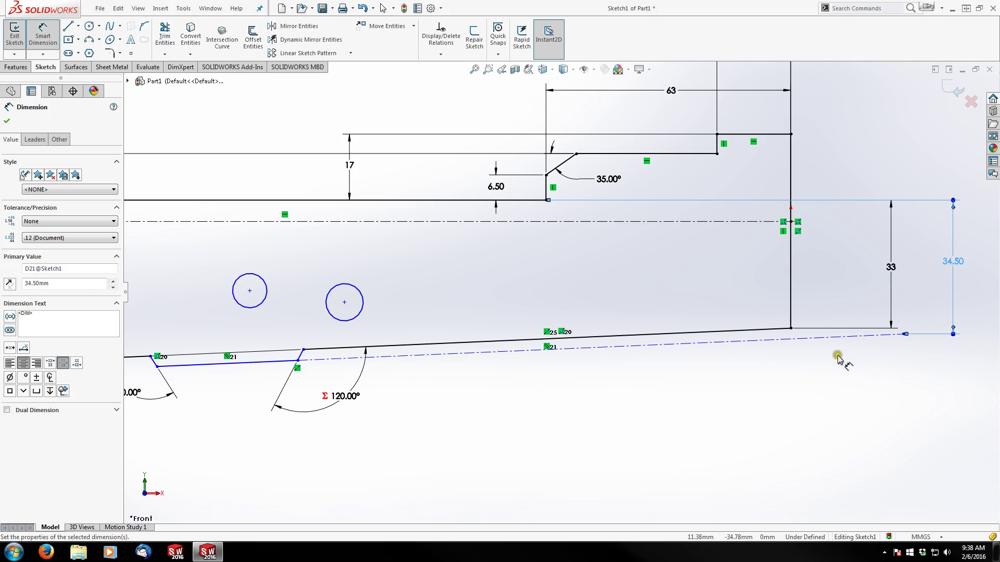
{"action": "key", "text": "Escape"}
{"action": "scroll", "coordinate": [857, 342], "scroll_direction": "down", "scroll_amount": 2}
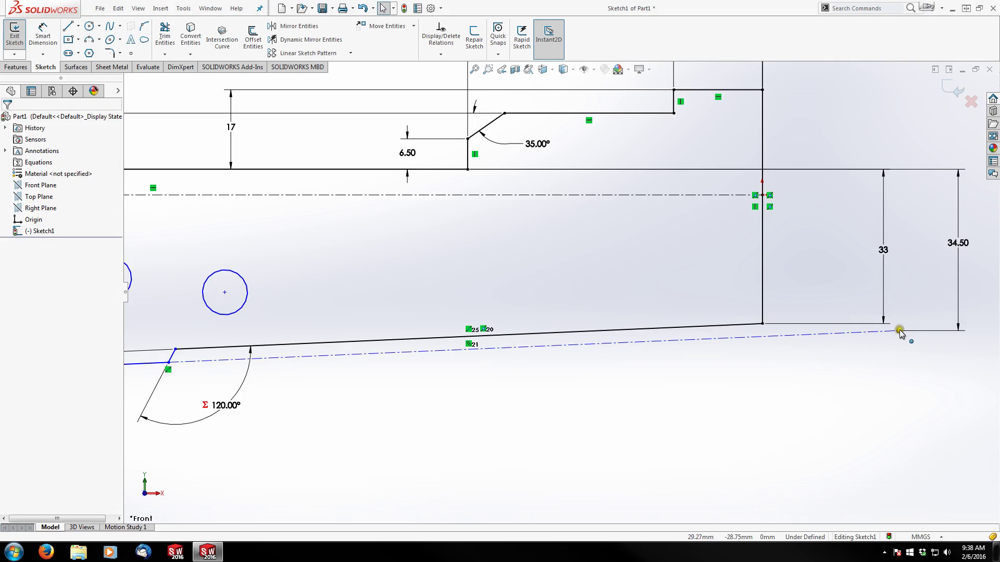
Step: Make the construction line's end point coincident with the vertical rear line
{"action": "left_click", "coordinate": [899, 330]}
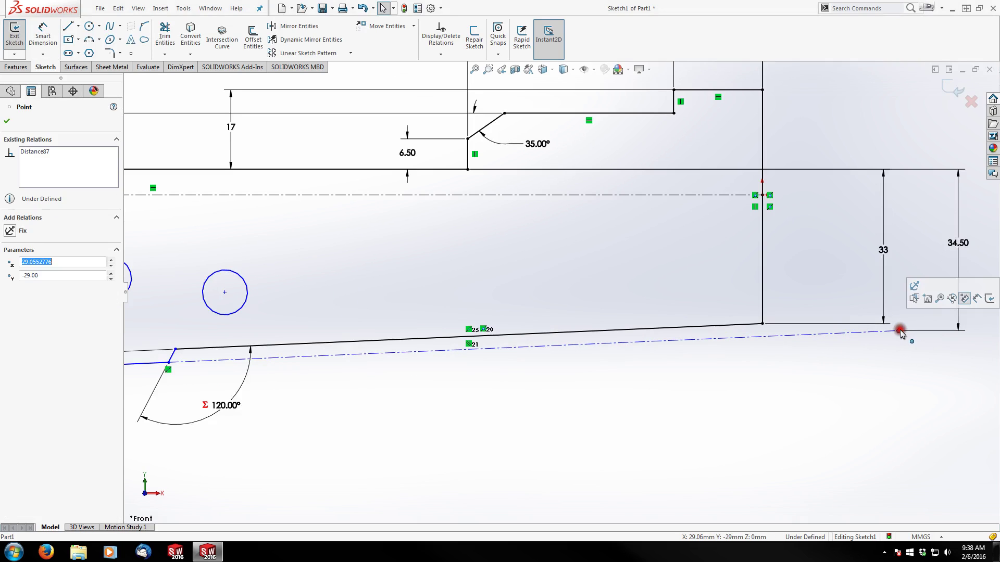
{"action": "left_click", "coordinate": [761, 315], "text": "ctrl"}
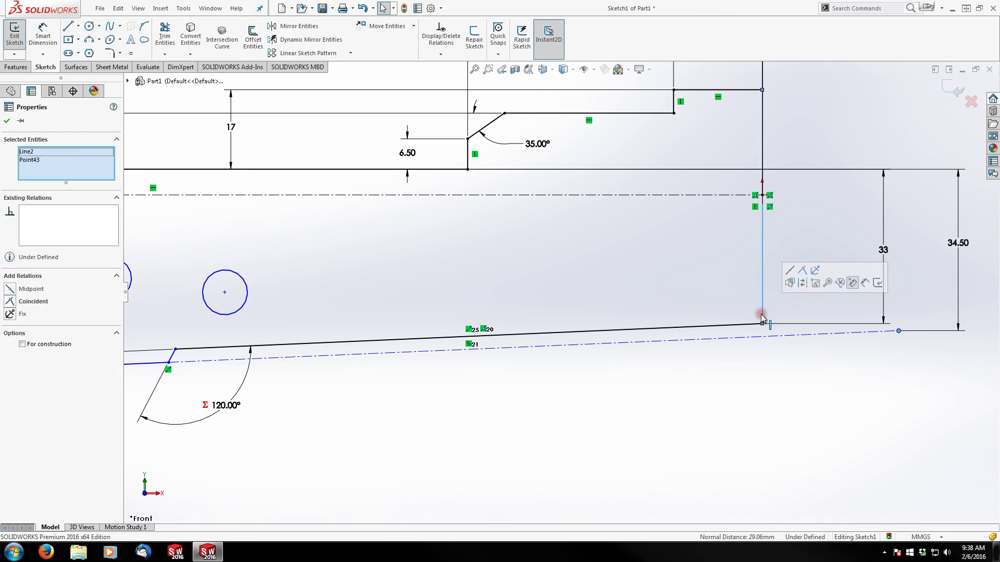
{"action": "left_click", "coordinate": [802, 270]}
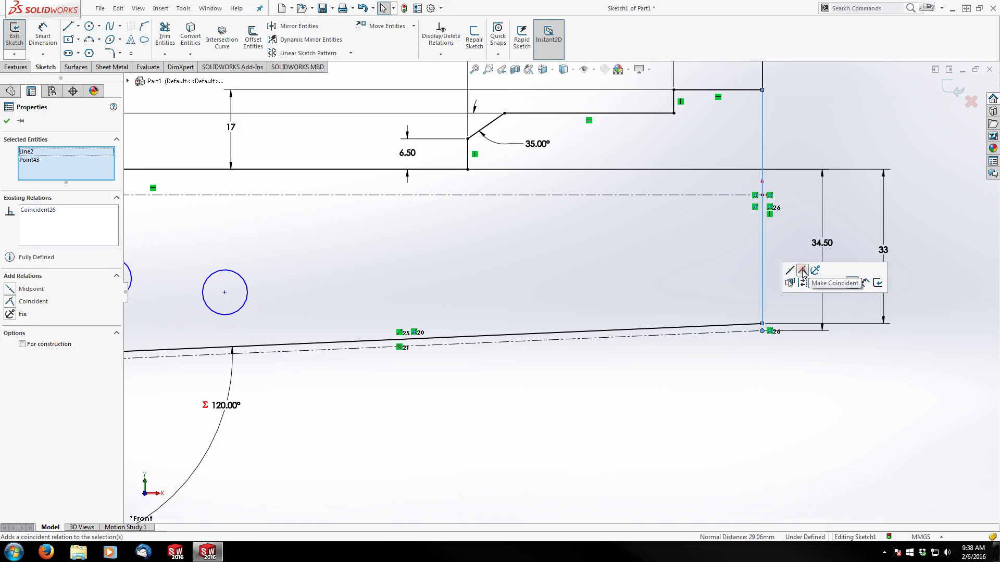
{"action": "left_click", "coordinate": [743, 382]}
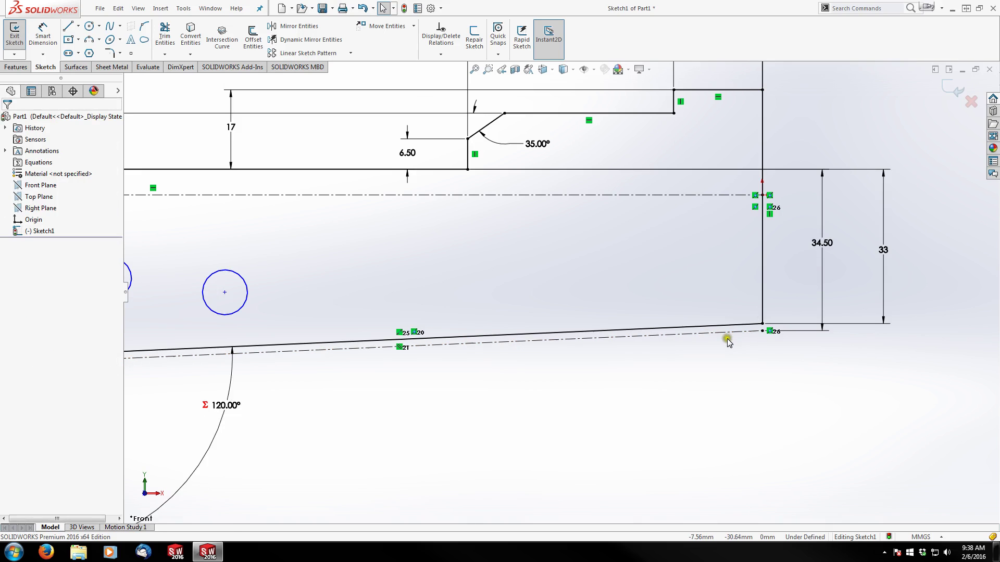
Step: Rearrange the dimensions so the 33 height sits inside the 34.50 one
{"action": "mouse_move", "coordinate": [823, 246]}
{"action": "left_mouse_down"}
{"action": "mouse_move", "coordinate": [913, 241]}
{"action": "mouse_move", "coordinate": [803, 258]}
{"action": "left_mouse_up"}
{"action": "left_click_drag", "start_coordinate": [903, 297], "coordinate": [859, 250]}
{"action": "left_click", "coordinate": [709, 370]}
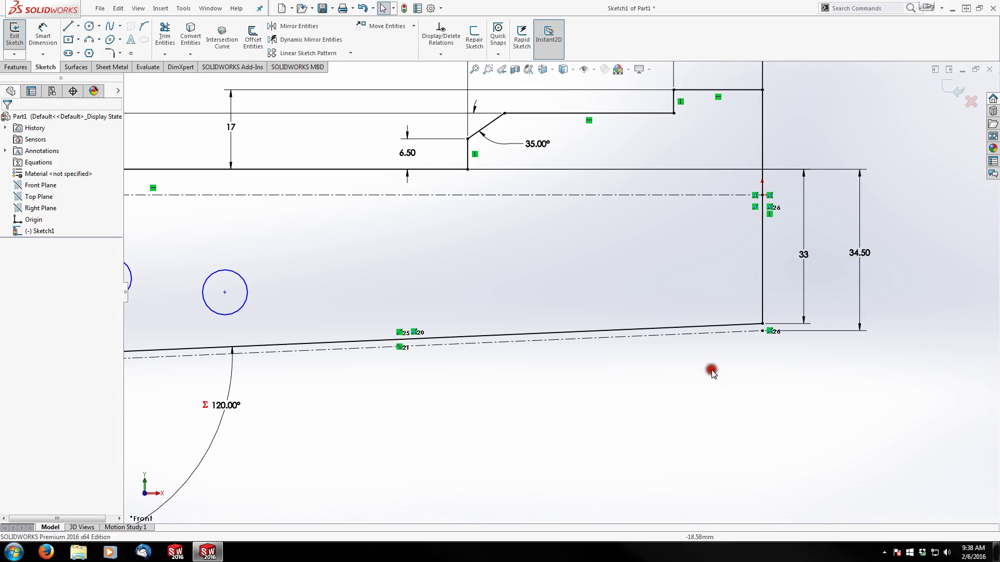
{"action": "key", "text": "z"}
{"action": "scroll", "coordinate": [427, 376], "scroll_direction": "down", "scroll_amount": 5}
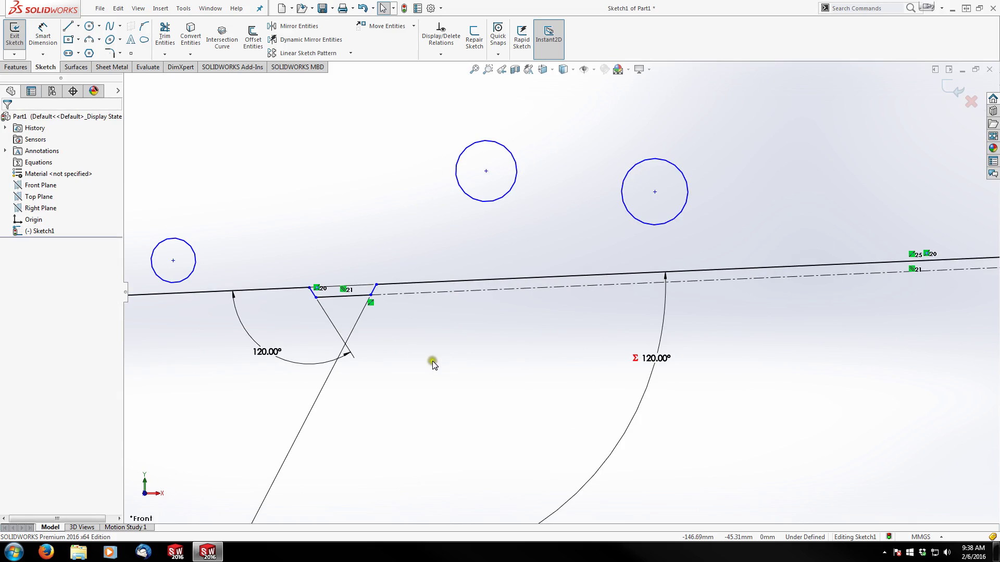
{"action": "left_click", "coordinate": [43, 34]}
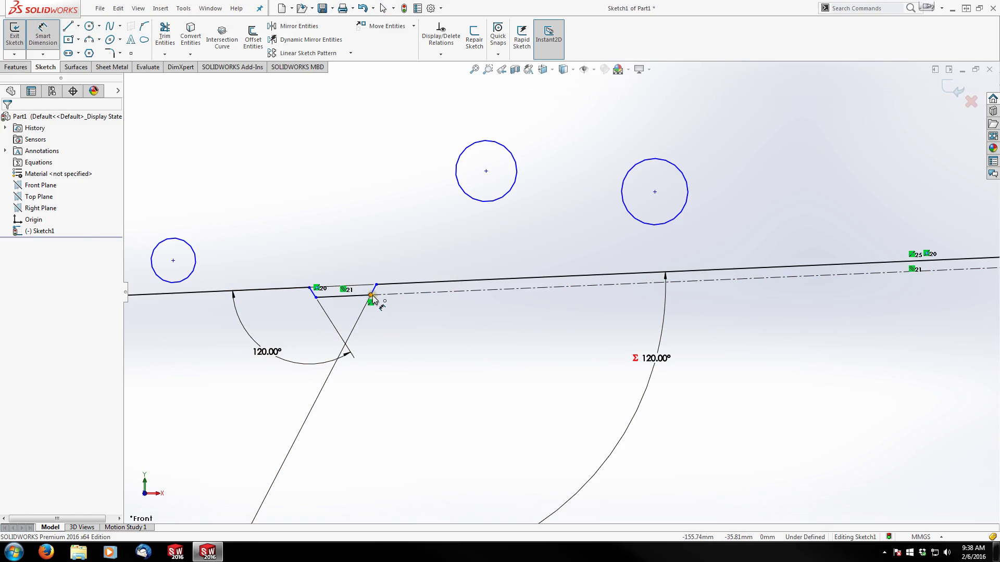
{"action": "left_click", "coordinate": [371, 295]}
{"action": "scroll", "coordinate": [749, 299], "scroll_direction": "up", "scroll_amount": 4}
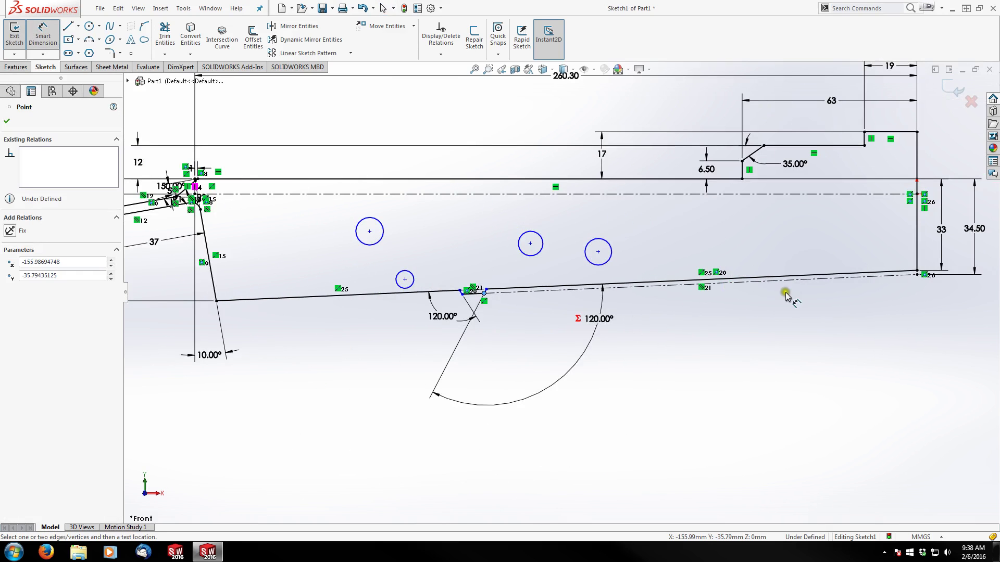
{"action": "scroll", "coordinate": [786, 295], "scroll_direction": "down", "scroll_amount": 5}
{"action": "left_click", "coordinate": [891, 262]}
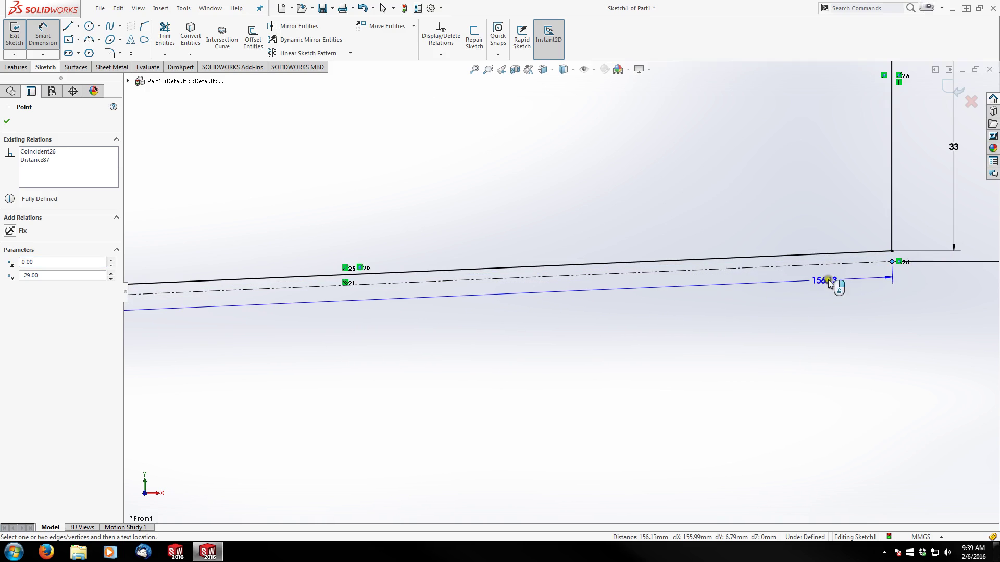
{"action": "scroll", "coordinate": [587, 302], "scroll_direction": "up", "scroll_amount": 5}
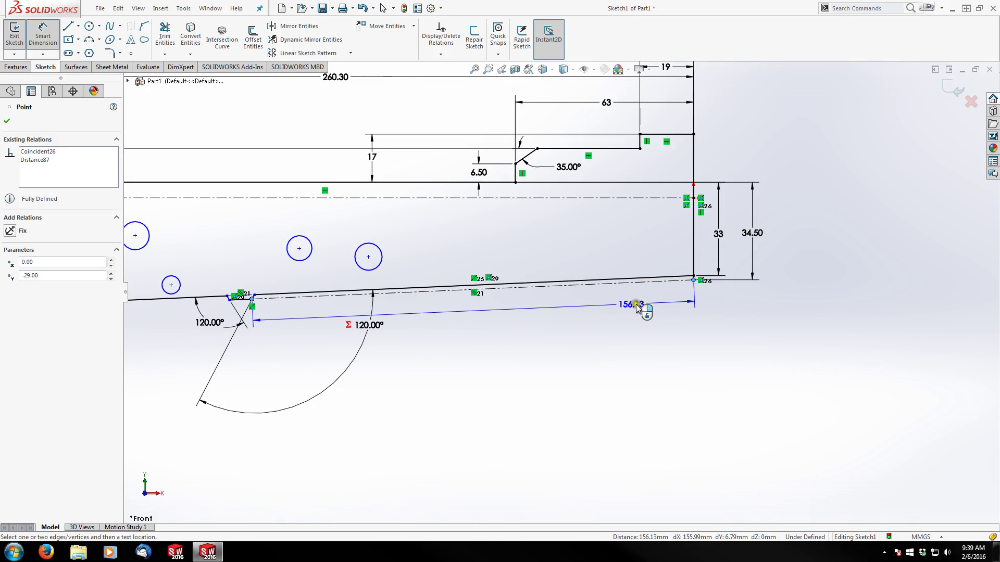
{"action": "scroll", "coordinate": [677, 285], "scroll_direction": "up", "scroll_amount": 2}
{"action": "scroll", "coordinate": [607, 283], "scroll_direction": "down", "scroll_amount": 4}
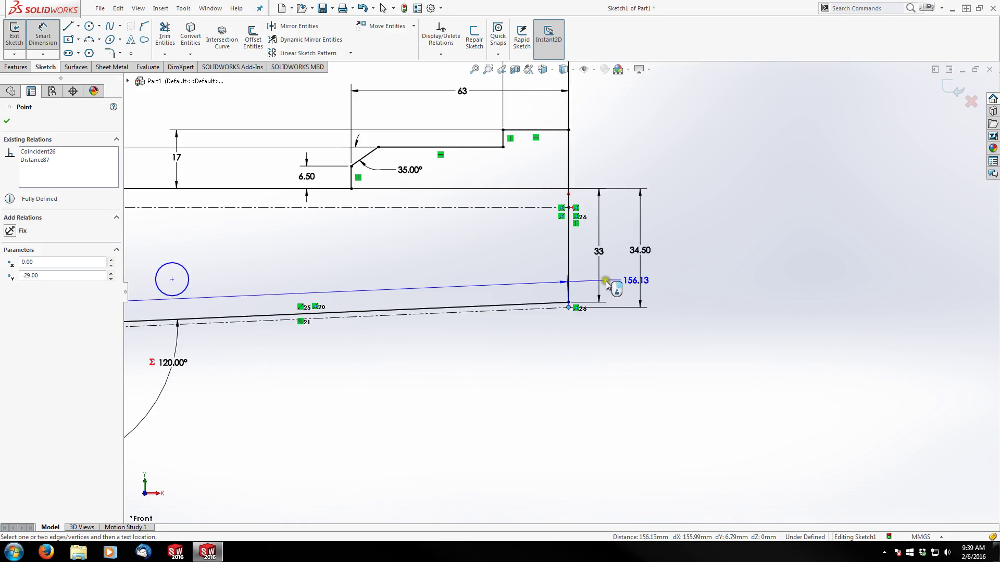
{"action": "scroll", "coordinate": [607, 282], "scroll_direction": "down", "scroll_amount": 3}
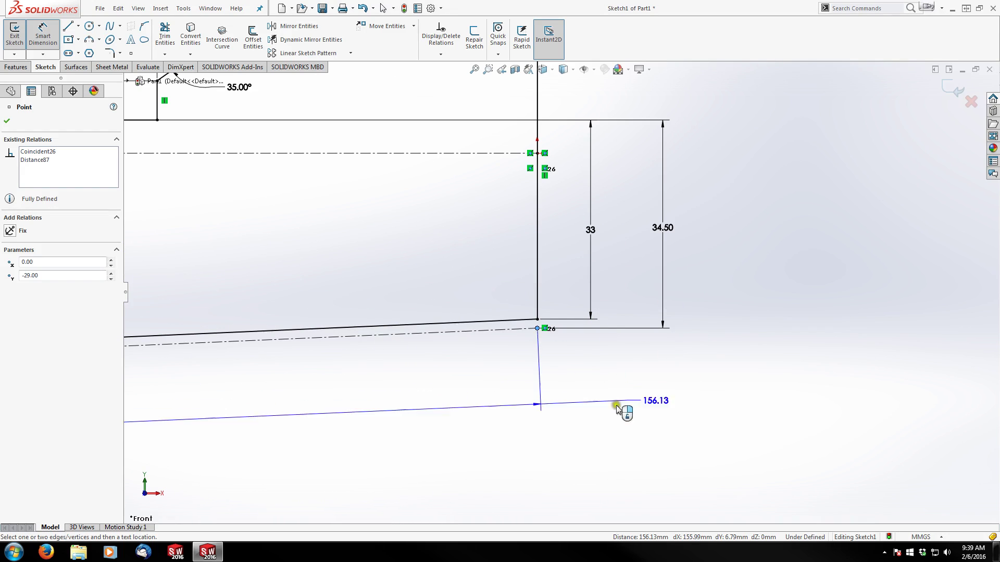
{"action": "key", "text": "Escape"}
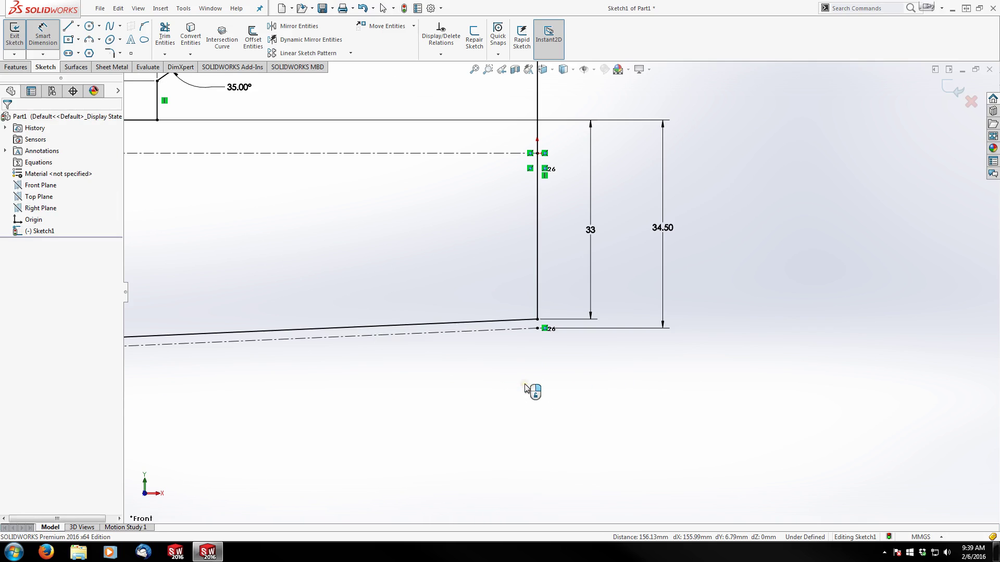
{"action": "scroll", "coordinate": [405, 340], "scroll_direction": "up", "scroll_amount": 5}
{"action": "scroll", "coordinate": [380, 336], "scroll_direction": "down", "scroll_amount": 10}
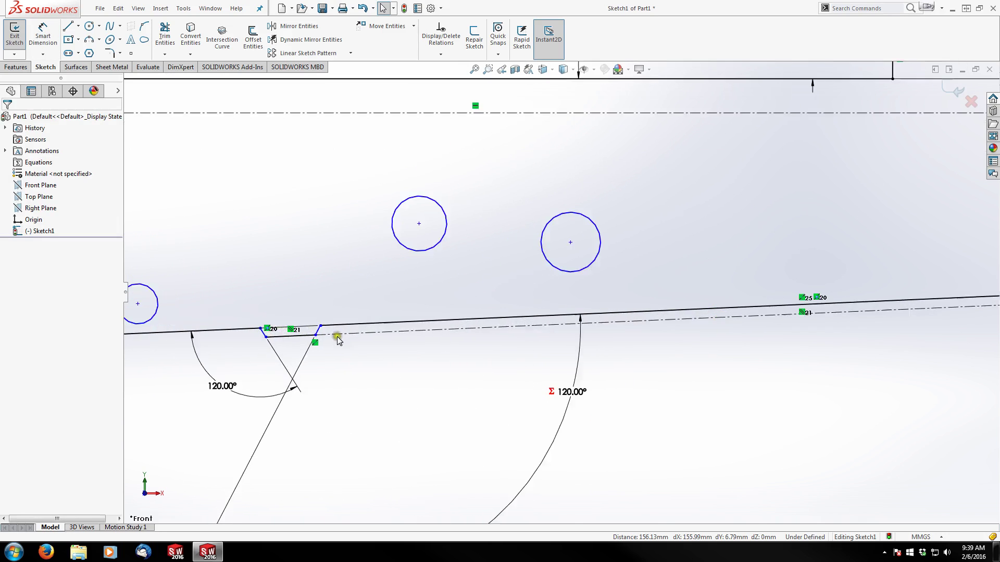
Step: Draw a short construction line from the notch corner to the slanted edge's top
{"action": "left_click", "coordinate": [79, 26]}
{"action": "left_click", "coordinate": [85, 50]}
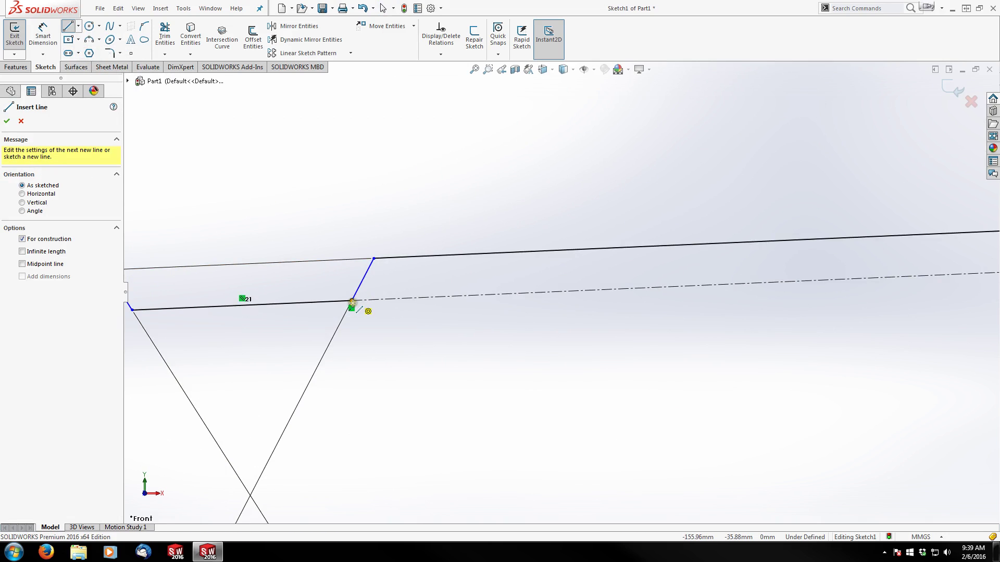
{"action": "left_click", "coordinate": [352, 301]}
{"action": "left_click", "coordinate": [338, 245]}
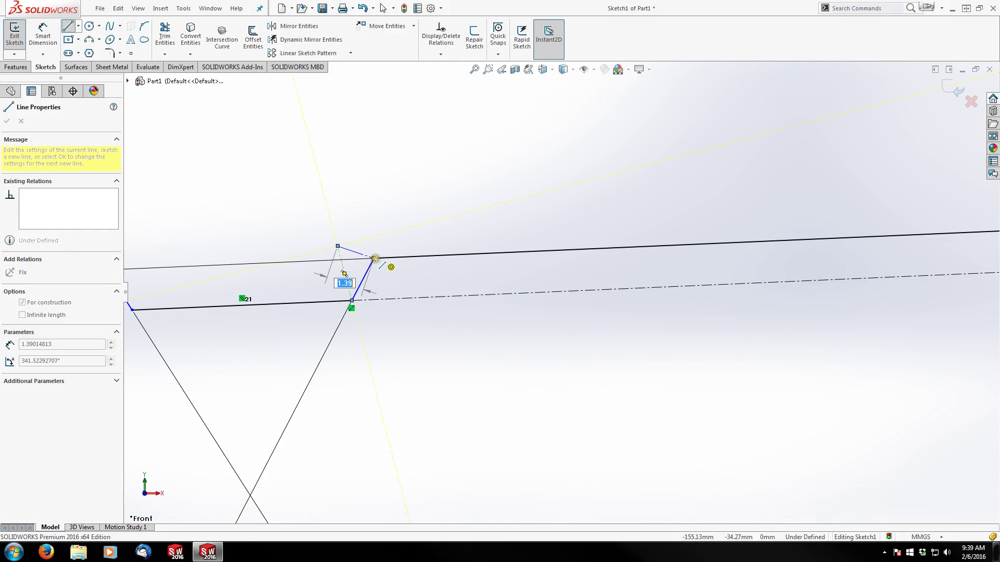
{"action": "left_click", "coordinate": [375, 258]}
{"action": "key", "text": "Escape"}
Step: Make the new construction line collinear with the long top line
{"action": "left_click", "coordinate": [367, 258]}
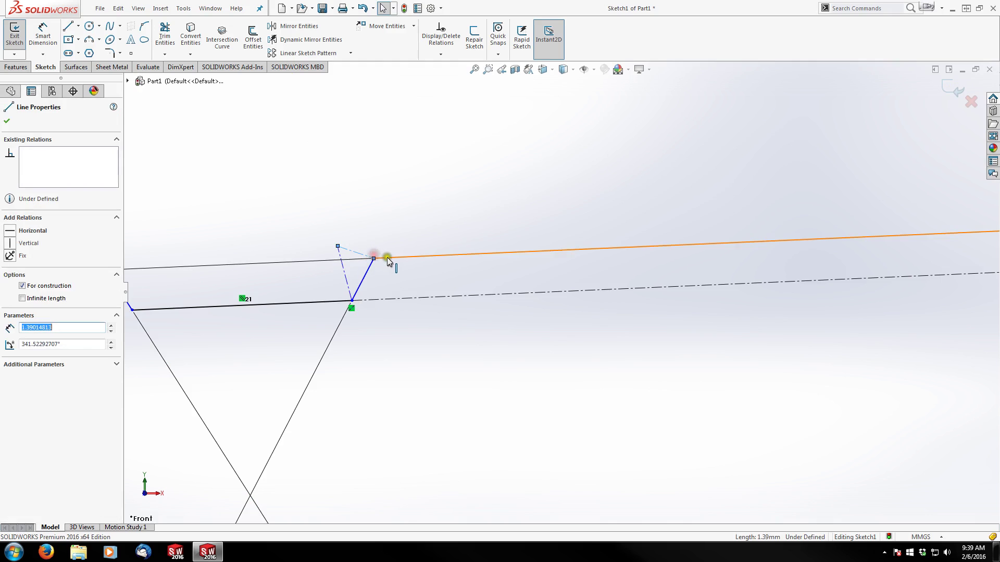
{"action": "left_click", "coordinate": [384, 256], "text": "ctrl"}
{"action": "left_click", "coordinate": [441, 214]}
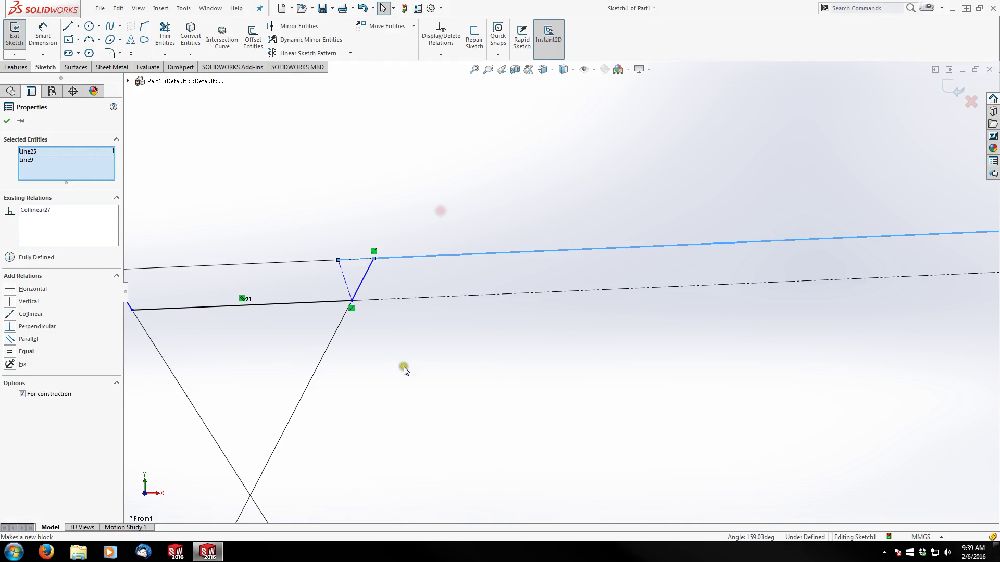
{"action": "left_click", "coordinate": [394, 348]}
Step: Make the slanted construction segment perpendicular to the dashed bottom centerline
{"action": "left_click", "coordinate": [344, 278]}
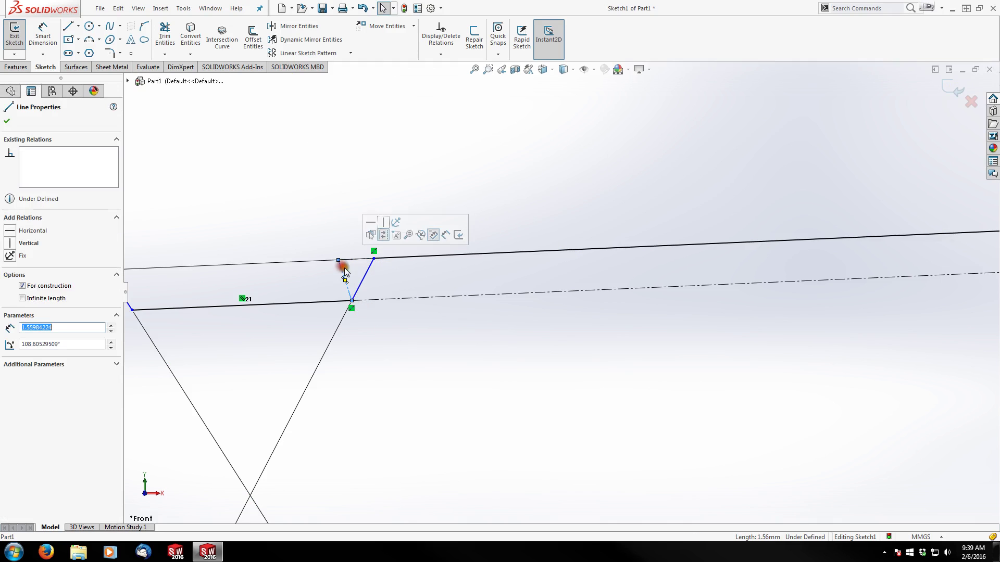
{"action": "left_click", "coordinate": [399, 302]}
{"action": "left_click", "coordinate": [400, 302], "text": "ctrl"}
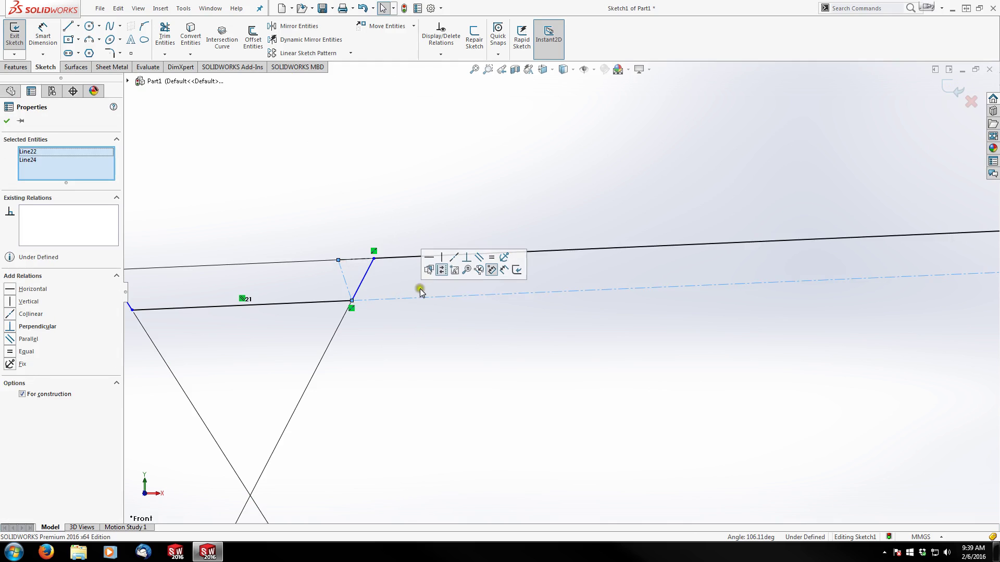
{"action": "left_click", "coordinate": [466, 257]}
{"action": "left_click", "coordinate": [440, 353]}
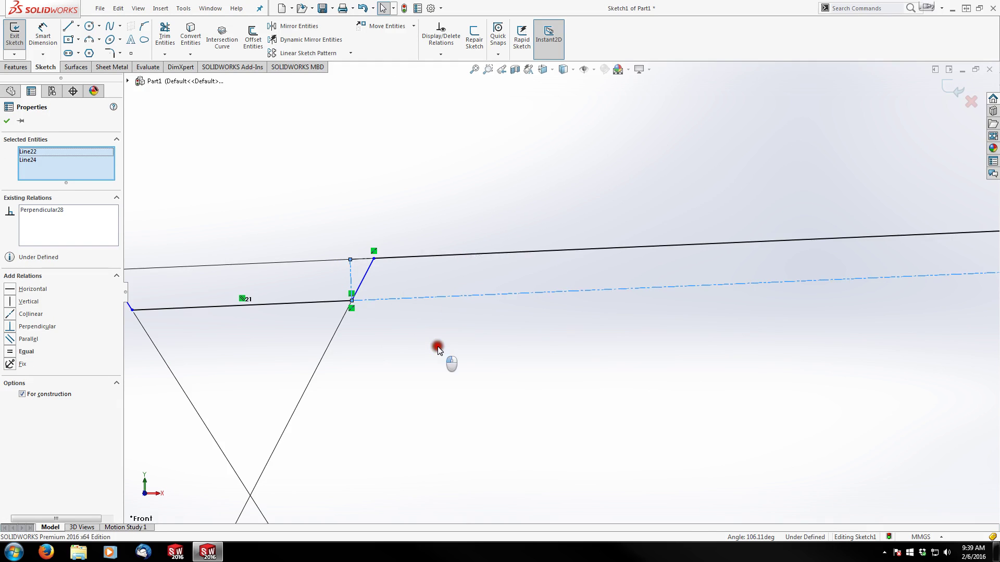
{"action": "left_click", "coordinate": [43, 32]}
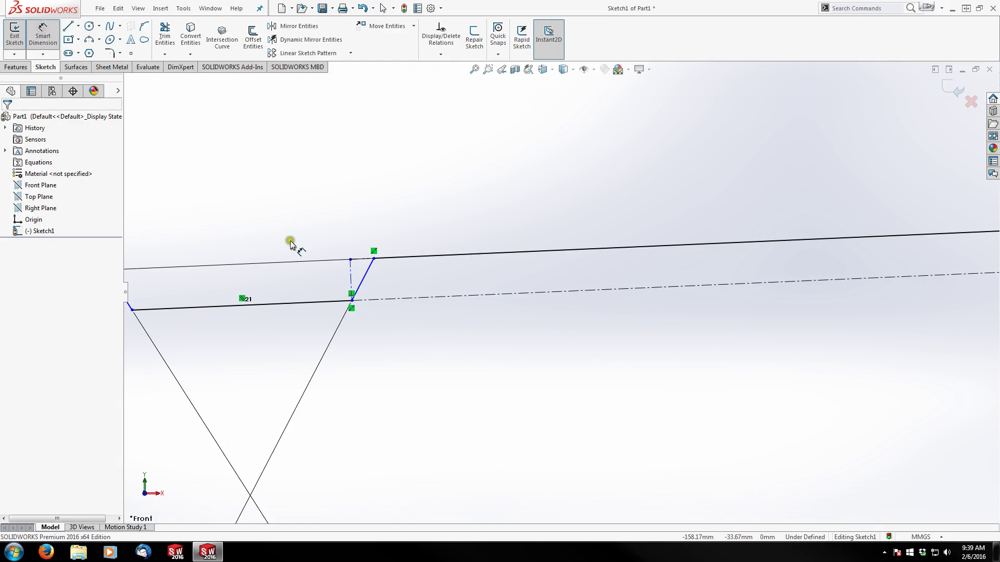
Step: Dimension the short construction line 115 mm from the lower line's rear endpoint
{"action": "left_click", "coordinate": [352, 271]}
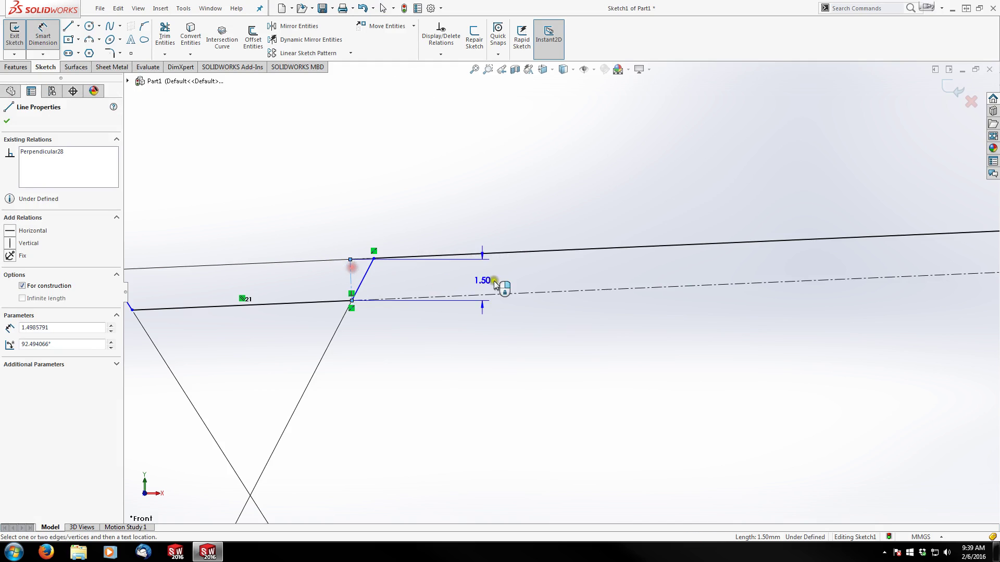
{"action": "scroll", "coordinate": [695, 273], "scroll_direction": "up", "scroll_amount": 6}
{"action": "scroll", "coordinate": [814, 284], "scroll_direction": "down", "scroll_amount": 5}
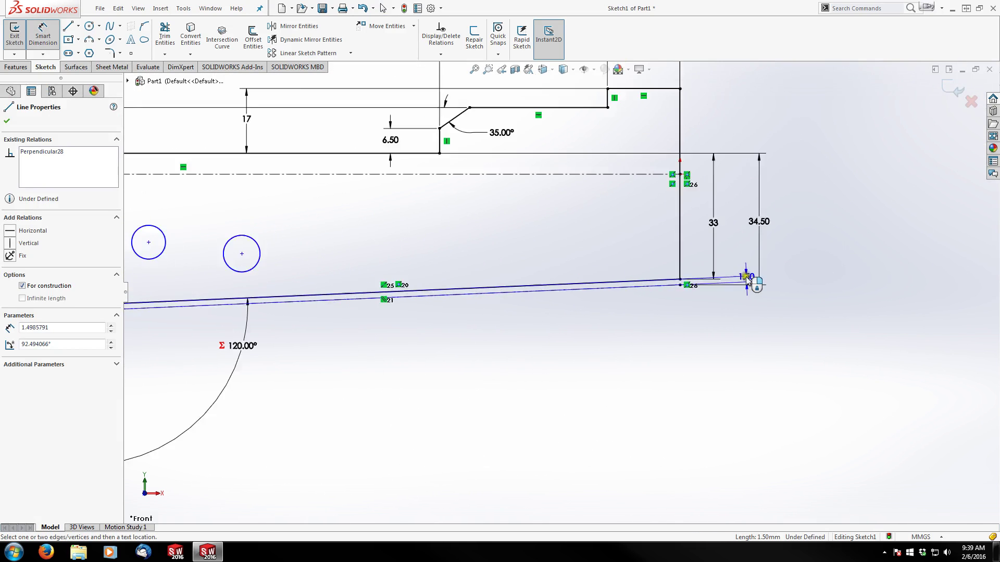
{"action": "left_click", "coordinate": [569, 307]}
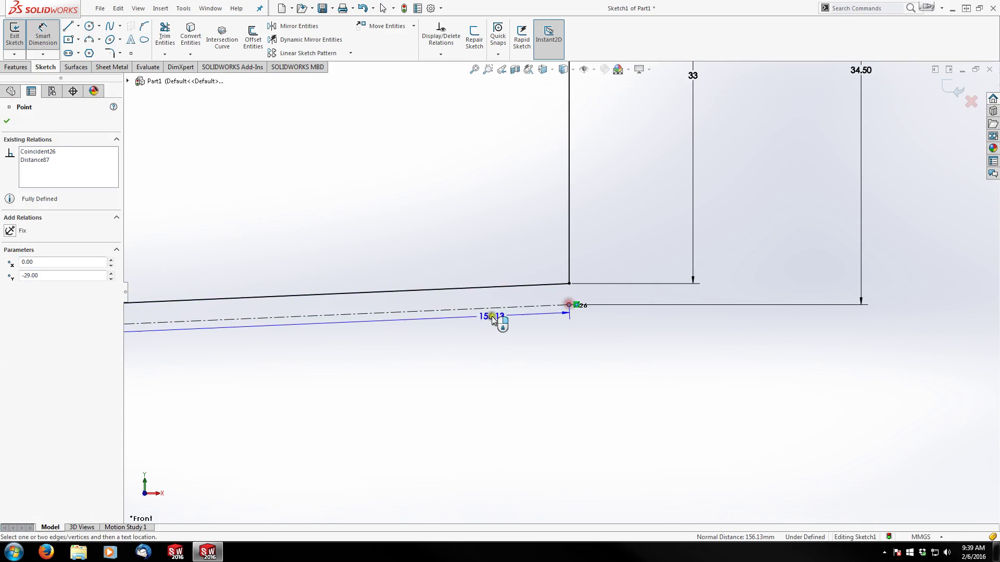
{"action": "scroll", "coordinate": [497, 319], "scroll_direction": "up", "scroll_amount": 5}
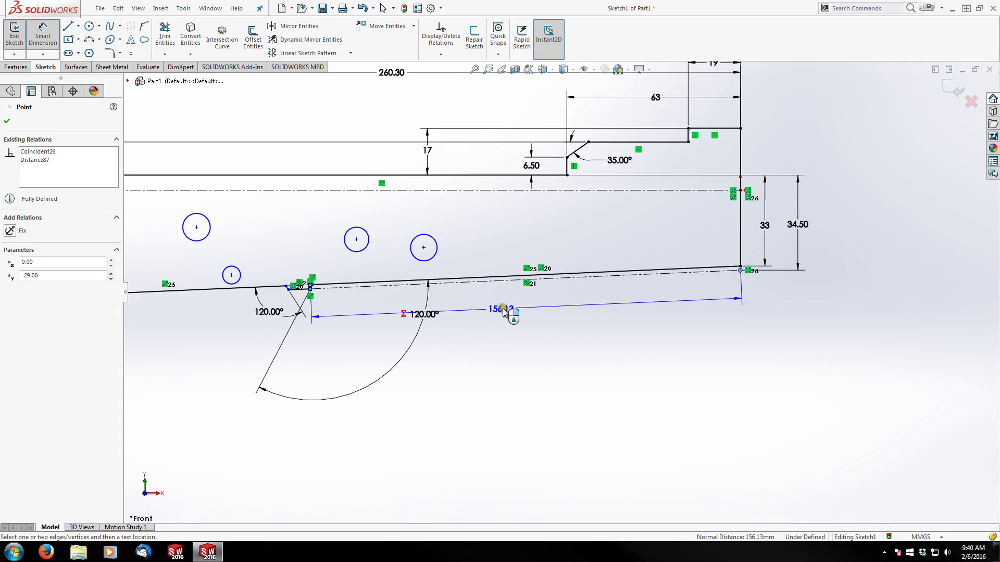
{"action": "left_click", "coordinate": [513, 311]}
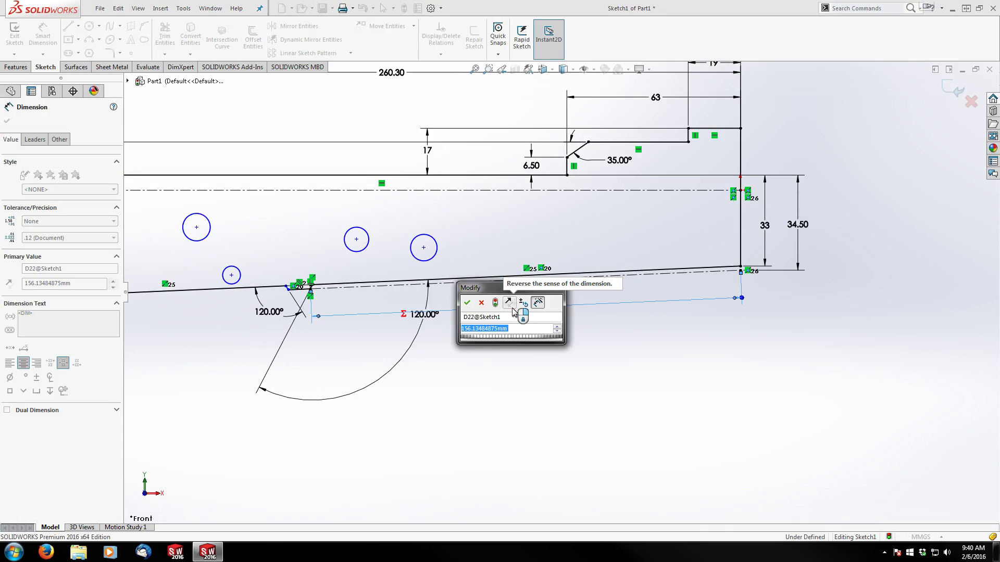
{"action": "type", "text": "115"}
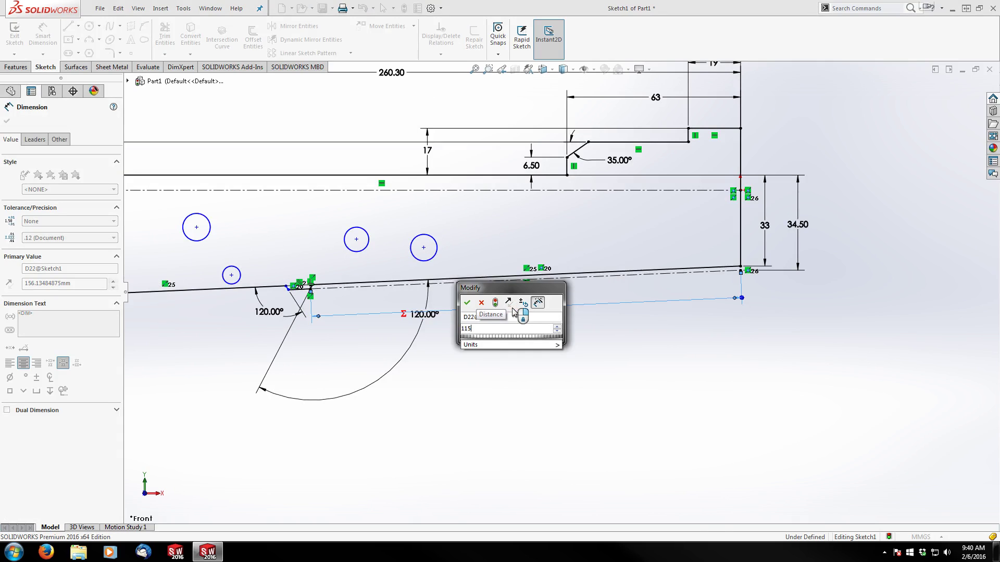
{"action": "key", "text": "Return"}
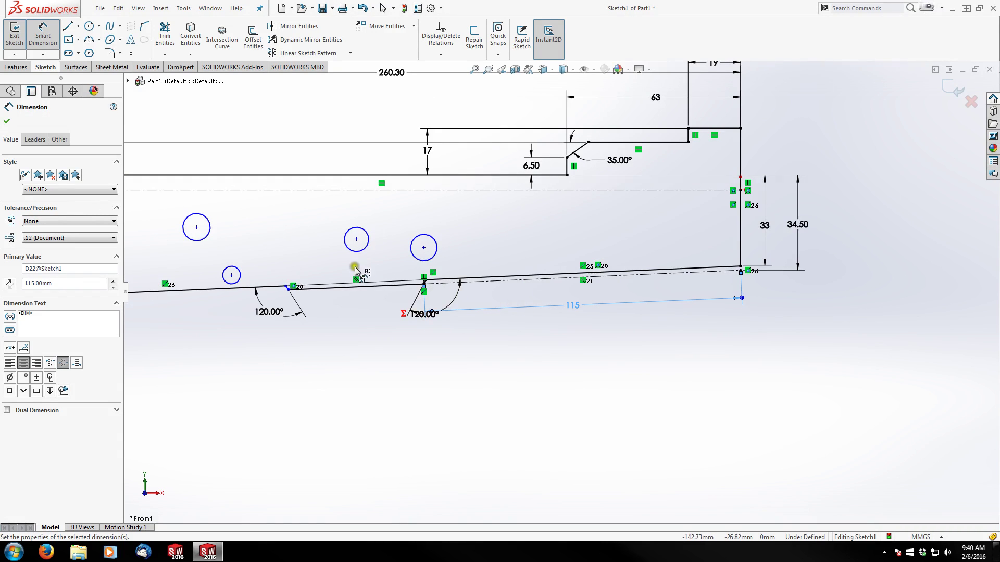
{"action": "scroll", "coordinate": [448, 314], "scroll_direction": "down", "scroll_amount": 3}
{"action": "scroll", "coordinate": [606, 316], "scroll_direction": "down", "scroll_amount": 3}
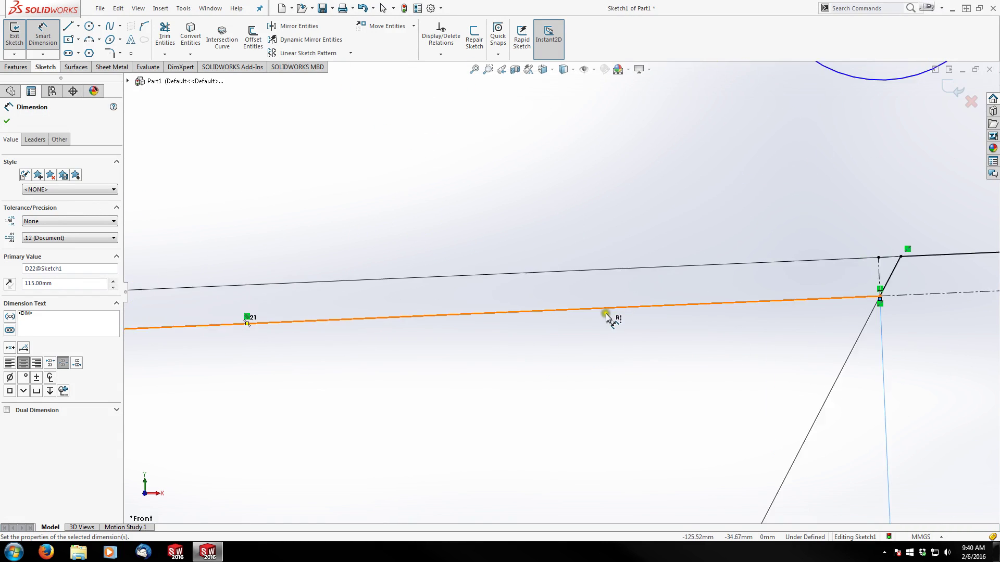
Step: Dimension the two notch construction lines 21 mm apart
{"action": "left_click", "coordinate": [879, 271]}
{"action": "scroll", "coordinate": [562, 289], "scroll_direction": "up", "scroll_amount": 4}
{"action": "scroll", "coordinate": [396, 326], "scroll_direction": "down", "scroll_amount": 2}
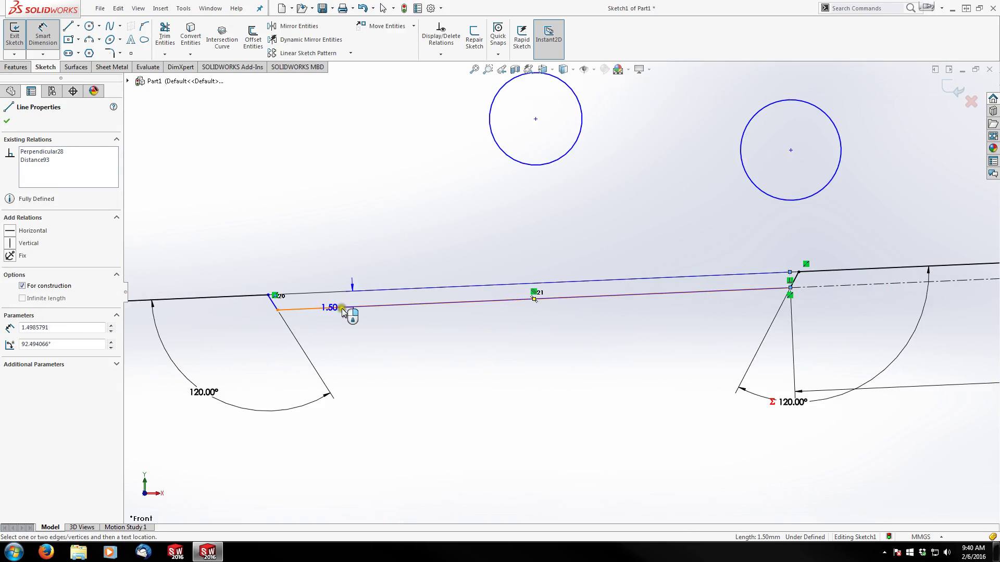
{"action": "left_click", "coordinate": [276, 310]}
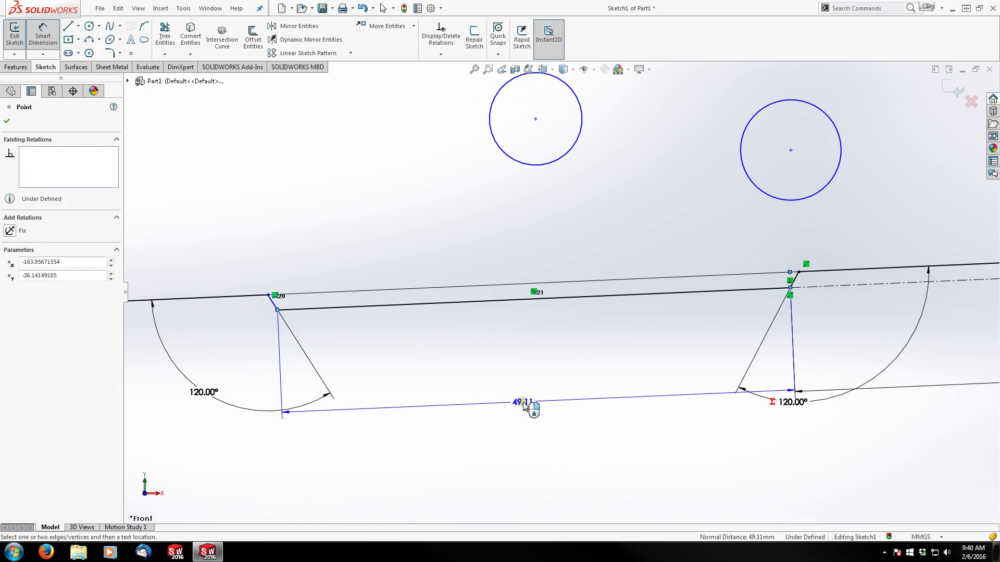
{"action": "left_click", "coordinate": [524, 406]}
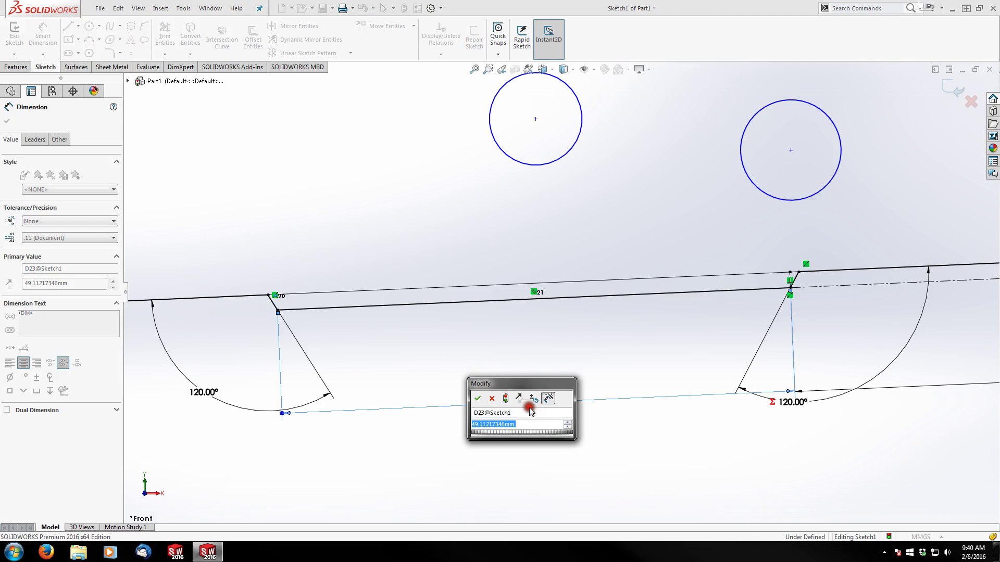
{"action": "type", "text": "21"}
{"action": "key", "text": "Return"}
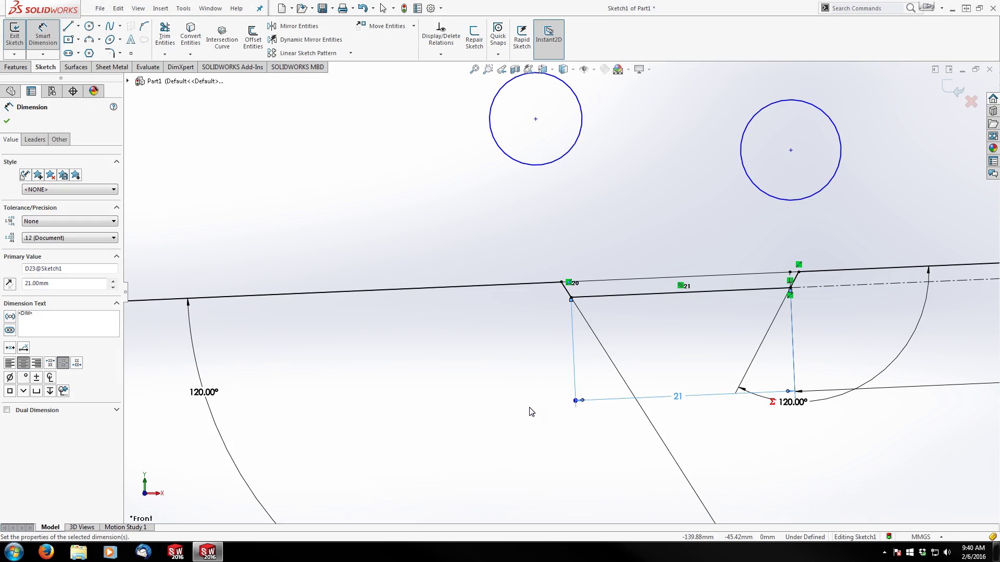
Step: Move both 120° angle dimensions close to their vertices
{"action": "scroll", "coordinate": [486, 398], "scroll_direction": "up", "scroll_amount": 1}
{"action": "scroll", "coordinate": [487, 398], "scroll_direction": "up", "scroll_amount": 1}
{"action": "key", "text": "Escape"}
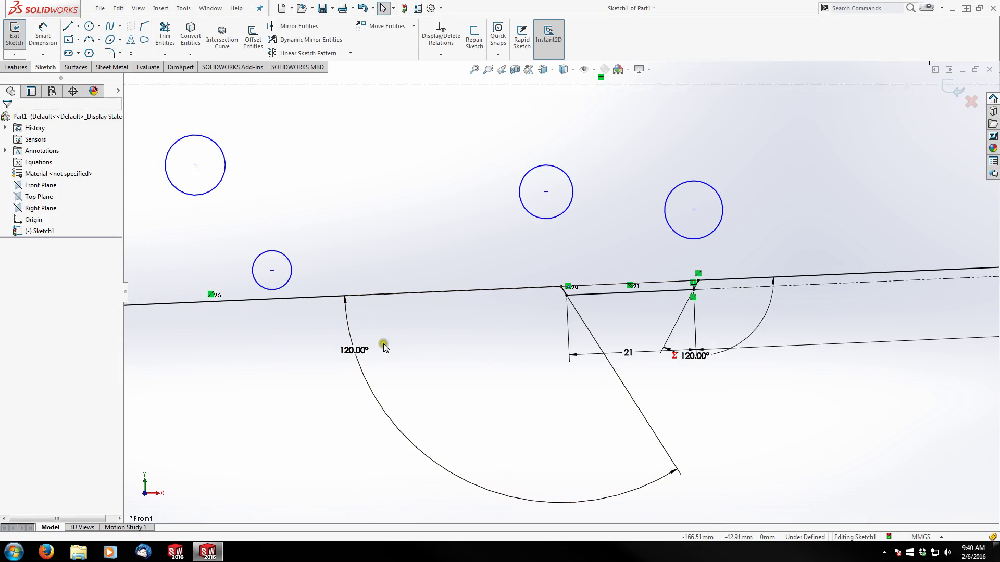
{"action": "left_click_drag", "start_coordinate": [383, 346], "coordinate": [521, 329]}
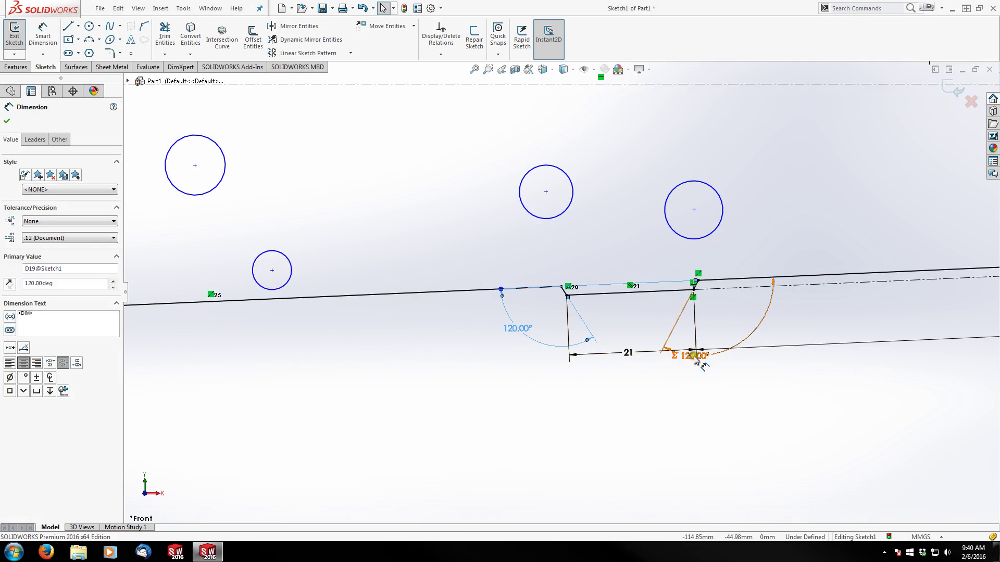
{"action": "mouse_move", "coordinate": [693, 356]}
{"action": "left_mouse_down"}
{"action": "mouse_move", "coordinate": [734, 328]}
{"action": "mouse_move", "coordinate": [730, 312]}
{"action": "left_mouse_up"}
{"action": "left_click", "coordinate": [665, 390]}
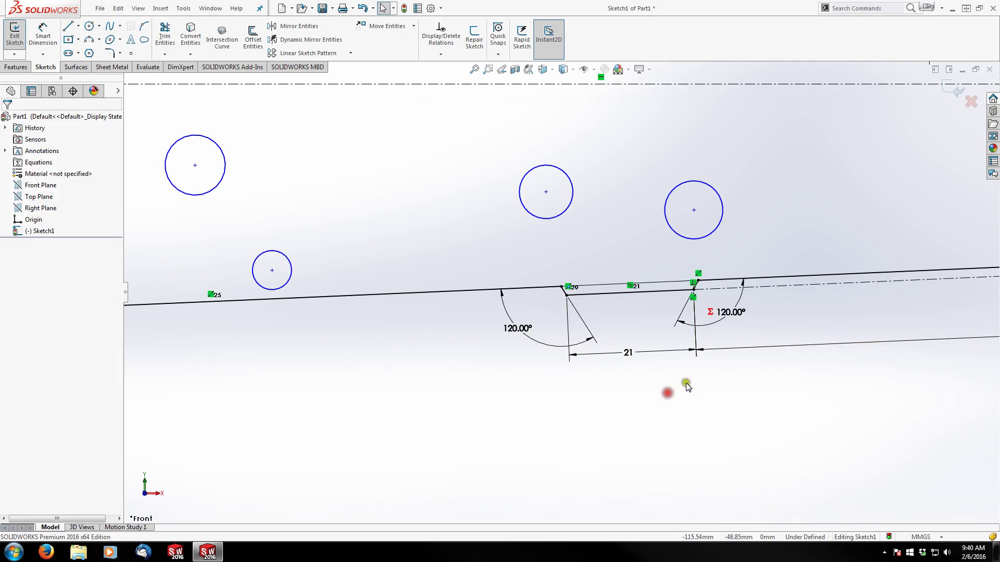
{"action": "scroll", "coordinate": [697, 313], "scroll_direction": "up", "scroll_amount": 3}
{"action": "scroll", "coordinate": [542, 235], "scroll_direction": "down", "scroll_amount": 2}
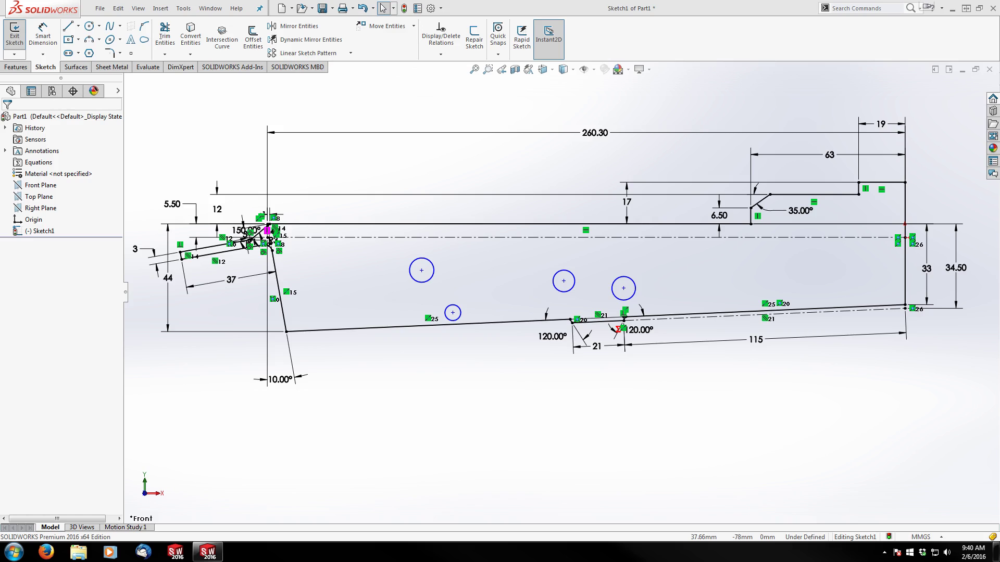
{"action": "scroll", "coordinate": [565, 298], "scroll_direction": "down", "scroll_amount": 2}
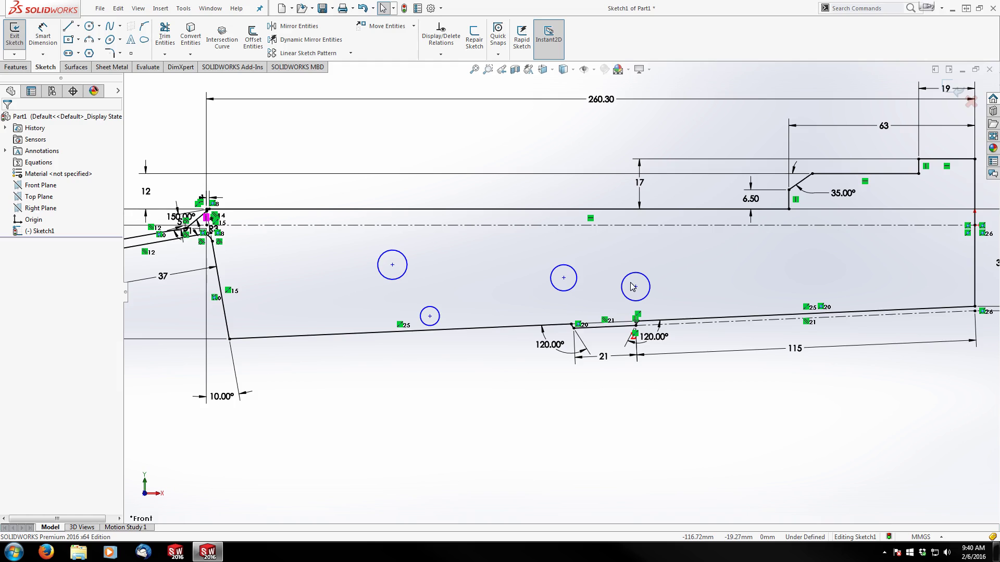
{"action": "left_click", "coordinate": [576, 293]}
Step: Give the left circle a 5 mm diameter dimension
{"action": "left_click", "coordinate": [42, 34]}
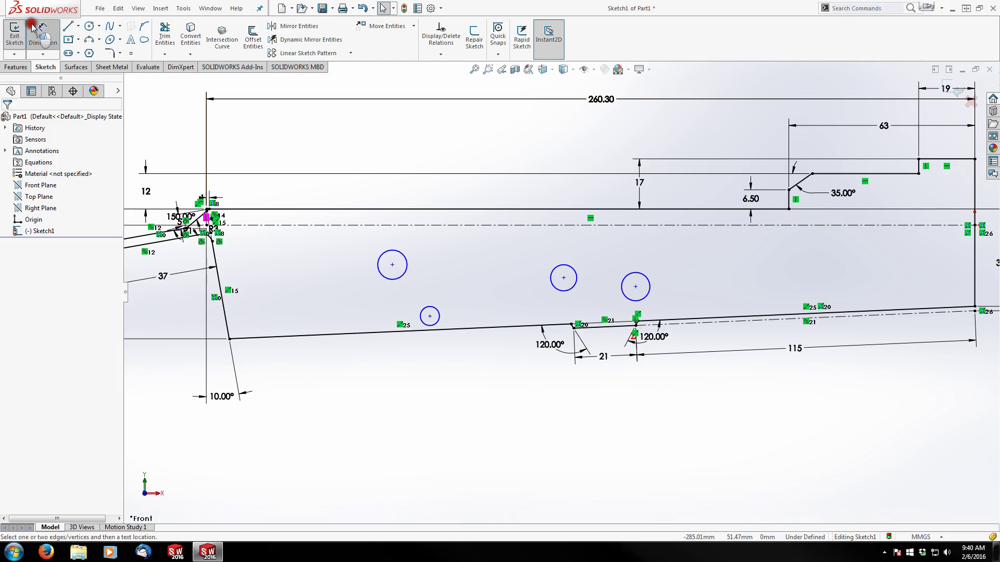
{"action": "left_click", "coordinate": [391, 251]}
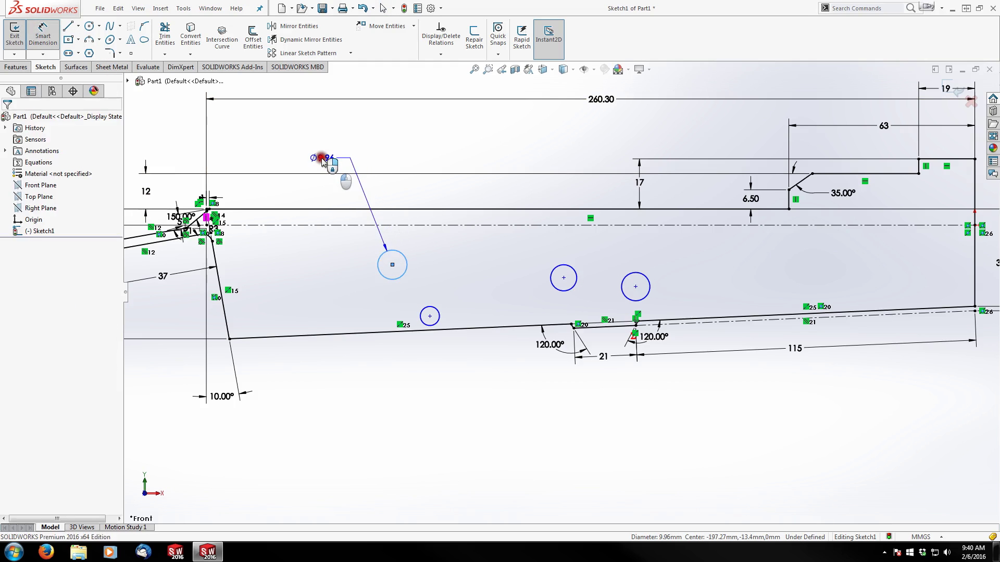
{"action": "left_click", "coordinate": [324, 160]}
{"action": "type", "text": "5858mm"}
{"action": "key", "text": "Return"}
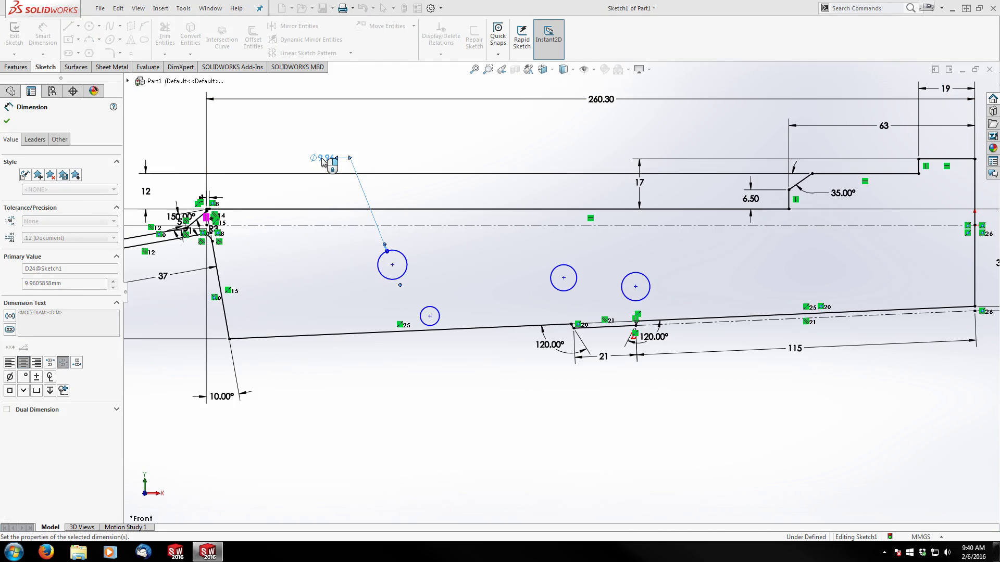
{"action": "key", "text": "Escape"}
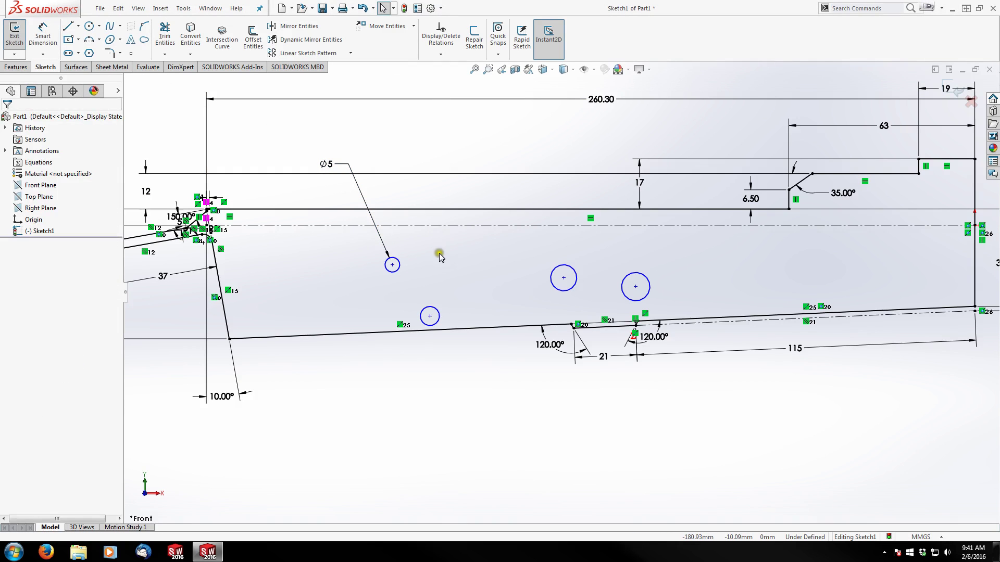
Step: Make the Ø5, lower, middle and right circles equal in size
{"action": "scroll", "coordinate": [439, 255], "scroll_direction": "down", "scroll_amount": 3}
{"action": "left_click", "coordinate": [387, 284]}
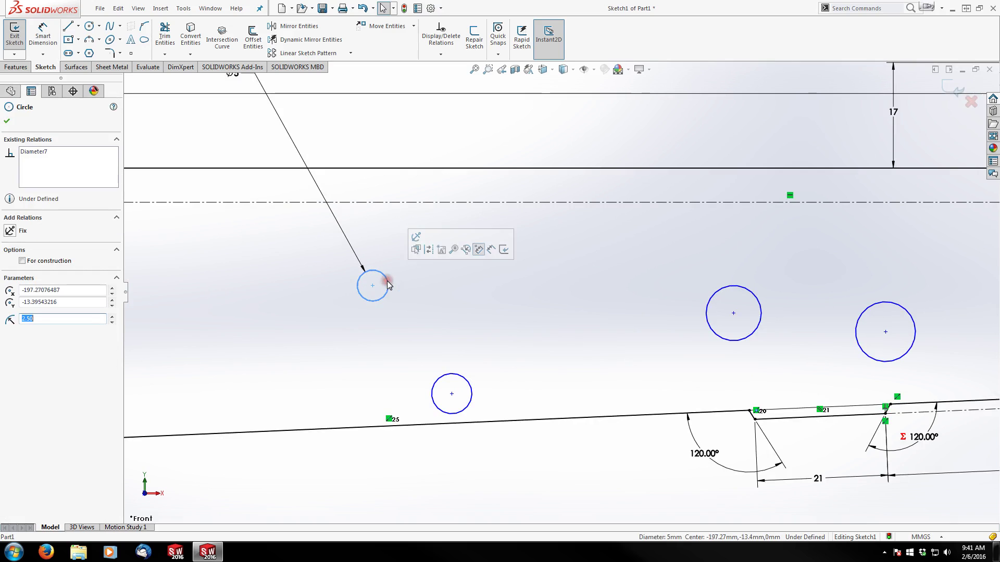
{"action": "left_click", "coordinate": [467, 384], "text": "ctrl"}
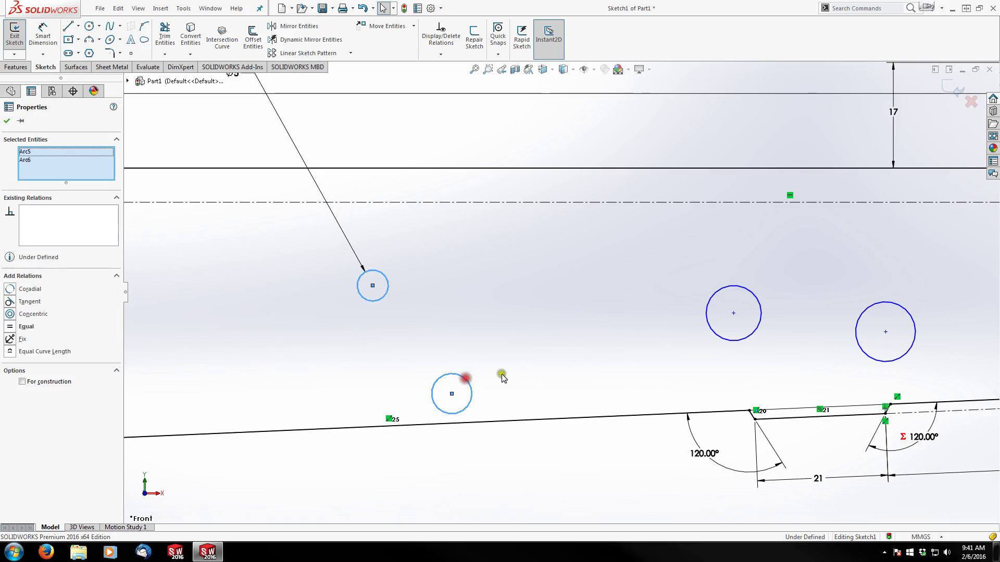
{"action": "left_click", "coordinate": [713, 326], "text": "ctrl"}
{"action": "left_click", "coordinate": [854, 338], "text": "ctrl"}
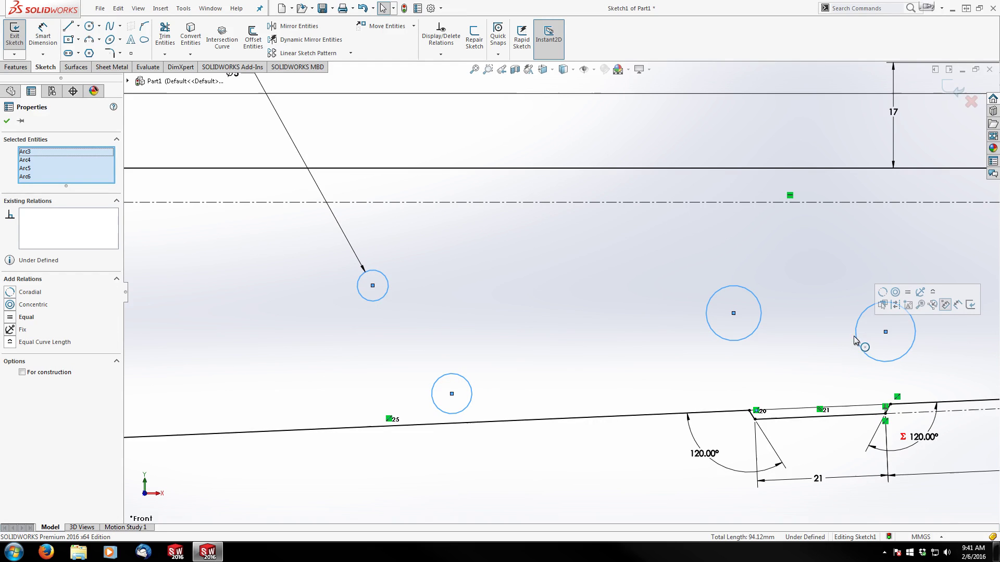
{"action": "left_click", "coordinate": [908, 293]}
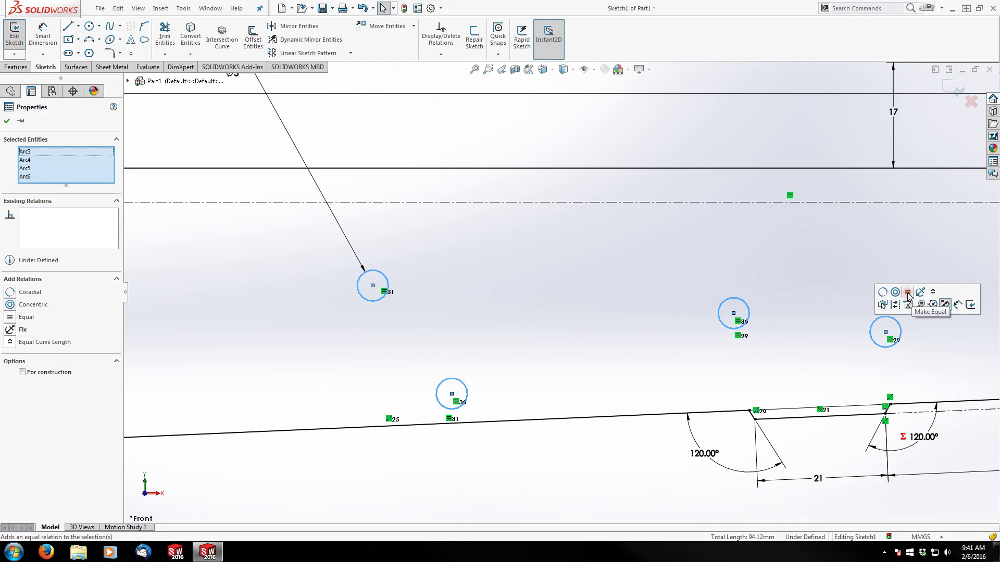
{"action": "left_click", "coordinate": [589, 464]}
{"action": "scroll", "coordinate": [561, 295], "scroll_direction": "up", "scroll_amount": 2}
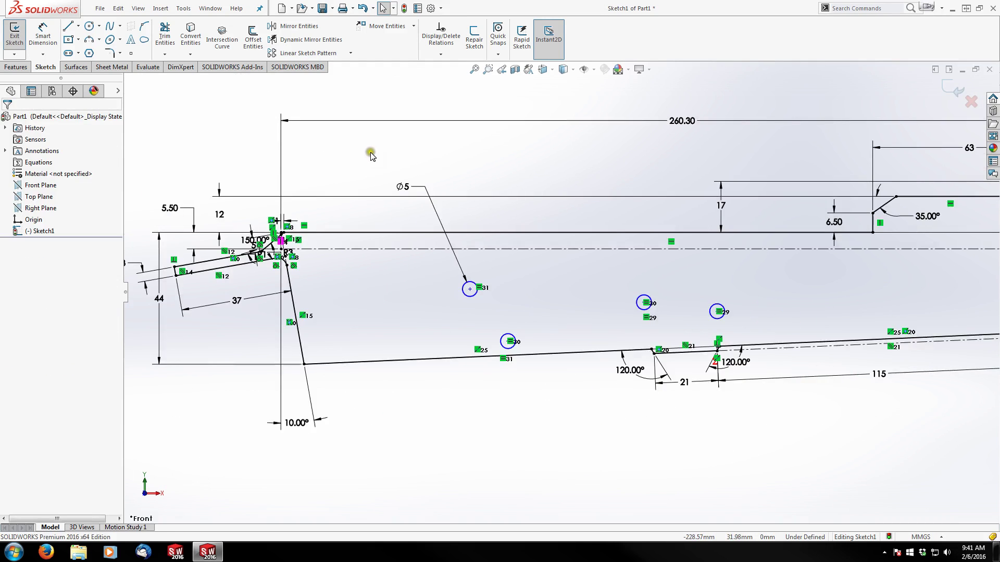
{"action": "scroll", "coordinate": [656, 307], "scroll_direction": "down", "scroll_amount": 2}
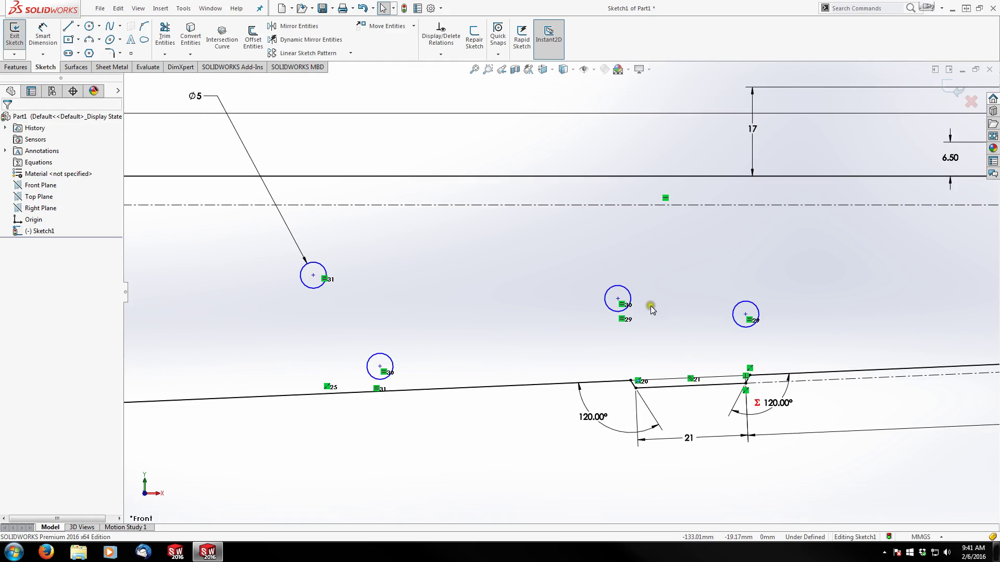
{"action": "scroll", "coordinate": [650, 305], "scroll_direction": "up", "scroll_amount": 3}
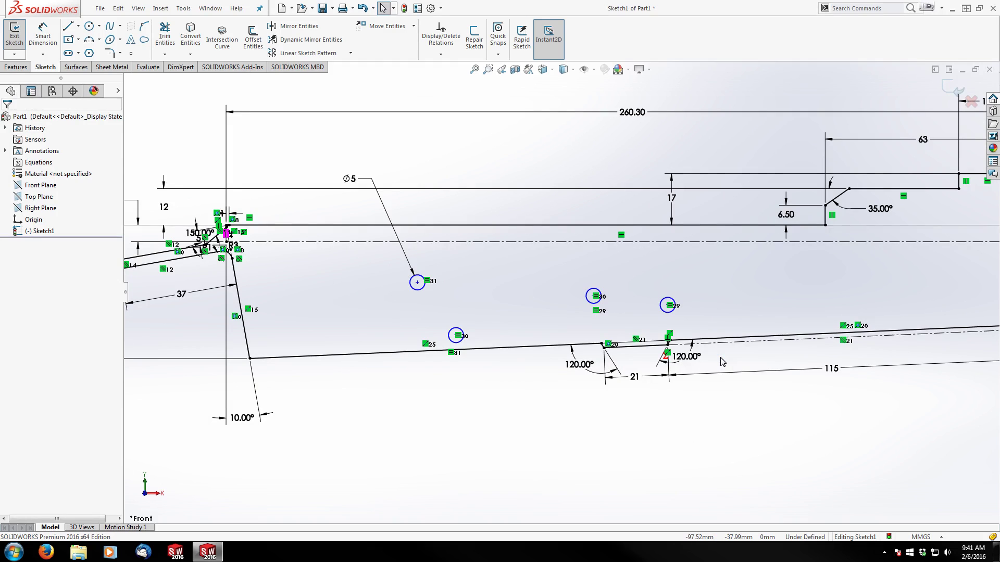
{"action": "scroll", "coordinate": [716, 359], "scroll_direction": "up", "scroll_amount": 1}
{"action": "scroll", "coordinate": [713, 339], "scroll_direction": "down", "scroll_amount": 2}
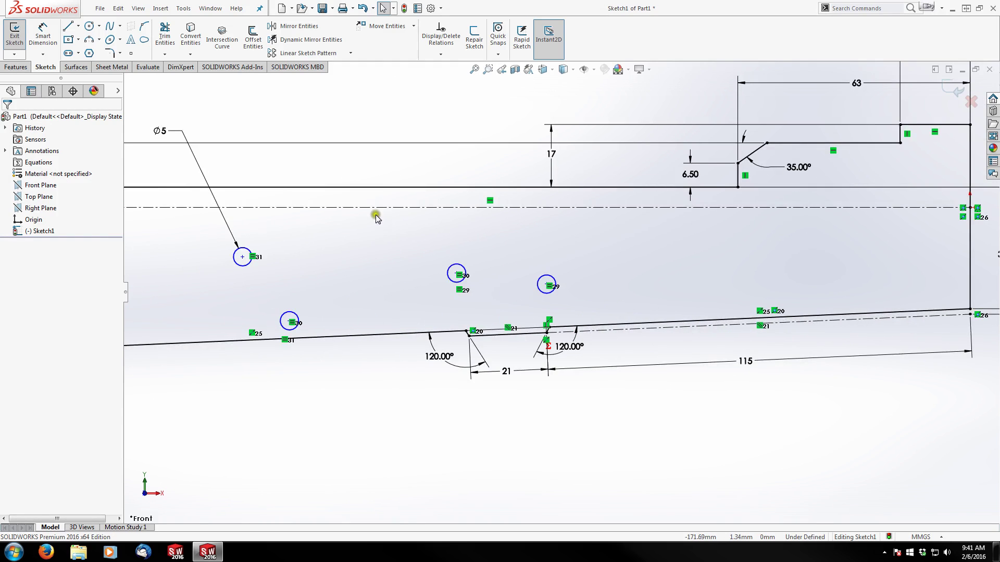
Step: Dimension the small hole 134.5 mm from the right vertical edge
{"action": "left_click", "coordinate": [43, 37]}
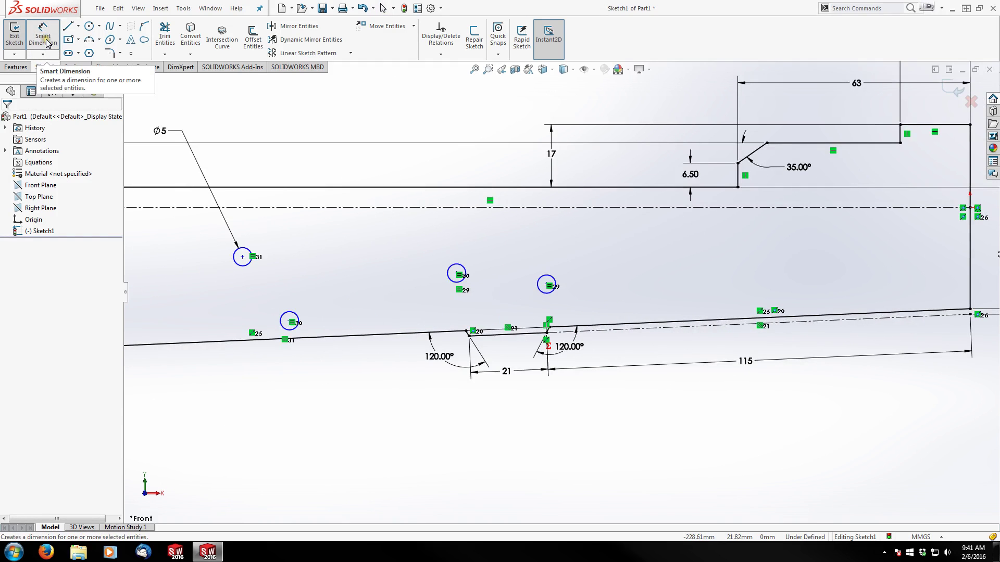
{"action": "left_click", "coordinate": [448, 282]}
{"action": "scroll", "coordinate": [593, 297], "scroll_direction": "up", "scroll_amount": 3}
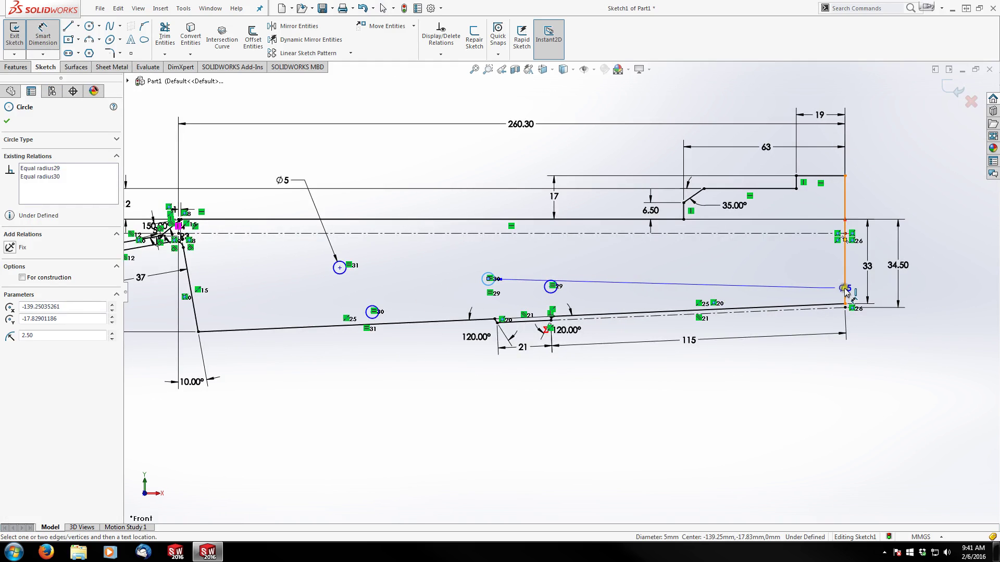
{"action": "left_click", "coordinate": [844, 265]}
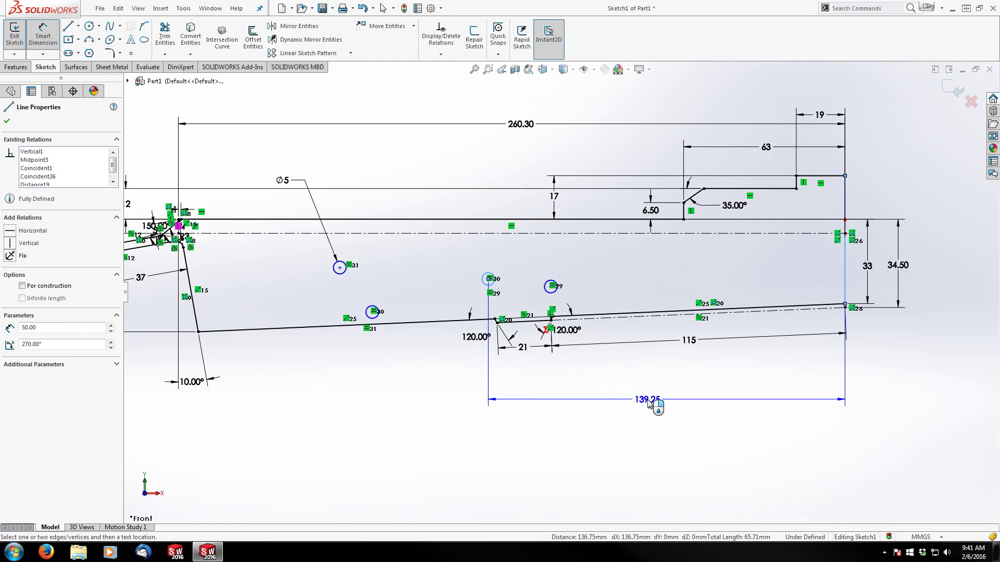
{"action": "left_click", "coordinate": [647, 399]}
{"action": "type", "text": "134.5"}
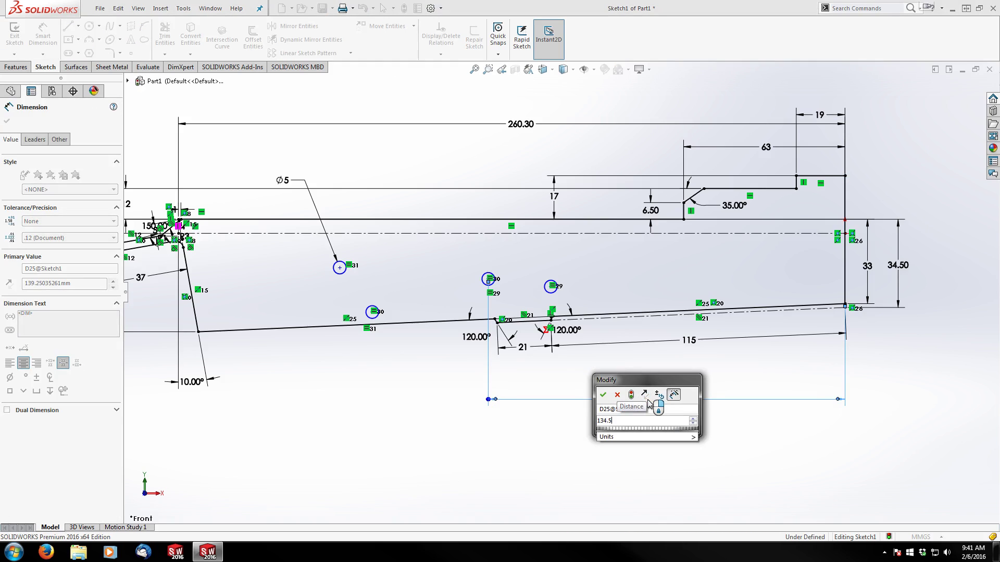
{"action": "key", "text": "Return"}
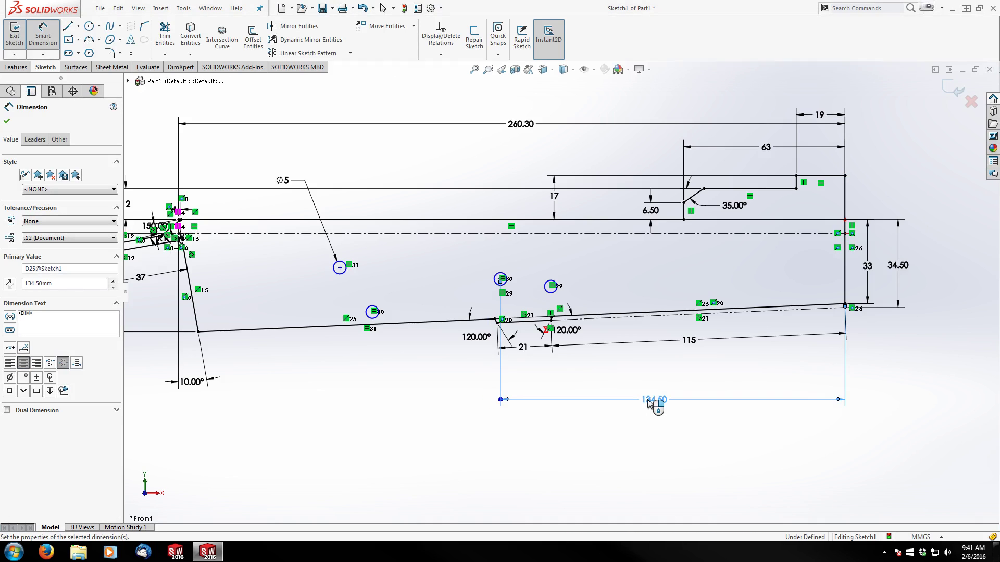
Step: Space the two small holes 14.5 mm apart with a 3.3 mm offset
{"action": "left_click", "coordinate": [499, 279]}
{"action": "left_click", "coordinate": [551, 287]}
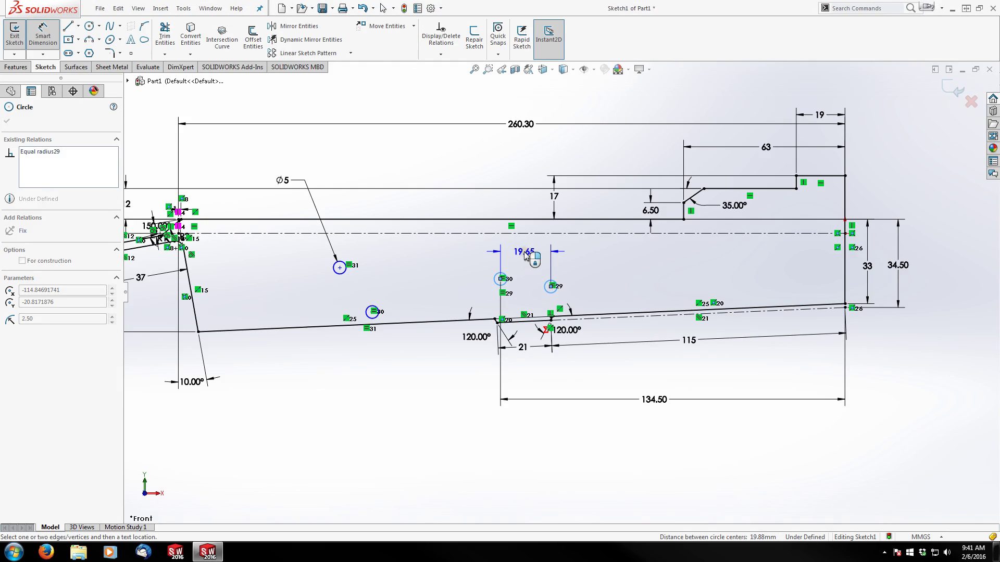
{"action": "left_click", "coordinate": [525, 253]}
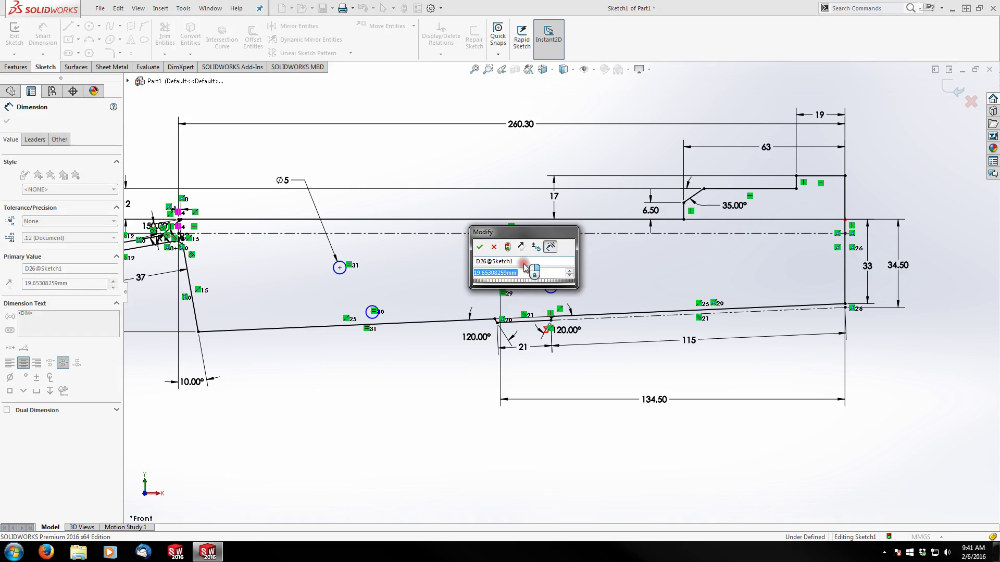
{"action": "key", "text": "Return"}
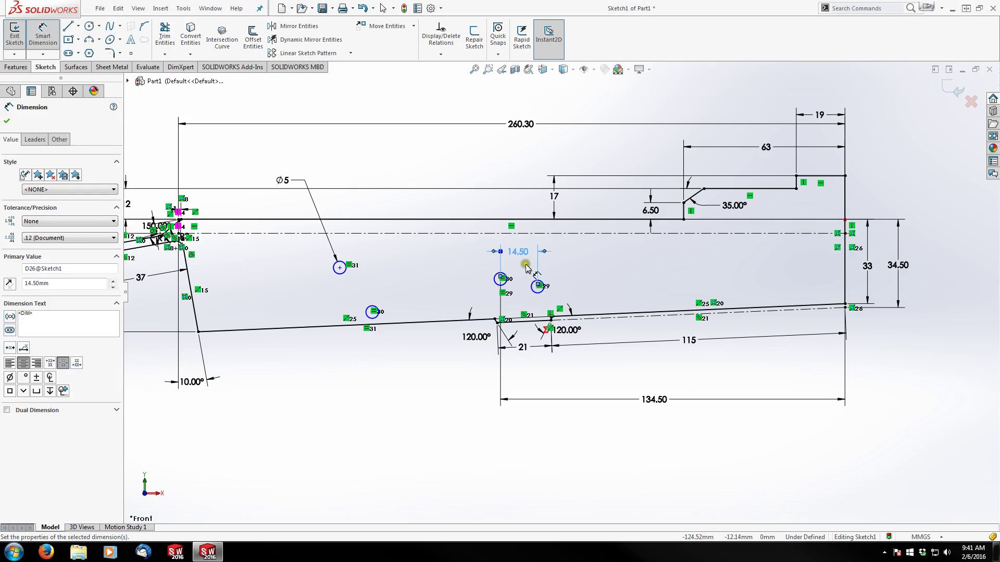
{"action": "left_click", "coordinate": [496, 283]}
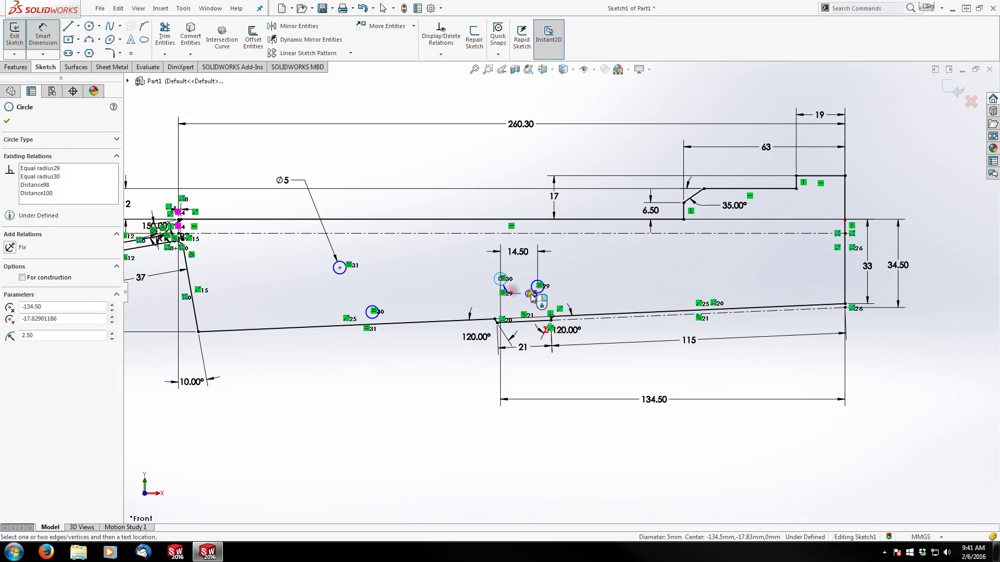
{"action": "left_click", "coordinate": [533, 291]}
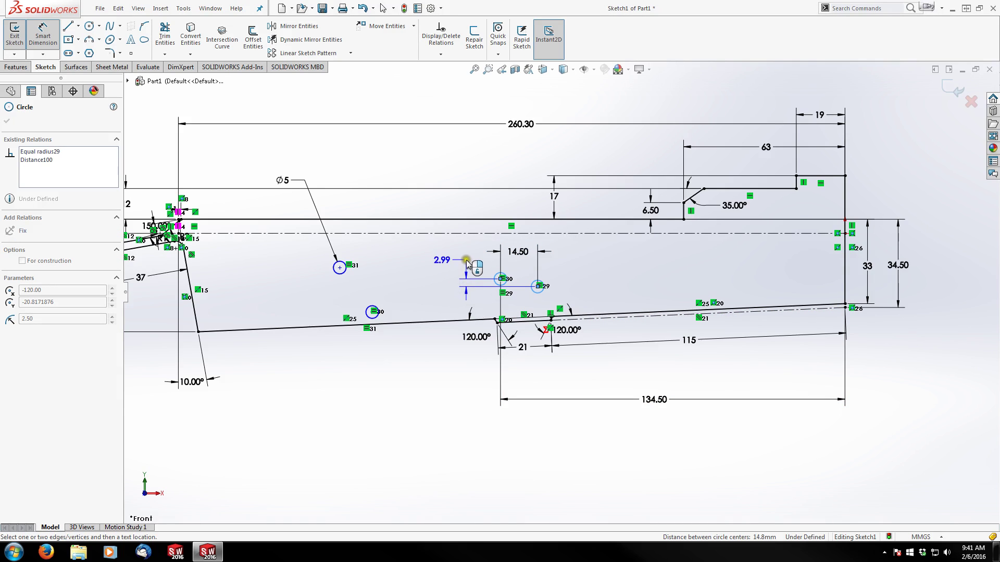
{"action": "left_click", "coordinate": [472, 267]}
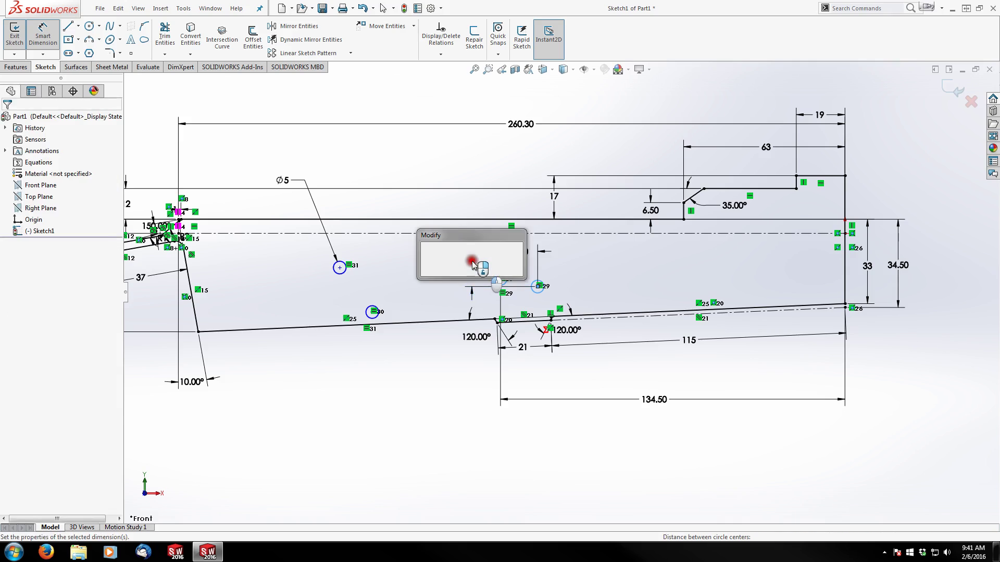
{"action": "type", "text": "3.3"}
{"action": "key", "text": "Return"}
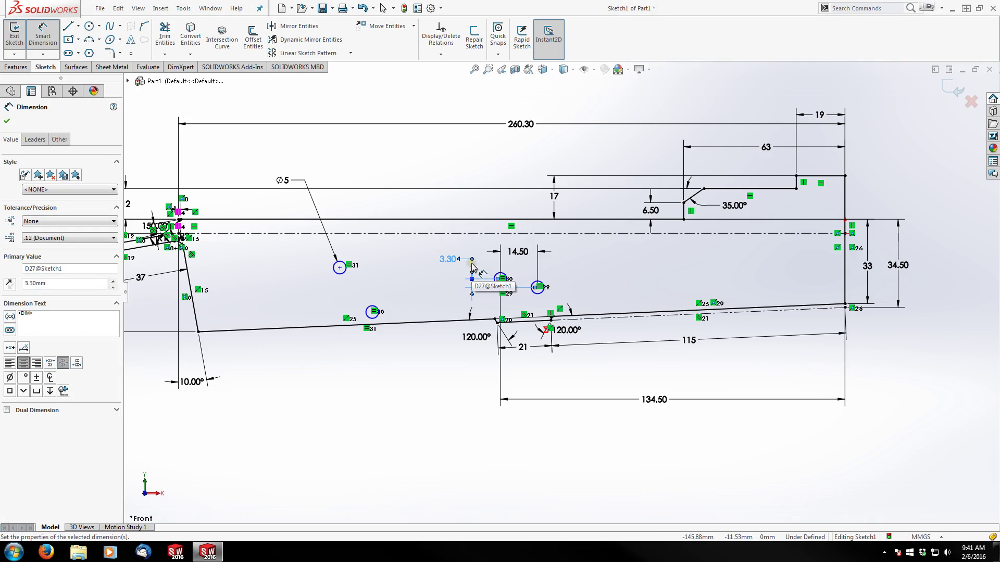
Step: Set the hole centre 27.5 mm from the upper horizontal line
{"action": "left_click", "coordinate": [477, 221]}
{"action": "left_click", "coordinate": [500, 278]}
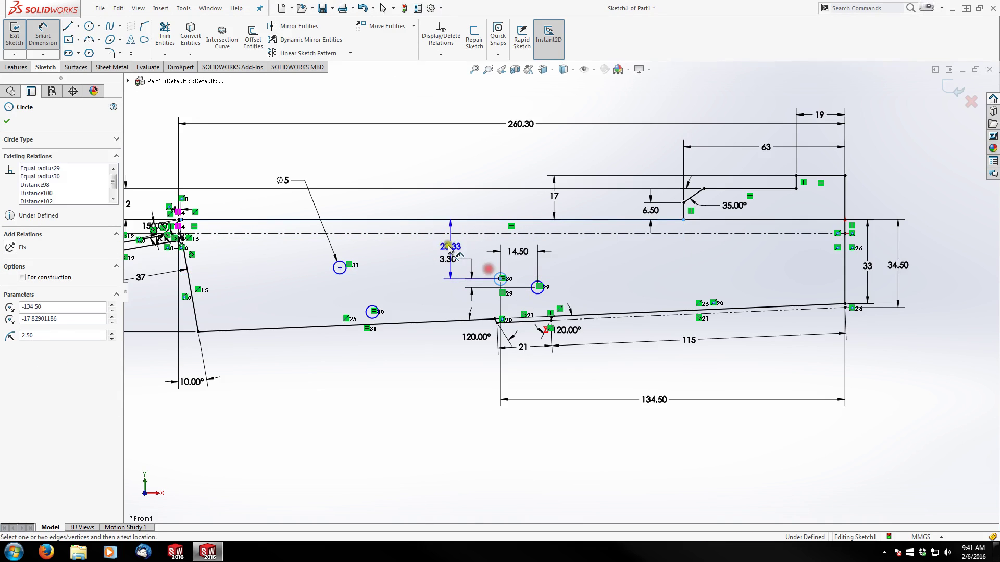
{"action": "left_click", "coordinate": [424, 252]}
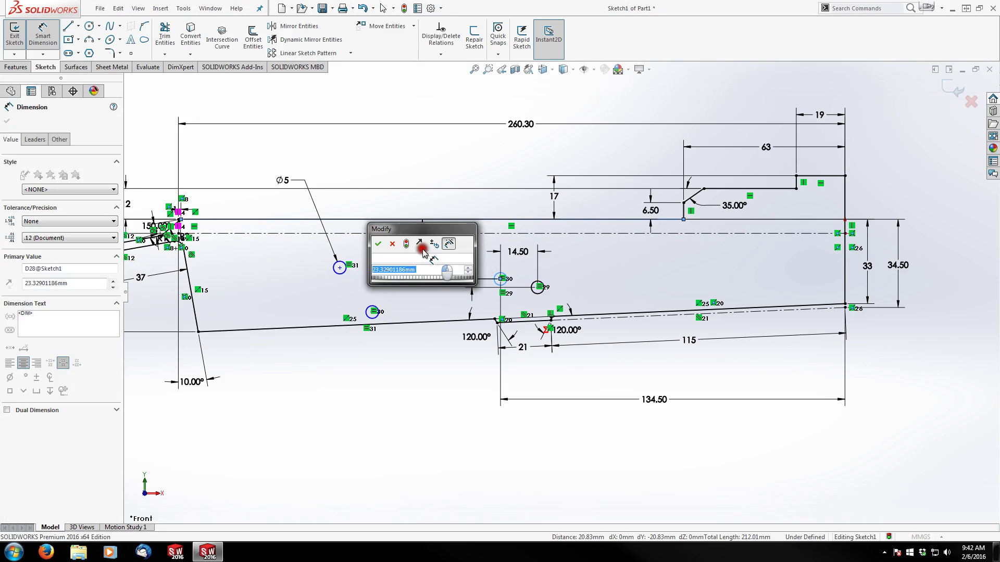
{"action": "type", "text": "27.5"}
{"action": "key", "text": "Return"}
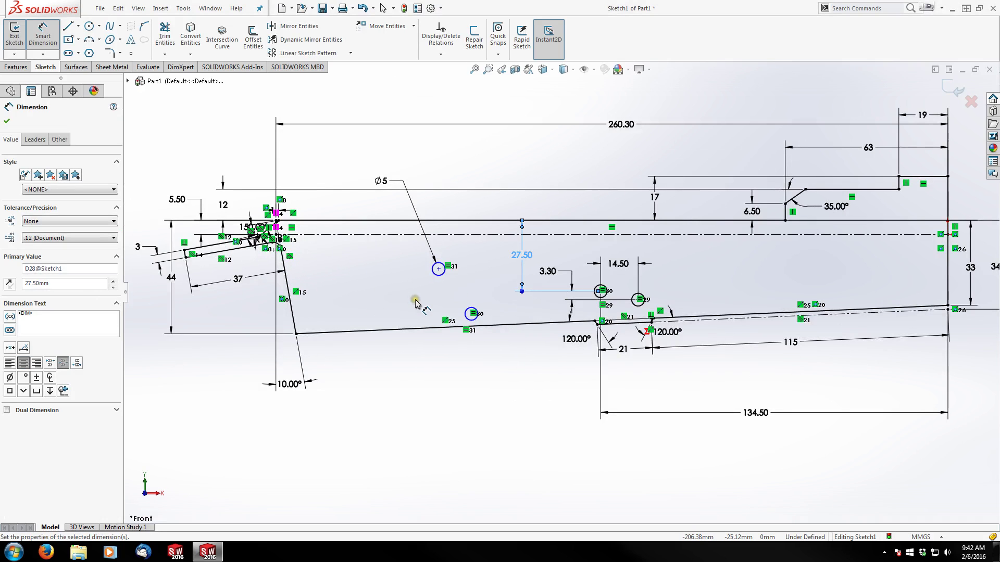
Step: Locate the lower-left hole 173.5 mm from the right edge with a 7 mm offset
{"action": "left_click", "coordinate": [471, 318]}
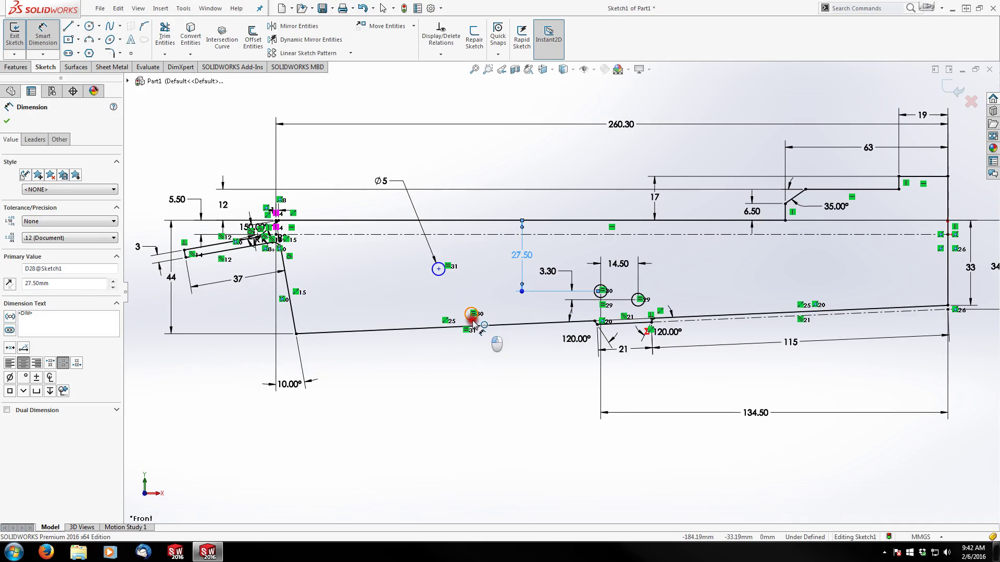
{"action": "left_click", "coordinate": [948, 286]}
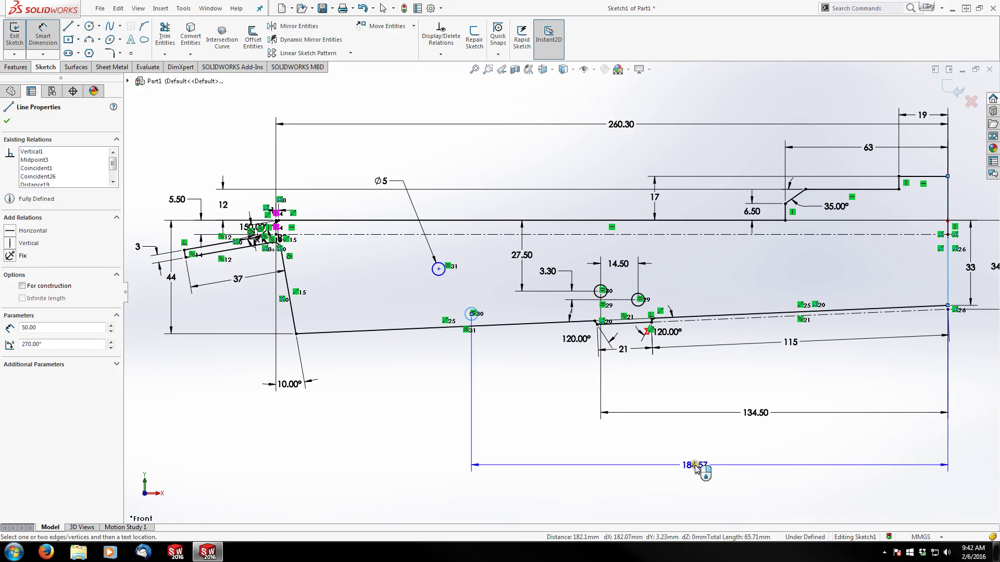
{"action": "left_click", "coordinate": [695, 464]}
{"action": "type", "text": "173.5"}
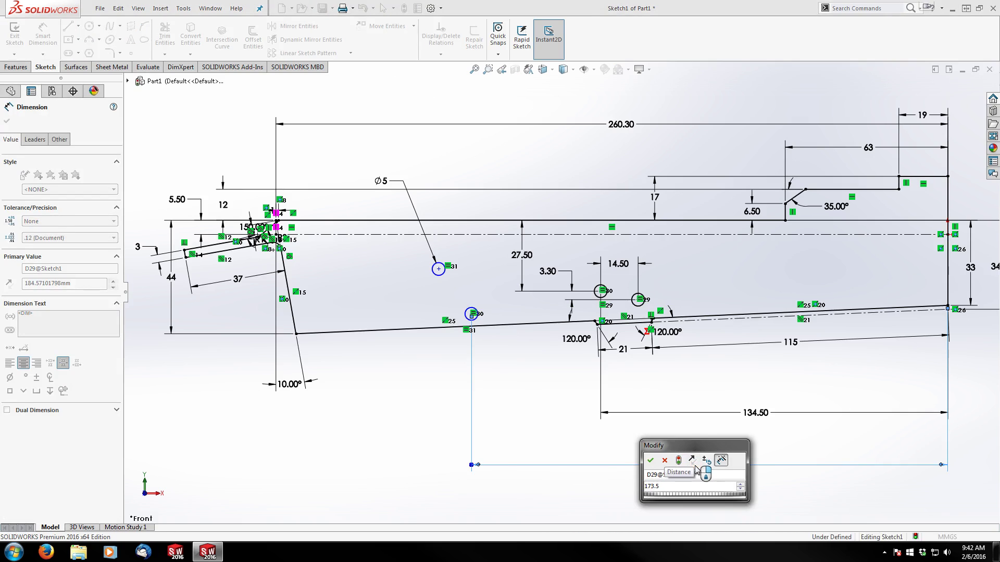
{"action": "key", "text": "Return"}
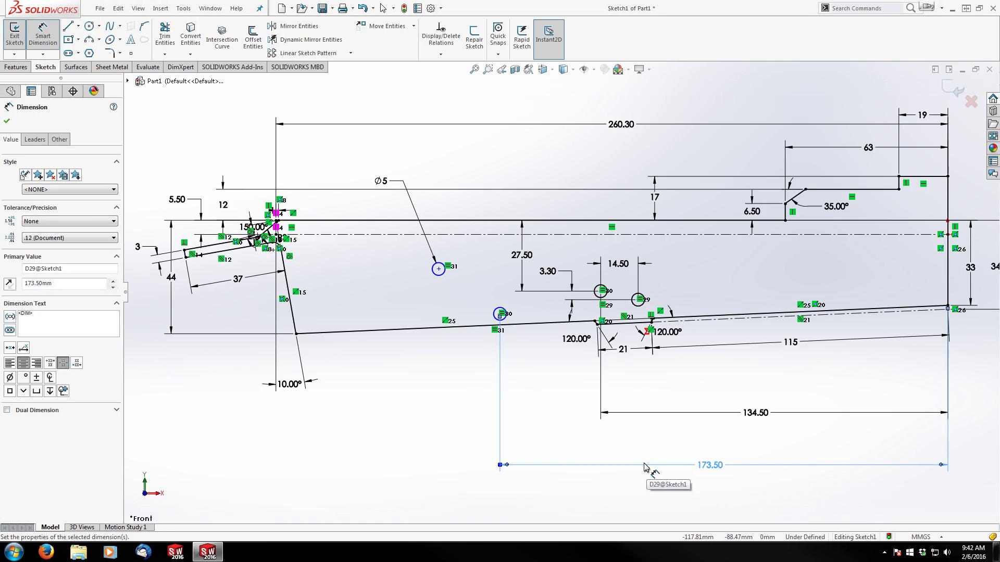
{"action": "left_click", "coordinate": [500, 313]}
{"action": "left_click", "coordinate": [601, 290]}
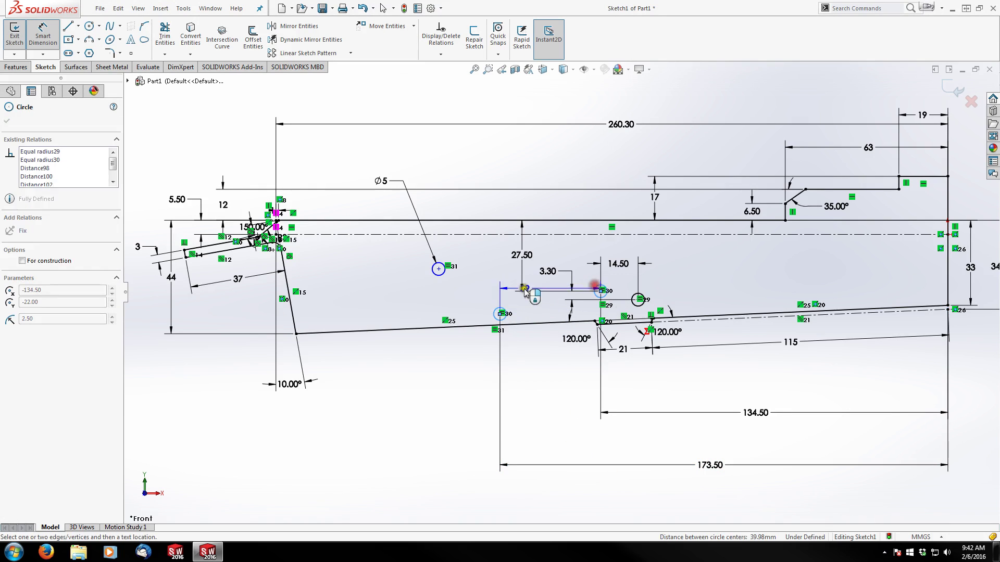
{"action": "left_click", "coordinate": [475, 302]}
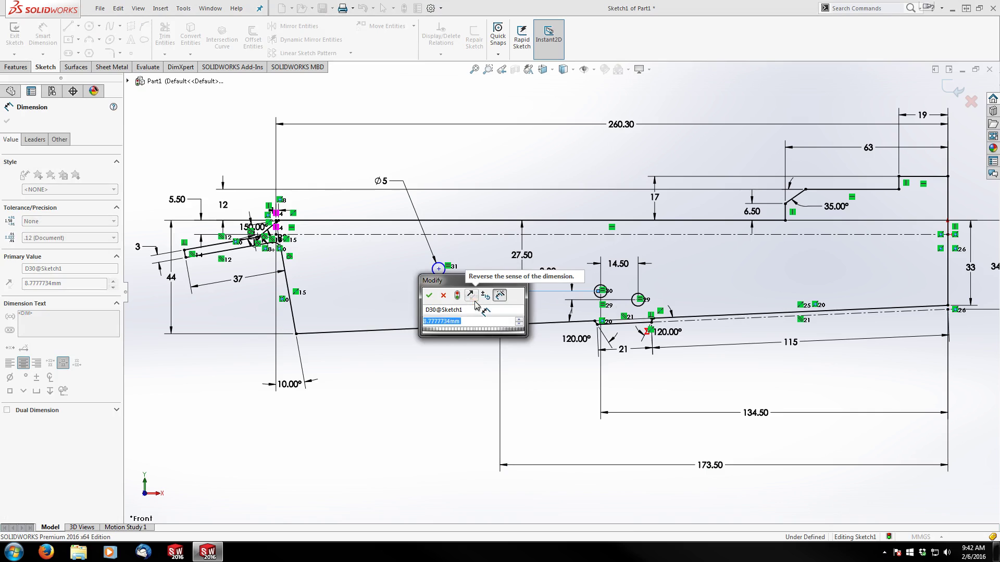
{"action": "type", "text": "7"}
{"action": "key", "text": "Return"}
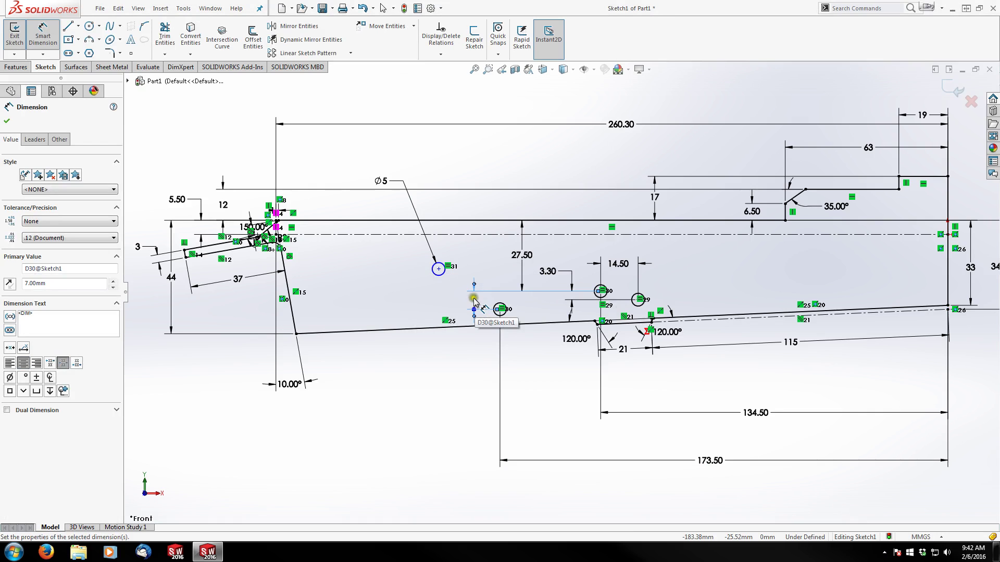
Step: Dimension the upper-left hole 20 mm vertically and 23 mm horizontally from the lower hole
{"action": "left_click", "coordinate": [442, 274]}
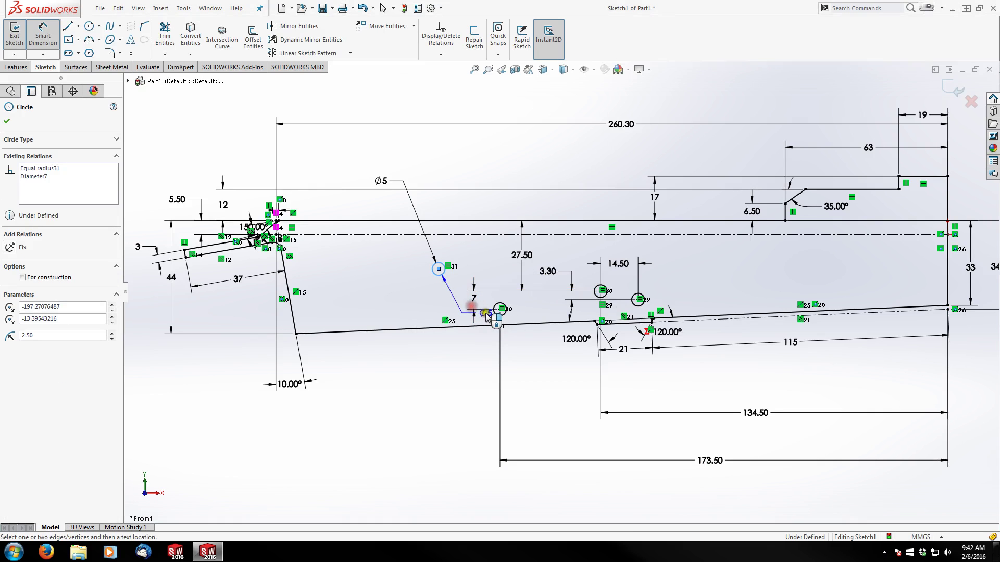
{"action": "left_click", "coordinate": [497, 317]}
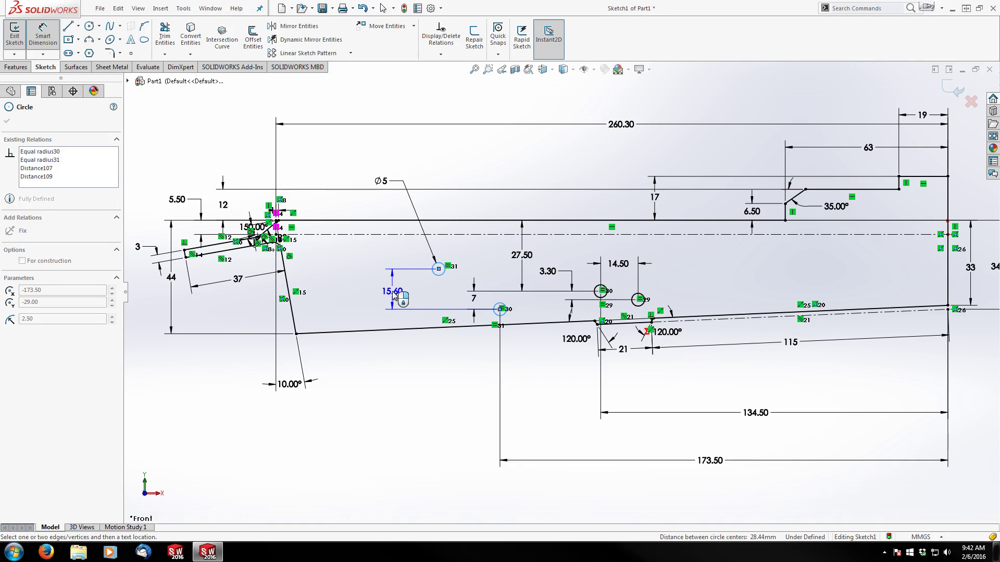
{"action": "left_click", "coordinate": [392, 291]}
{"action": "type", "text": "20"}
{"action": "key", "text": "Return"}
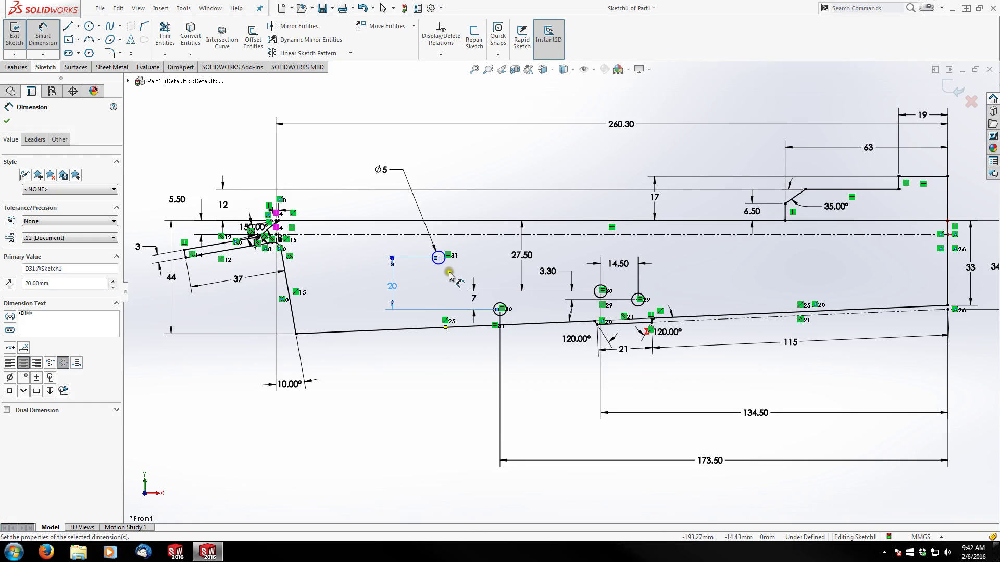
{"action": "left_click", "coordinate": [439, 258]}
{"action": "left_click", "coordinate": [494, 315]}
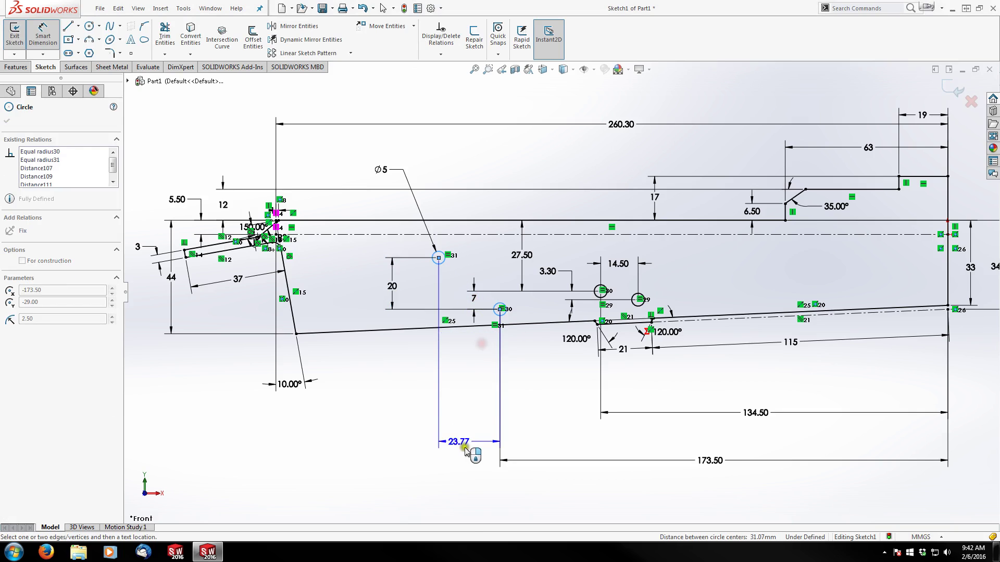
{"action": "left_click", "coordinate": [472, 460]}
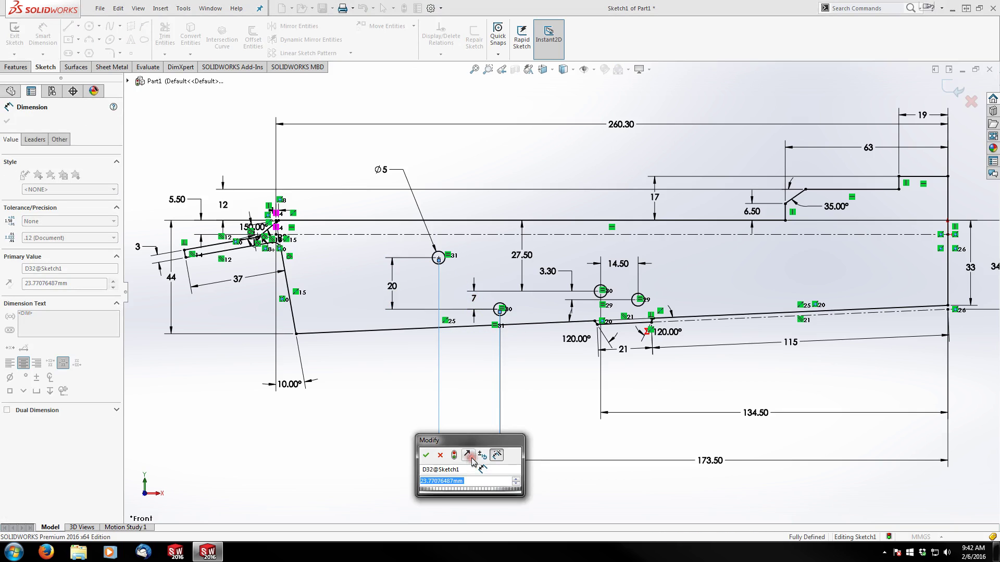
{"action": "type", "text": "23"}
{"action": "key", "text": "Return"}
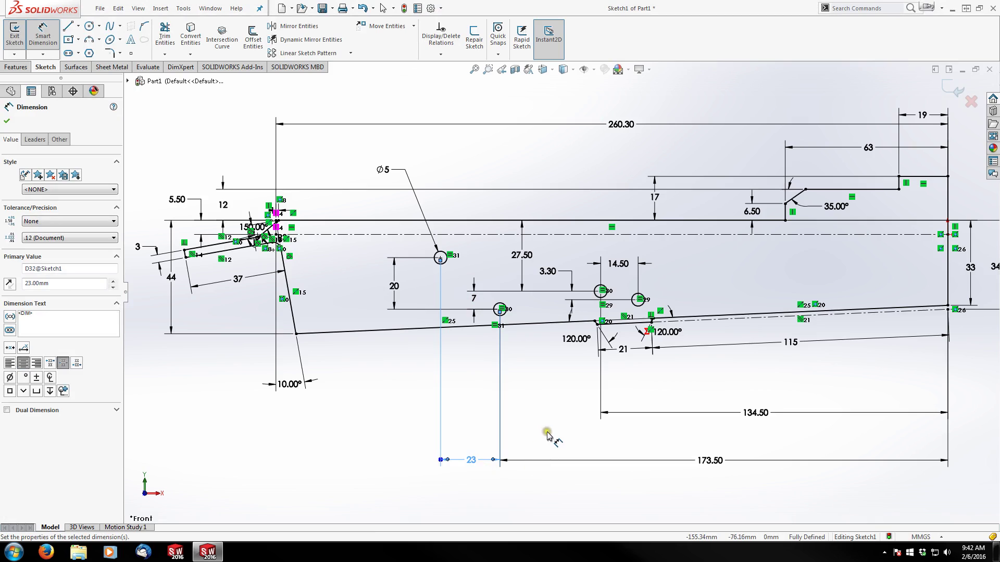
{"action": "key", "text": "Escape"}
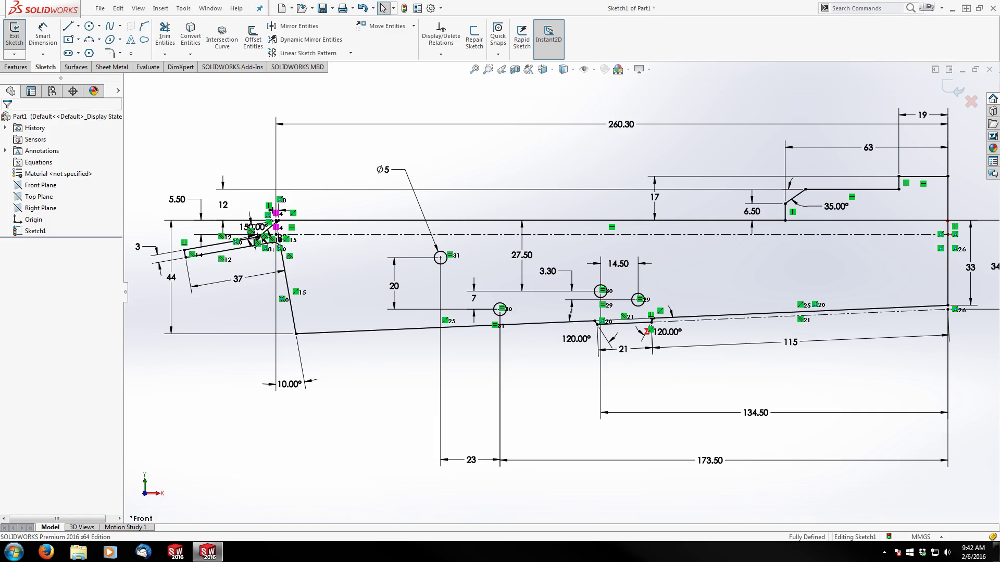
{"action": "left_click", "coordinate": [376, 375]}
{"action": "scroll", "coordinate": [247, 202], "scroll_direction": "down", "scroll_amount": 8}
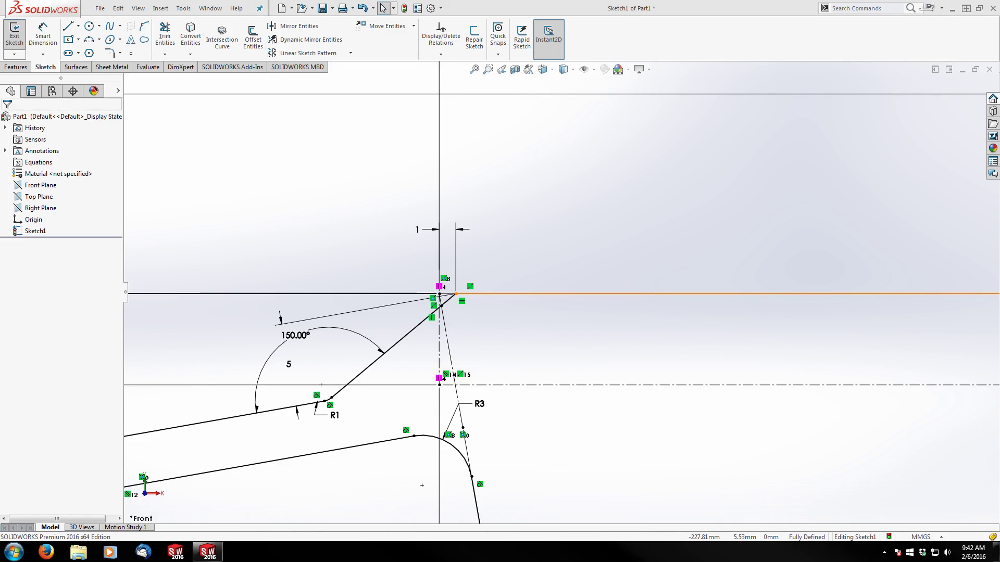
Step: Draw the notch's sloped side, flat bottom and vertical side up to the top line
{"action": "left_click", "coordinate": [66, 26]}
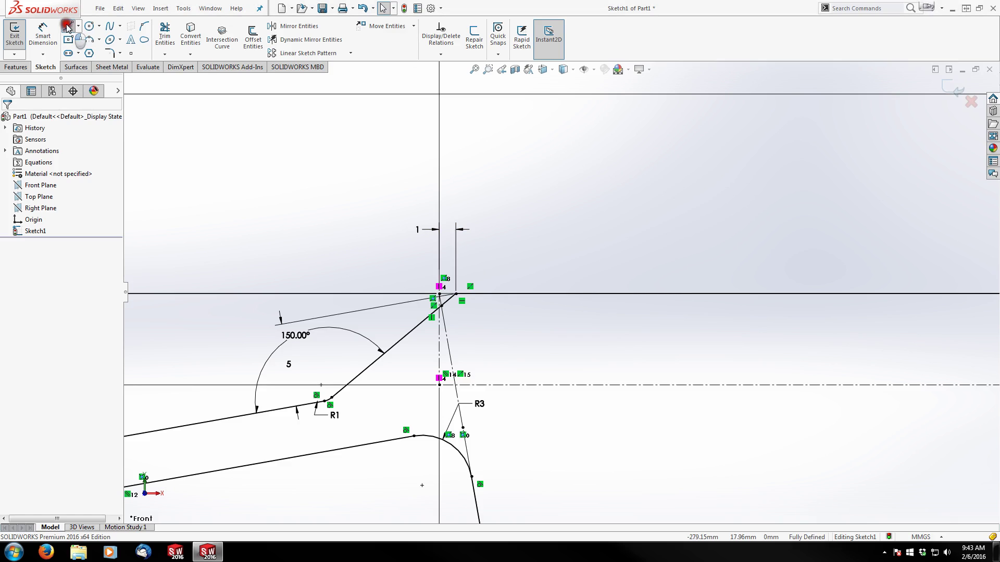
{"action": "left_click", "coordinate": [503, 293]}
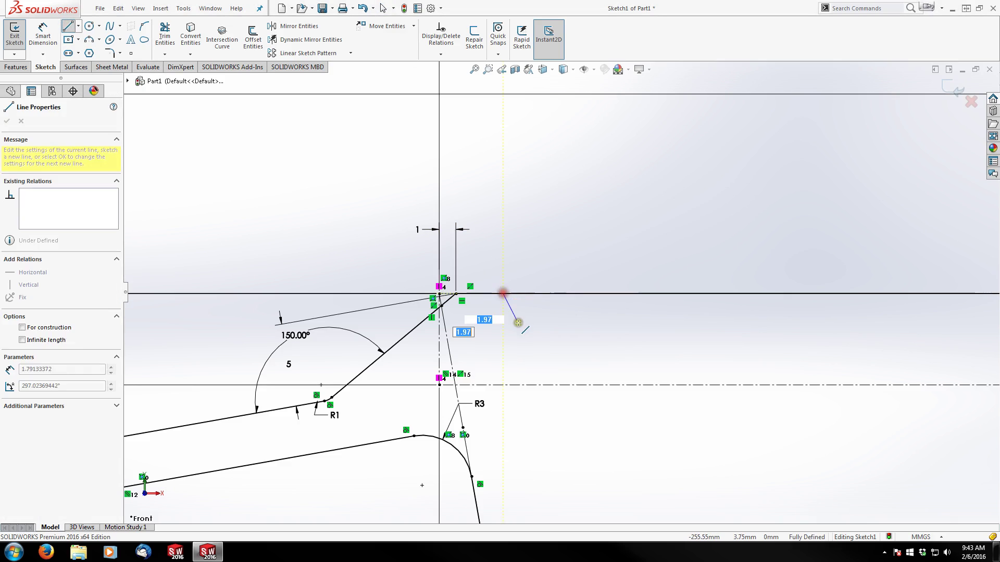
{"action": "left_click", "coordinate": [519, 331]}
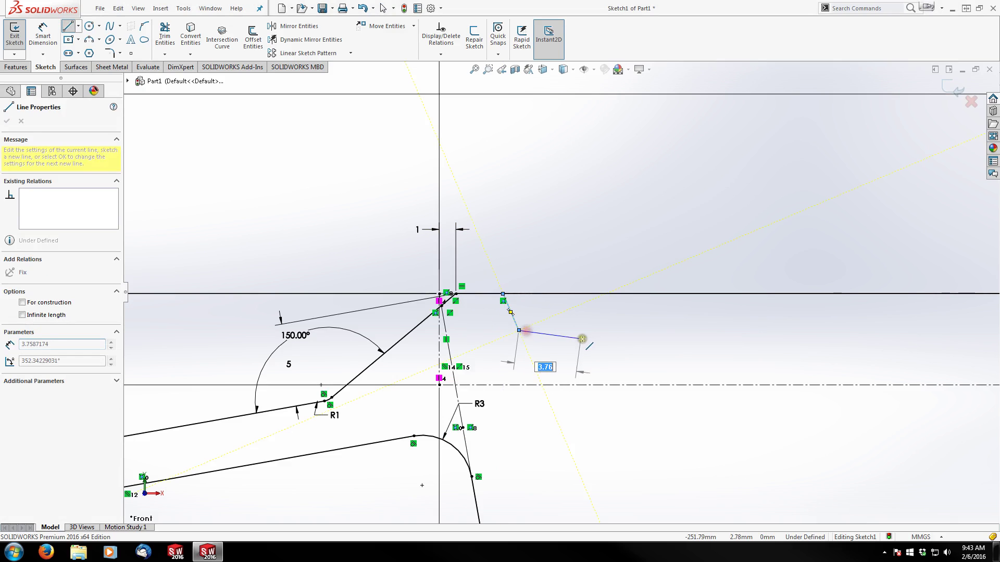
{"action": "left_click", "coordinate": [600, 329]}
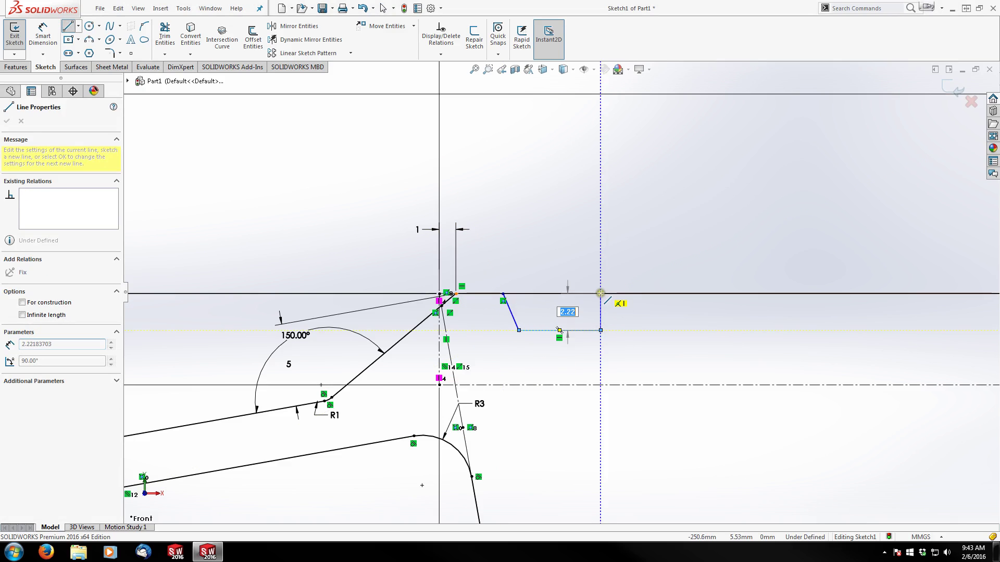
{"action": "left_click", "coordinate": [600, 294]}
{"action": "key", "text": "Escape"}
{"action": "left_click", "coordinate": [547, 213]}
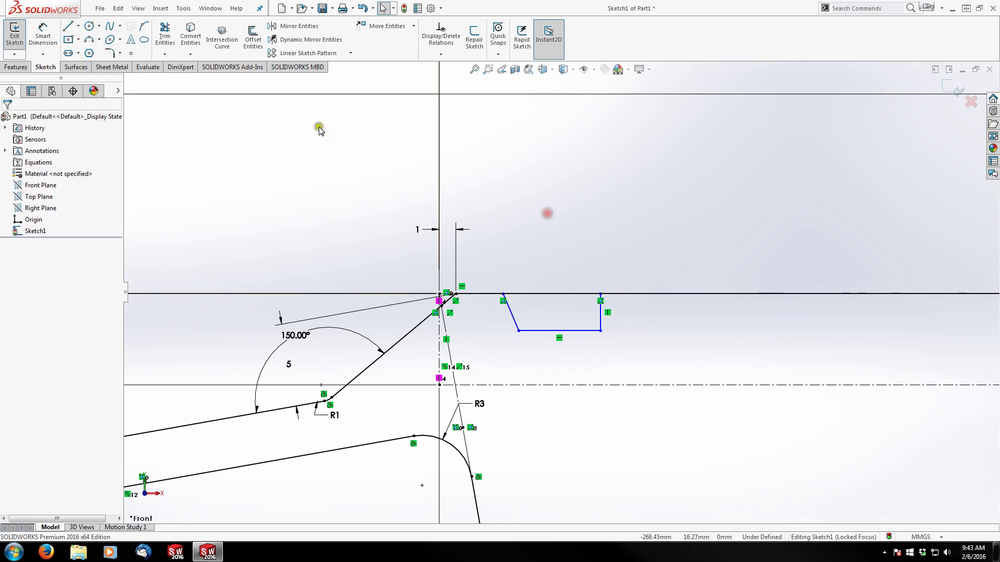
{"action": "left_click", "coordinate": [591, 252]}
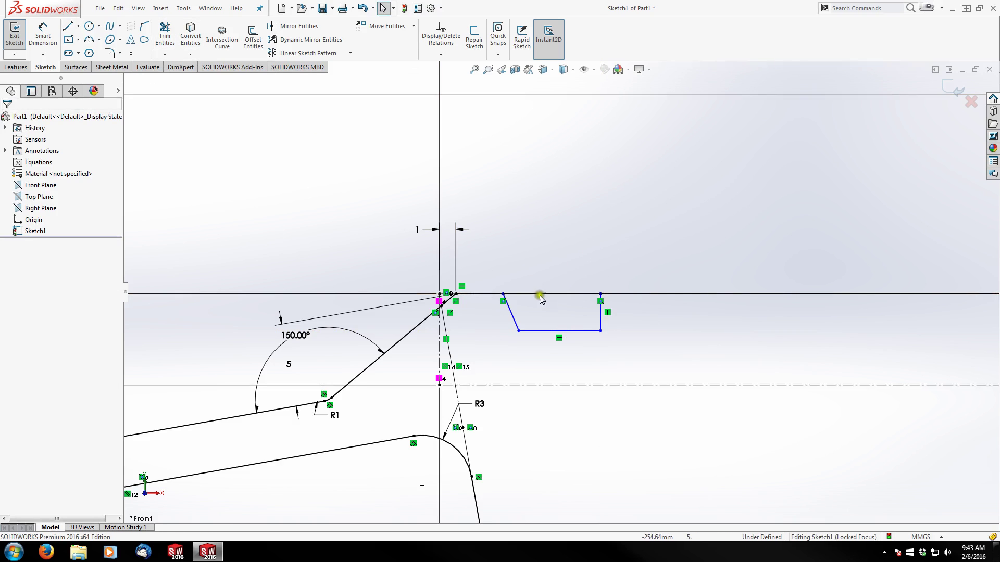
Step: Power-trim the top line away across the notch opening
{"action": "scroll", "coordinate": [522, 281], "scroll_direction": "down", "scroll_amount": 2}
{"action": "left_click", "coordinate": [167, 37]}
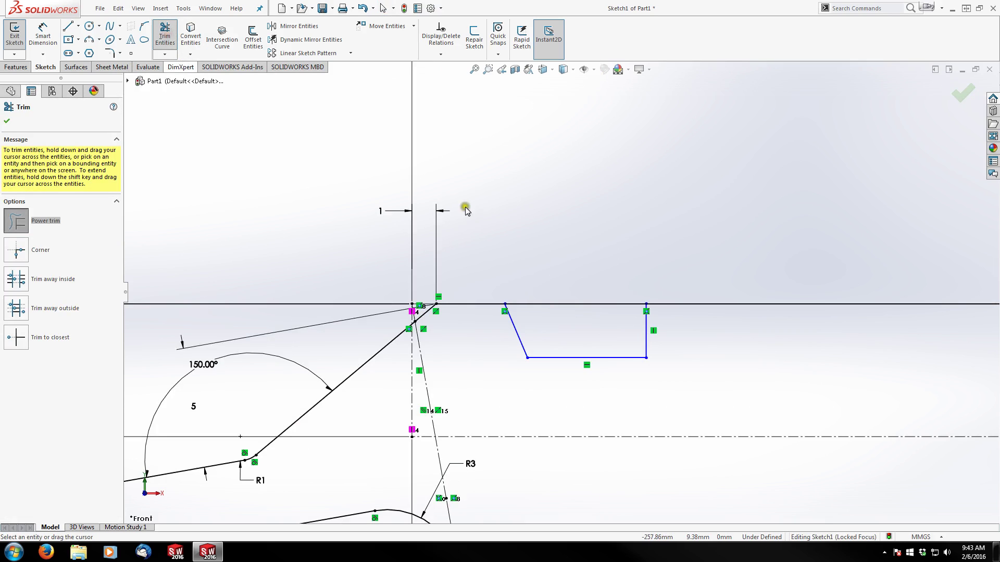
{"action": "left_click_drag", "start_coordinate": [584, 272], "coordinate": [581, 309]}
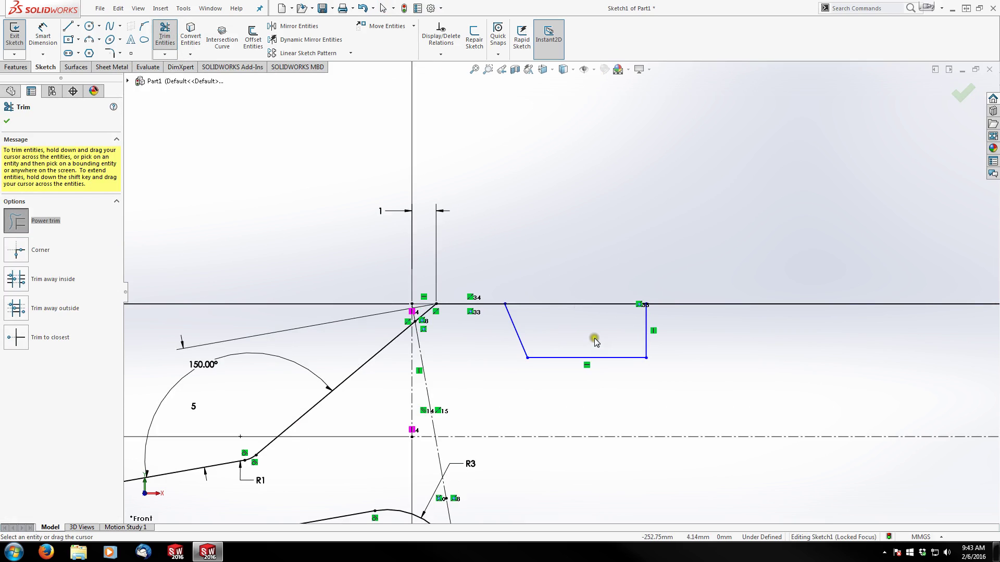
{"action": "left_click", "coordinate": [566, 329]}
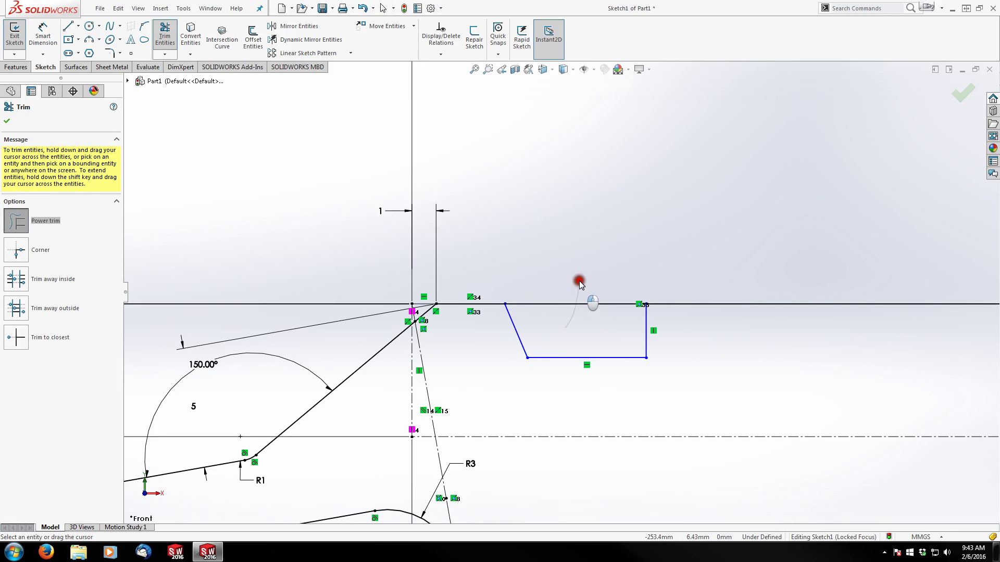
{"action": "key", "text": "Escape"}
Step: Slide the notch's loose corner point right along the top line
{"action": "left_click", "coordinate": [552, 306]}
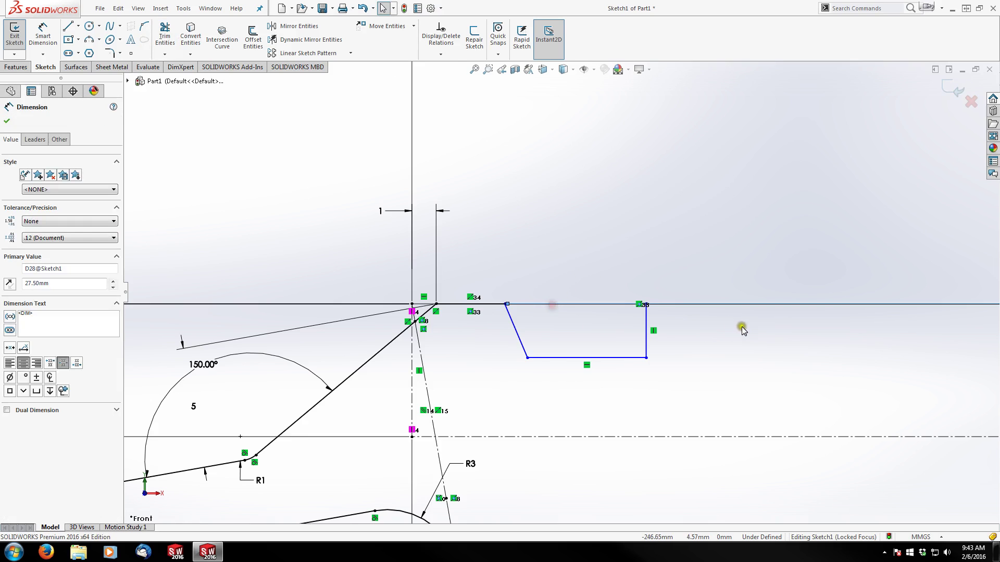
{"action": "scroll", "coordinate": [844, 327], "scroll_direction": "up", "scroll_amount": 6}
{"action": "scroll", "coordinate": [458, 284], "scroll_direction": "down", "scroll_amount": 10}
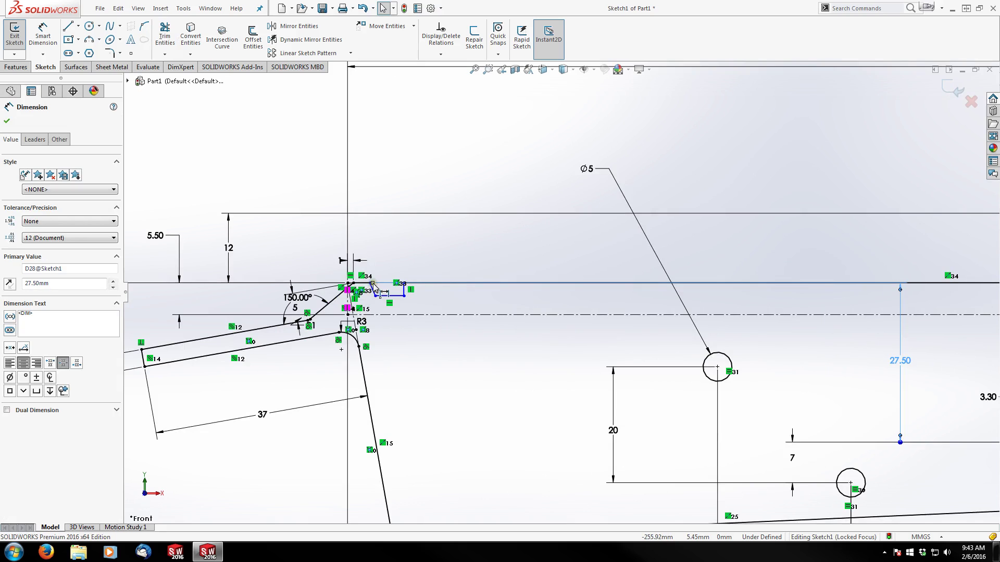
{"action": "left_click_drag", "start_coordinate": [372, 283], "coordinate": [726, 286]}
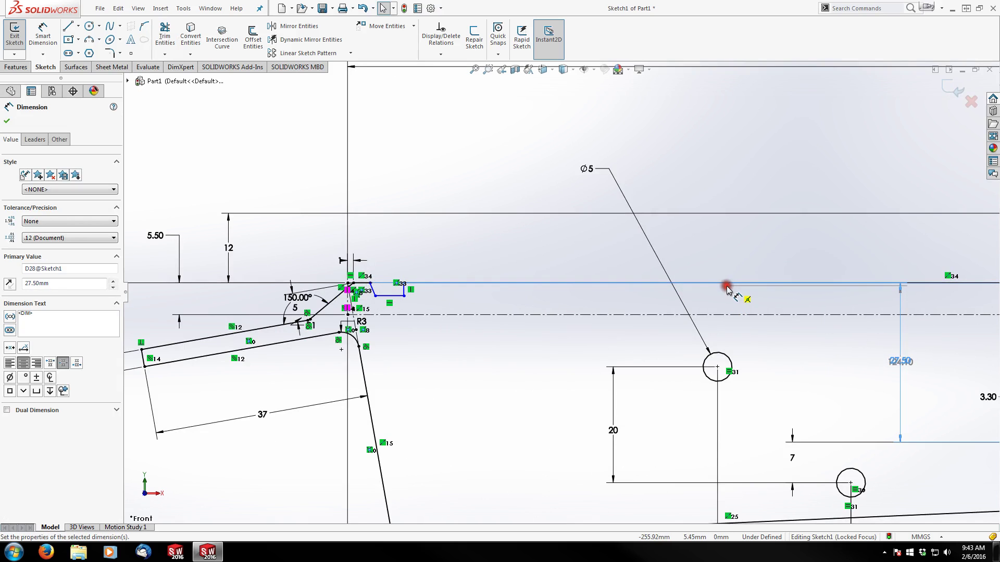
{"action": "left_click", "coordinate": [414, 159]}
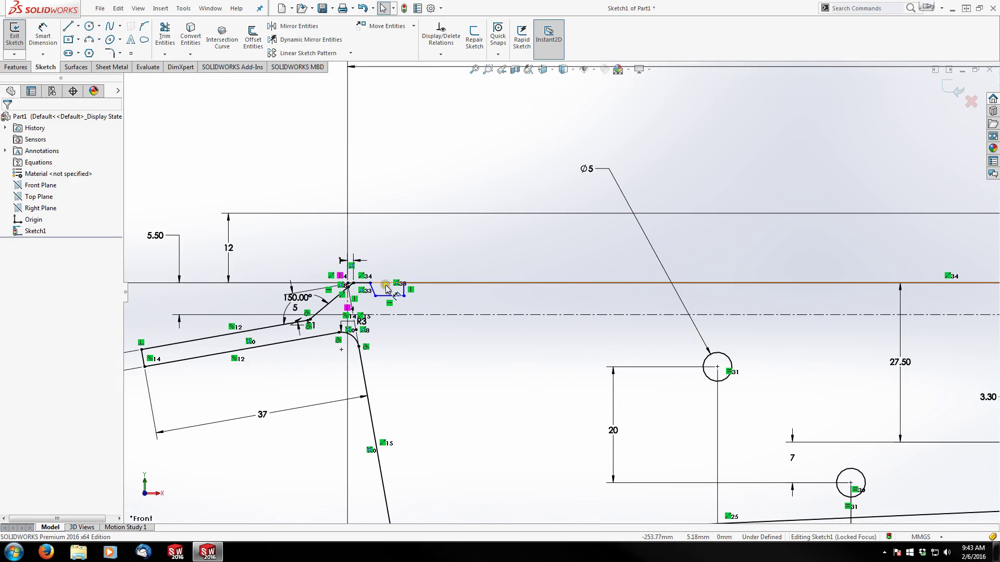
Step: Zoom to fit and drag the notch's top-line endpoints further right
{"action": "left_click", "coordinate": [771, 324]}
{"action": "key", "text": "f"}
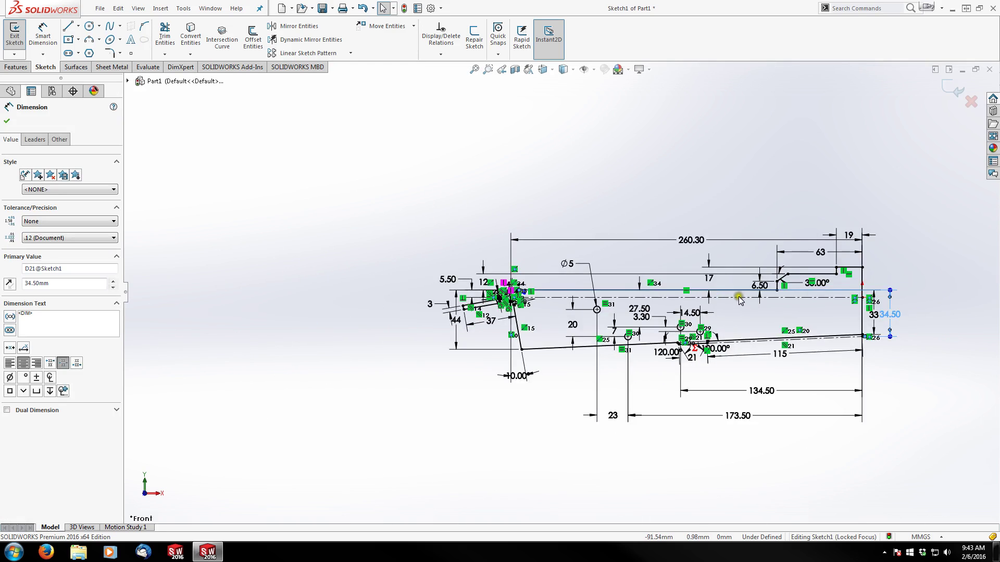
{"action": "scroll", "coordinate": [737, 297], "scroll_direction": "up", "scroll_amount": 3}
{"action": "scroll", "coordinate": [262, 296], "scroll_direction": "up", "scroll_amount": 1}
{"action": "scroll", "coordinate": [262, 296], "scroll_direction": "up", "scroll_amount": 2}
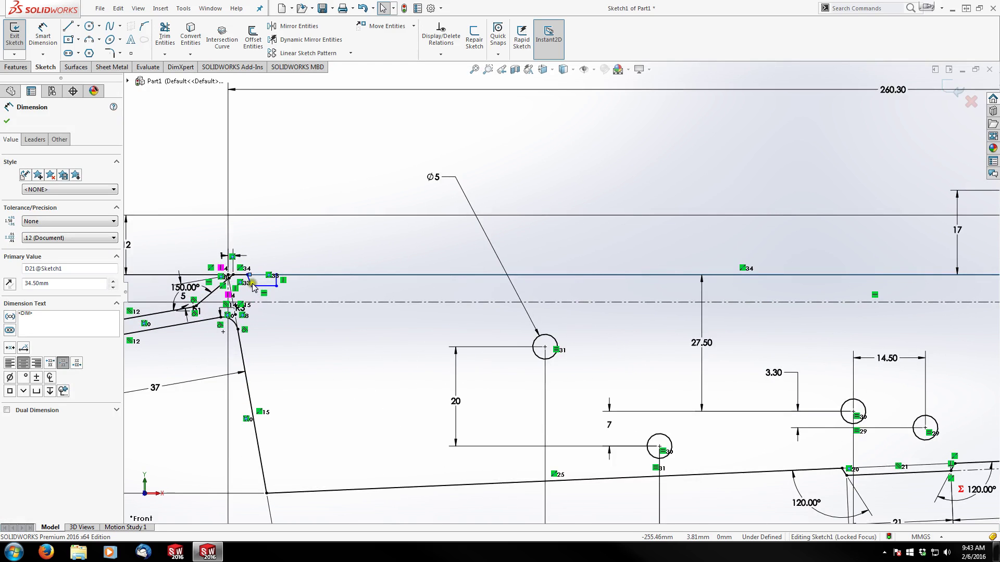
{"action": "left_click_drag", "start_coordinate": [249, 274], "coordinate": [404, 276]}
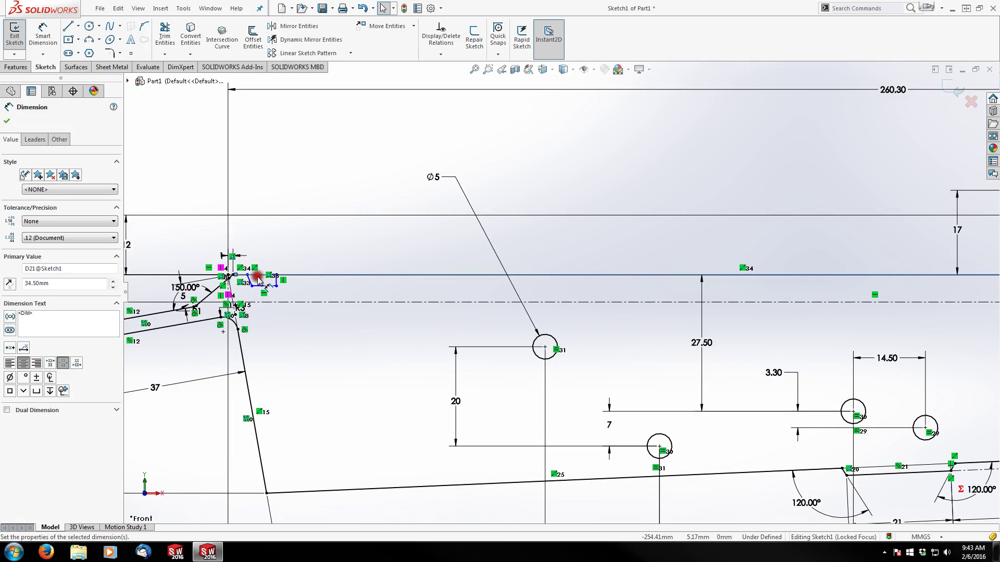
{"action": "scroll", "coordinate": [516, 318], "scroll_direction": "down", "scroll_amount": 5}
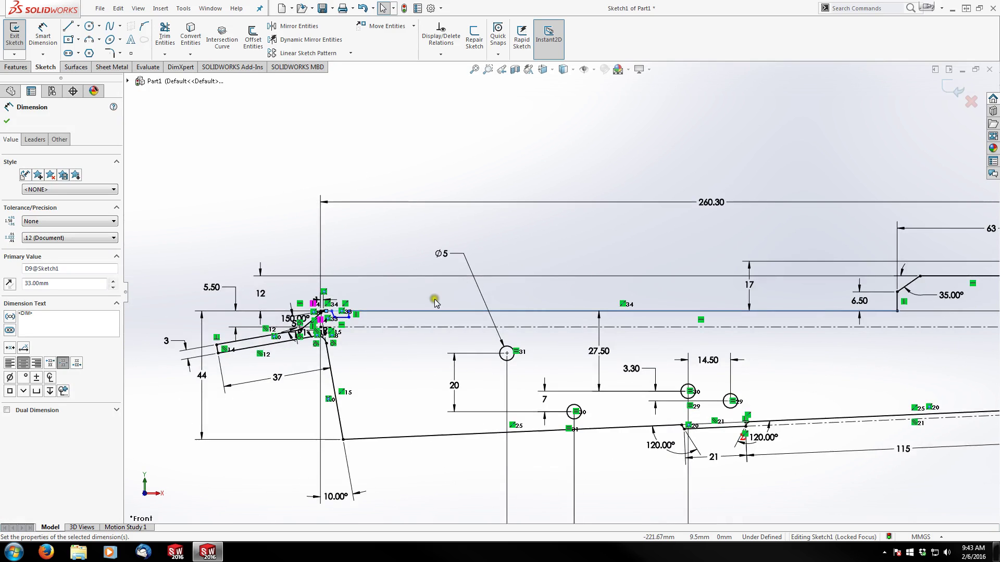
{"action": "scroll", "coordinate": [417, 313], "scroll_direction": "up", "scroll_amount": 3}
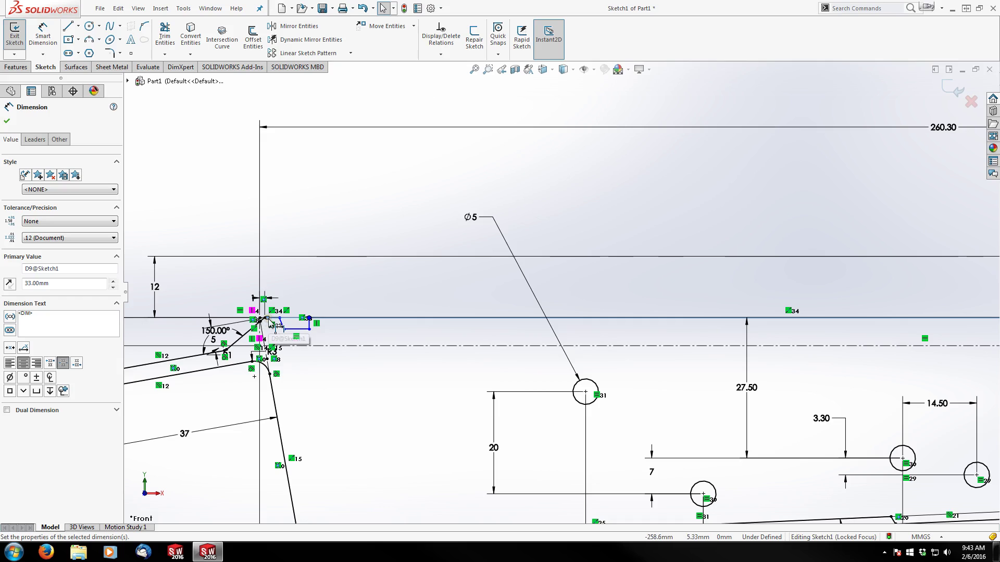
{"action": "left_click_drag", "start_coordinate": [269, 319], "coordinate": [502, 324]}
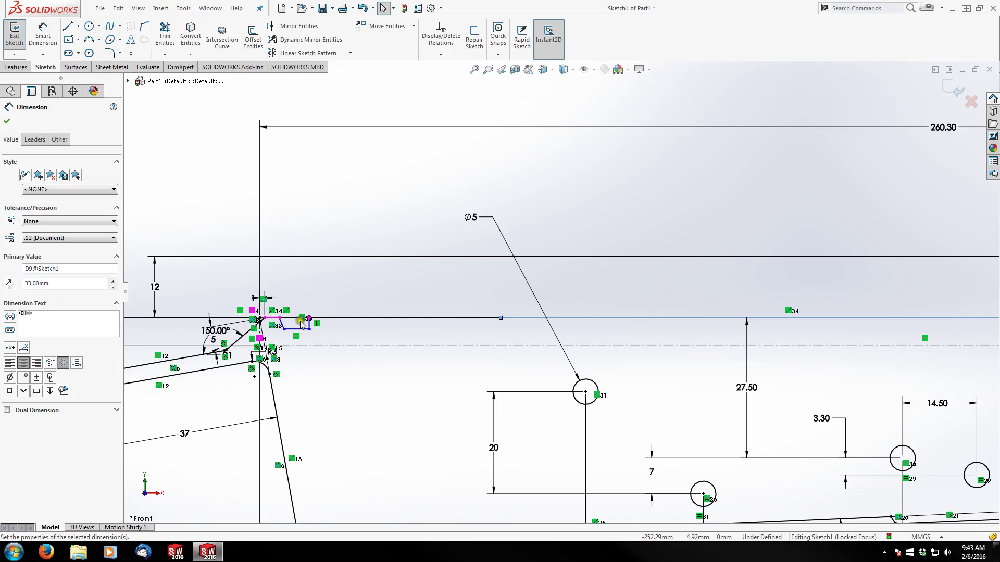
Step: Drag the short segment at the profile corner rightward along the top line
{"action": "left_click", "coordinate": [287, 319]}
{"action": "left_click", "coordinate": [287, 317]}
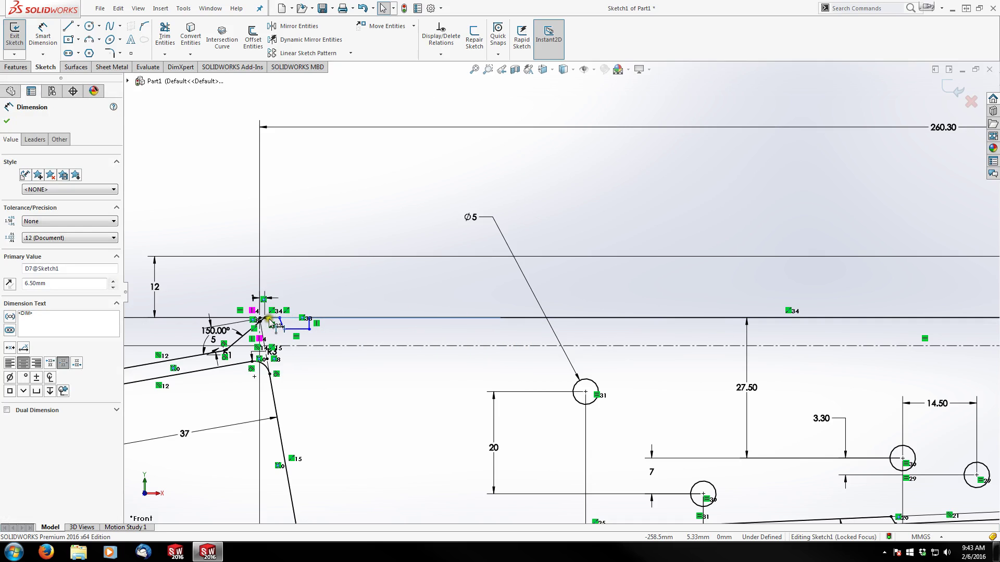
{"action": "left_click_drag", "start_coordinate": [269, 321], "coordinate": [438, 322]}
{"action": "mouse_move", "coordinate": [288, 317]}
{"action": "left_mouse_down"}
{"action": "mouse_move", "coordinate": [406, 319]}
{"action": "mouse_move", "coordinate": [324, 327]}
{"action": "left_mouse_up"}
{"action": "left_click", "coordinate": [219, 163]}
{"action": "scroll", "coordinate": [563, 310], "scroll_direction": "up", "scroll_amount": 5}
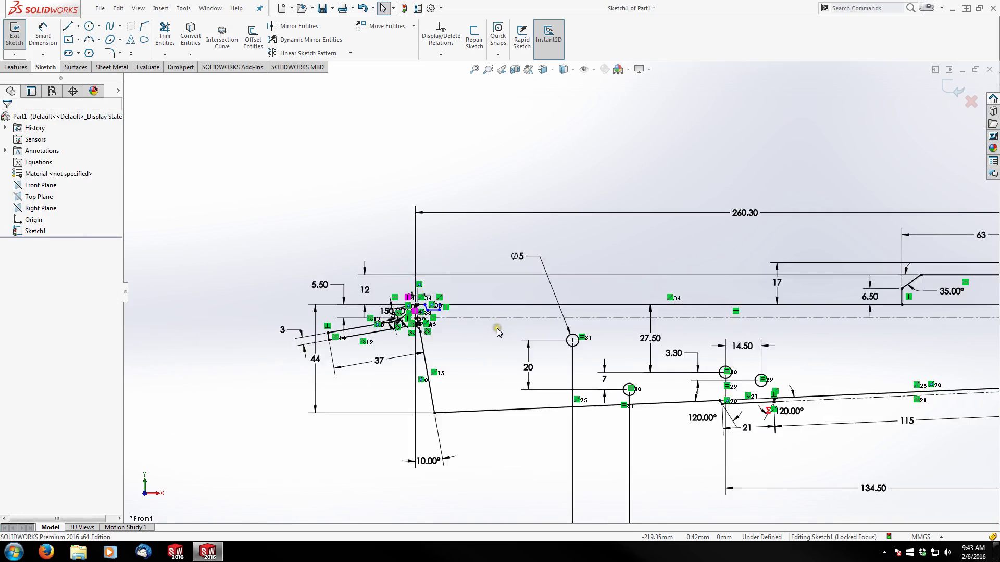
{"action": "scroll", "coordinate": [479, 299], "scroll_direction": "down", "scroll_amount": 8}
{"action": "scroll", "coordinate": [479, 300], "scroll_direction": "down", "scroll_amount": 6}
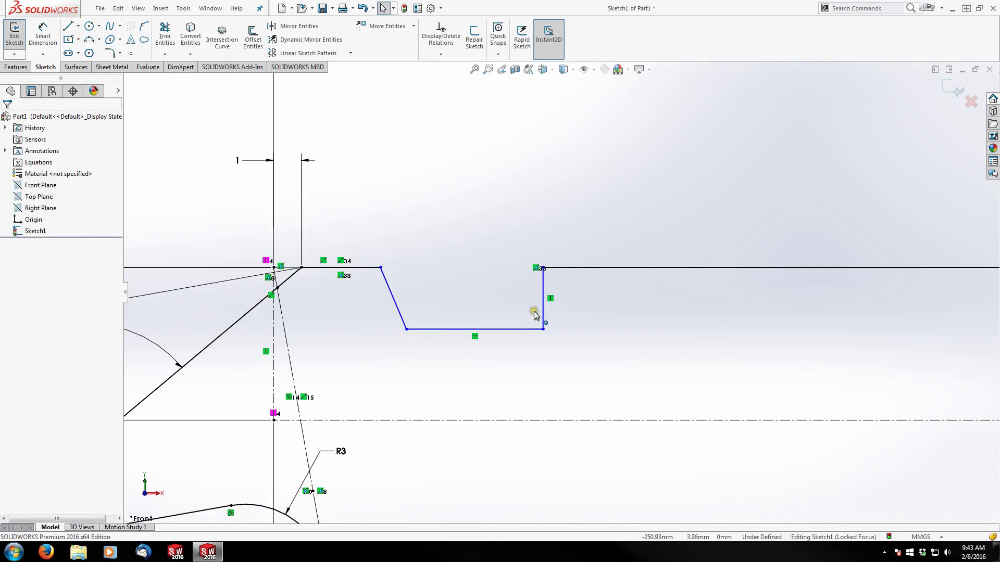
{"action": "scroll", "coordinate": [479, 279], "scroll_direction": "down", "scroll_amount": 2}
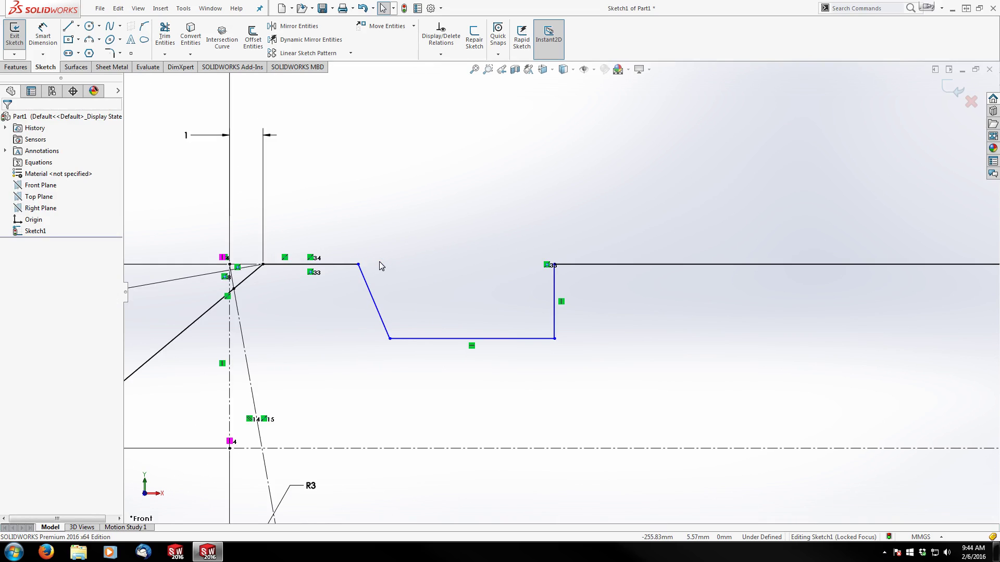
Step: Add a Parallel relation between the notch's slanted side and the angled construction centerline
{"action": "left_click", "coordinate": [370, 293]}
{"action": "left_click", "coordinate": [245, 347], "text": "ctrl"}
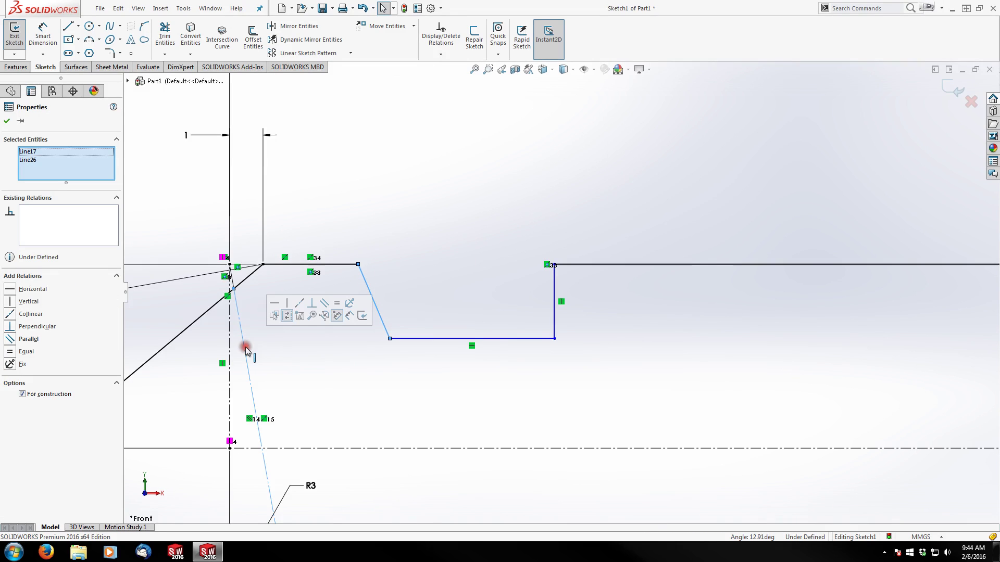
{"action": "left_click", "coordinate": [324, 304]}
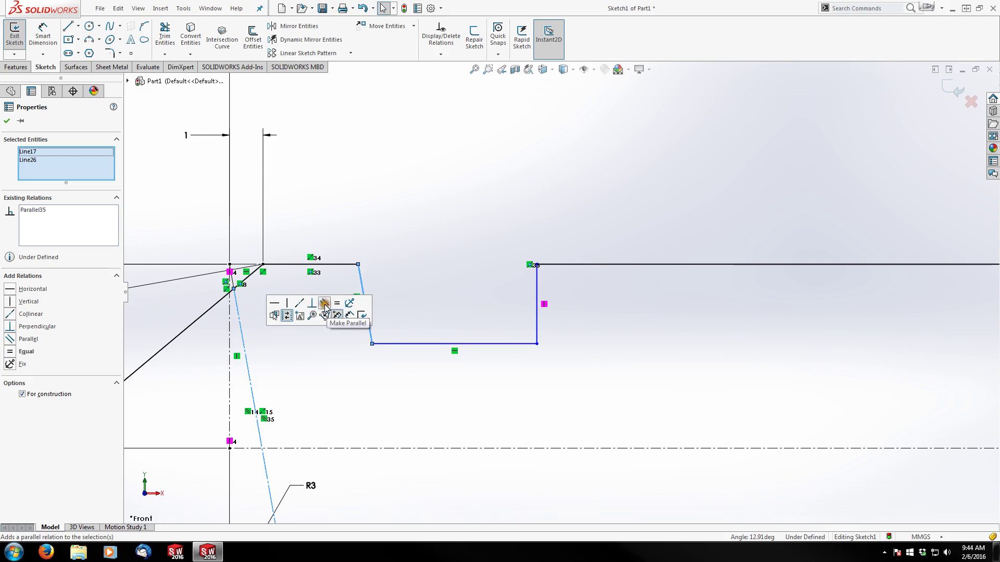
{"action": "left_click", "coordinate": [351, 183]}
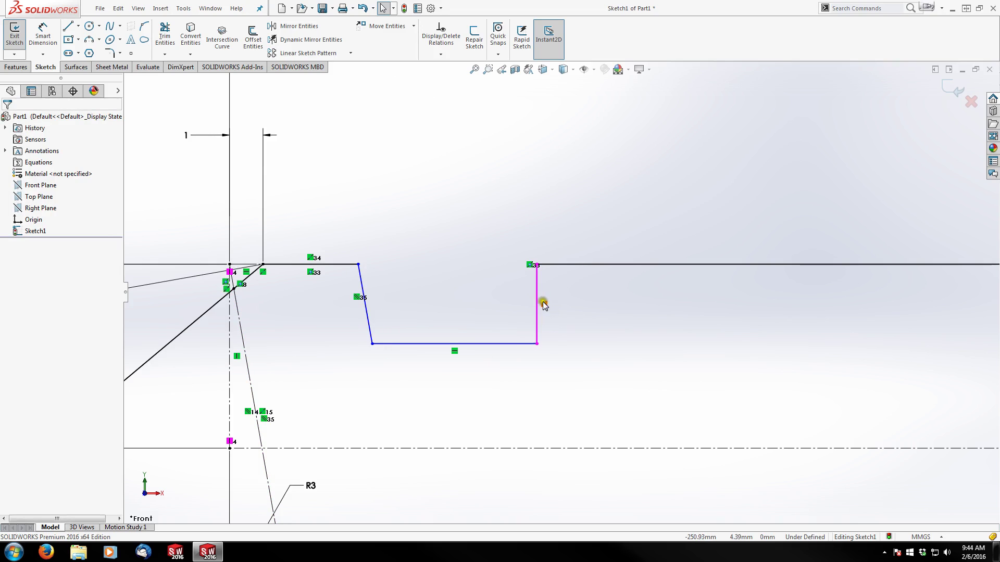
{"action": "left_click", "coordinate": [452, 211]}
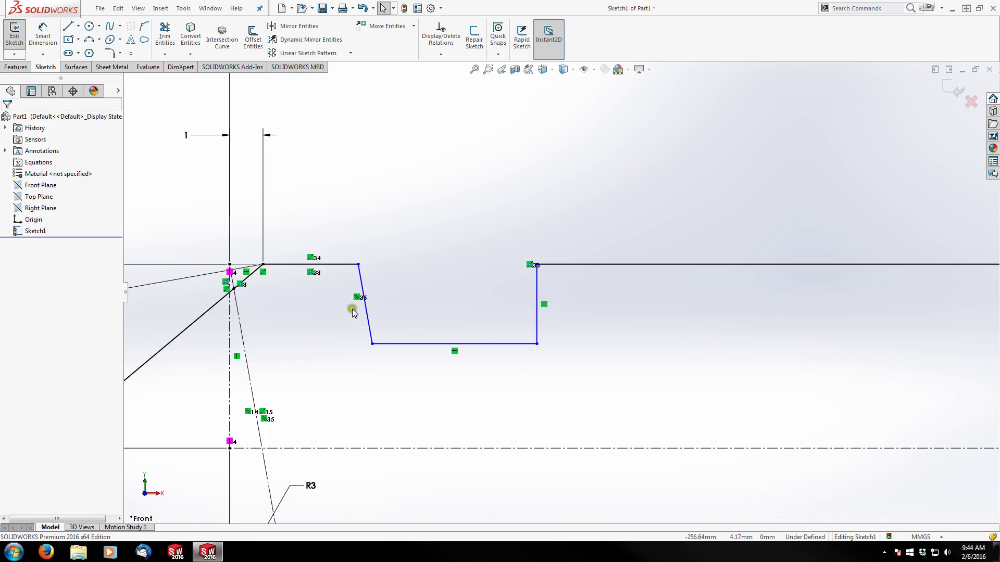
{"action": "left_click", "coordinate": [350, 211]}
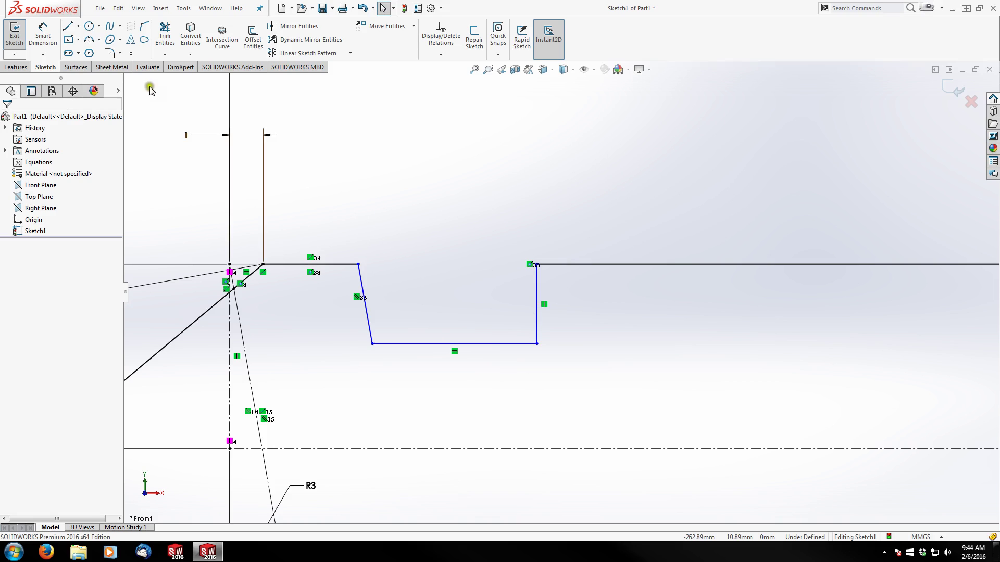
{"action": "left_click", "coordinate": [42, 33]}
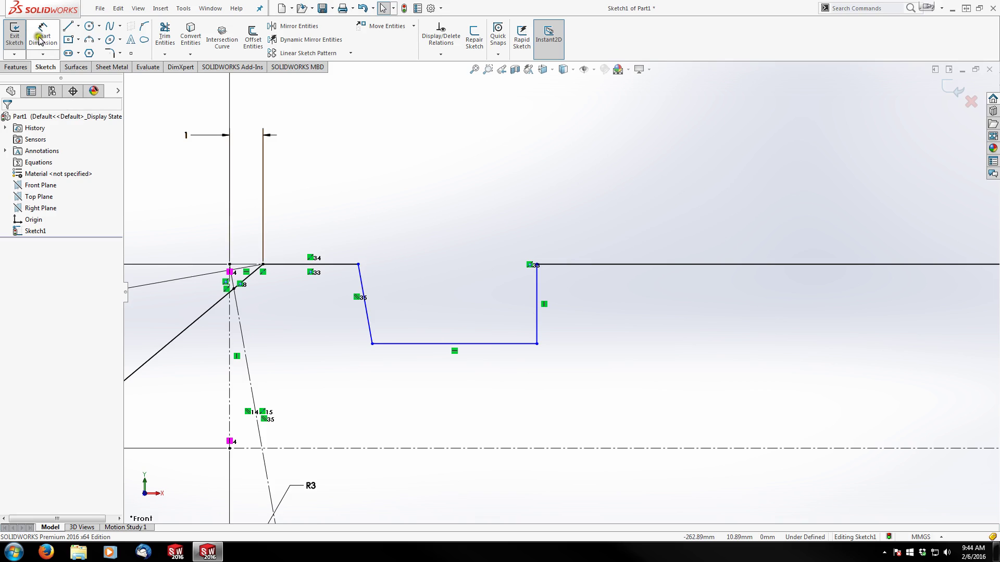
Step: Dimension the profile's top corner to the notch's top-left corner at 3.5 mm
{"action": "left_click", "coordinate": [230, 266]}
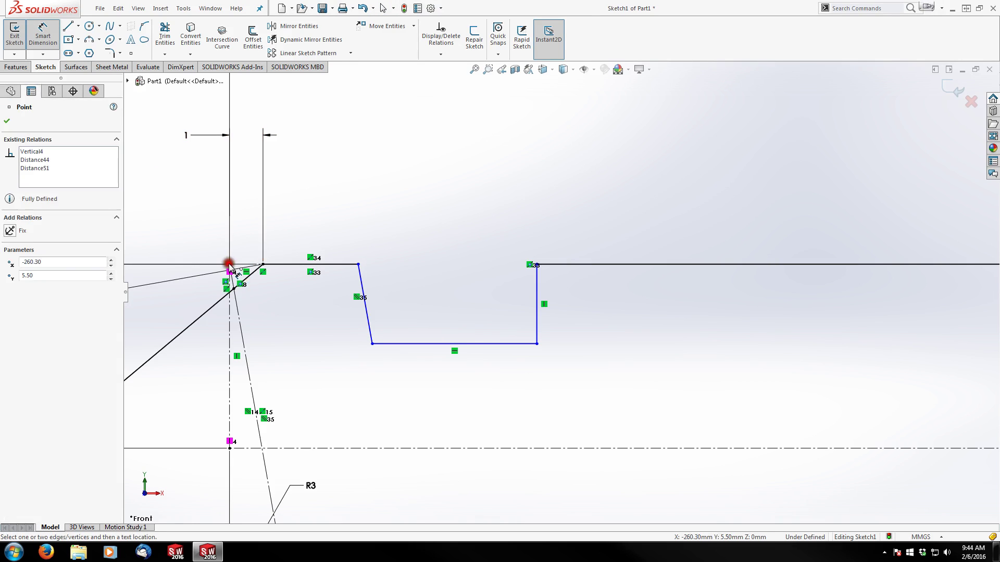
{"action": "left_click", "coordinate": [359, 265]}
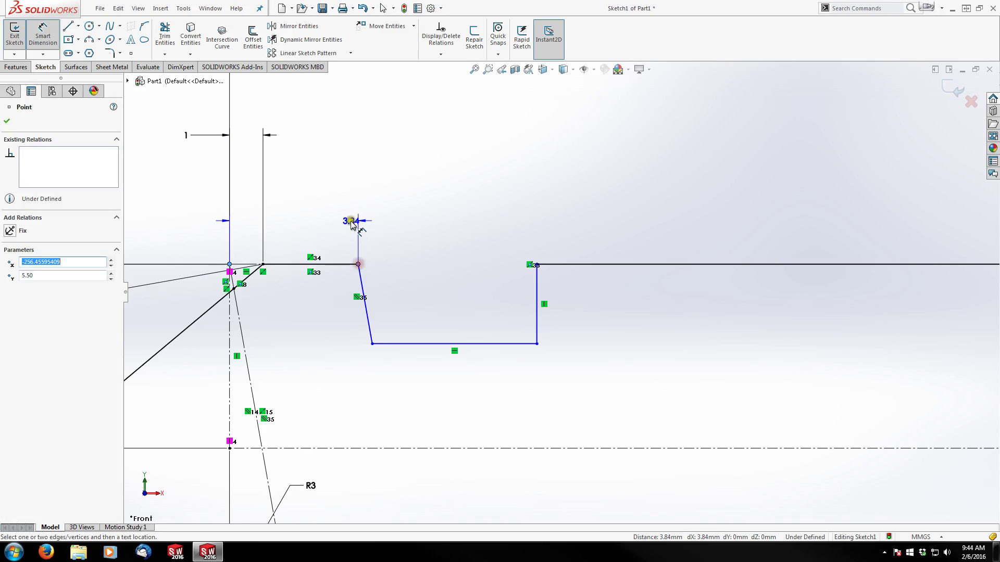
{"action": "scroll", "coordinate": [397, 162], "scroll_direction": "up", "scroll_amount": 3}
{"action": "left_click", "coordinate": [452, 173]}
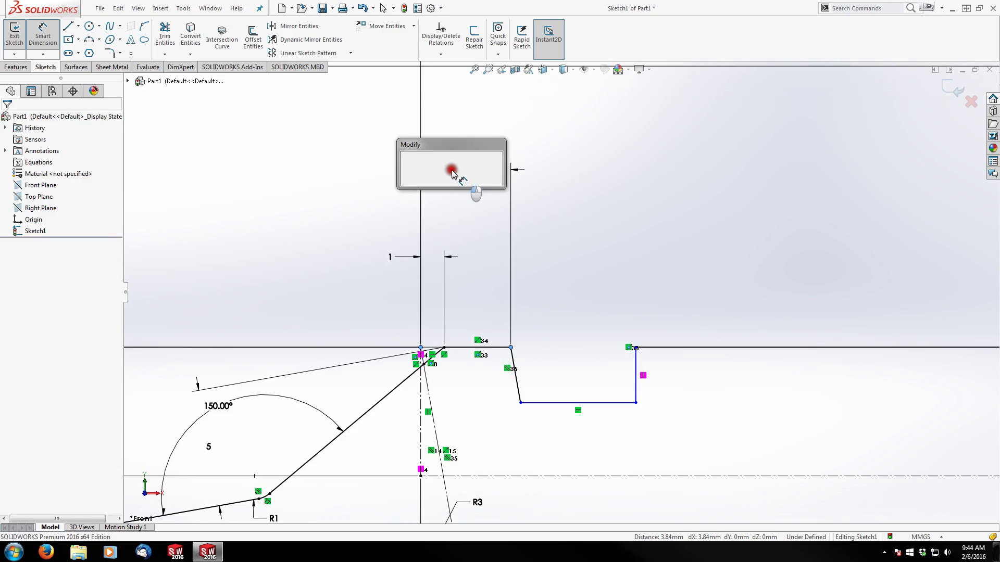
{"action": "type", "text": "3.5"}
{"action": "key", "text": "Return"}
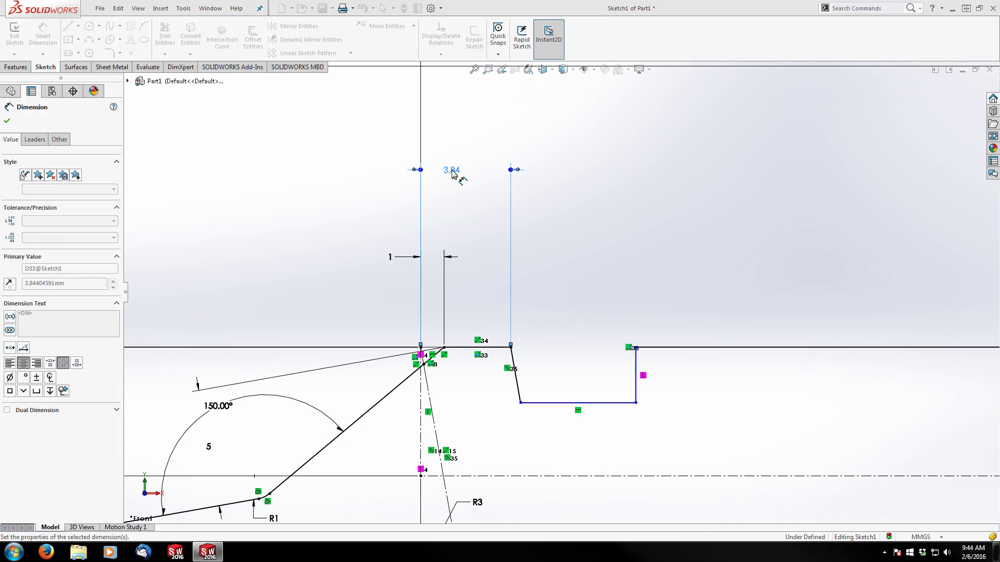
Step: Set the notch depth below the top line to 3.5 mm
{"action": "left_click", "coordinate": [573, 403]}
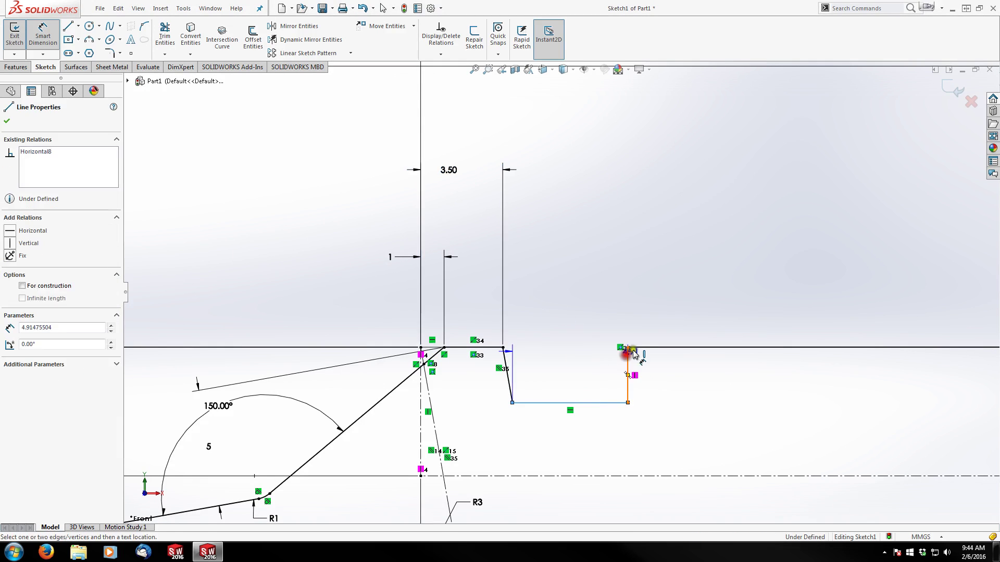
{"action": "left_click", "coordinate": [643, 347]}
{"action": "left_click", "coordinate": [731, 252]}
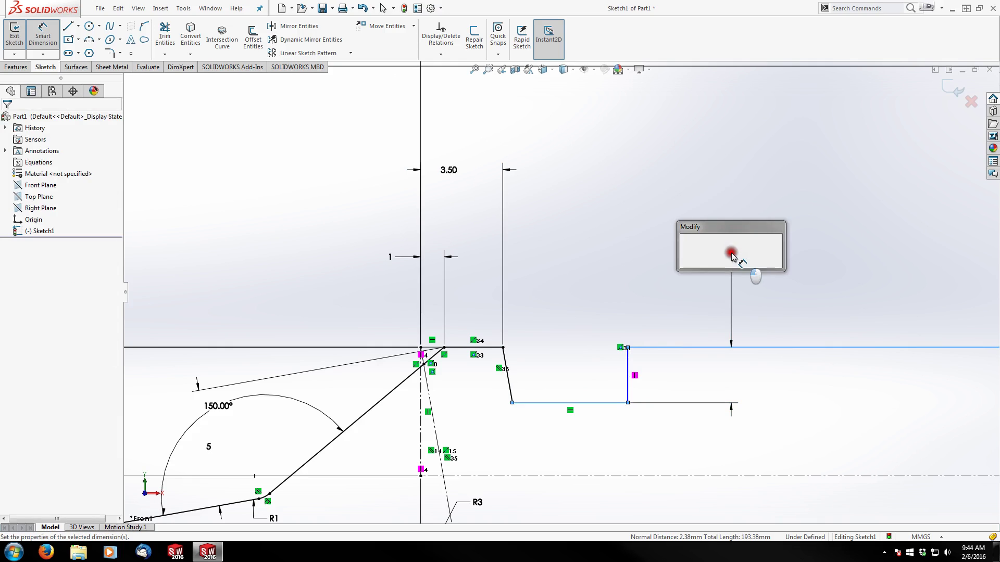
{"action": "type", "text": "3.5"}
{"action": "key", "text": "Return"}
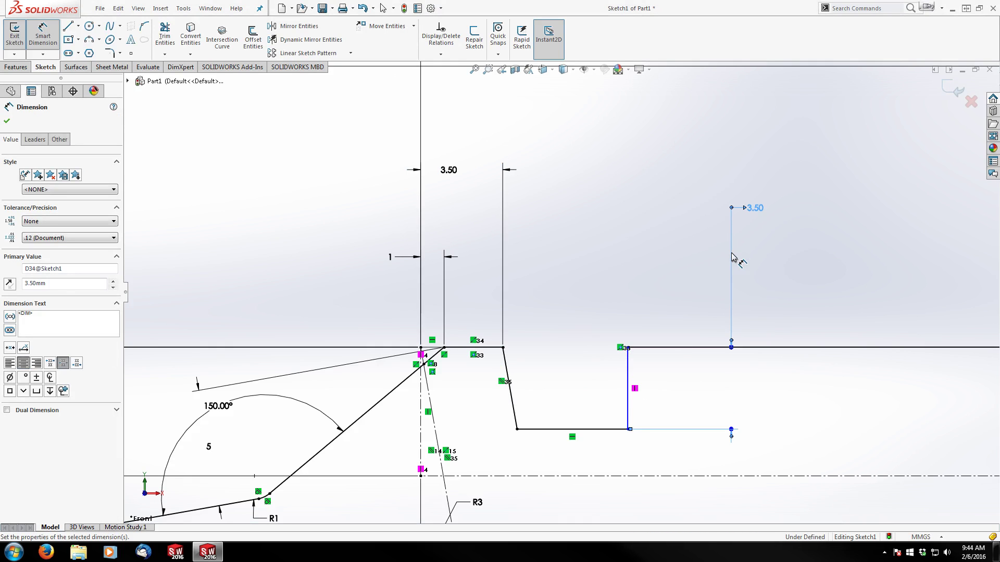
Step: Dimension the step's bottom edge 5 mm wide
{"action": "left_click", "coordinate": [628, 430]}
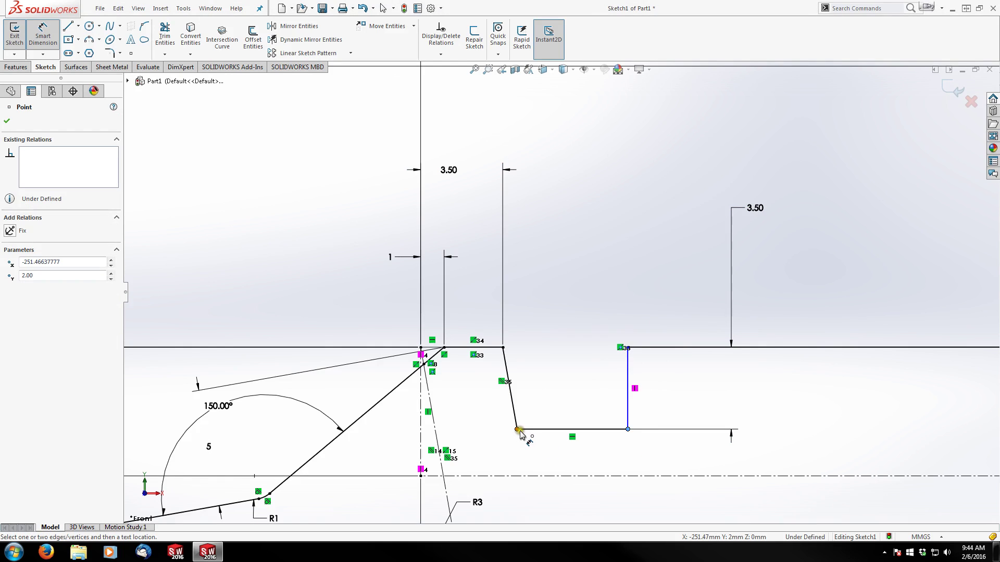
{"action": "left_click", "coordinate": [627, 411]}
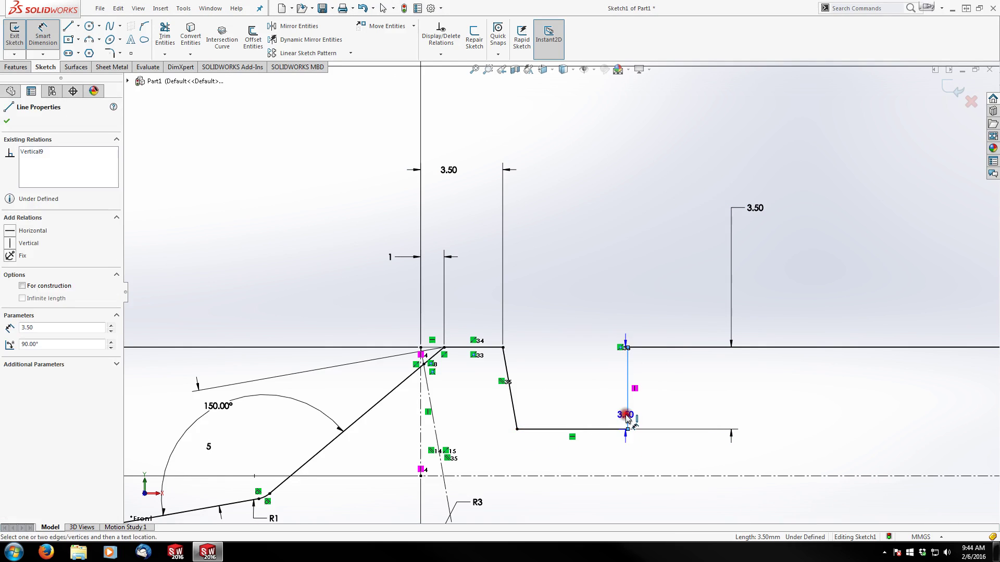
{"action": "left_click", "coordinate": [517, 429]}
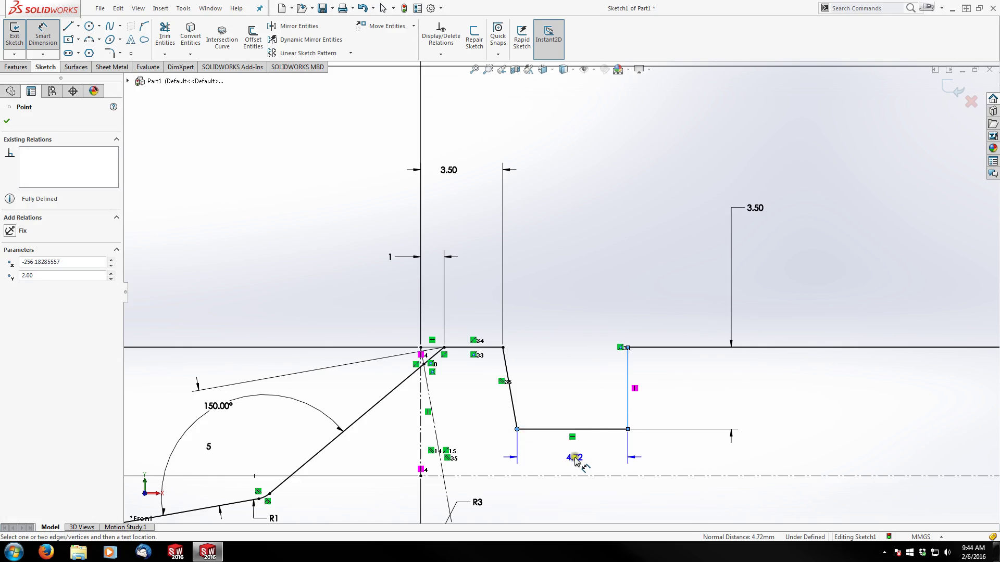
{"action": "left_click", "coordinate": [575, 461]}
{"action": "type", "text": "5"}
{"action": "key", "text": "Return"}
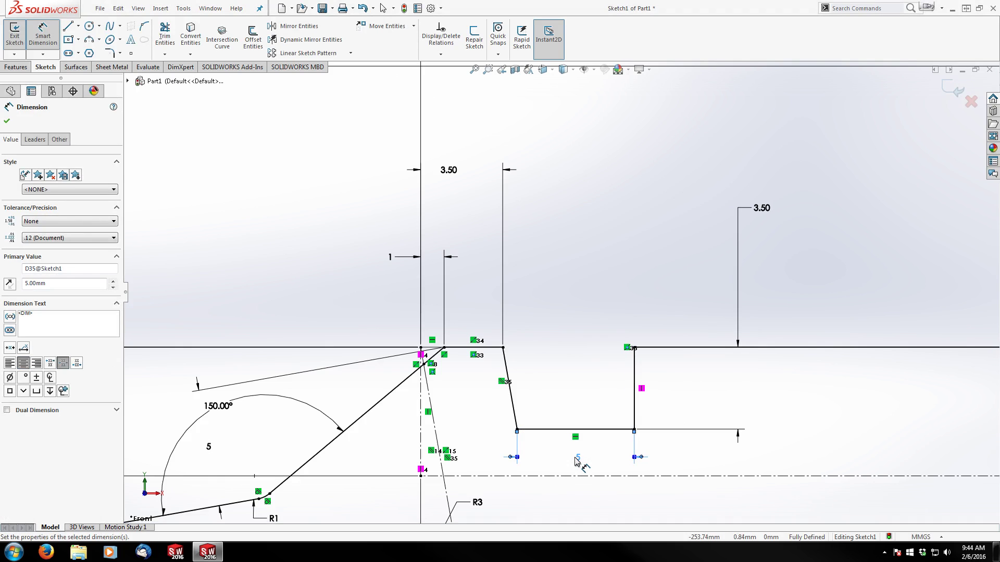
{"action": "key", "text": "Escape"}
Step: Convert the four Ø5 hole circles in the receiver profile to construction geometry
{"action": "scroll", "coordinate": [593, 221], "scroll_direction": "up", "scroll_amount": 8}
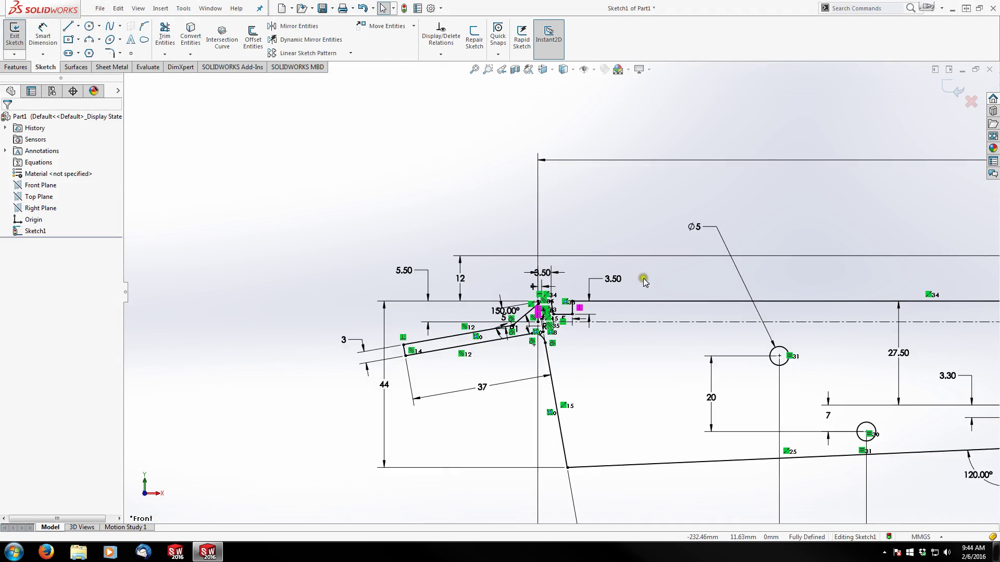
{"action": "scroll", "coordinate": [642, 278], "scroll_direction": "up", "scroll_amount": 3}
{"action": "scroll", "coordinate": [415, 264], "scroll_direction": "down", "scroll_amount": 6}
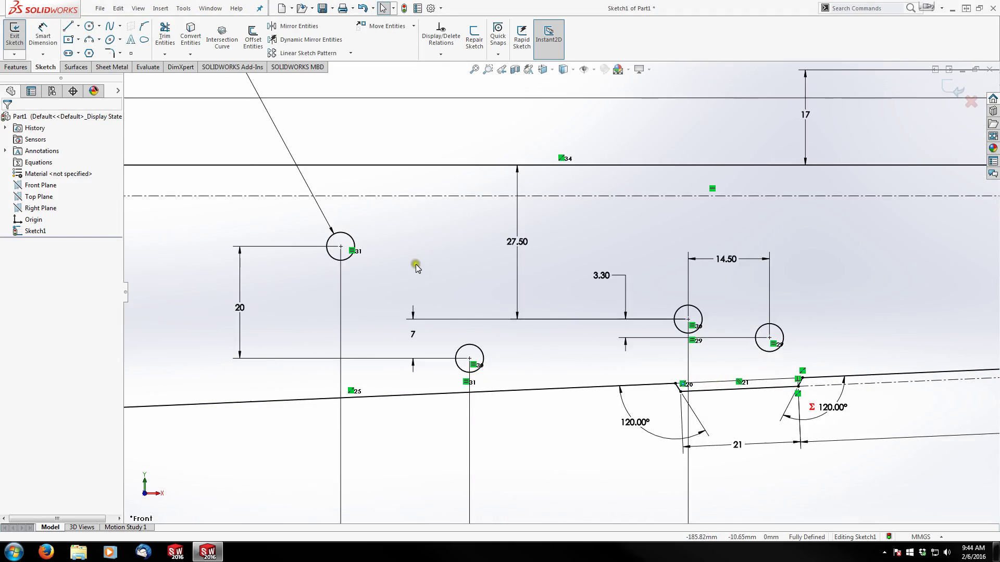
{"action": "left_click", "coordinate": [350, 260]}
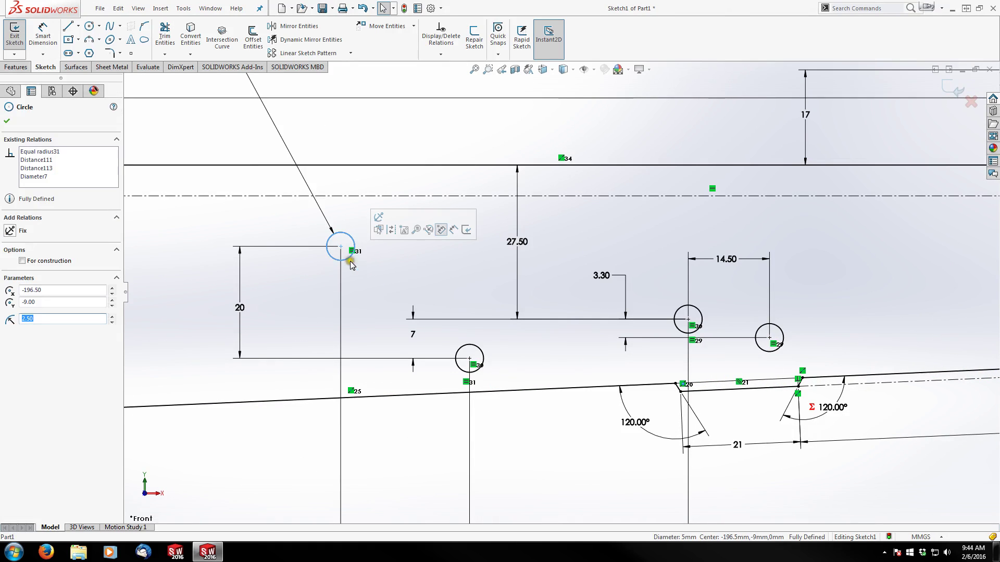
{"action": "left_click", "coordinate": [473, 345], "text": "ctrl"}
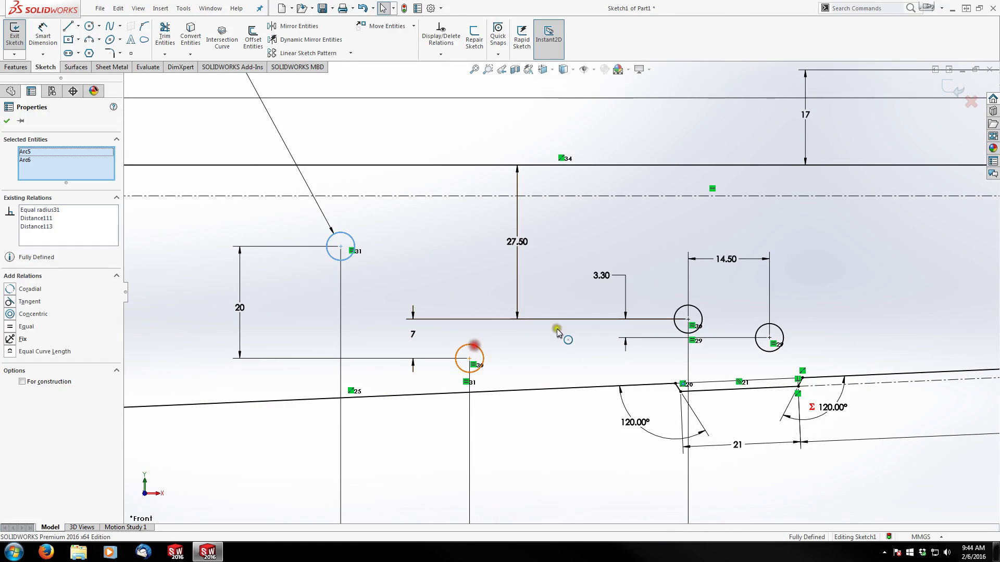
{"action": "left_click", "coordinate": [676, 315], "text": "ctrl"}
{"action": "left_click", "coordinate": [760, 330], "text": "ctrl"}
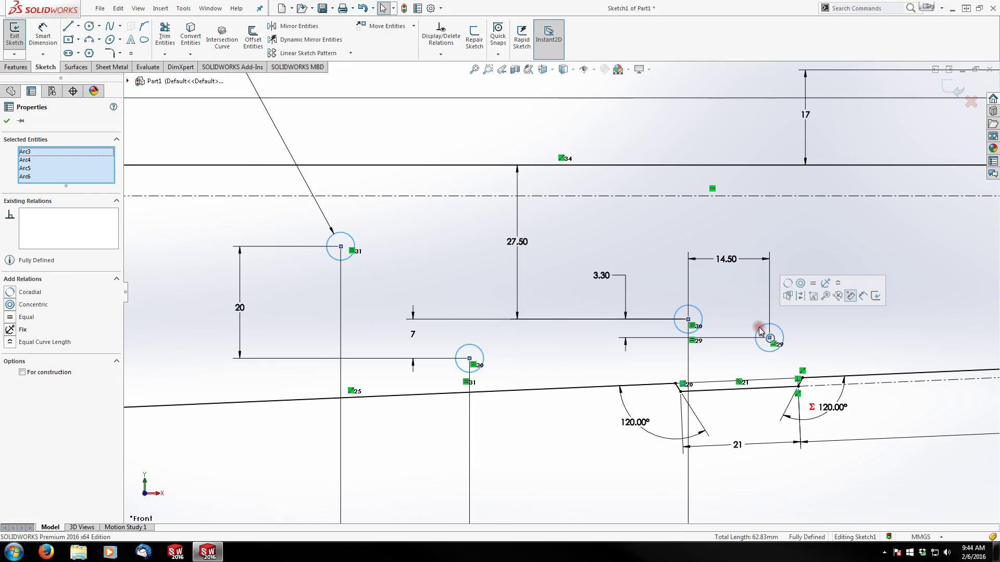
{"action": "left_click", "coordinate": [800, 296]}
{"action": "scroll", "coordinate": [569, 462], "scroll_direction": "down", "scroll_amount": 2}
{"action": "scroll", "coordinate": [596, 406], "scroll_direction": "down", "scroll_amount": 3}
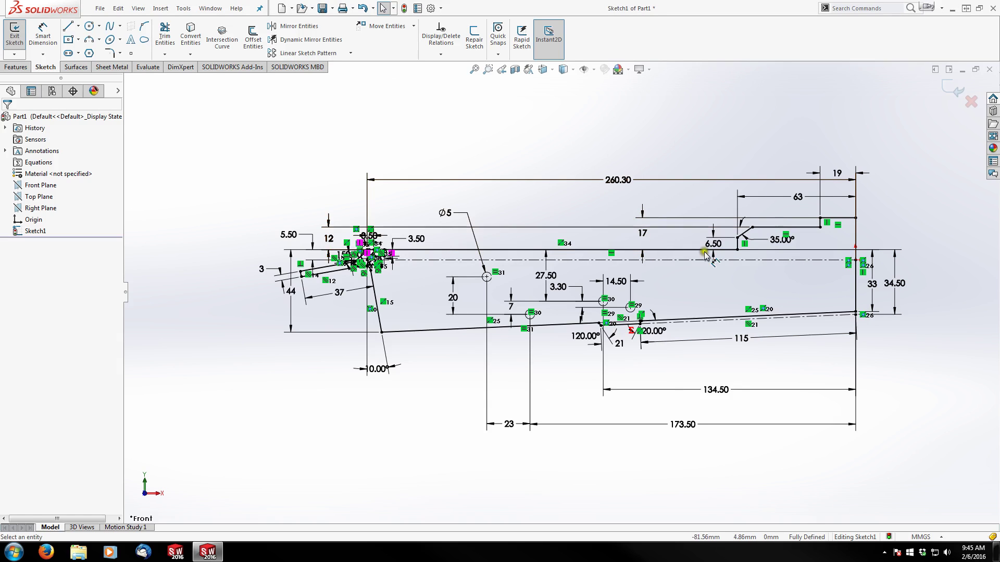
Step: Move the reference points of the 34.50 and 33 rear height dimensions along the top edge
{"action": "scroll", "coordinate": [827, 257], "scroll_direction": "down", "scroll_amount": 2}
{"action": "scroll", "coordinate": [827, 257], "scroll_direction": "down", "scroll_amount": 2}
{"action": "left_click", "coordinate": [781, 253]}
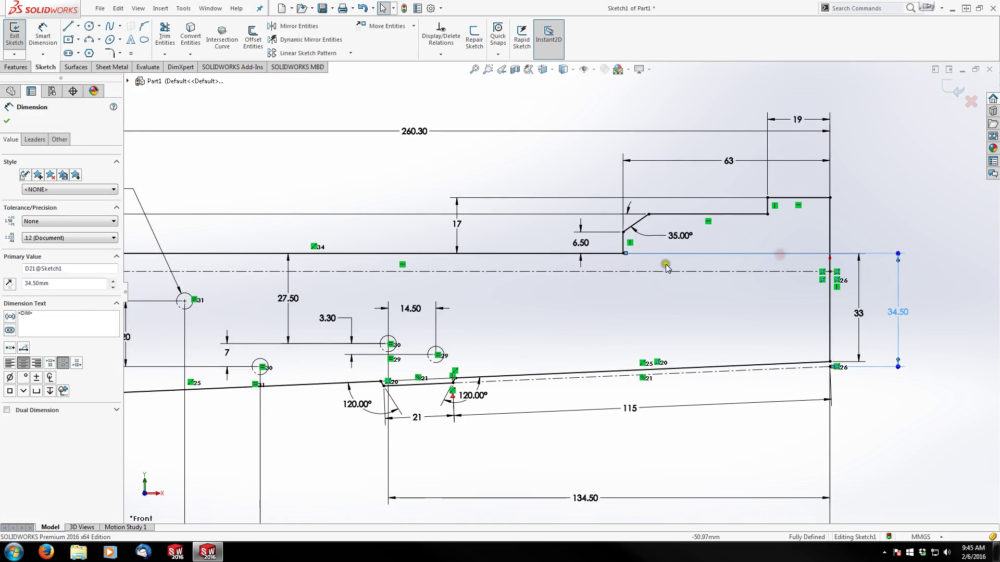
{"action": "mouse_move", "coordinate": [625, 253]}
{"action": "left_mouse_down"}
{"action": "mouse_move", "coordinate": [672, 258]}
{"action": "mouse_move", "coordinate": [642, 255]}
{"action": "left_mouse_up"}
{"action": "scroll", "coordinate": [544, 273], "scroll_direction": "up", "scroll_amount": 3}
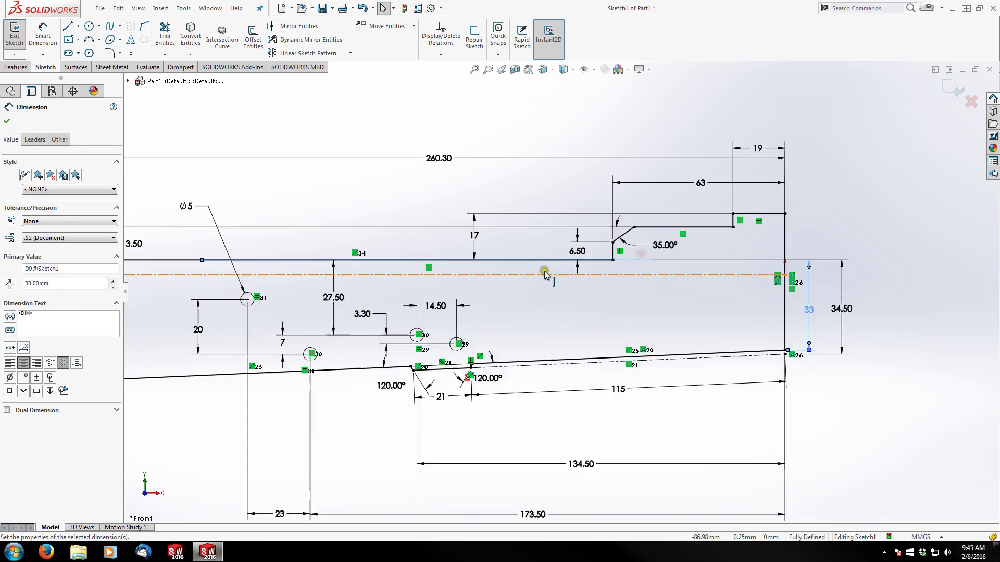
{"action": "left_click_drag", "start_coordinate": [260, 264], "coordinate": [635, 266]}
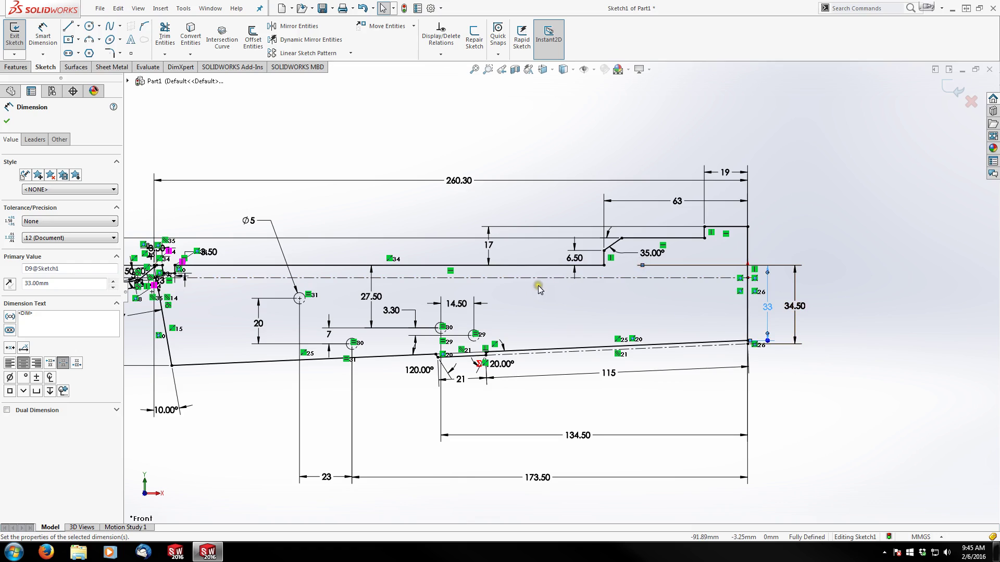
{"action": "left_click", "coordinate": [380, 212]}
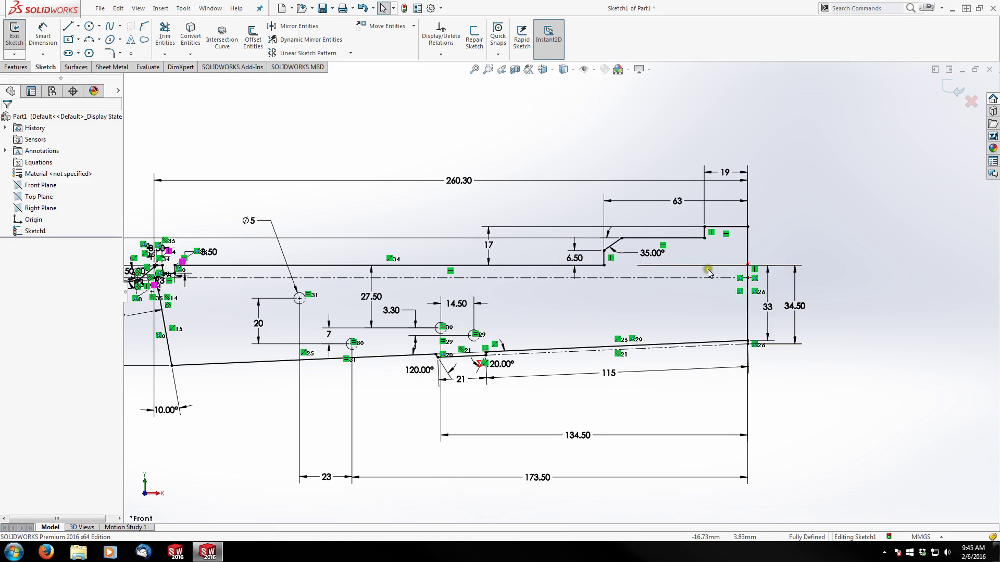
Step: Shift the 34.50 and 33 dimension labels further right so they sit clear of each other
{"action": "left_click_drag", "start_coordinate": [794, 308], "coordinate": [830, 307]}
{"action": "left_click_drag", "start_coordinate": [768, 308], "coordinate": [790, 305]}
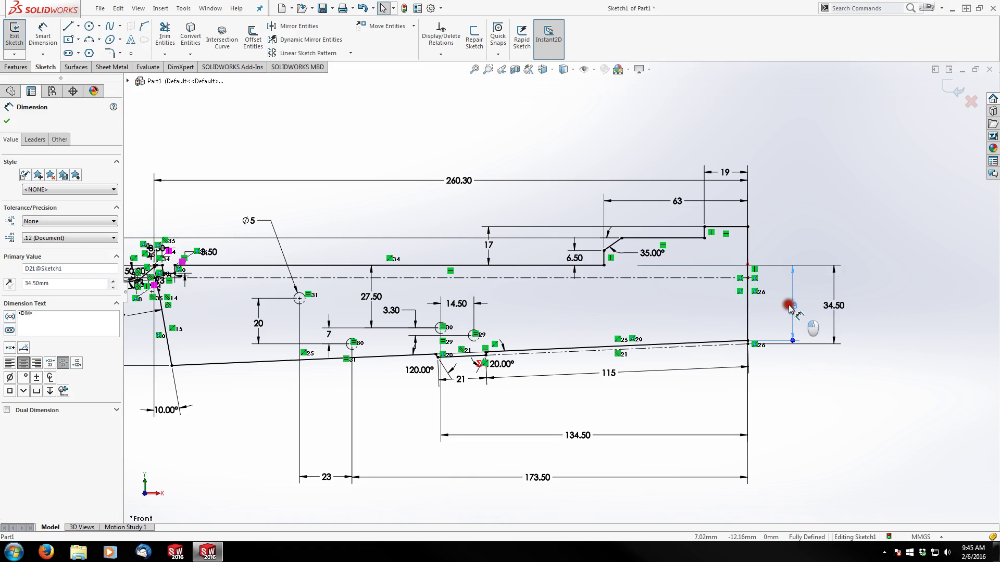
{"action": "left_click", "coordinate": [800, 188]}
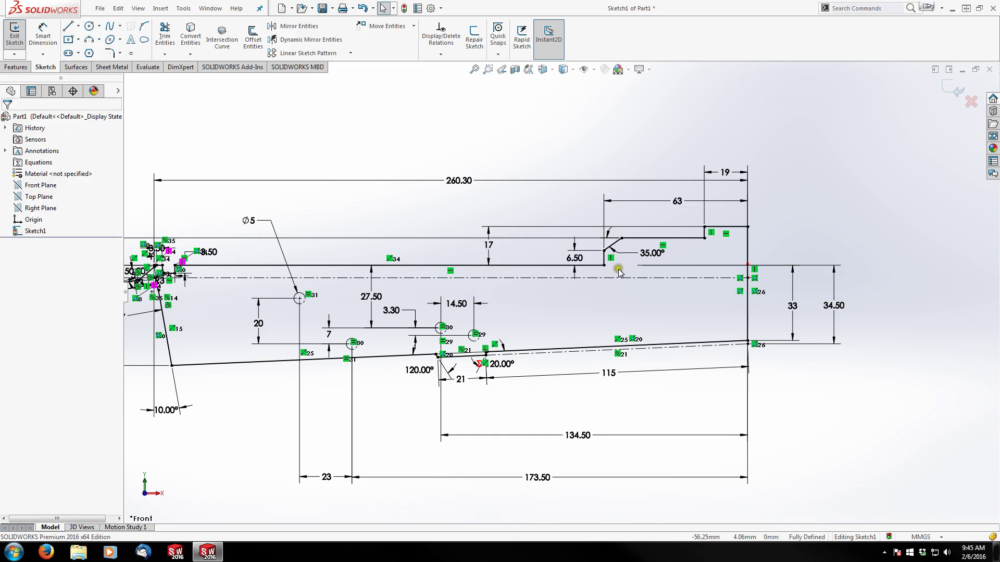
{"action": "scroll", "coordinate": [642, 273], "scroll_direction": "down", "scroll_amount": 4}
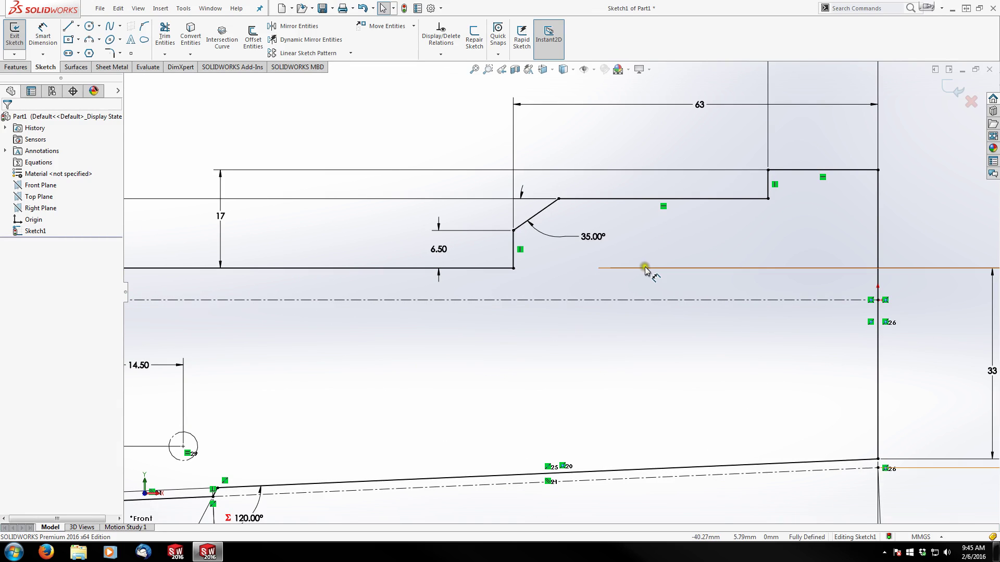
{"action": "scroll", "coordinate": [574, 345], "scroll_direction": "up", "scroll_amount": 5}
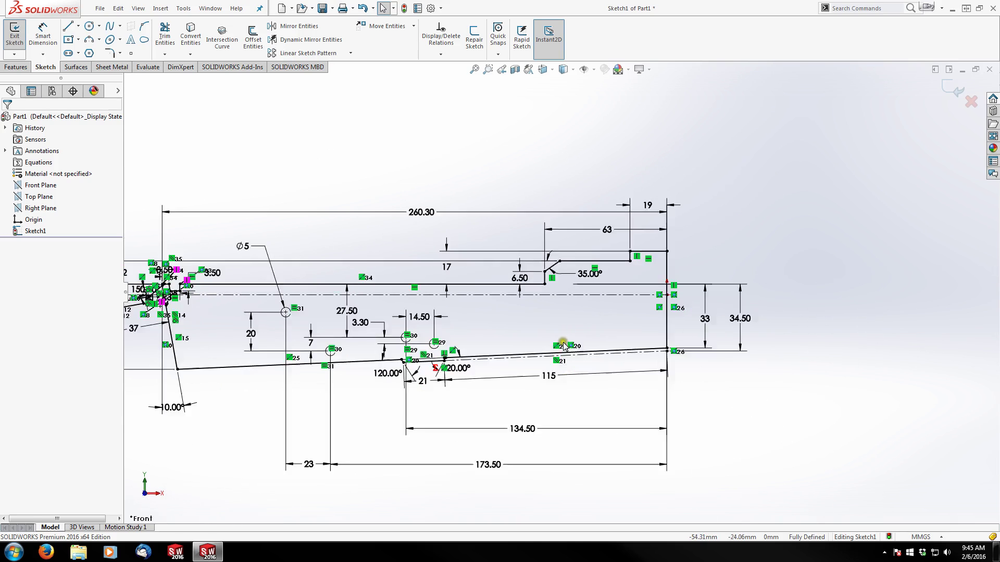
Step: Extrude the receiver sketch Mid Plane to a 34 mm depth as Boss-Extrude1
{"action": "key", "text": "f"}
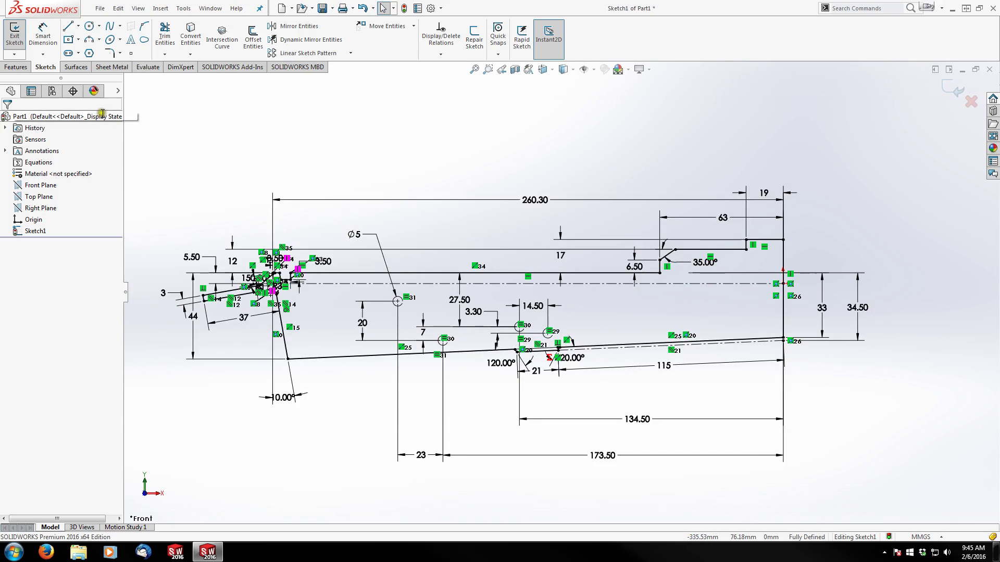
{"action": "left_click", "coordinate": [16, 67]}
{"action": "left_click", "coordinate": [20, 36]}
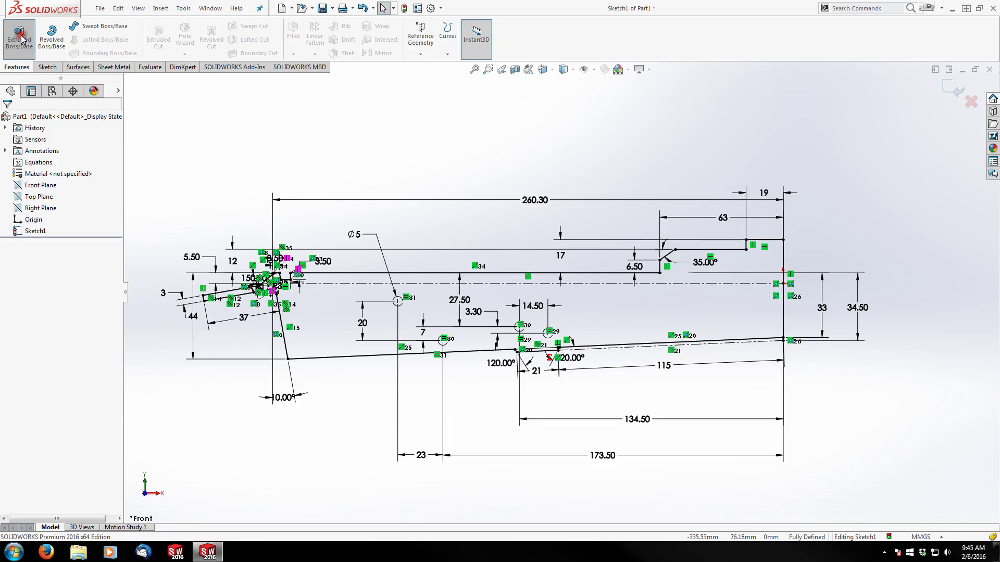
{"action": "left_click", "coordinate": [68, 184]}
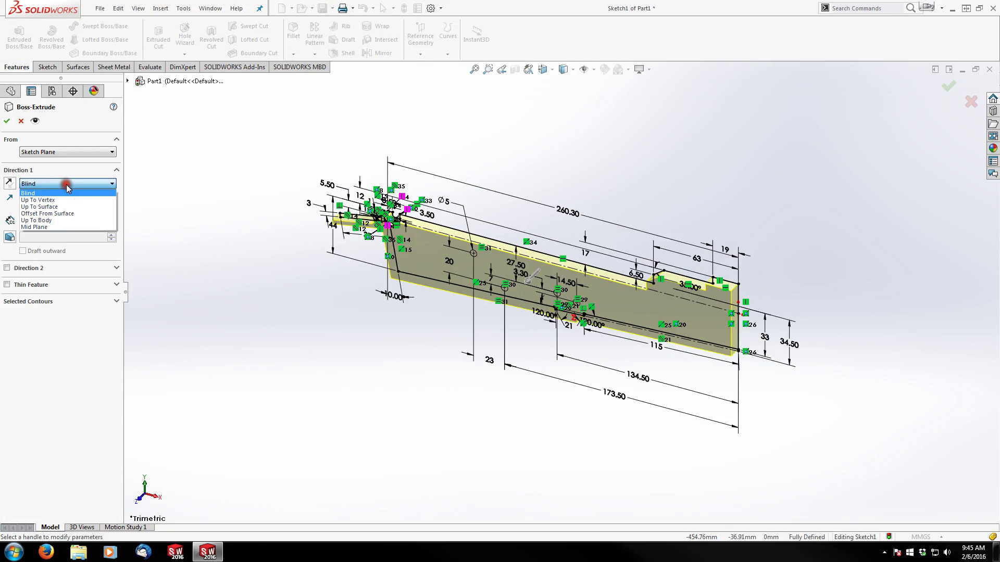
{"action": "left_click", "coordinate": [49, 227]}
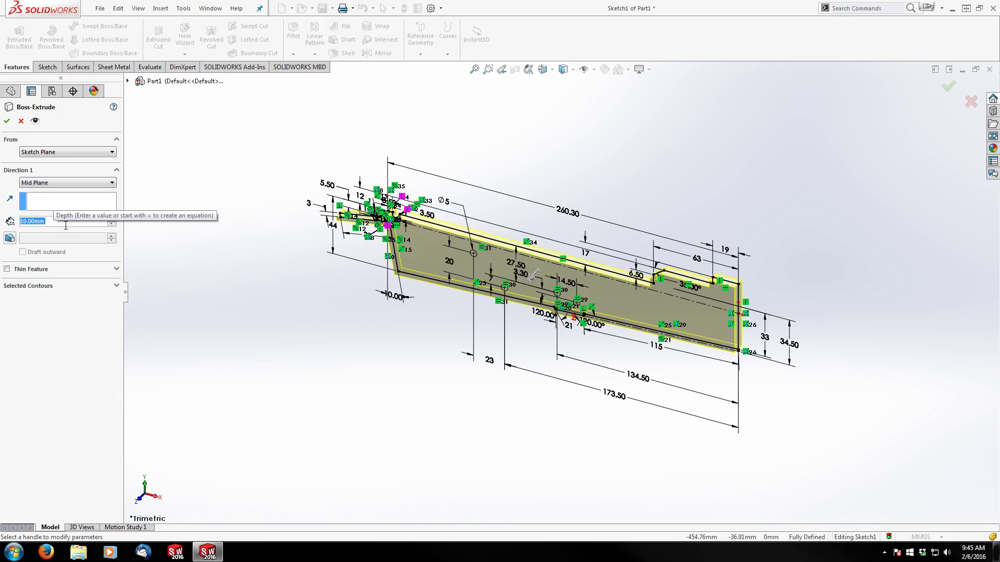
{"action": "type", "text": "34"}
{"action": "key", "text": "Return"}
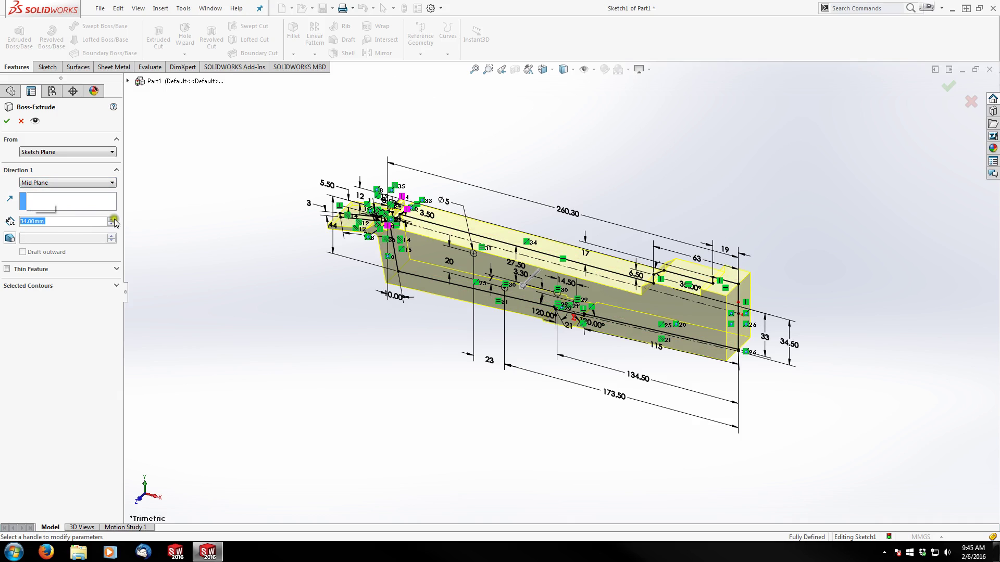
{"action": "left_click", "coordinate": [7, 123]}
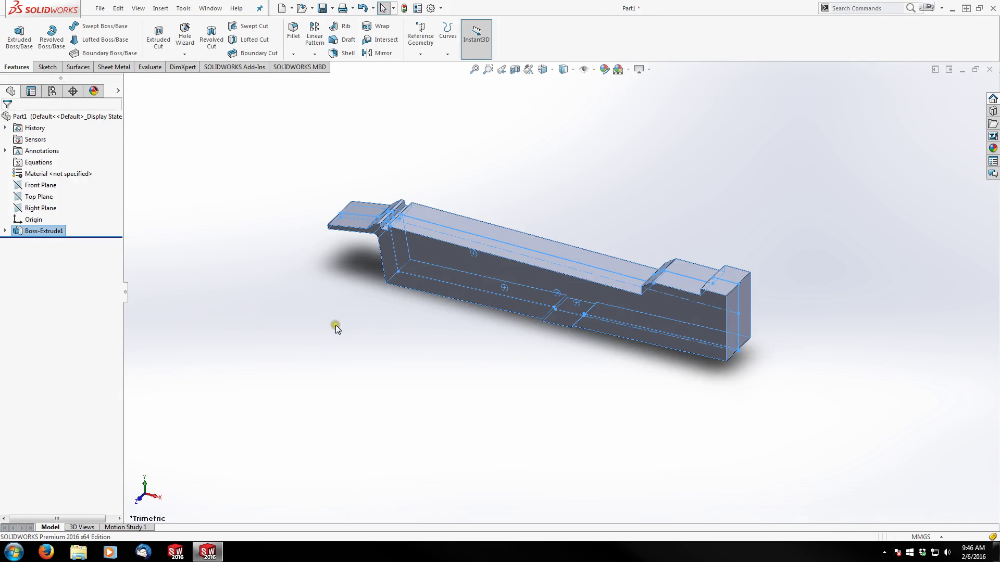
{"action": "scroll", "coordinate": [698, 237], "scroll_direction": "down", "scroll_amount": 3}
{"action": "scroll", "coordinate": [386, 390], "scroll_direction": "up", "scroll_amount": 1}
{"action": "scroll", "coordinate": [386, 394], "scroll_direction": "down", "scroll_amount": 2}
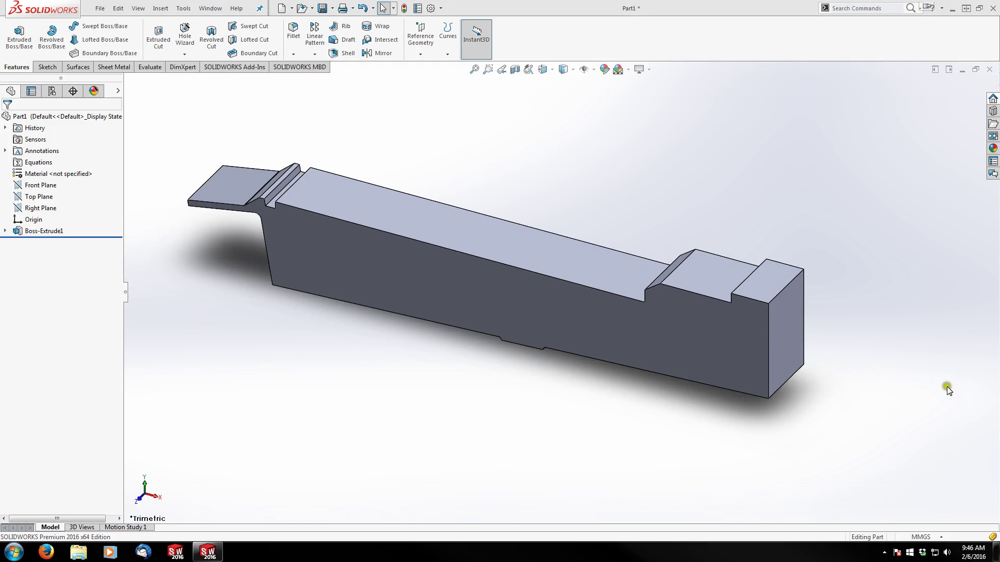
{"action": "left_click", "coordinate": [576, 181]}
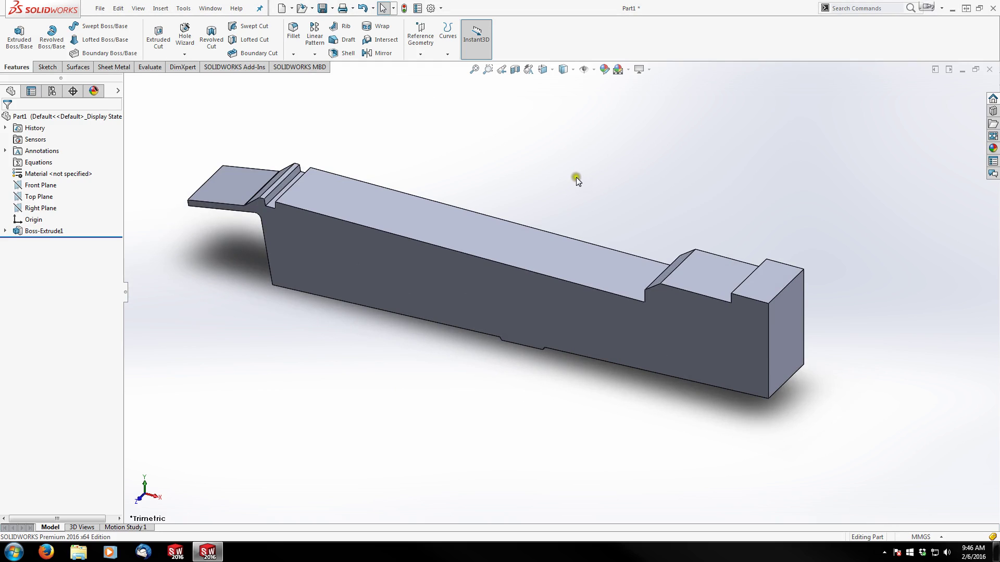